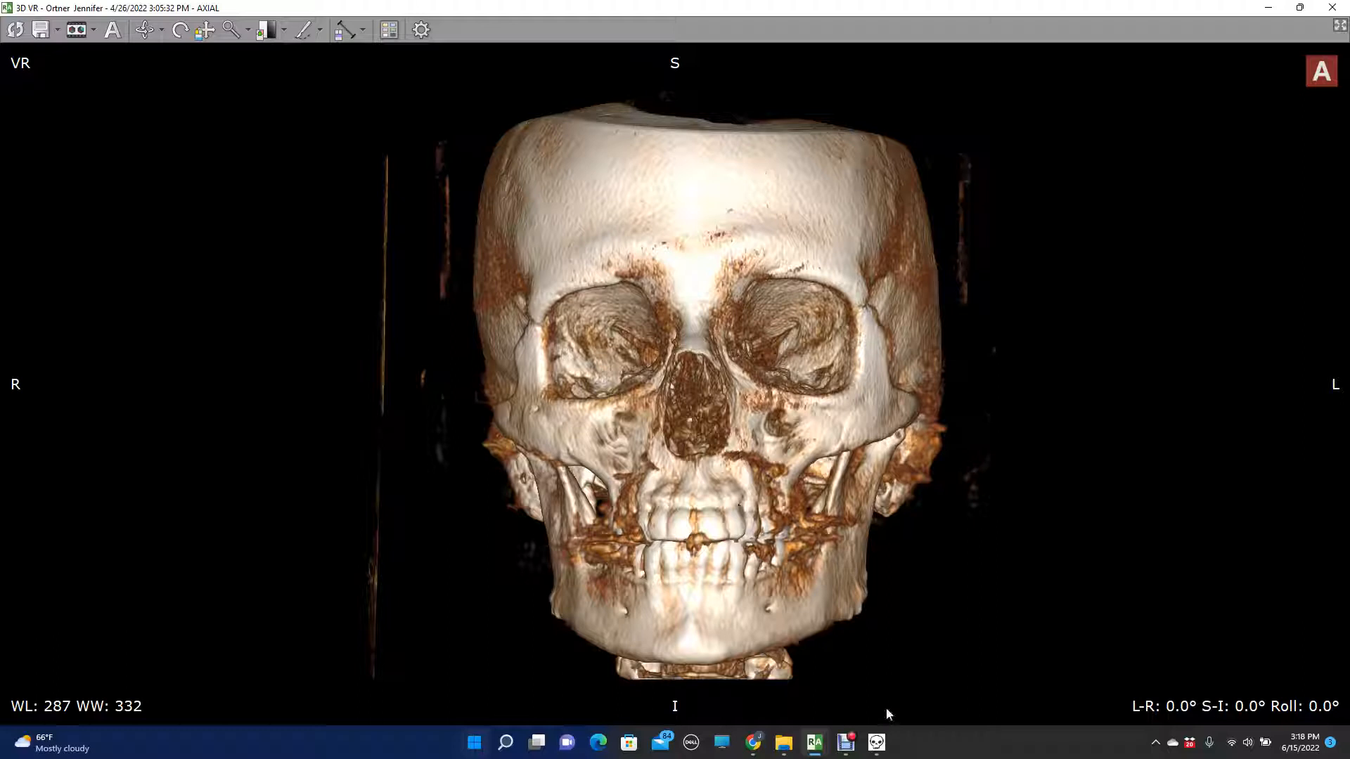
- Show the measurement overlay toolbar over the skull scan and switch back to the 3D VR window
left_click(876, 743)
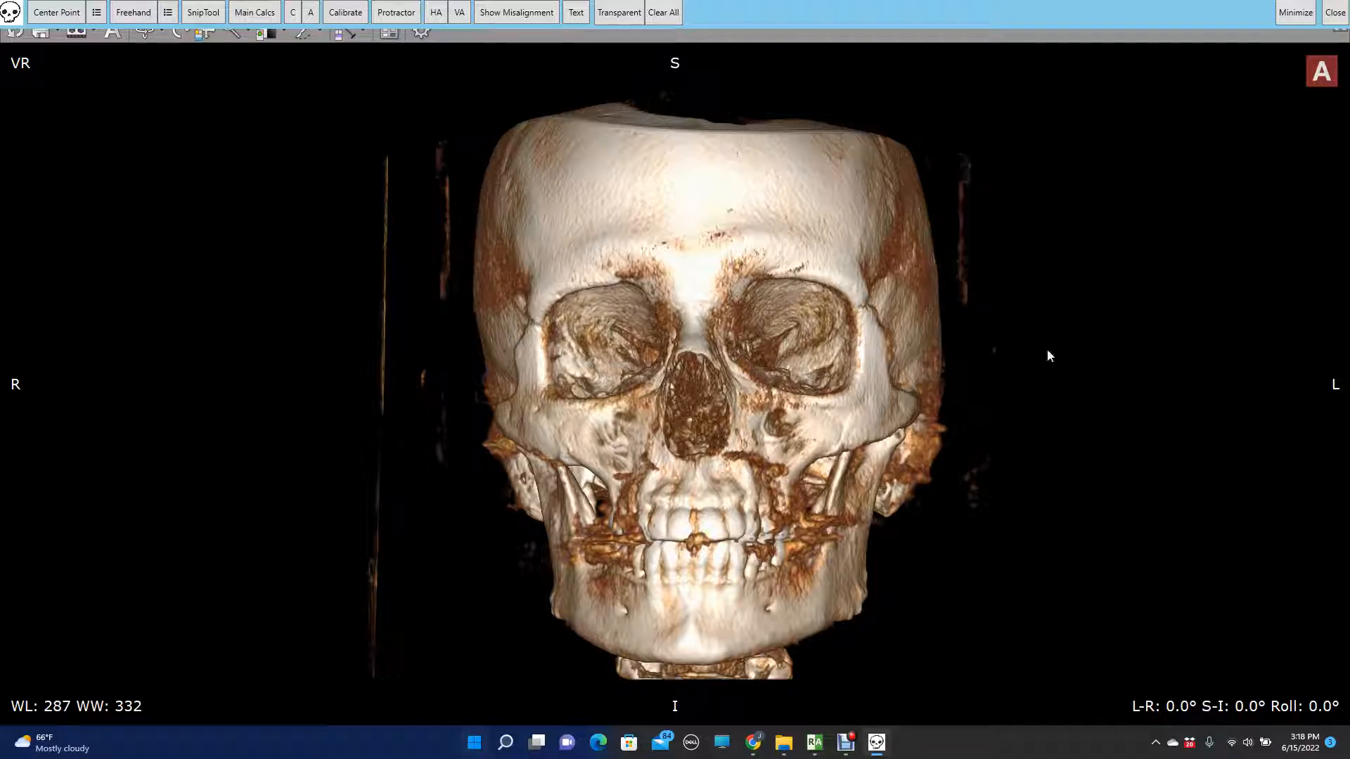
mouse_move(815, 738)
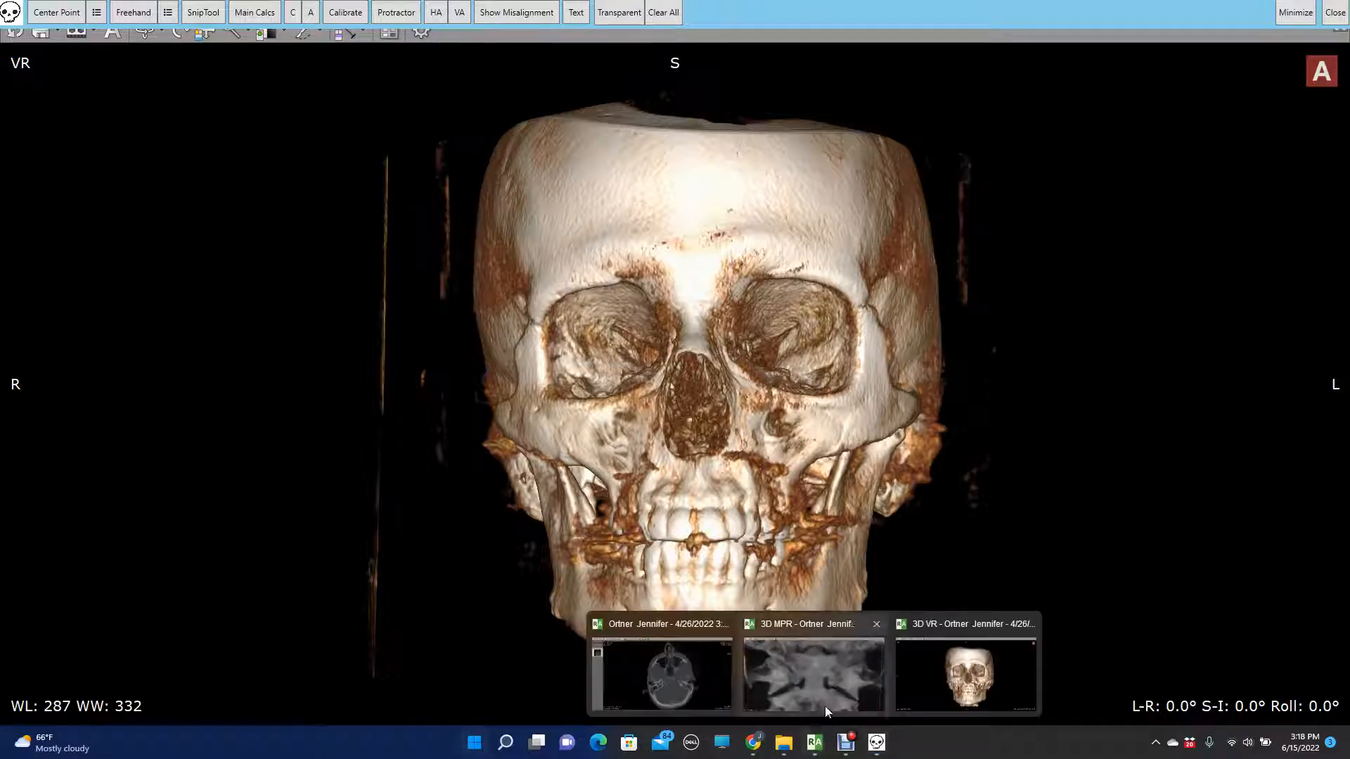
left_click(980, 663)
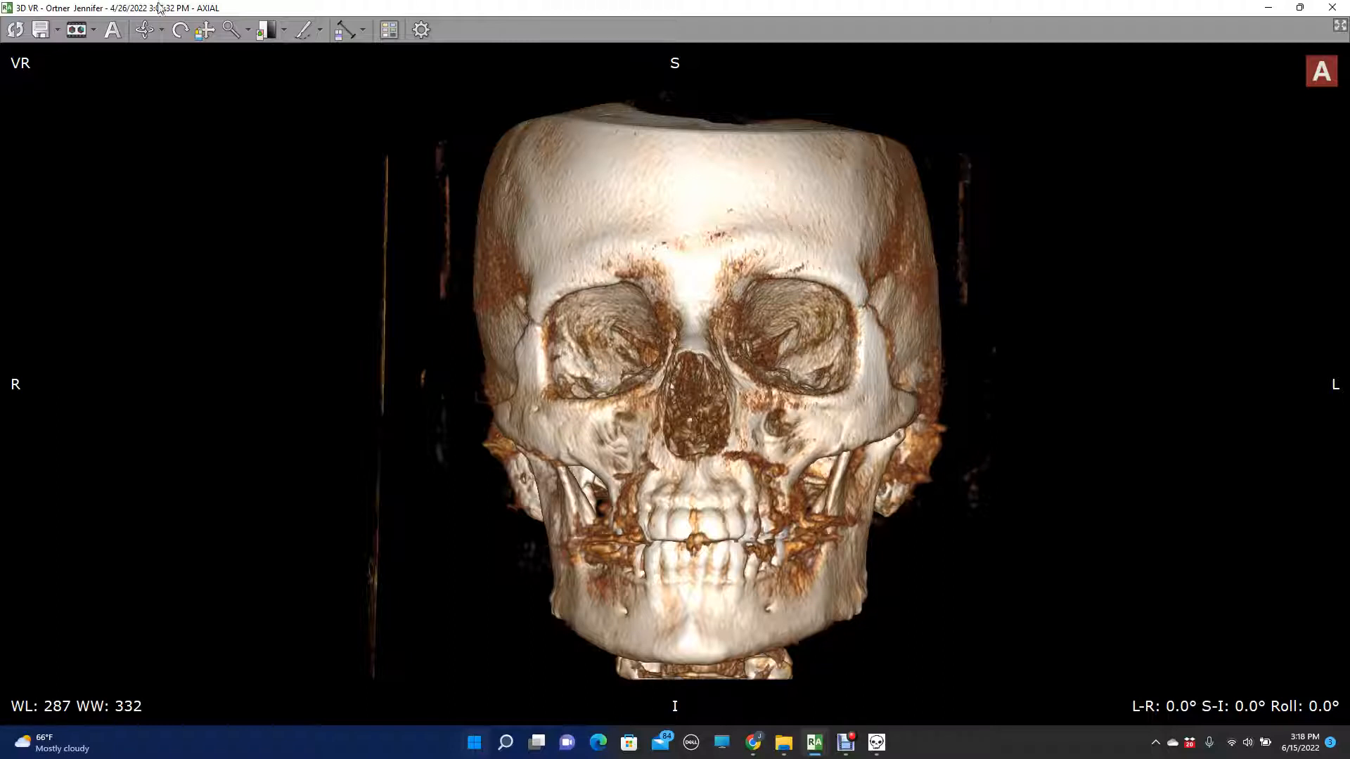
- Try cutting freehand regions out of the rear cranium and the face in a side view, and reset the volume
left_click(144, 29)
left_click_drag(717, 243, 361, 128)
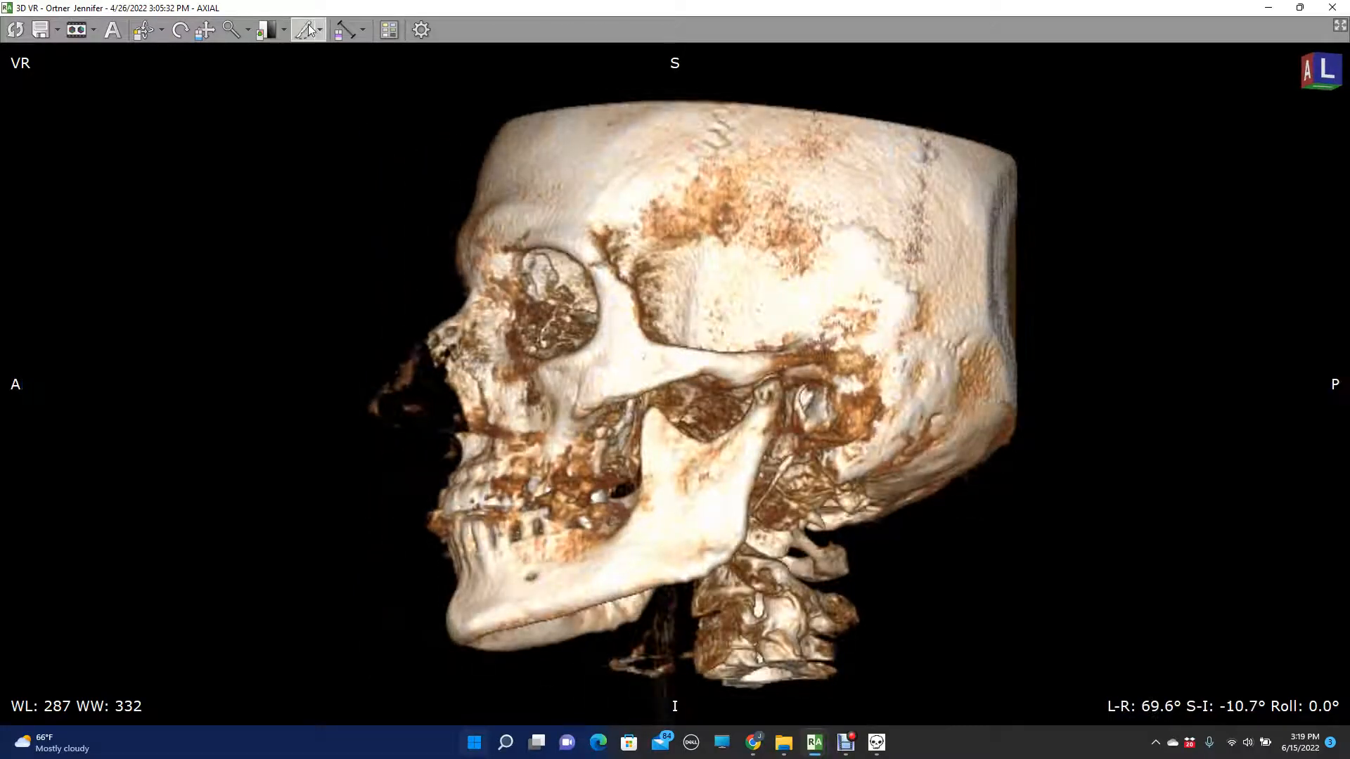
mouse_move(1035, 138)
left_mouse_down()
mouse_move(810, 304)
mouse_move(1018, 412)
mouse_move(1036, 371)
left_mouse_up()
key("Delete")
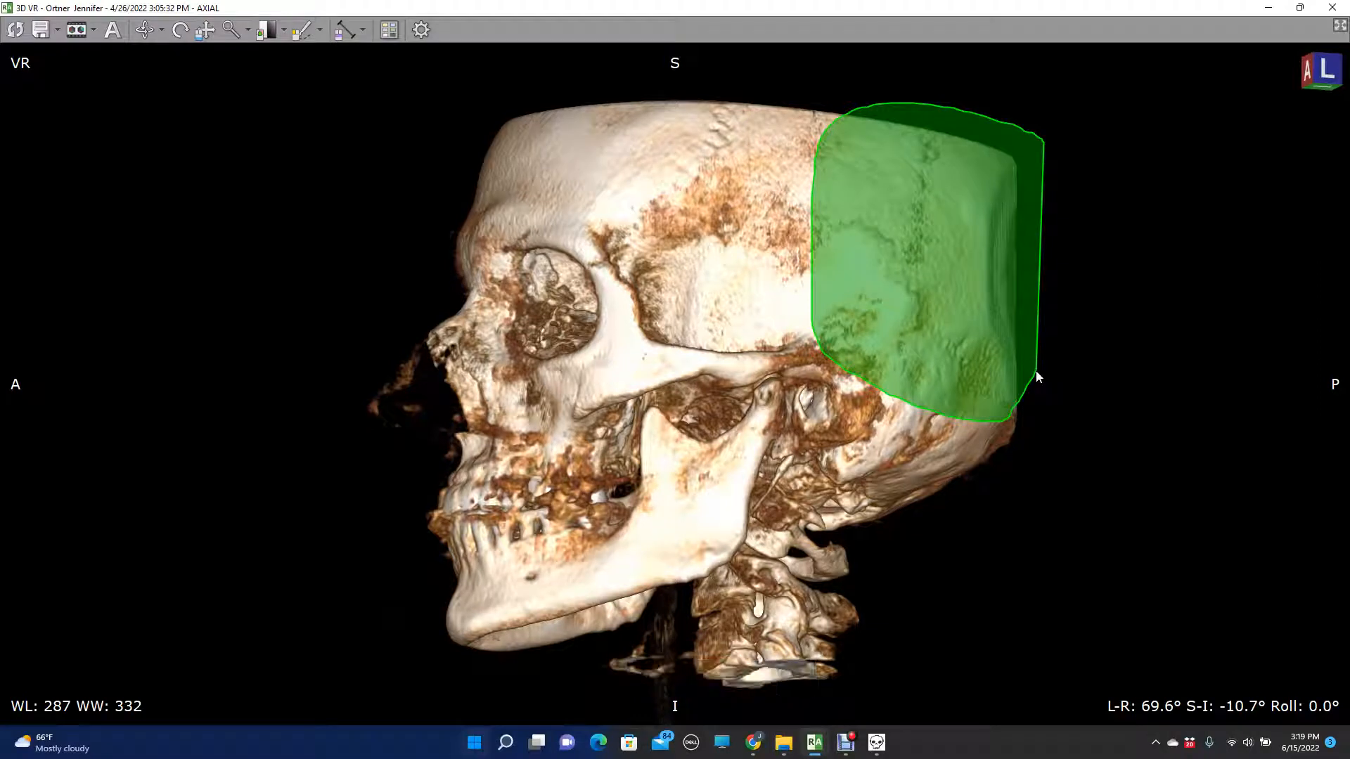
mouse_move(383, 226)
left_mouse_down()
mouse_move(603, 591)
mouse_move(522, 635)
left_mouse_up()
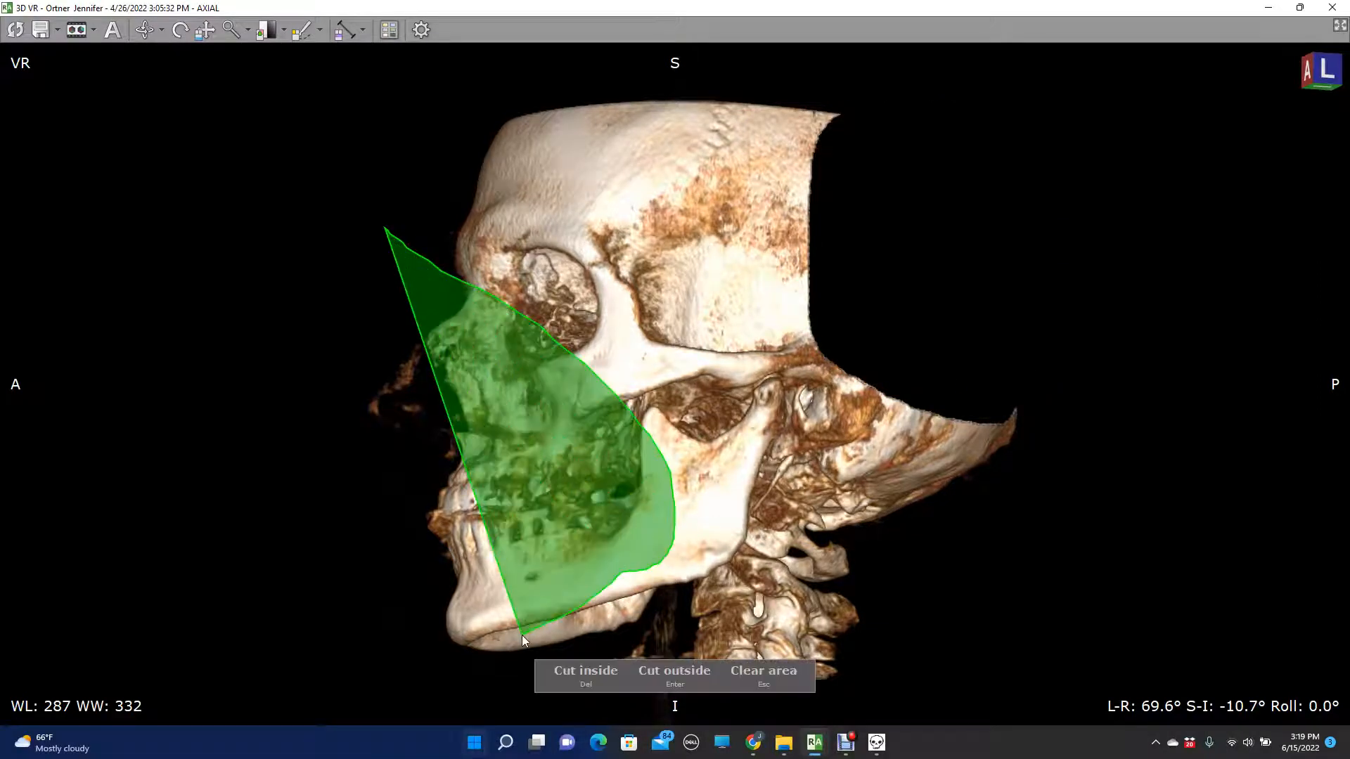
key("Delete")
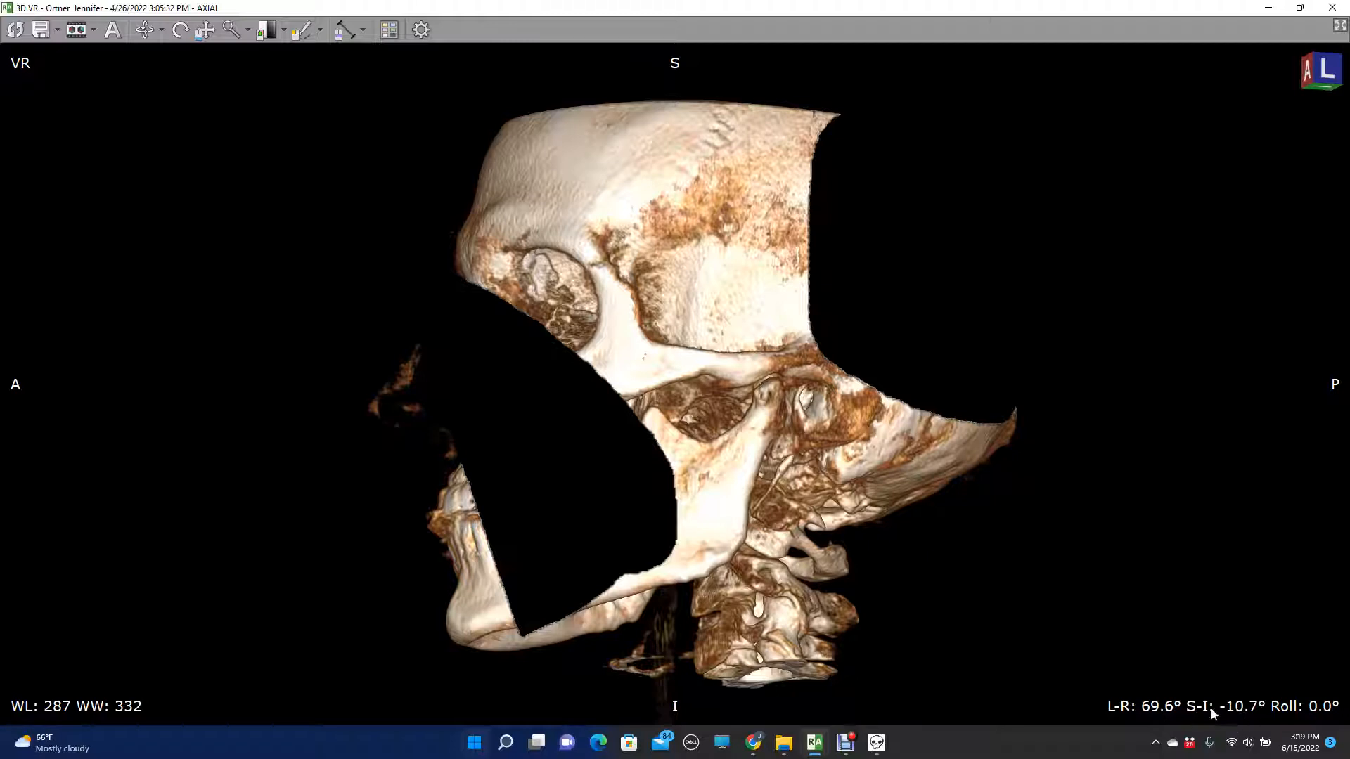
left_click(15, 30)
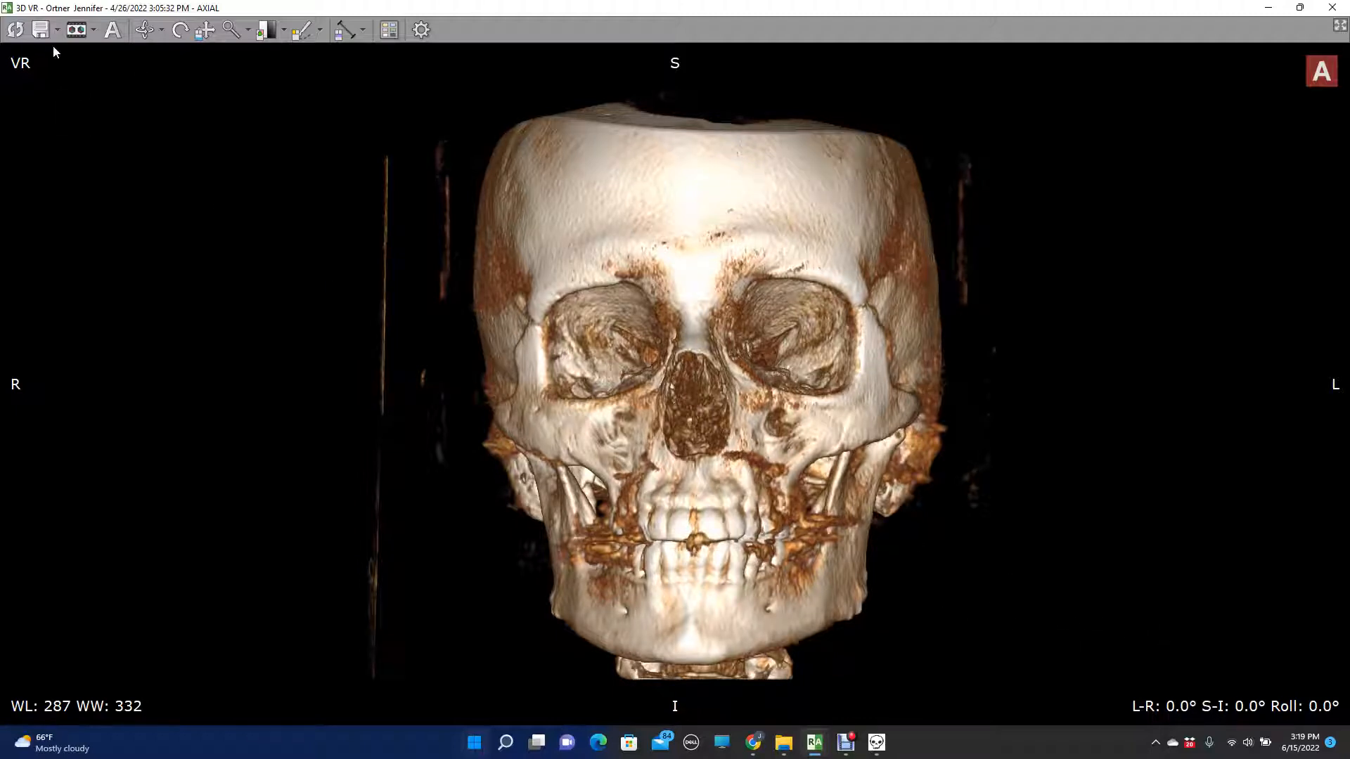
- Try rotating the skull freely and reset it to the default frontal view
left_click(144, 34)
left_click_drag(241, 132, 330, 162)
left_click(15, 29)
- Rotate the skull horizontally from the frontal view to its right lateral side to examine the profile
key("Right")
key("Right")
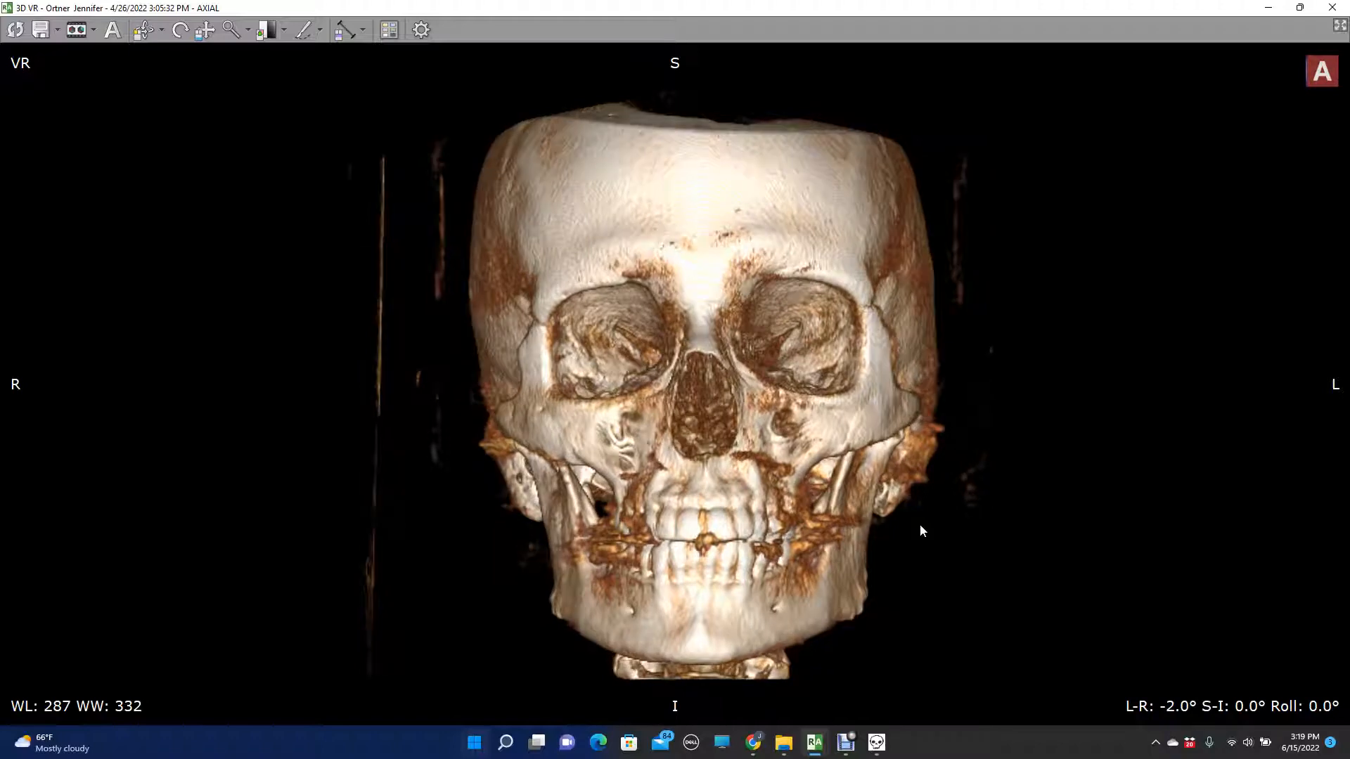
key("Right")
key("Right")
key("Right")
key("Right")
key("Right")
key("Right")
key("Right")
key("Right")
key("Right")
key("Right")
key("Right")
key("Right")
key("Right")
key("Right")
key("Right")
key("Right")
key("Right")
key("Right")
key("Right")
key("Right")
key("Right")
key("Right")
key("Right")
key("Right")
key("Right")
key("Right")
key("Right")
key("Right")
key("Right")
key("Right")
key("Right")
key("Right")
key("Right")
key("Right")
key("Right")
key("Right")
key("Right")
key("Right")
key("Right")
key("Right")
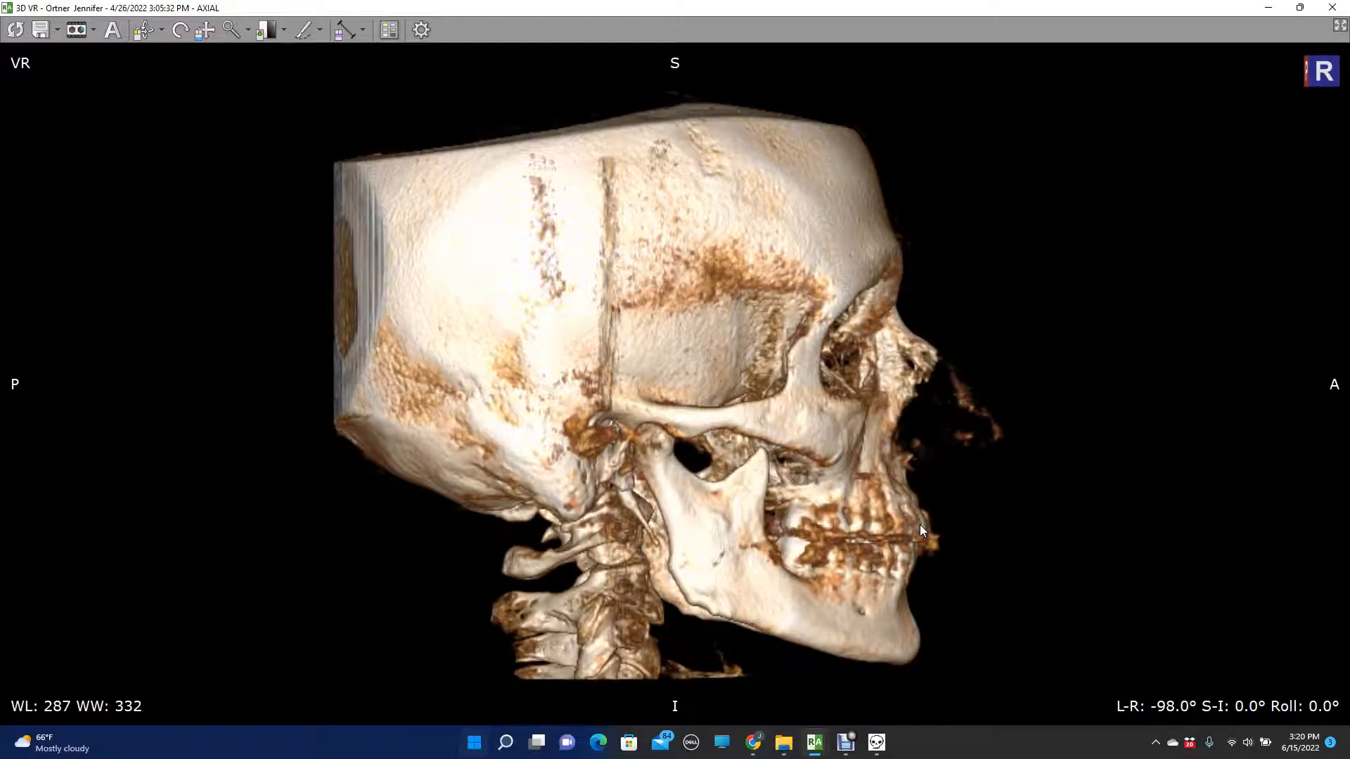
key("Right")
key("Right")
key("Right")
key("Right")
key("Right")
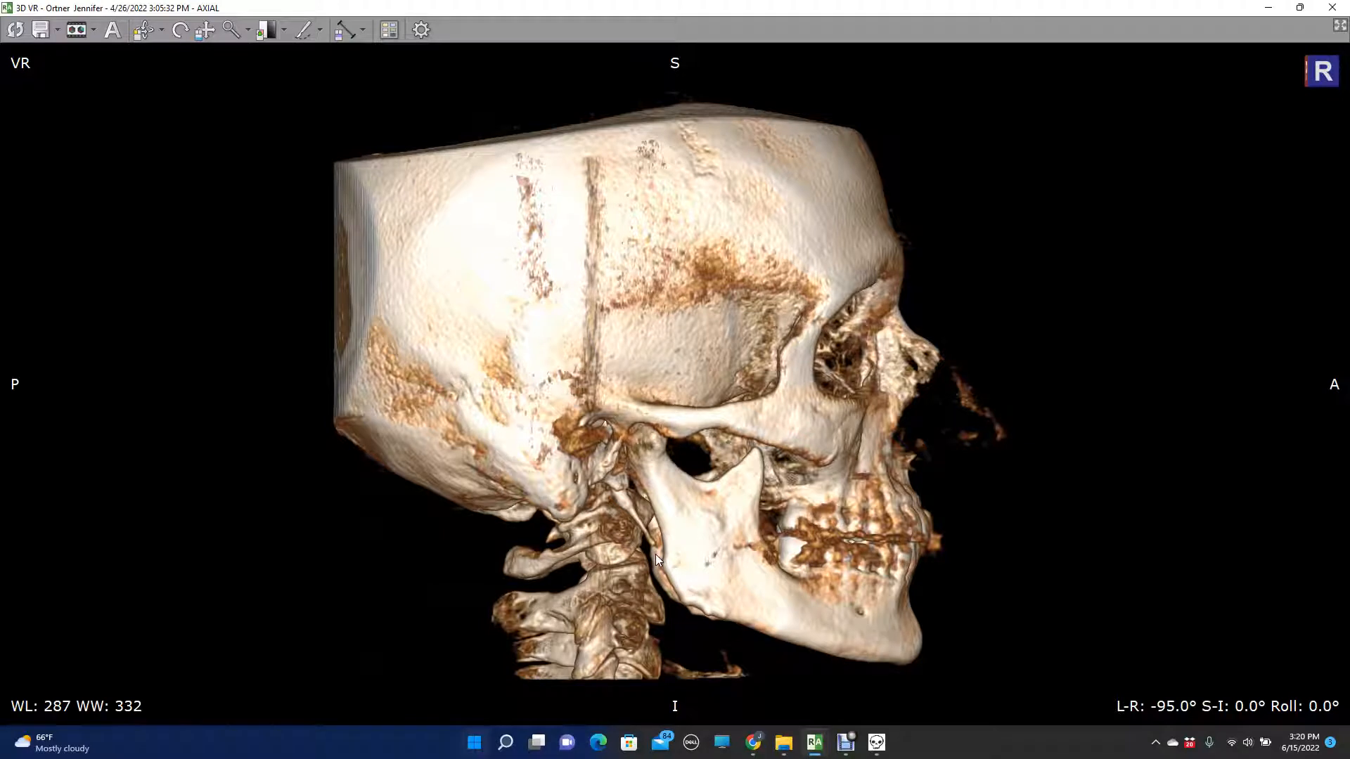
- Rotate the skull horizontally back to a near-frontal view at L-R -3°
key("Left")
key("Left")
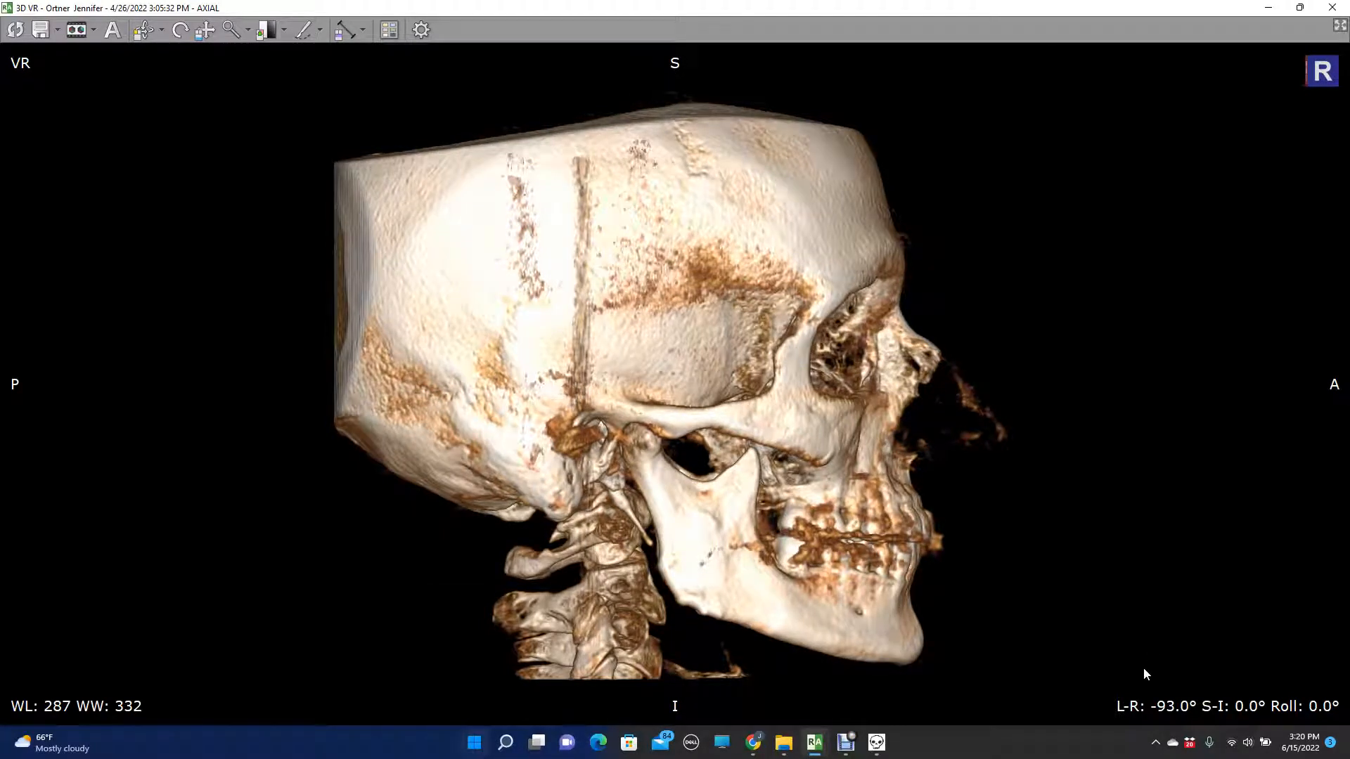
key("Left")
key("Left")
key("Left")
key("Left")
key("Left")
key("Left")
key("Left")
key("Left")
key("Left")
key("Left")
key("Left")
key("Left")
key("Left")
key("Left")
key("Left")
key("Left")
key("Left")
key("Left")
key("Left")
key("Left")
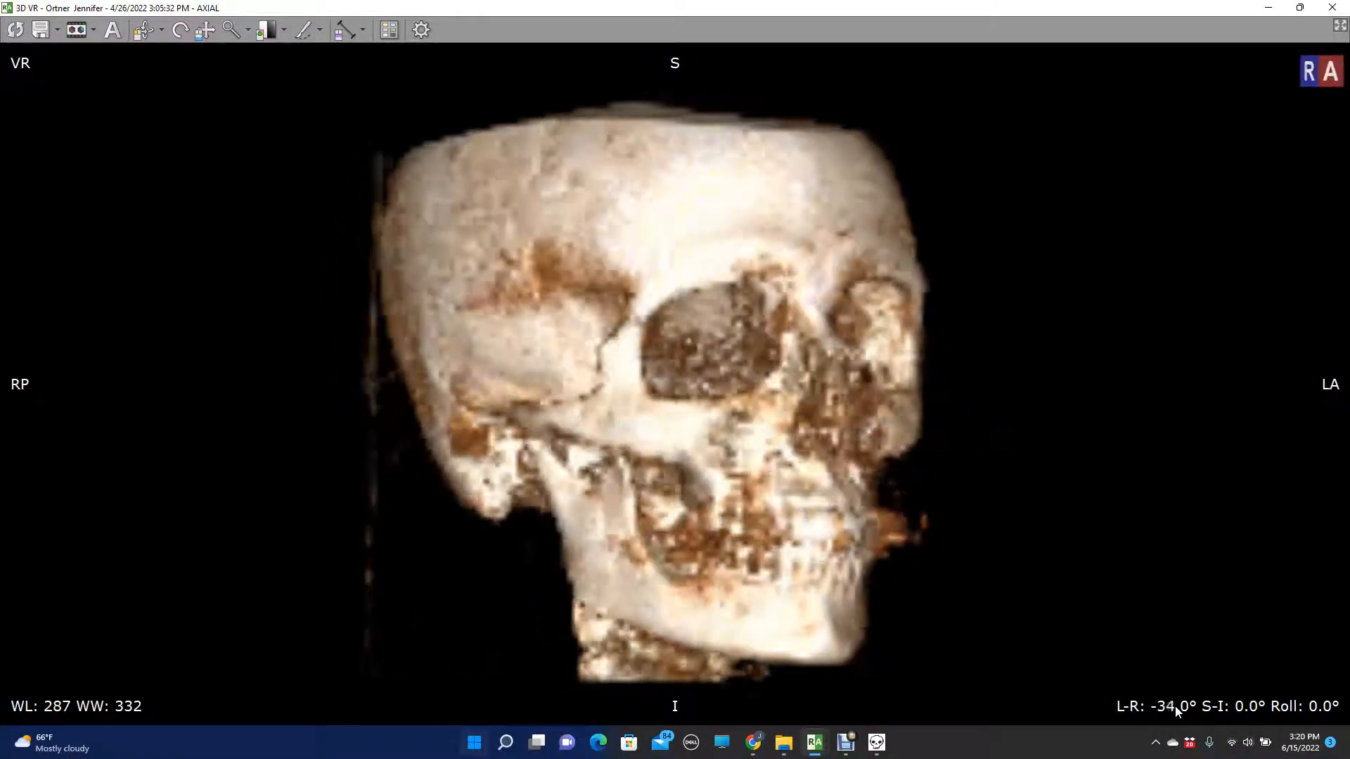
scroll(1175, 706, "up", 20)
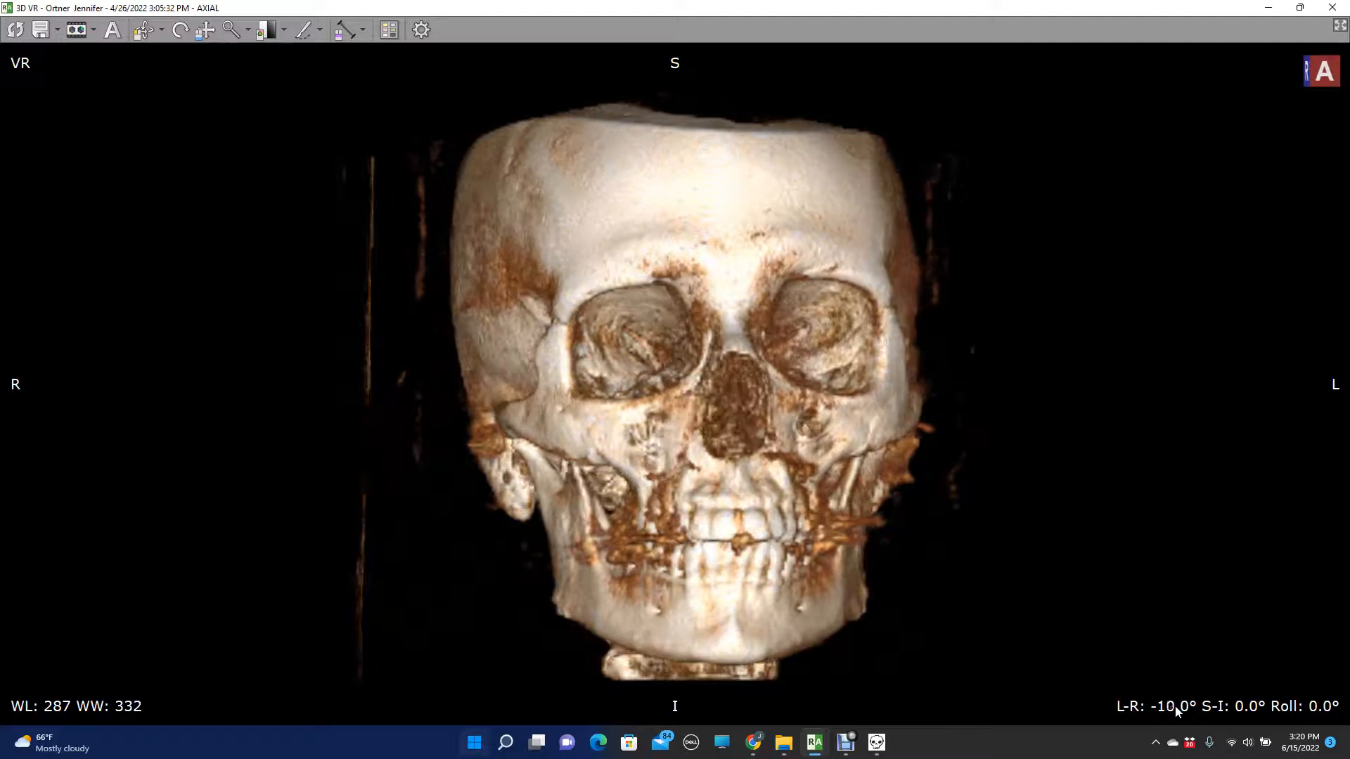
scroll(1175, 706, "up", 6)
scroll(1175, 706, "up", 1)
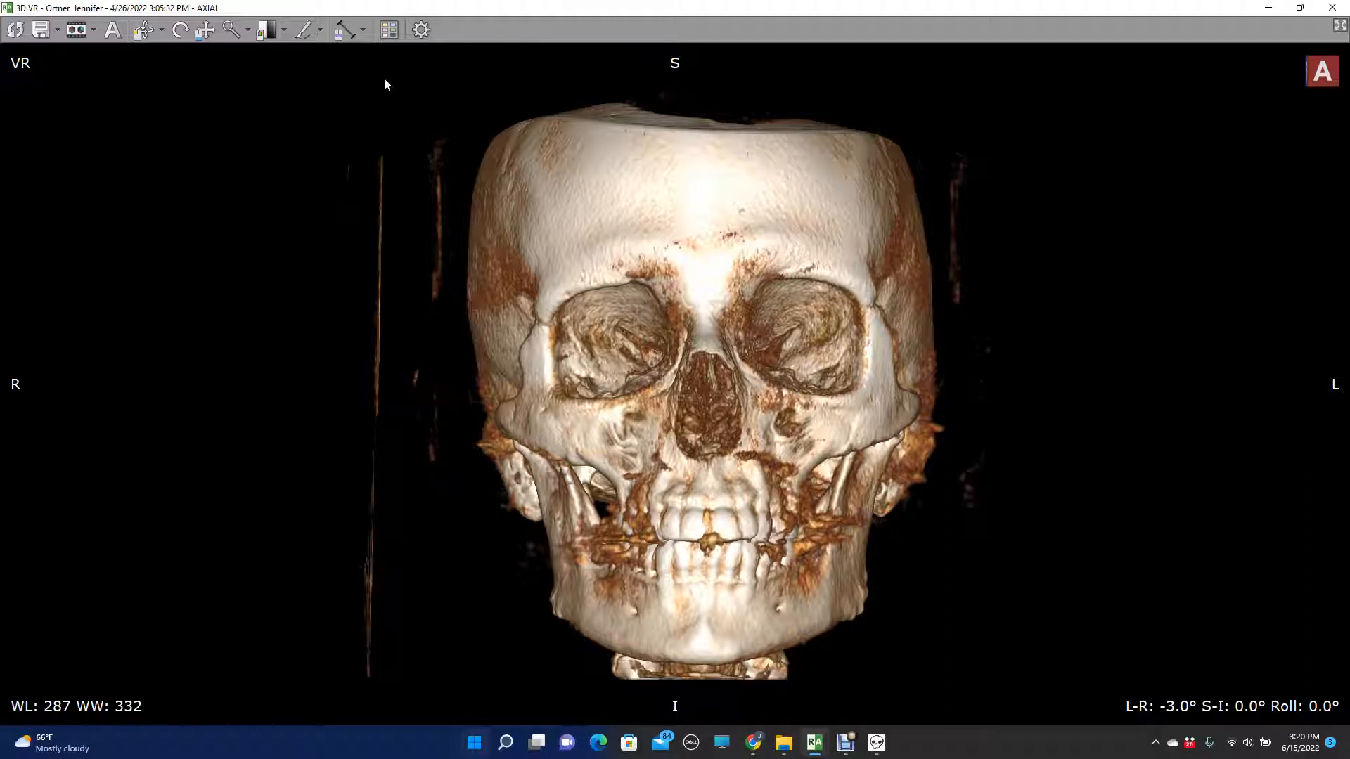
- Measure the distance from each outer orbital rim to the skull's lateral edge on both sides
left_click(346, 33)
left_click_drag(536, 322, 469, 325)
left_click_drag(875, 302, 931, 298)
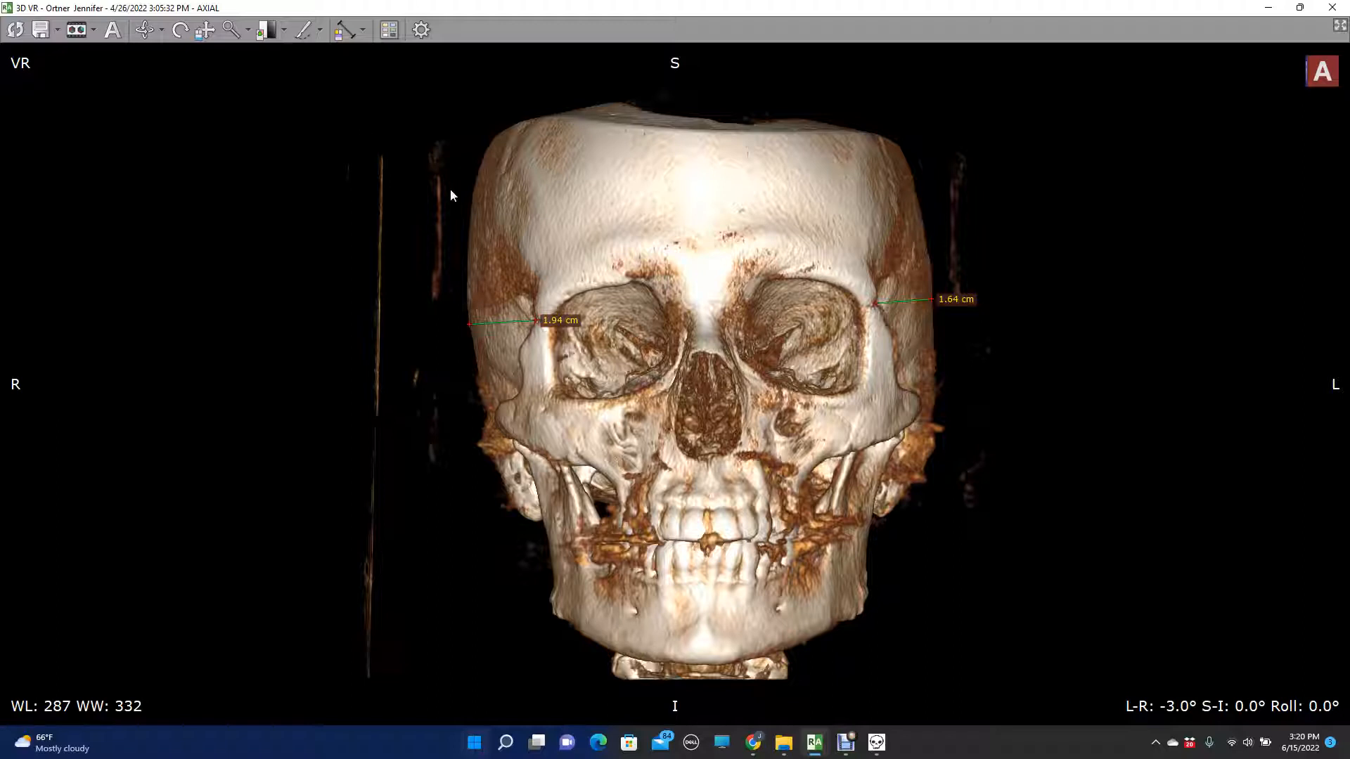
- Turn the skull to L-R -2° and remeasure the distance from each orbital rim to the lateral skull edge
scroll(450, 189, "down", 1)
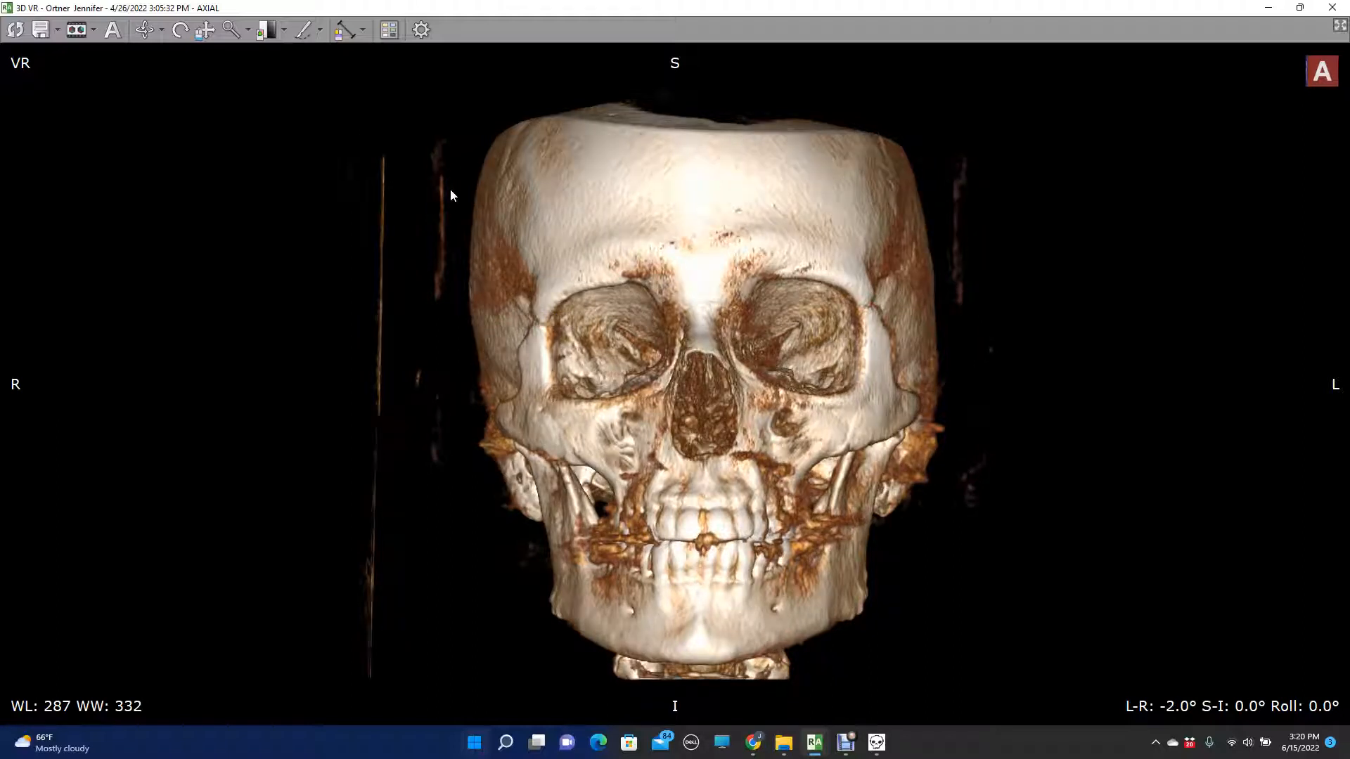
left_click_drag(533, 321, 491, 321)
left_click_drag(873, 306, 935, 305)
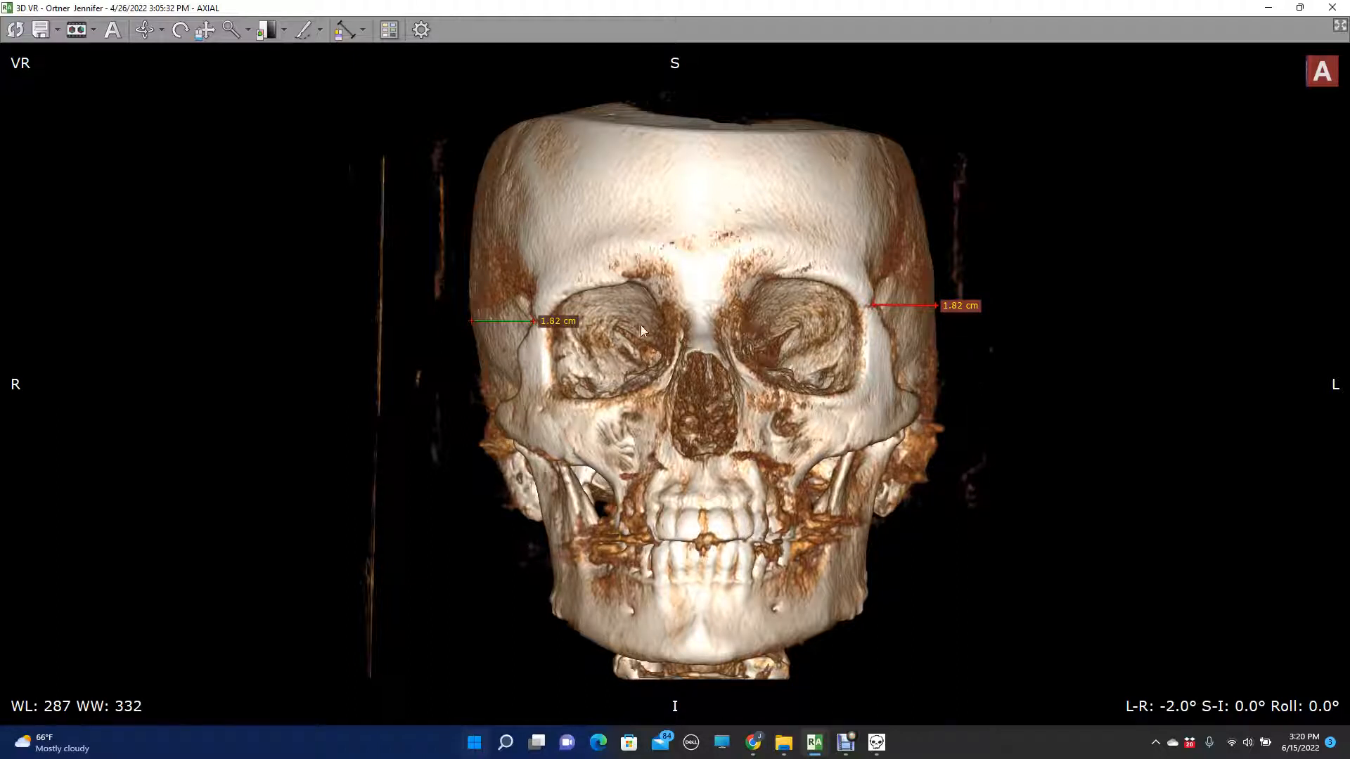
- Tilt the skull to a superior view into the cranial base at S-I 86°
left_click(754, 409)
key("Down")
key("Down")
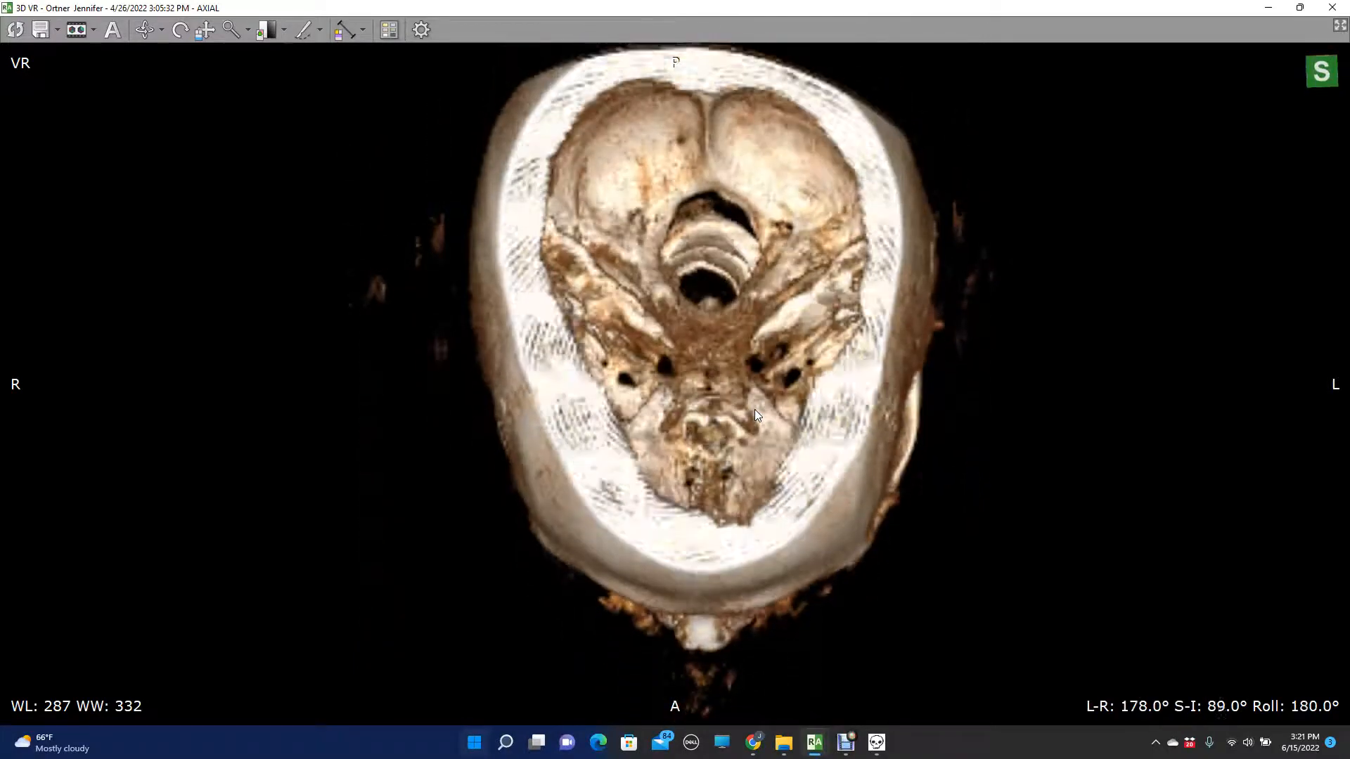
key("Up")
key("Up")
key("Up")
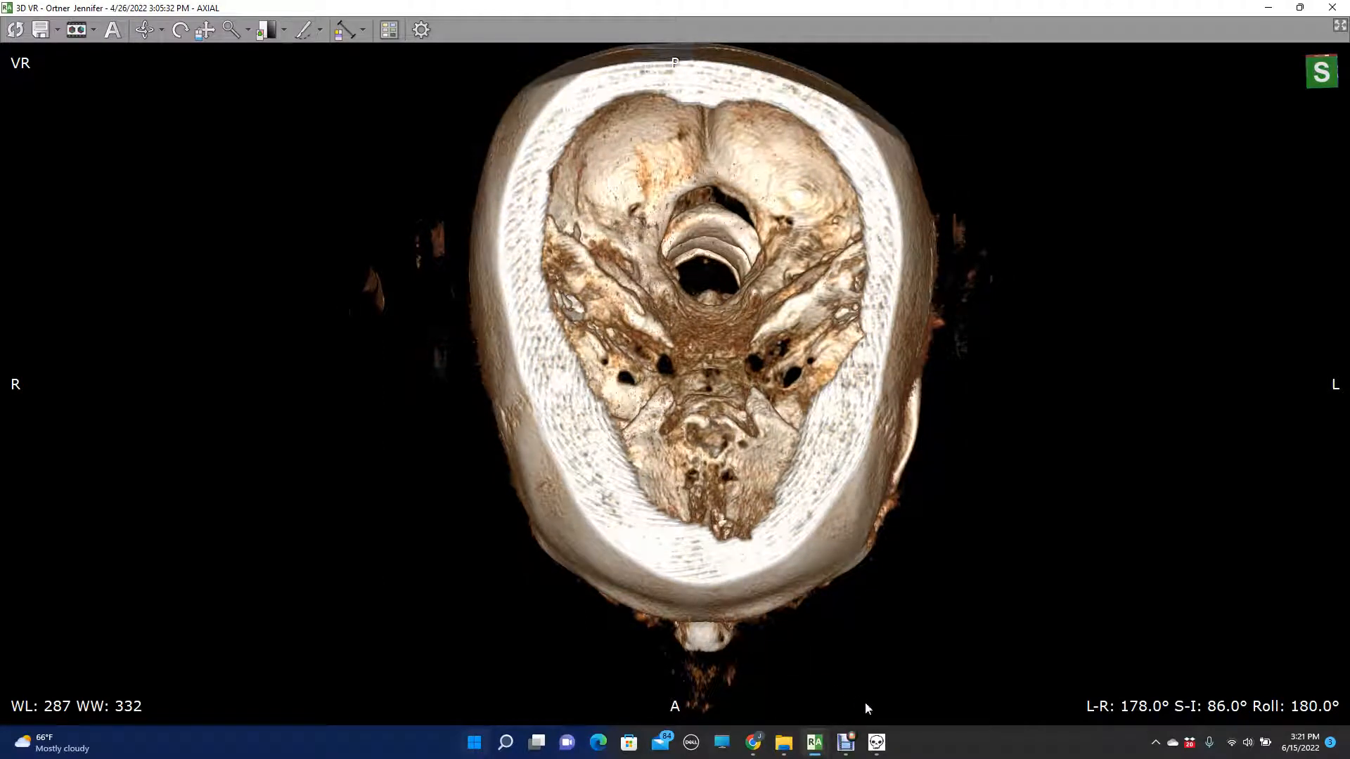
- Overlay a Vertical Angle line and align it from the posterior cranial midline down past the nose
left_click(889, 744)
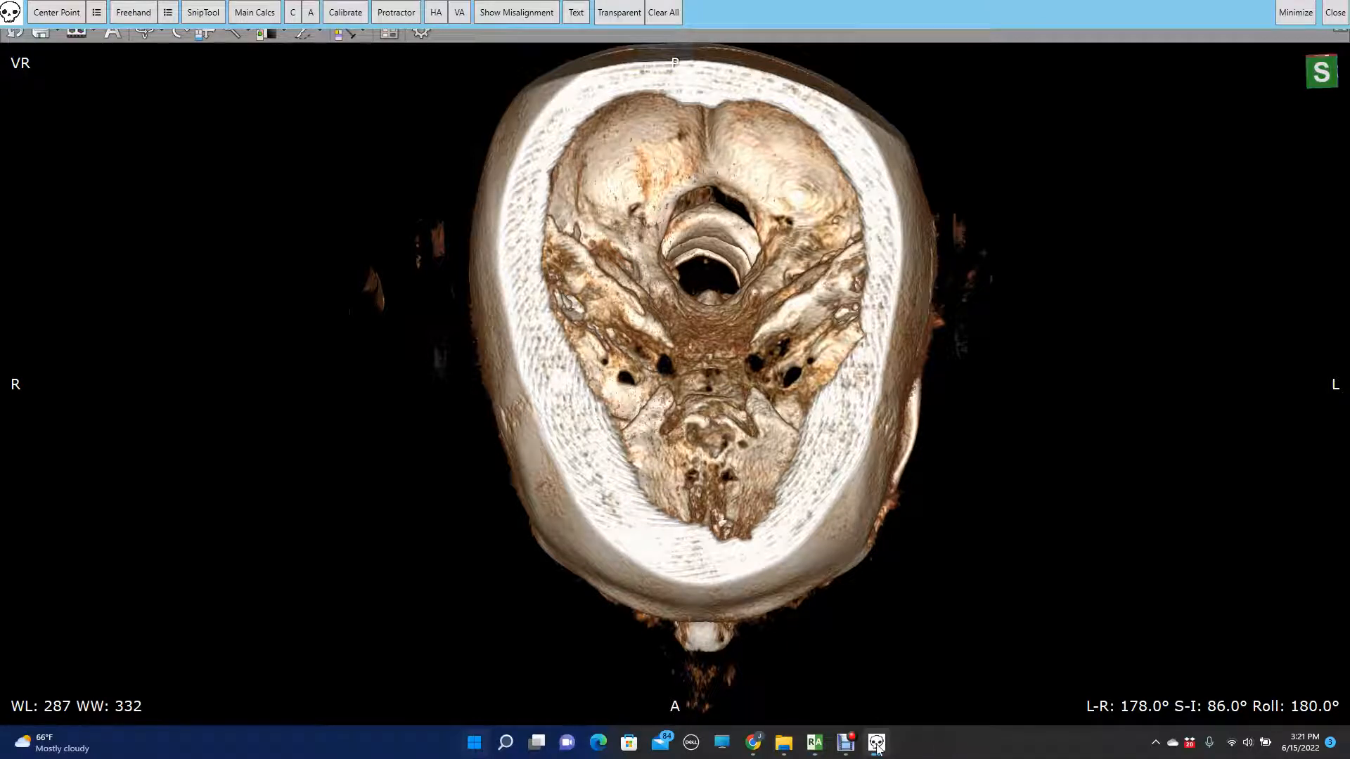
mouse_move(879, 749)
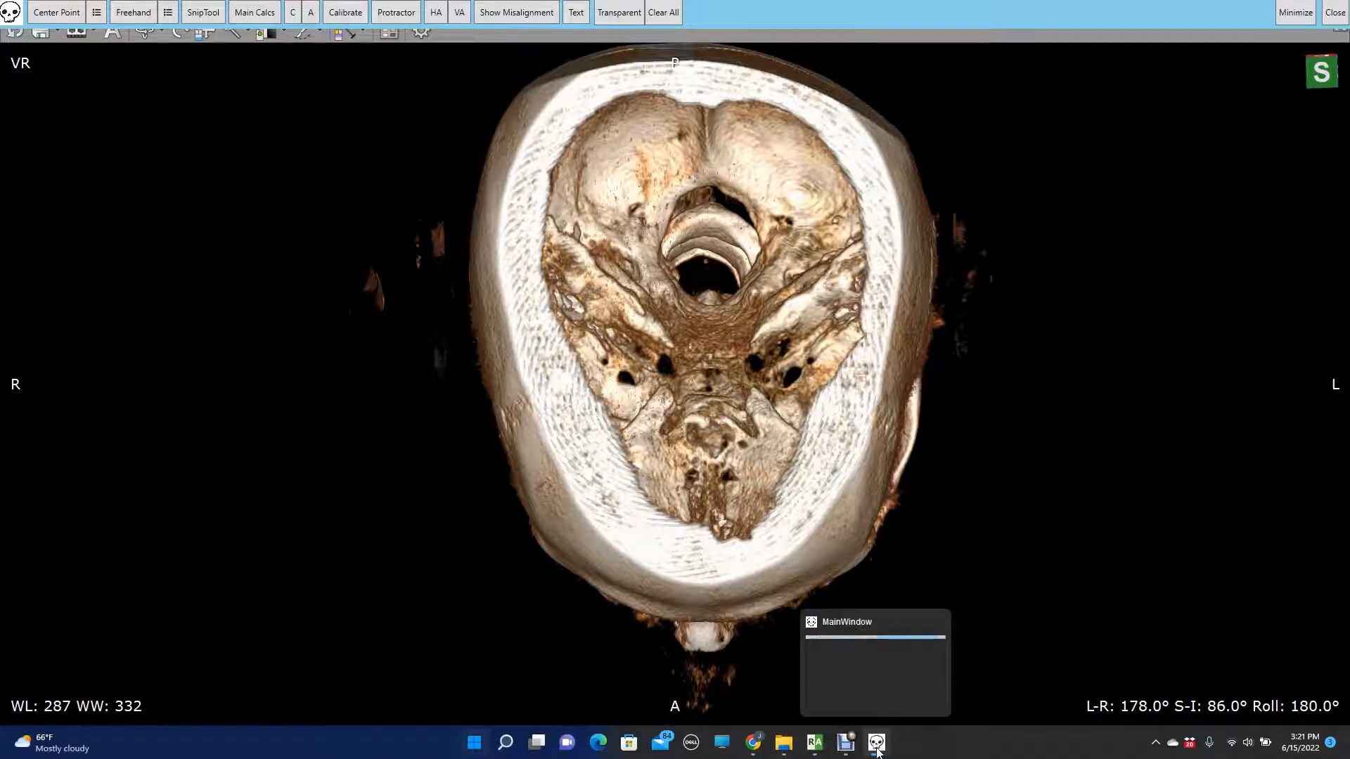
left_click(878, 745)
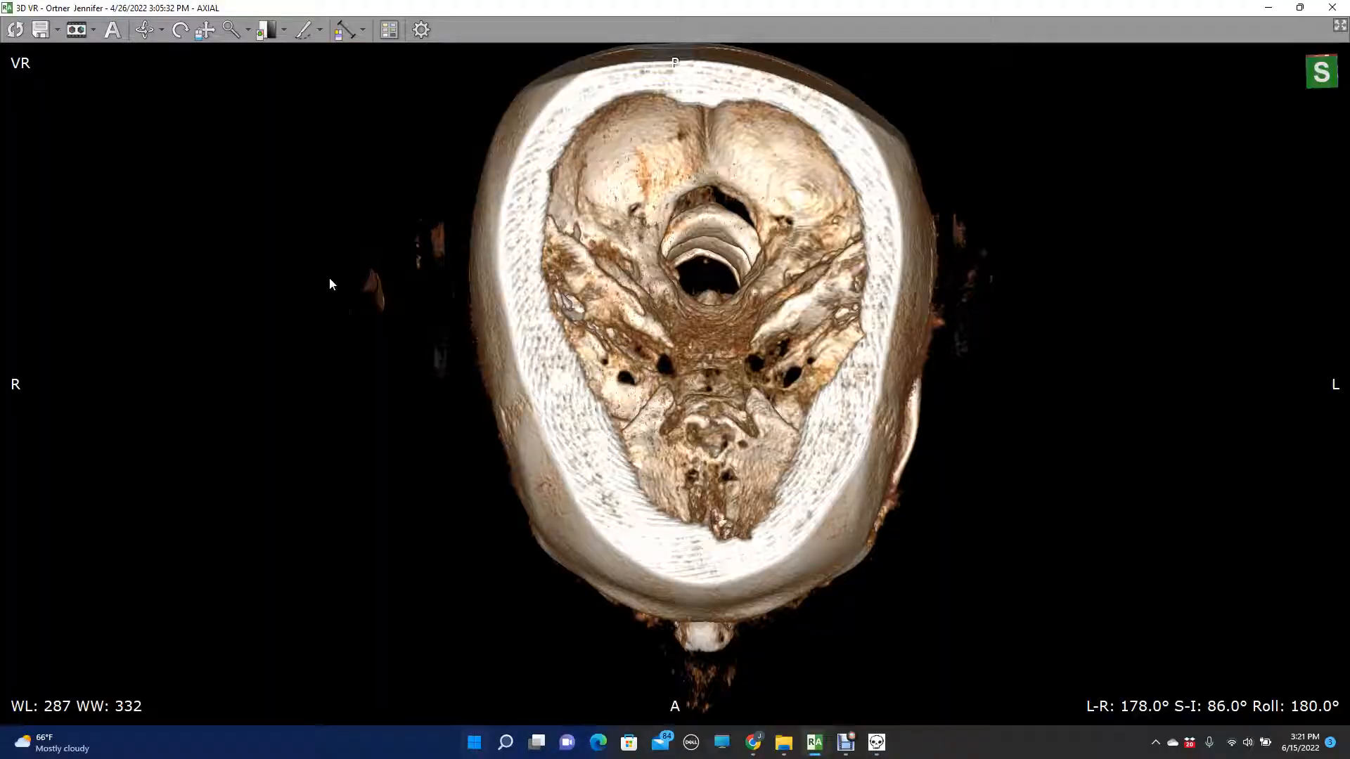
key("alt+Tab")
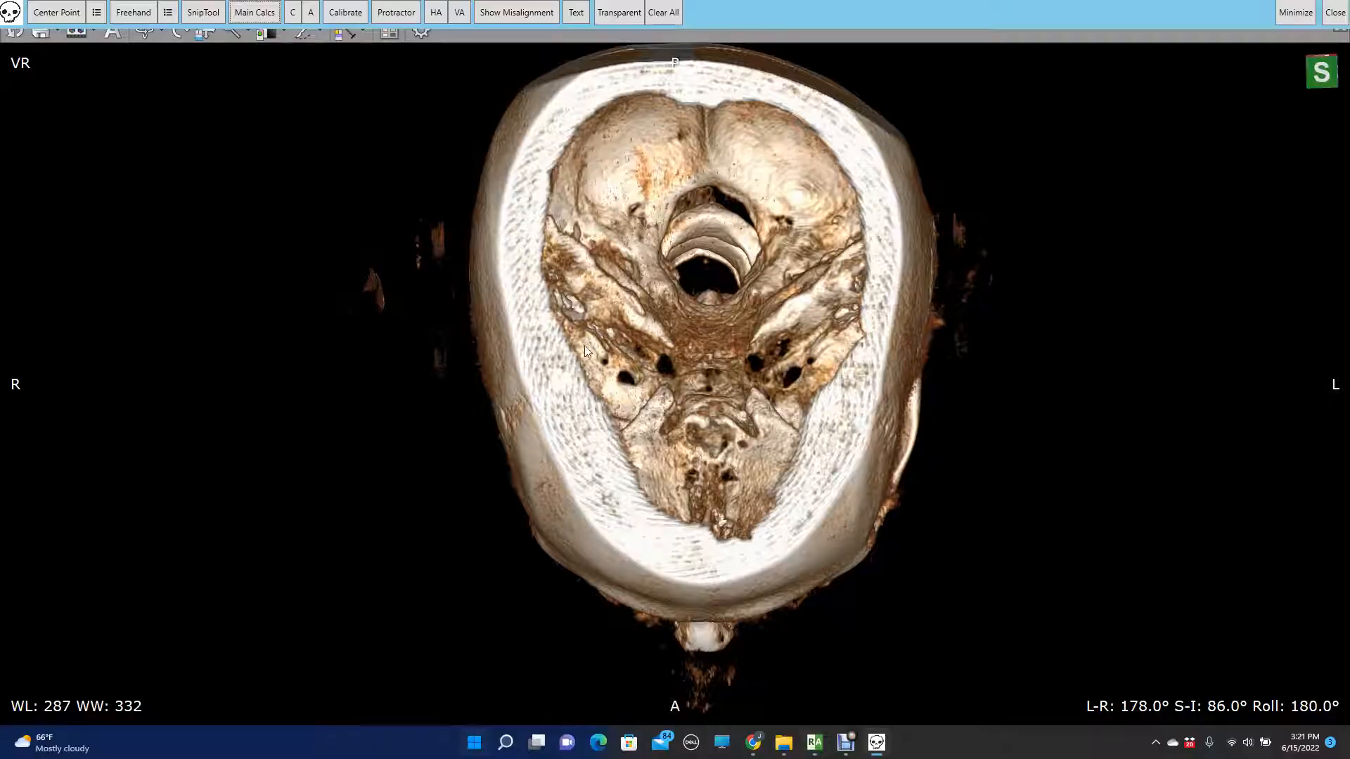
left_click(459, 12)
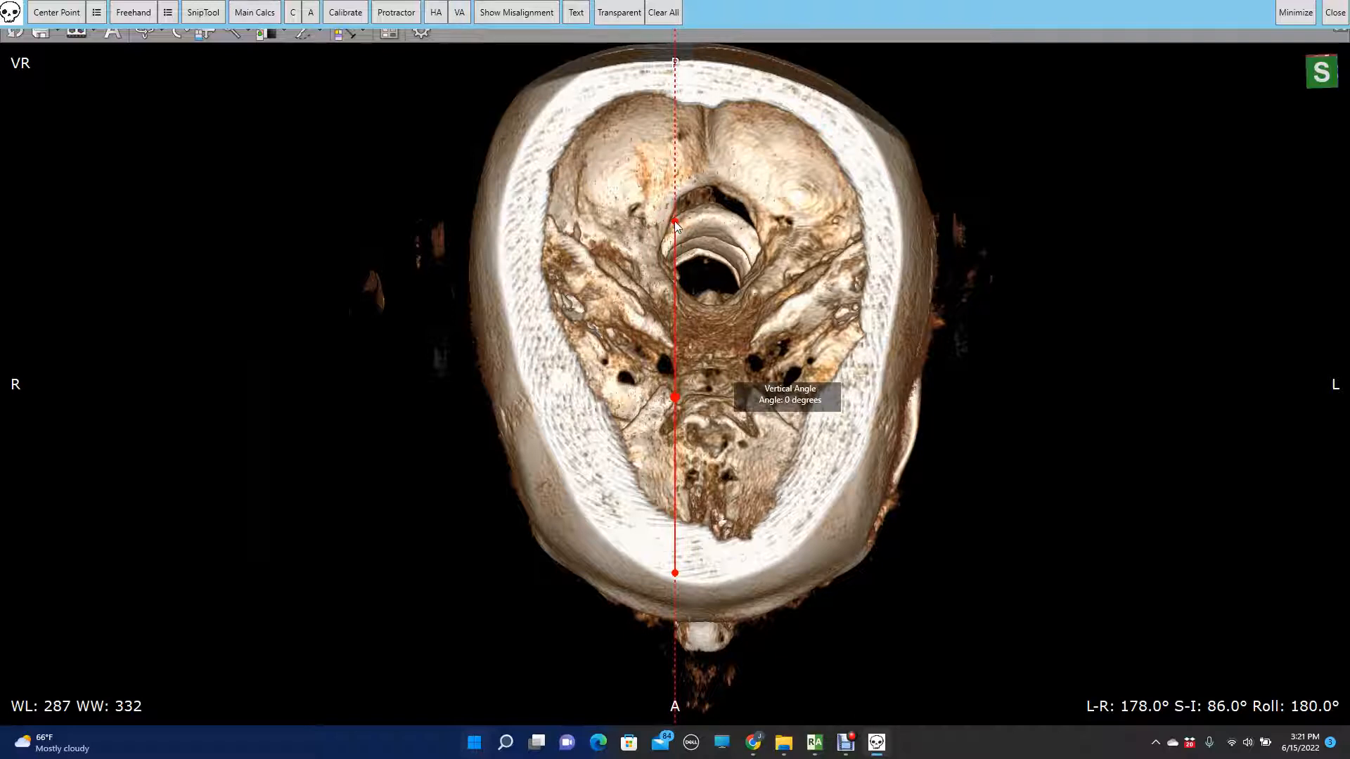
left_click_drag(674, 222, 704, 109)
left_click_drag(676, 571, 705, 665)
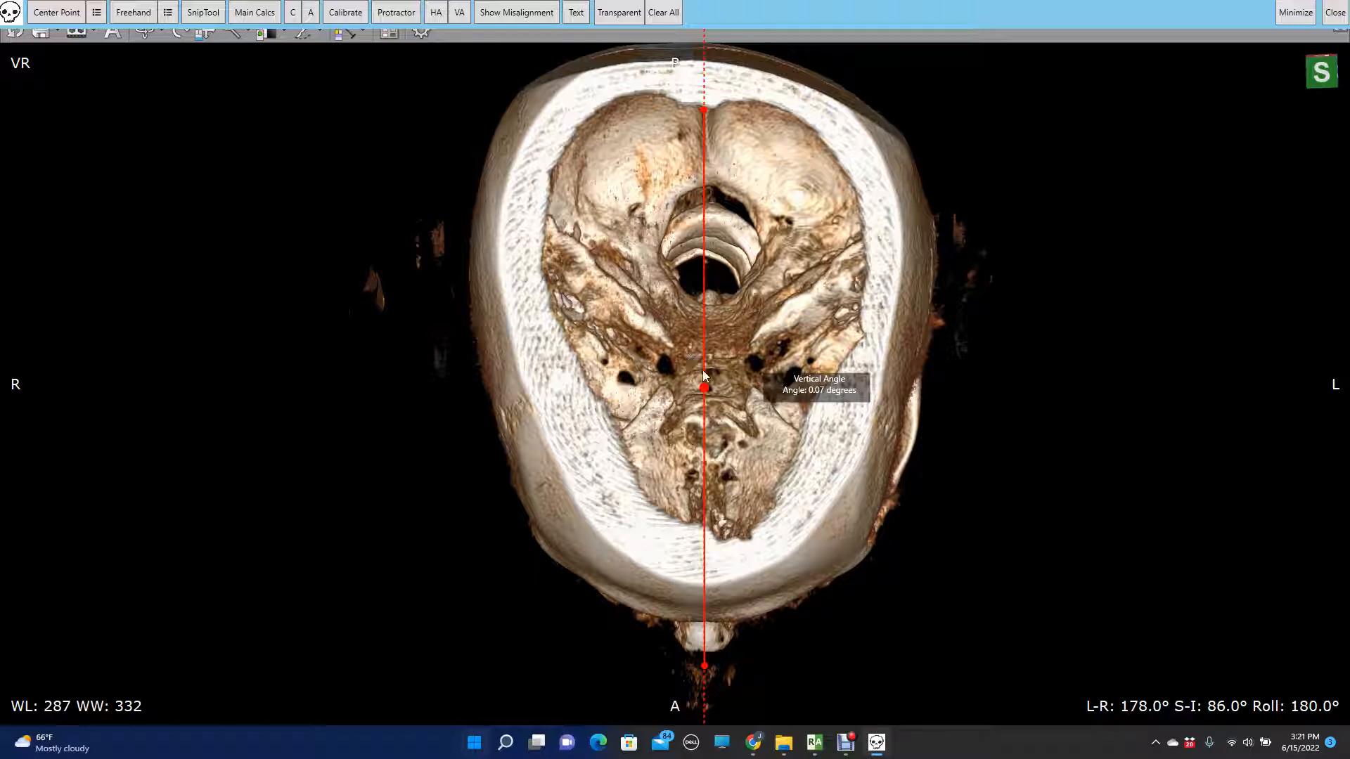
- Return to the 3D VR window and examine the foramen magnum and upper cervical canal at high magnification
mouse_move(814, 740)
left_click(919, 690)
left_click(225, 29)
mouse_move(652, 263)
left_mouse_down()
mouse_move(659, 174)
mouse_move(633, 31)
left_mouse_up()
left_click(204, 30)
left_click_drag(786, 184, 767, 521)
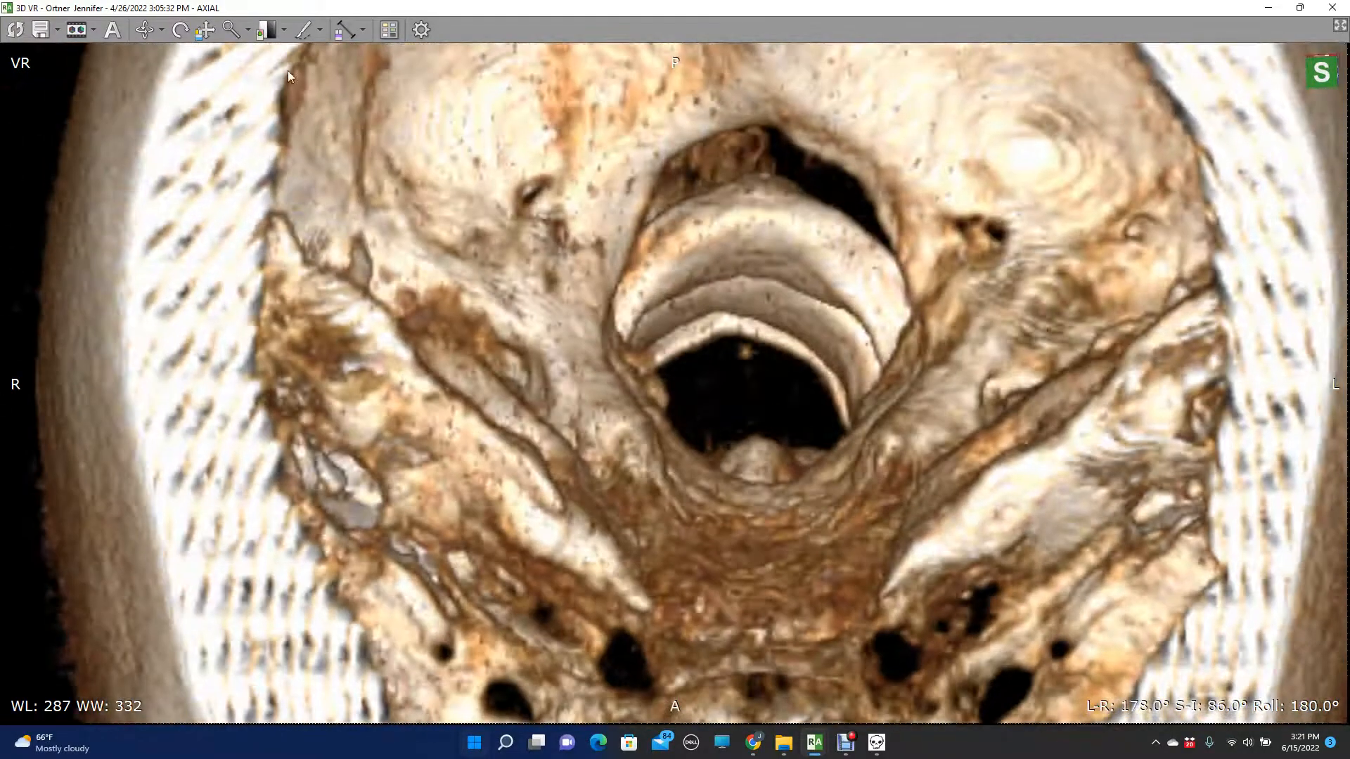
left_click(229, 31)
left_click_drag(634, 239, 616, 117)
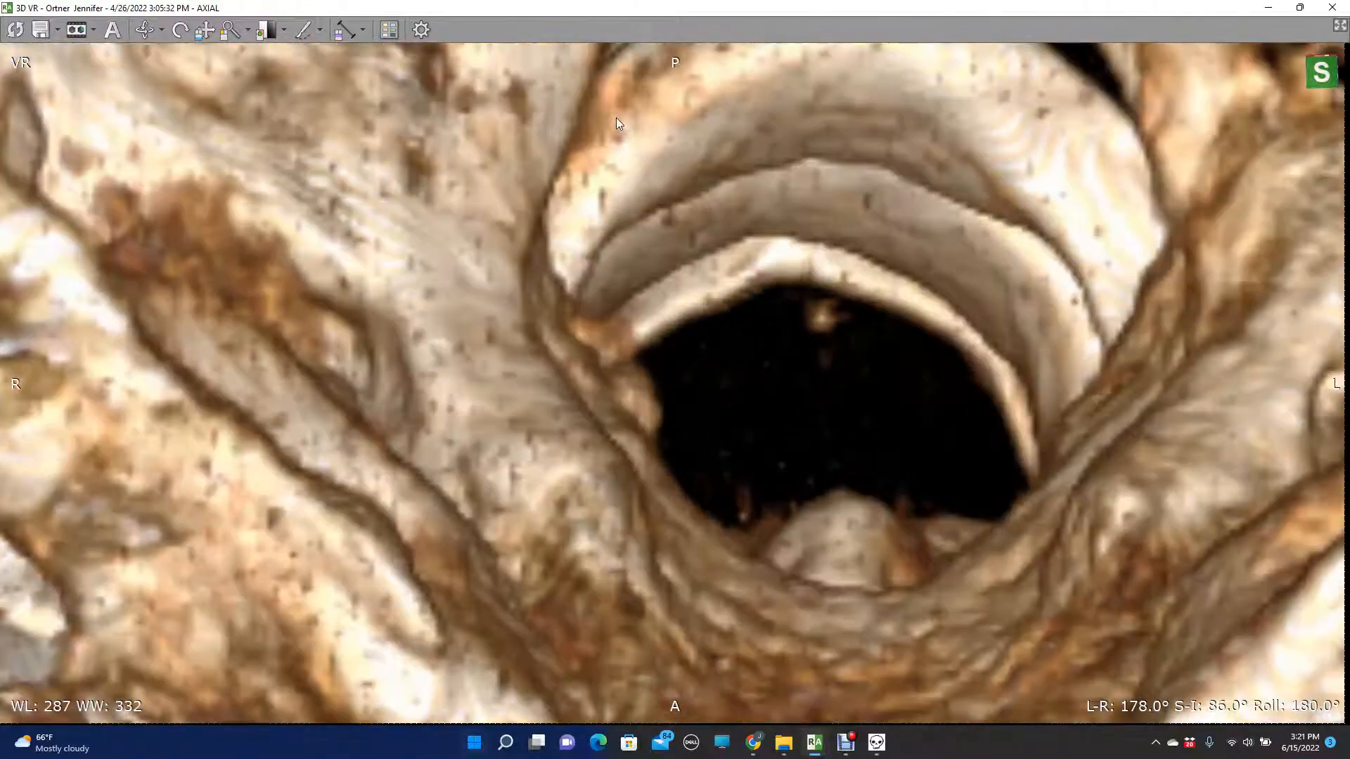
left_click_drag(665, 288, 535, 369)
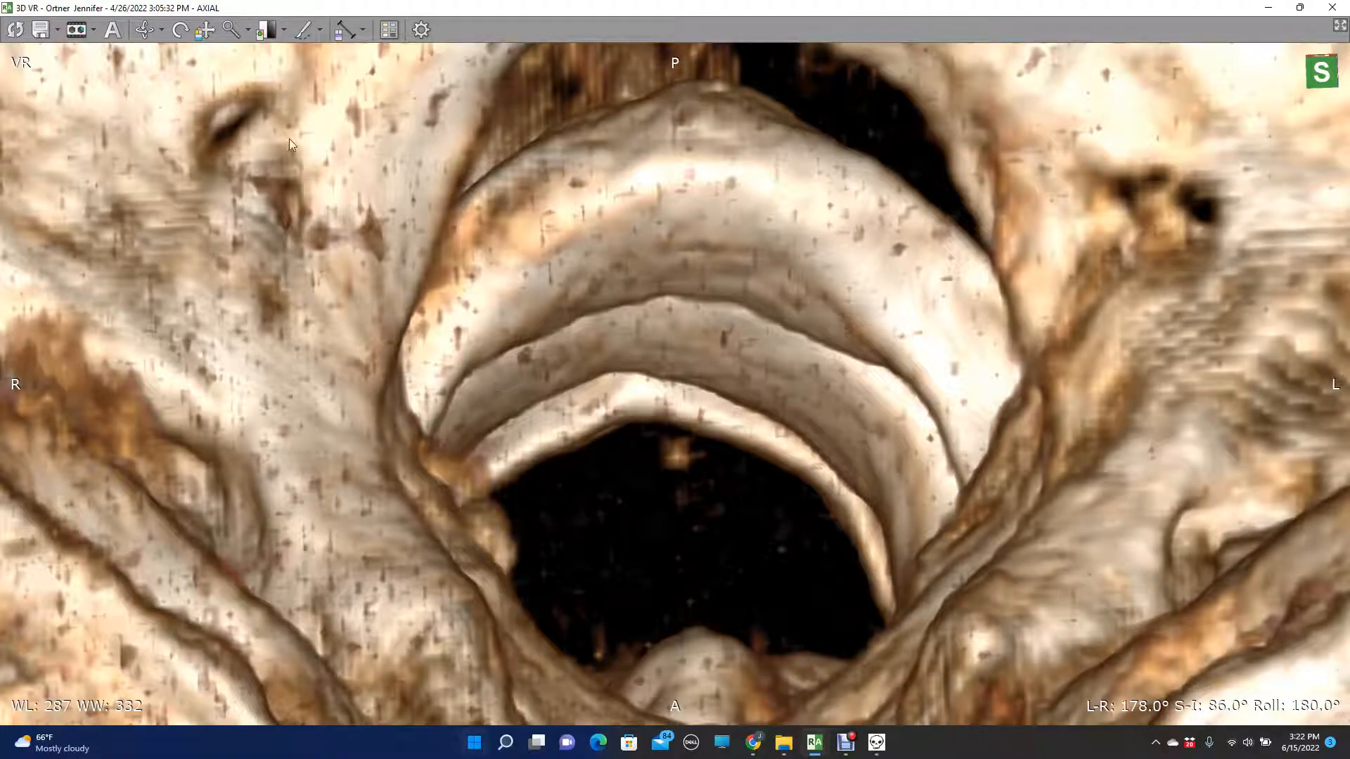
- Bring the skull back to a frontal view at S-I 0° and zoom out to fit the whole skull
left_click(231, 29)
left_click_drag(609, 250, 636, 556)
left_click_drag(651, 372, 655, 450)
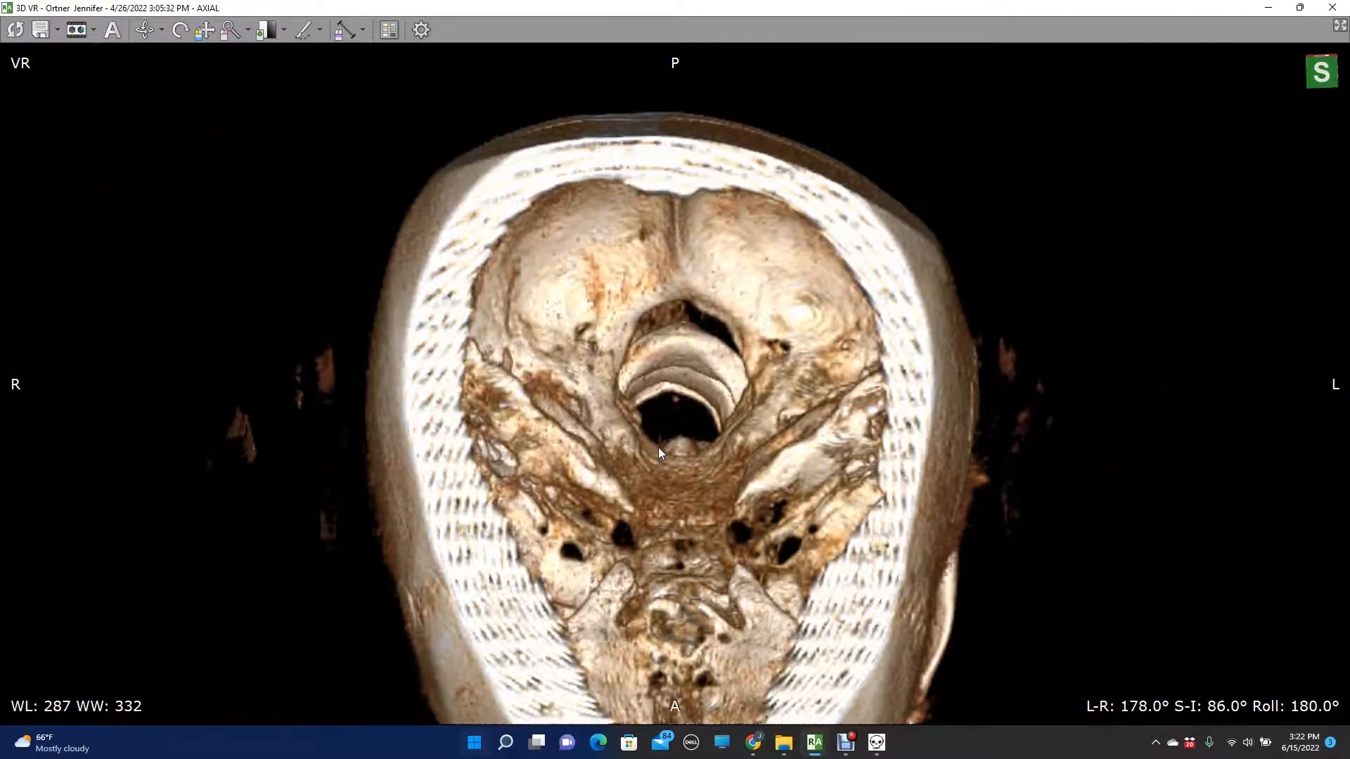
key("Up")
key("Up")
key("Up")
key("Up")
key("Up")
key("Up")
key("Up")
key("Up")
key("Up")
key("Up")
key("Up")
key("Up")
key("Up")
key("Up")
key("Up")
key("Up")
key("Up")
key("Up")
key("Up")
key("Up")
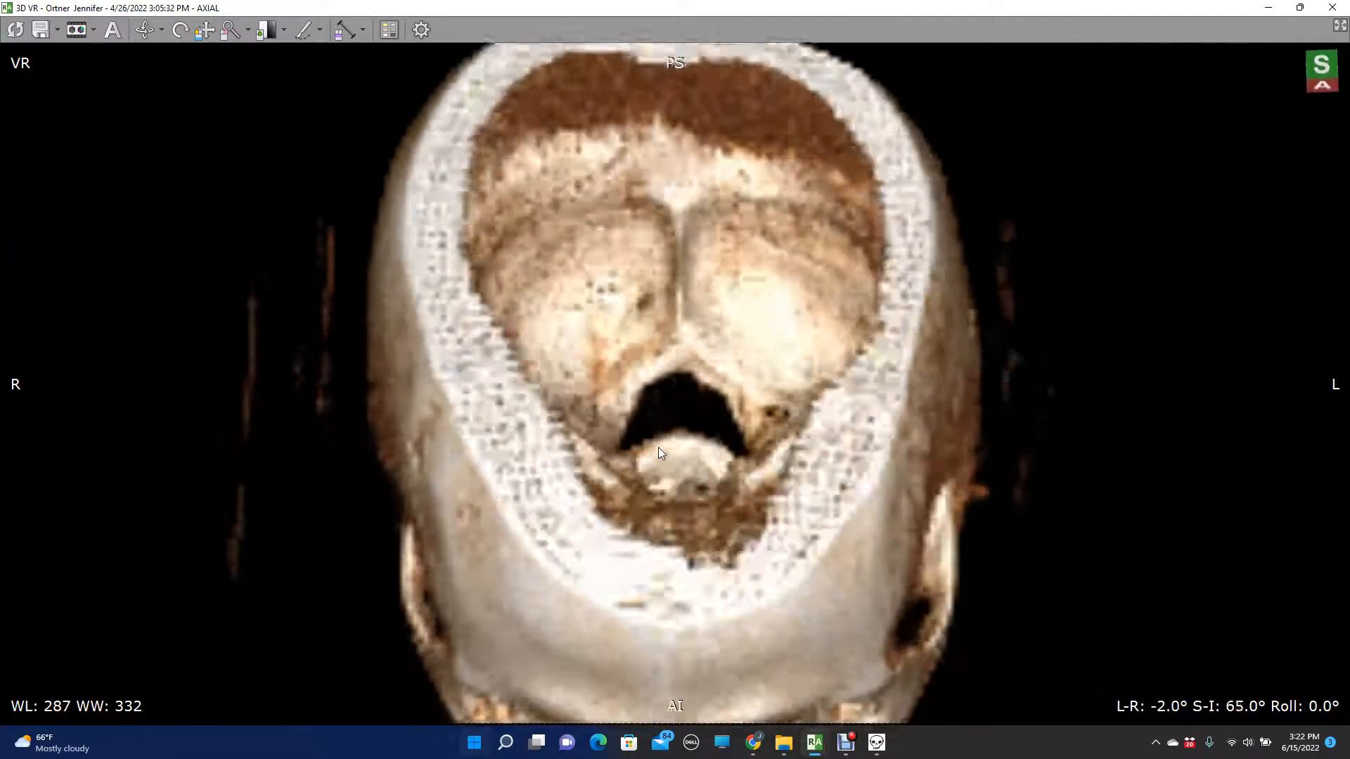
key("Up")
key("Up")
key("Up")
key("Up")
key("Up")
key("Up")
key("Up")
key("Up")
key("Up")
key("Up")
key("Up")
key("Up")
key("Up")
key("Up")
key("Up")
key("Up")
key("Up")
key("Up")
key("Up")
key("Up")
key("Up")
key("Up")
key("Up")
key("Up")
key("Up")
key("Up")
key("Up")
key("Up")
key("Up")
key("Up")
key("Up")
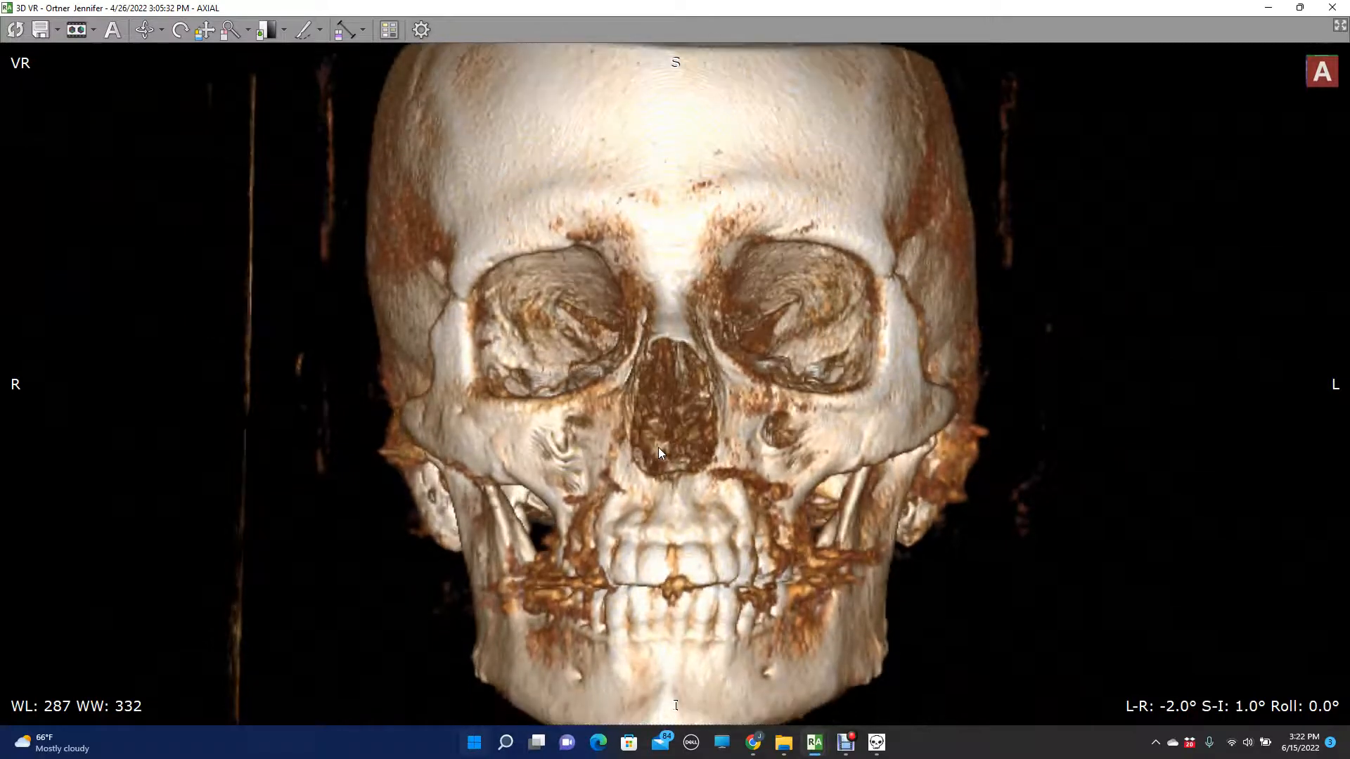
key("Up")
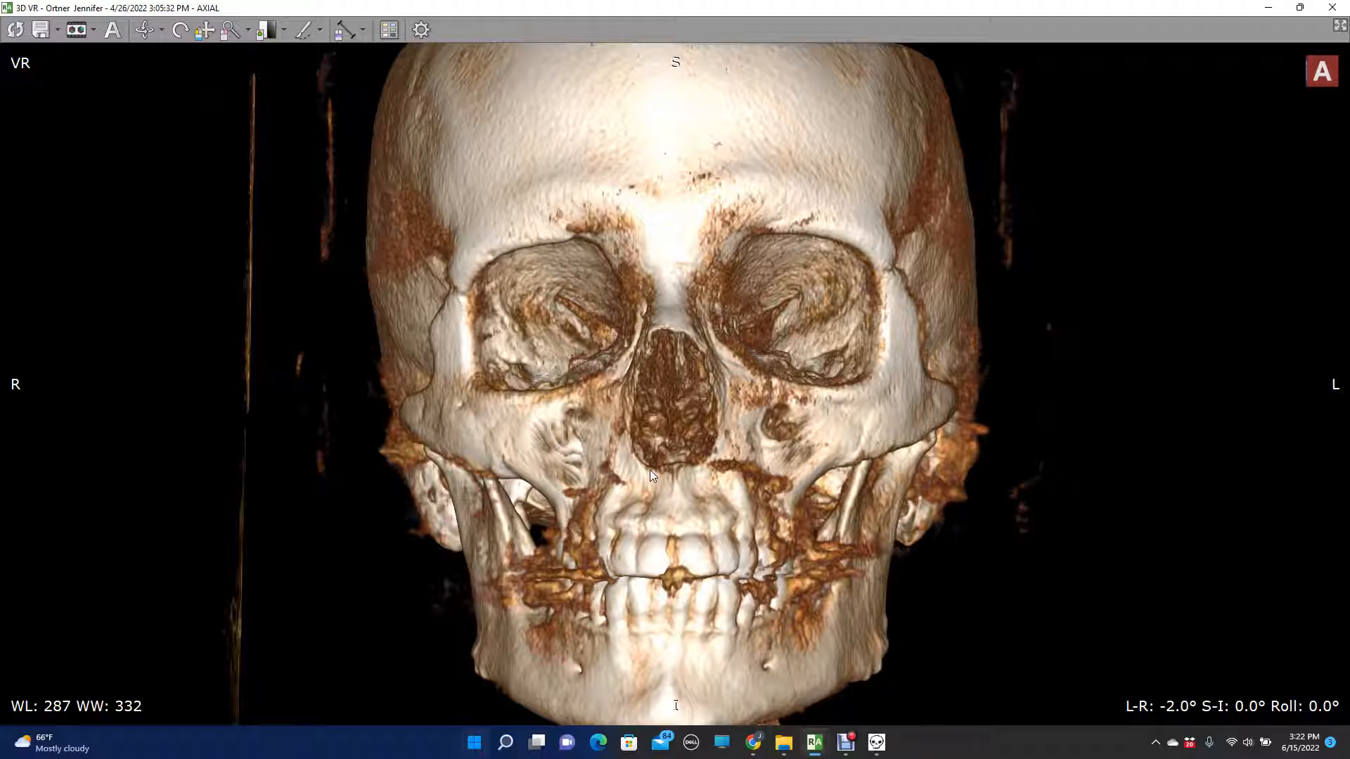
scroll(660, 346, "down", 2)
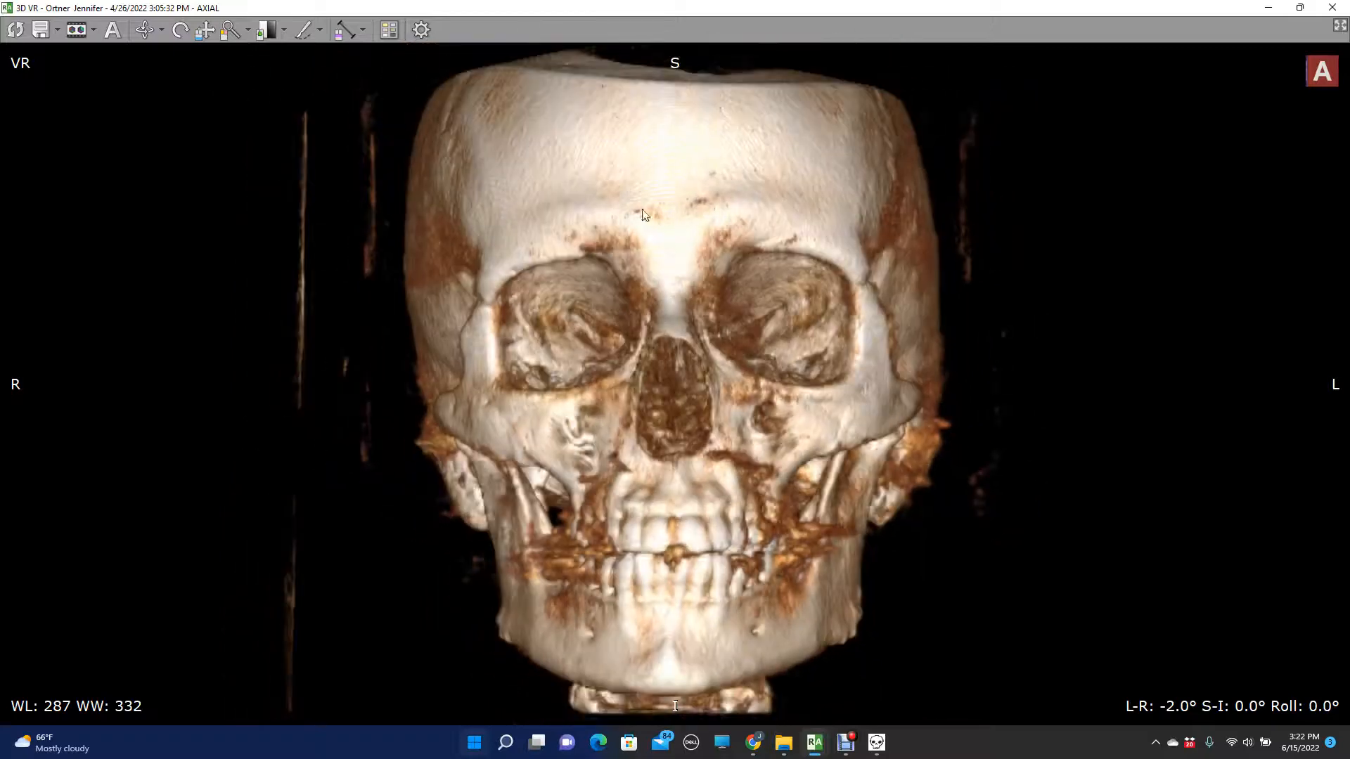
scroll(662, 336, "down", 2)
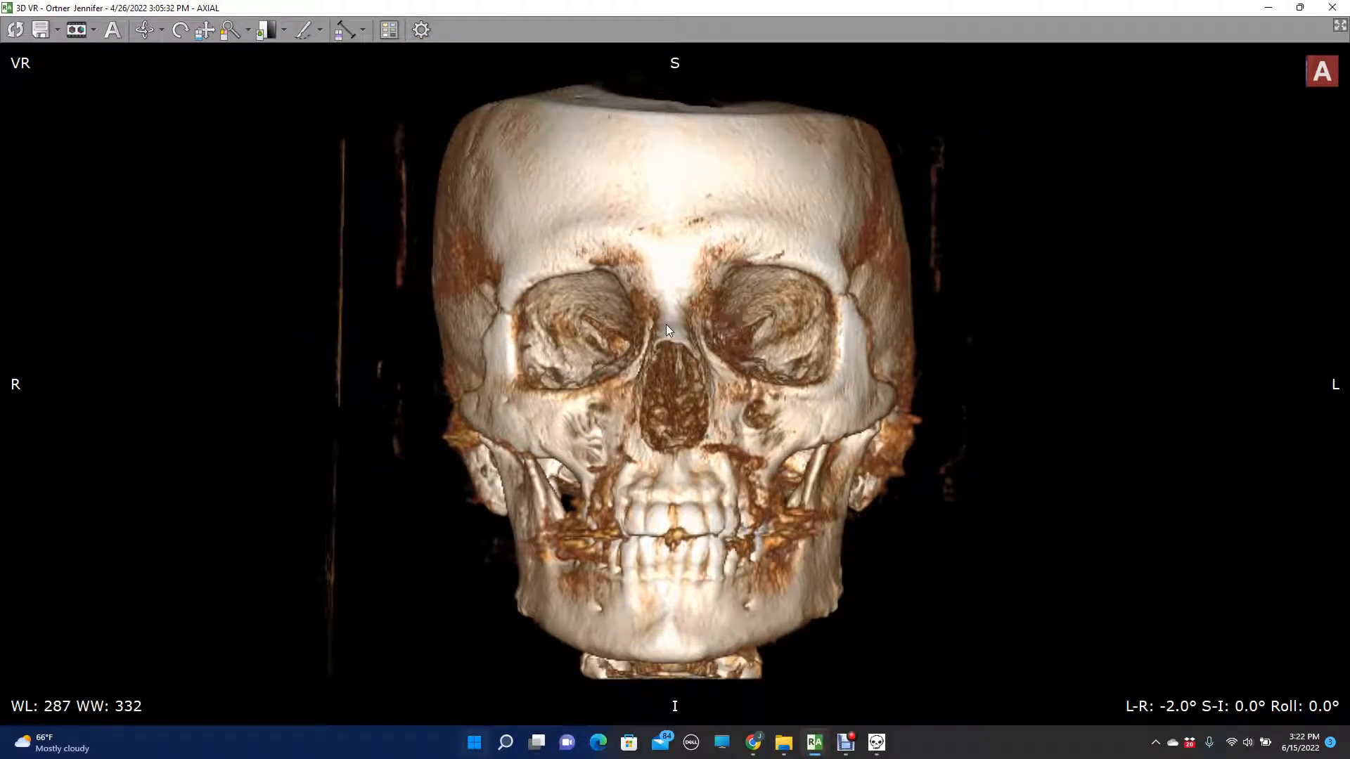
- Bring back the measurement overlay and align the Vertical Angle line from the top midline of the skull to between the central incisors
left_click(876, 743)
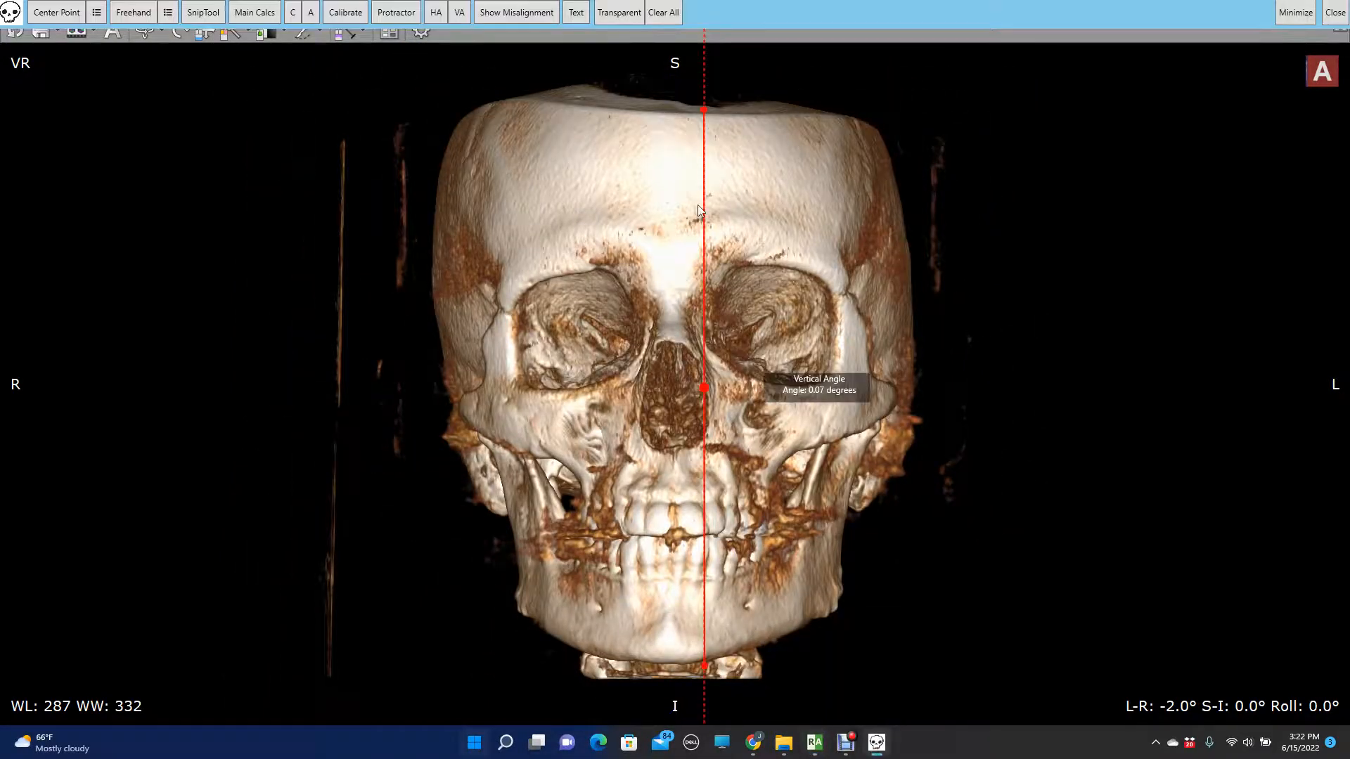
left_click_drag(703, 665, 675, 535)
left_click_drag(707, 109, 667, 98)
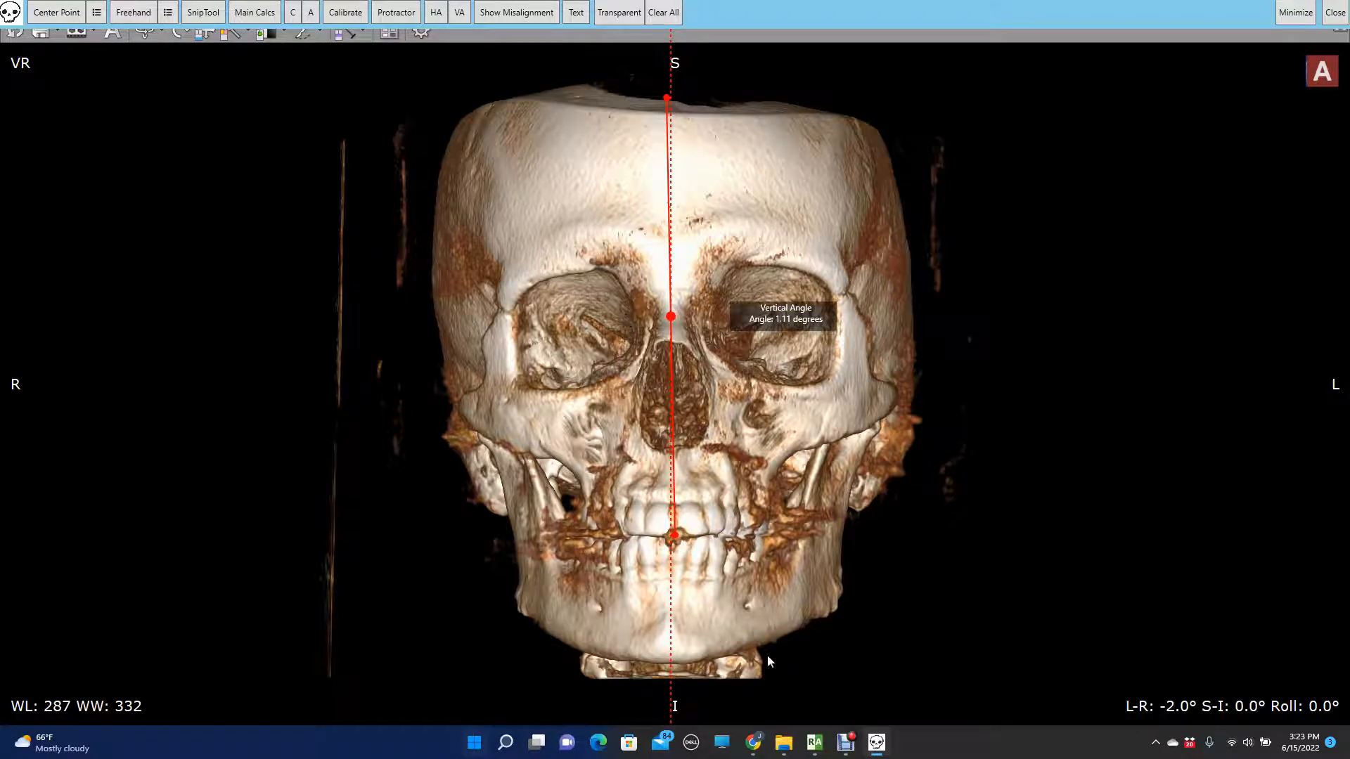
- Window the 3D rendering to facial soft tissue at WL -343 WW 420 and compare the face with the overlaid Vertical Angle line
left_click(792, 695)
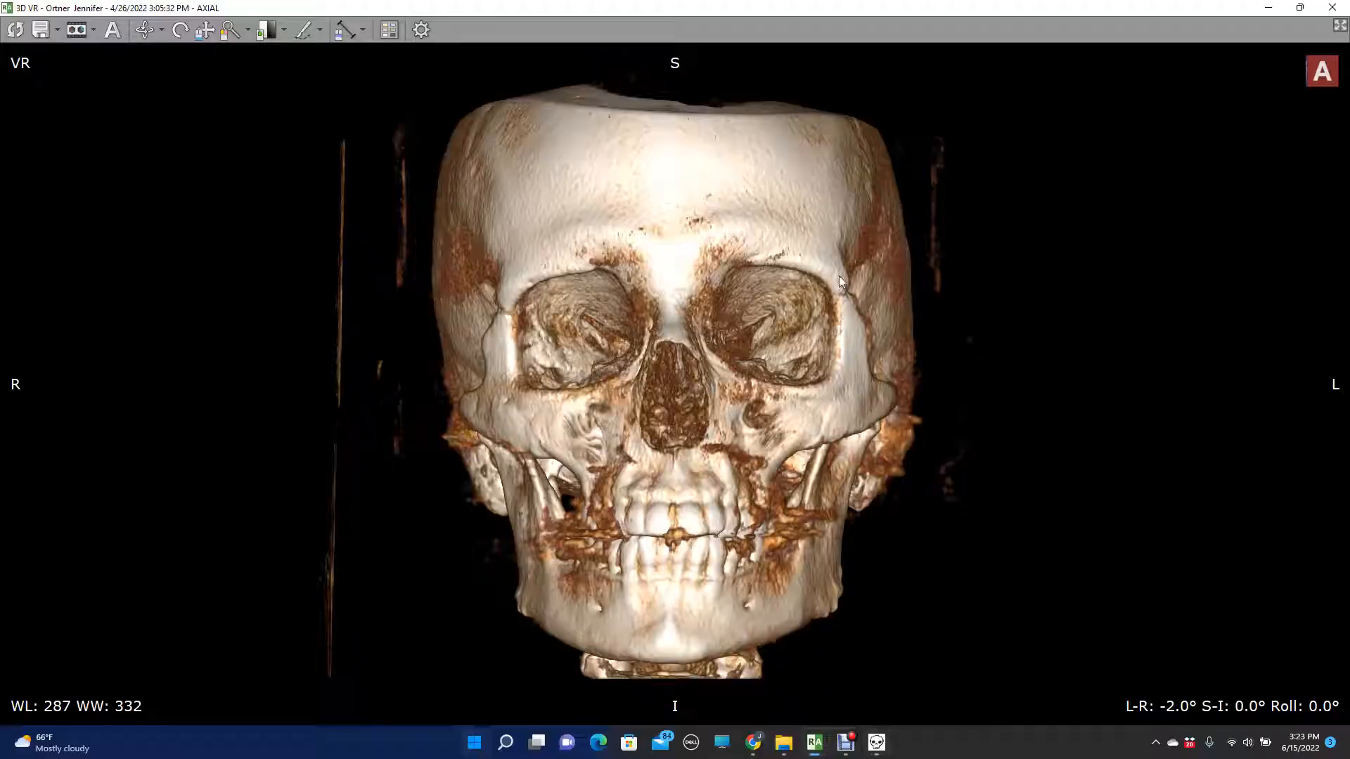
left_click(269, 31)
left_click_drag(640, 182, 732, 442)
key("alt+Tab")
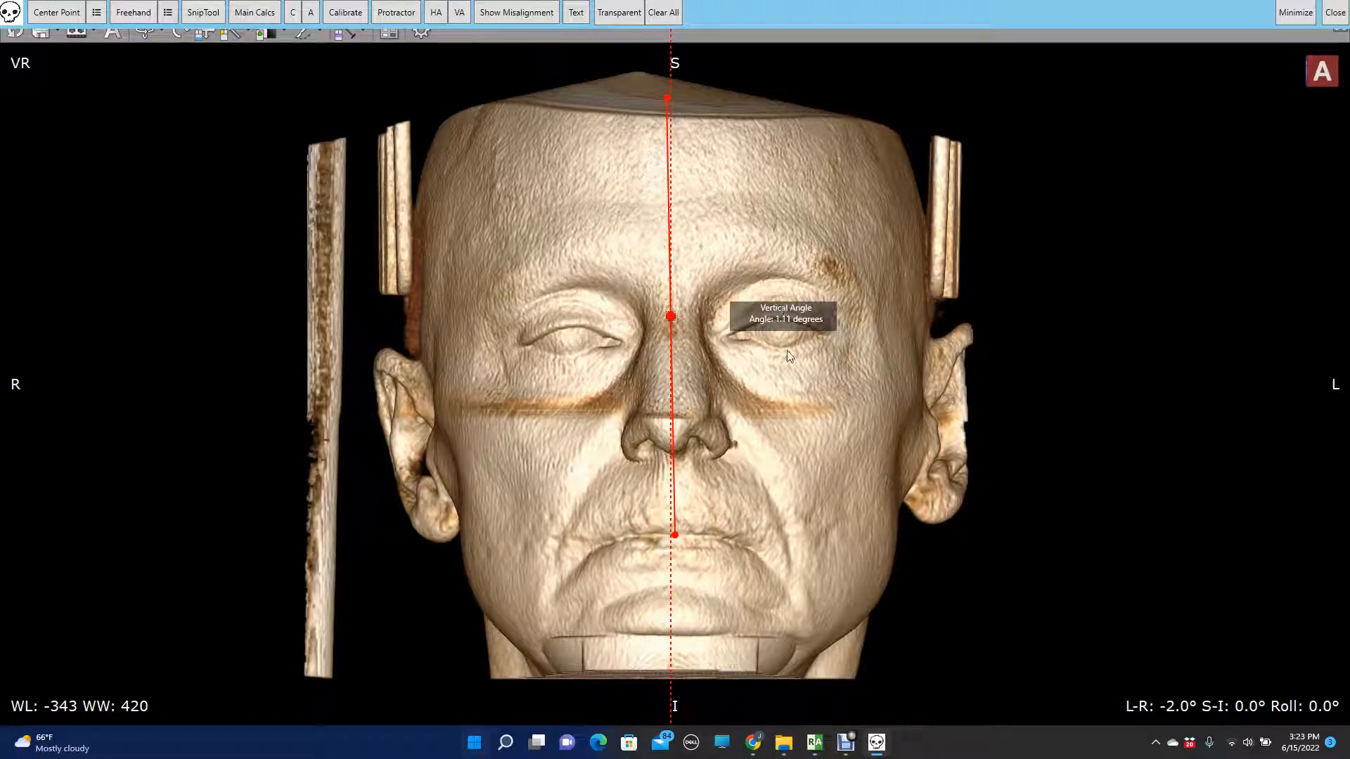
left_click_drag(795, 324, 787, 315)
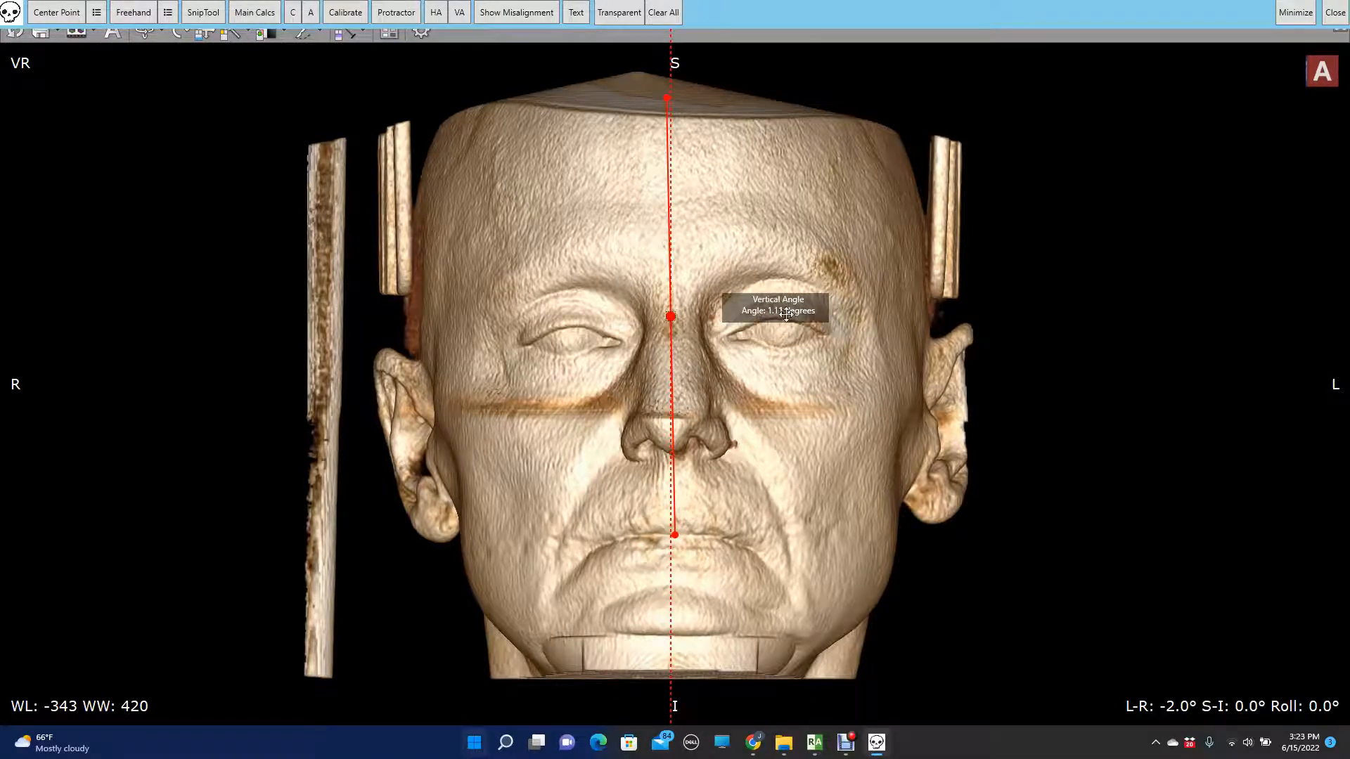
- Clear all values in the main calculations and set the head tilt to 1.1 degrees on the right
left_click(242, 12)
left_click(144, 356)
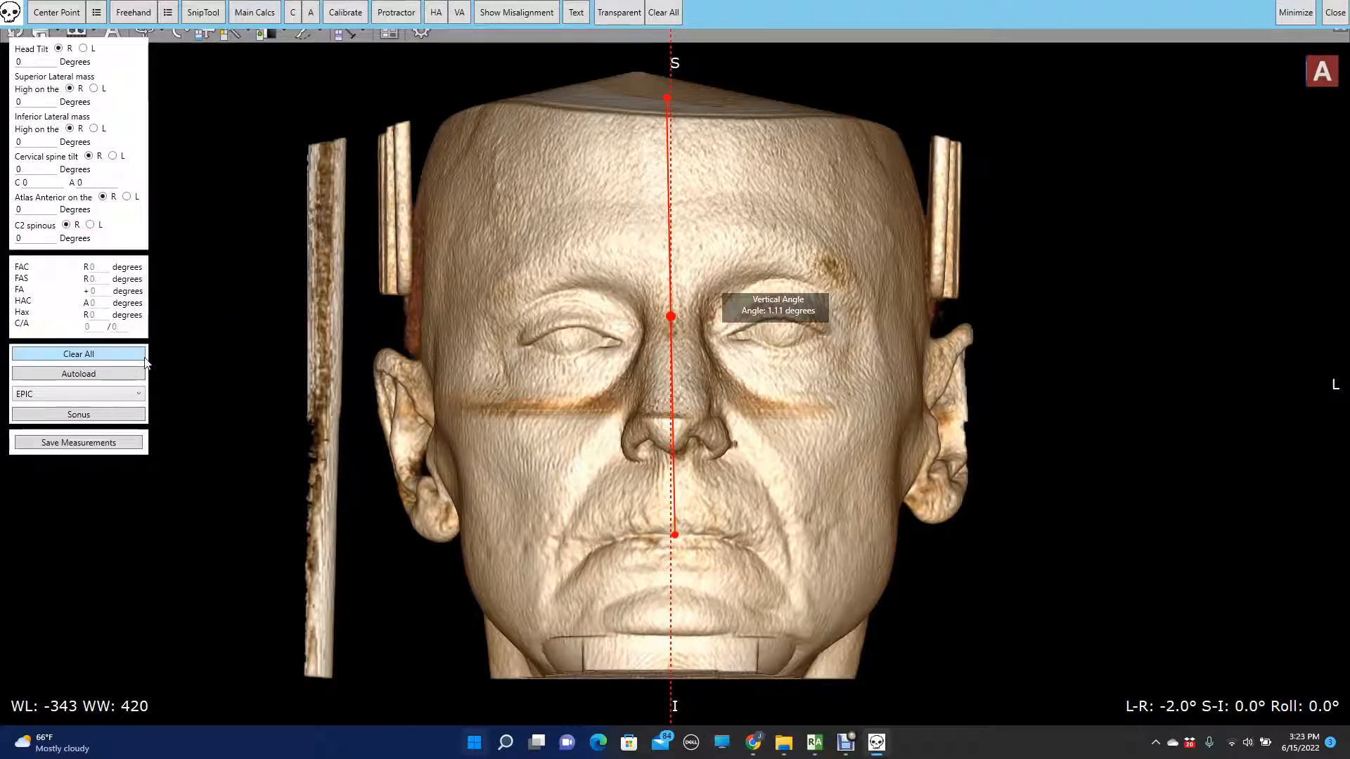
left_click_drag(33, 59, 12, 56)
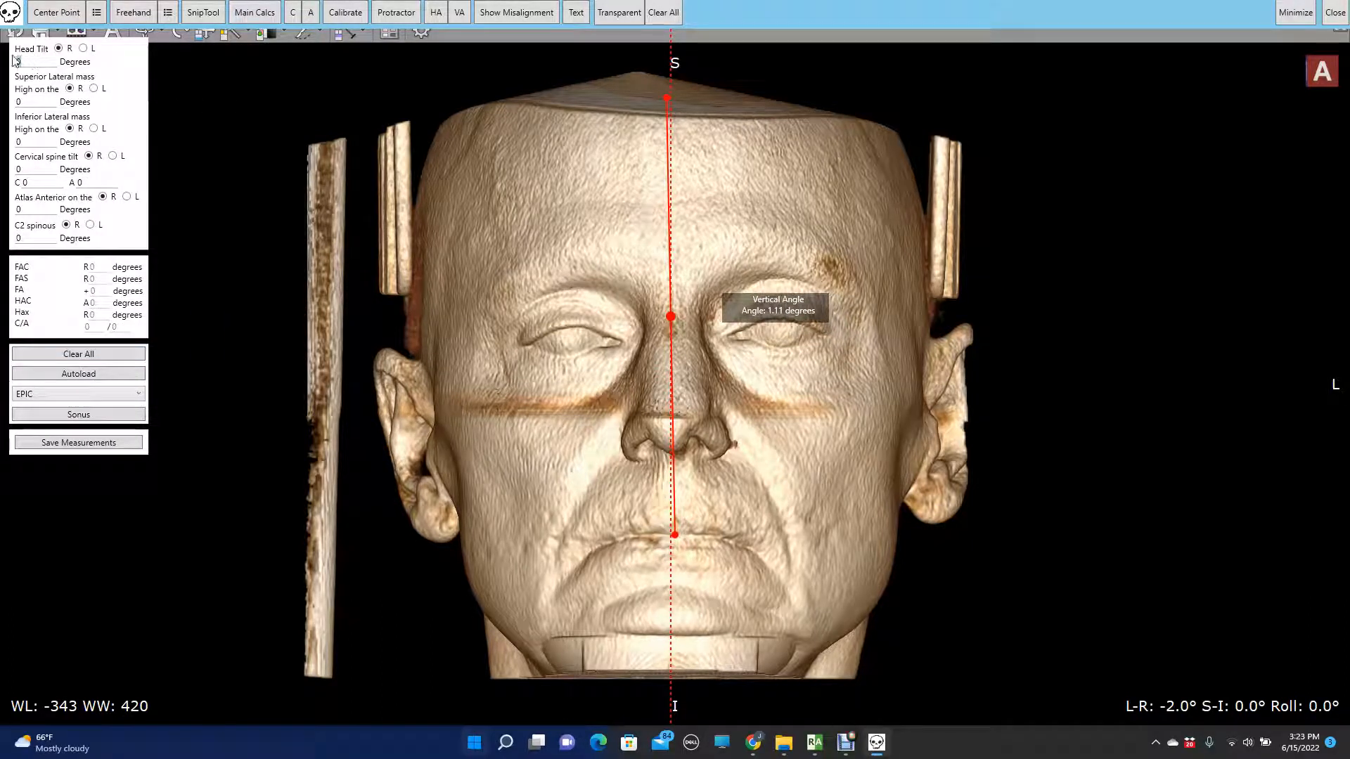
type("1")
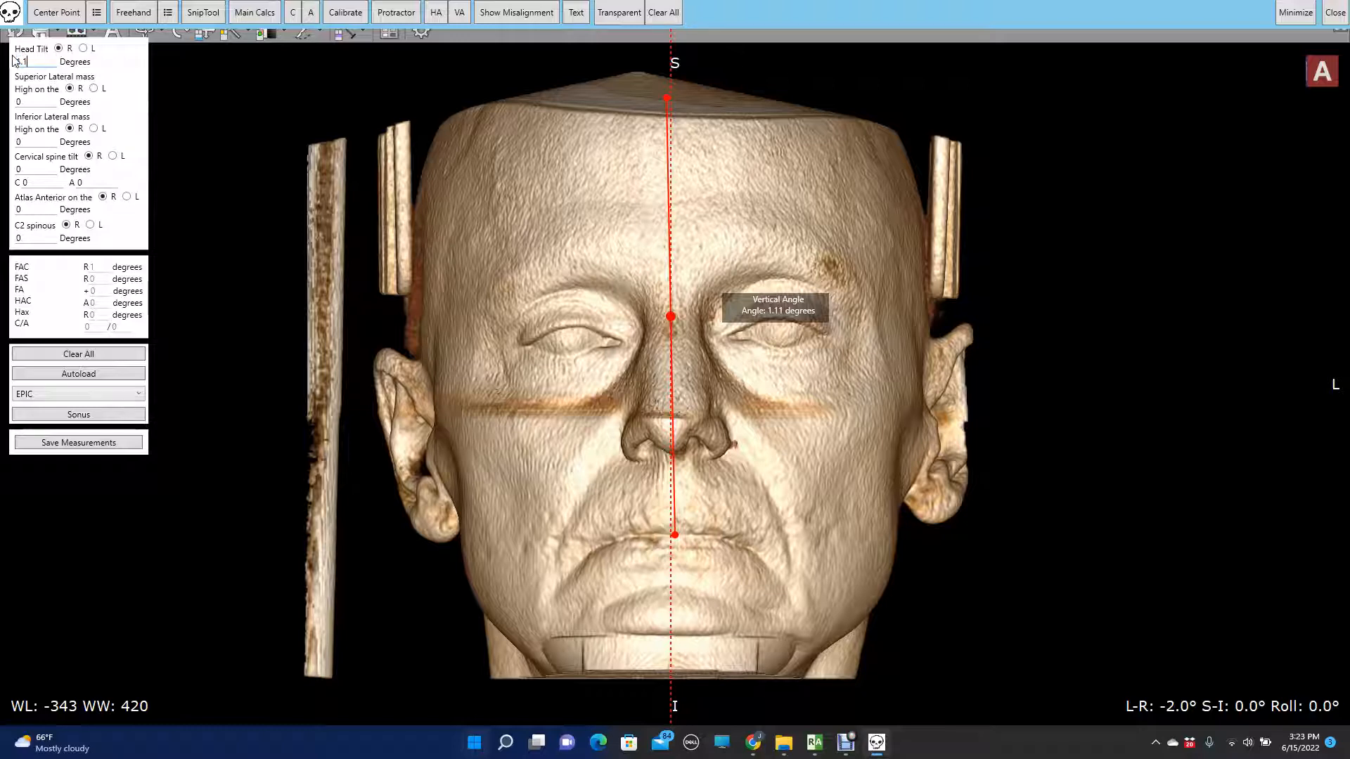
type(".1")
- Return to the 3D VR window and restore the bone rendering at WL 410 WW 381
mouse_move(815, 742)
left_click(943, 677)
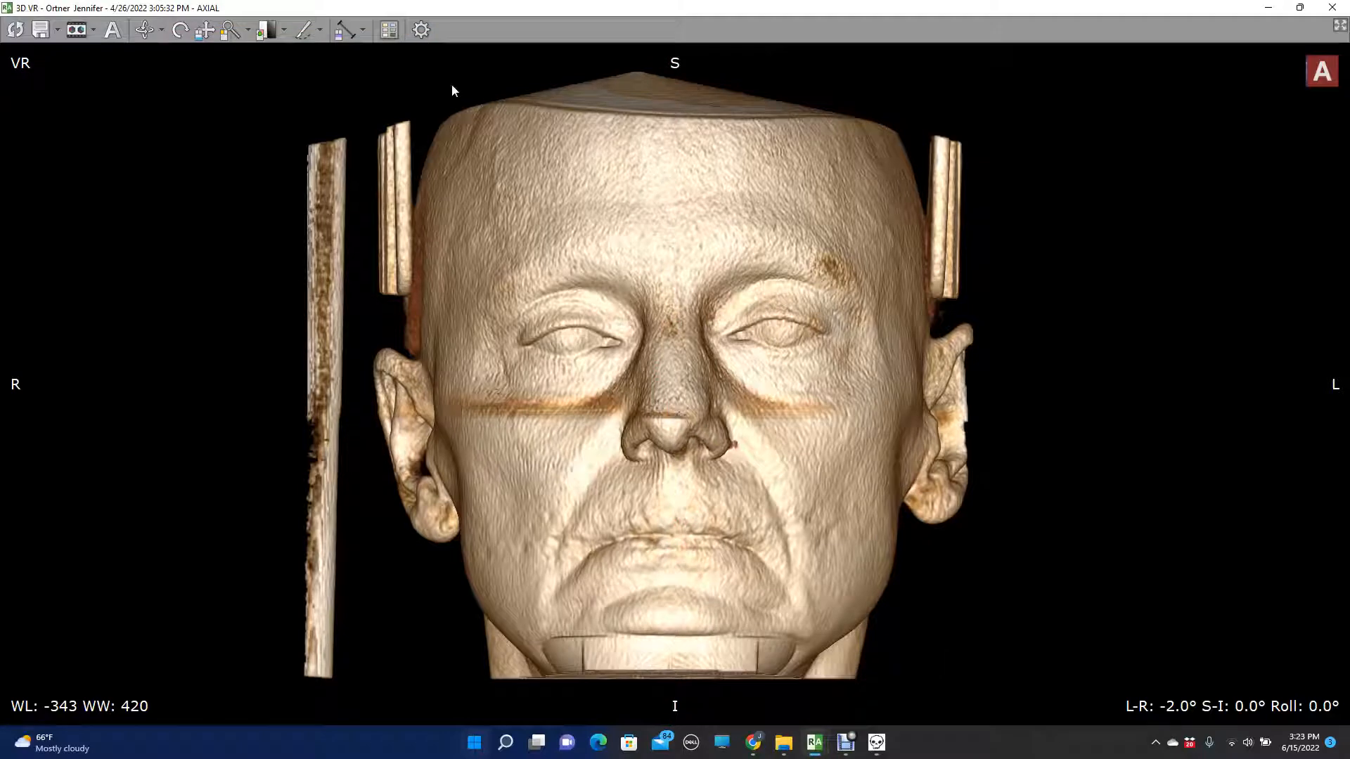
right_click_drag(669, 384, 616, 107)
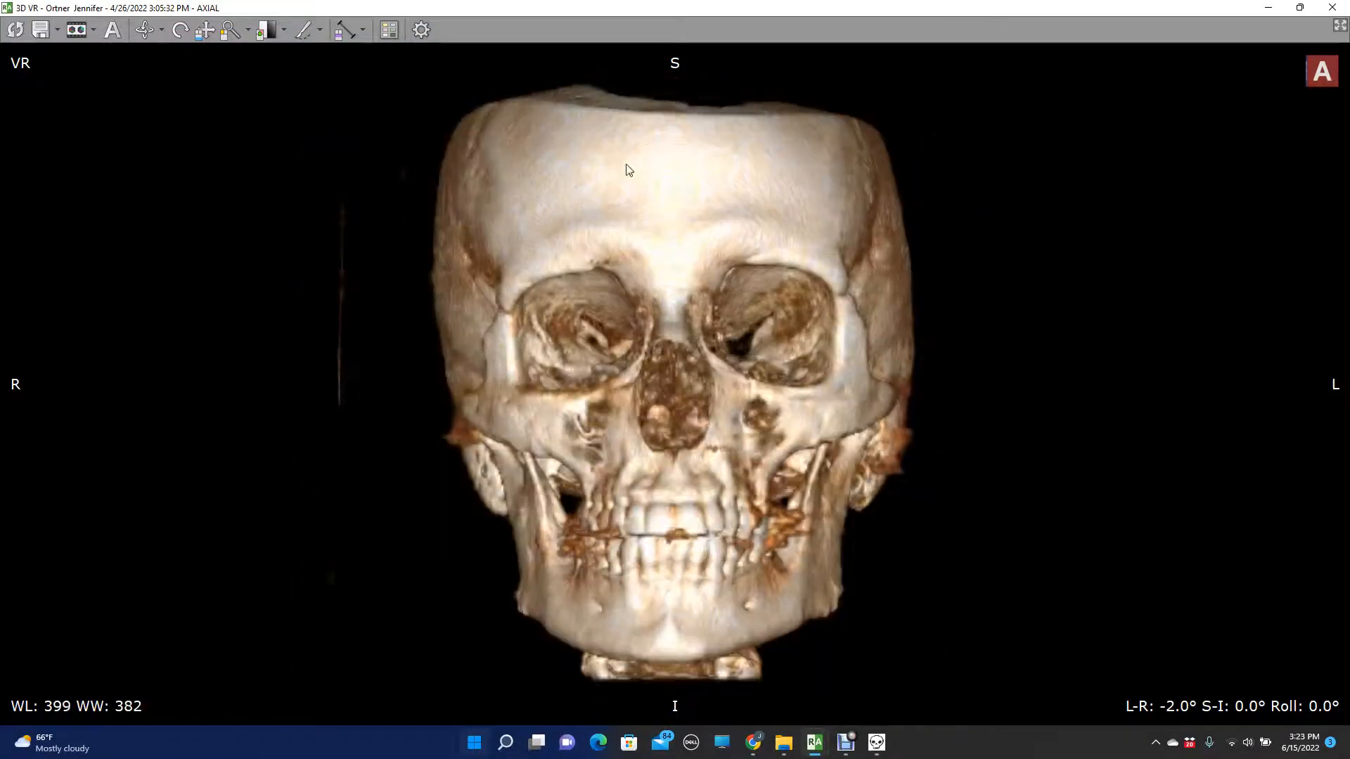
- Overlay a Horizontal Angle line and align its ends with the outer orbital rims on both sides
left_click(876, 742)
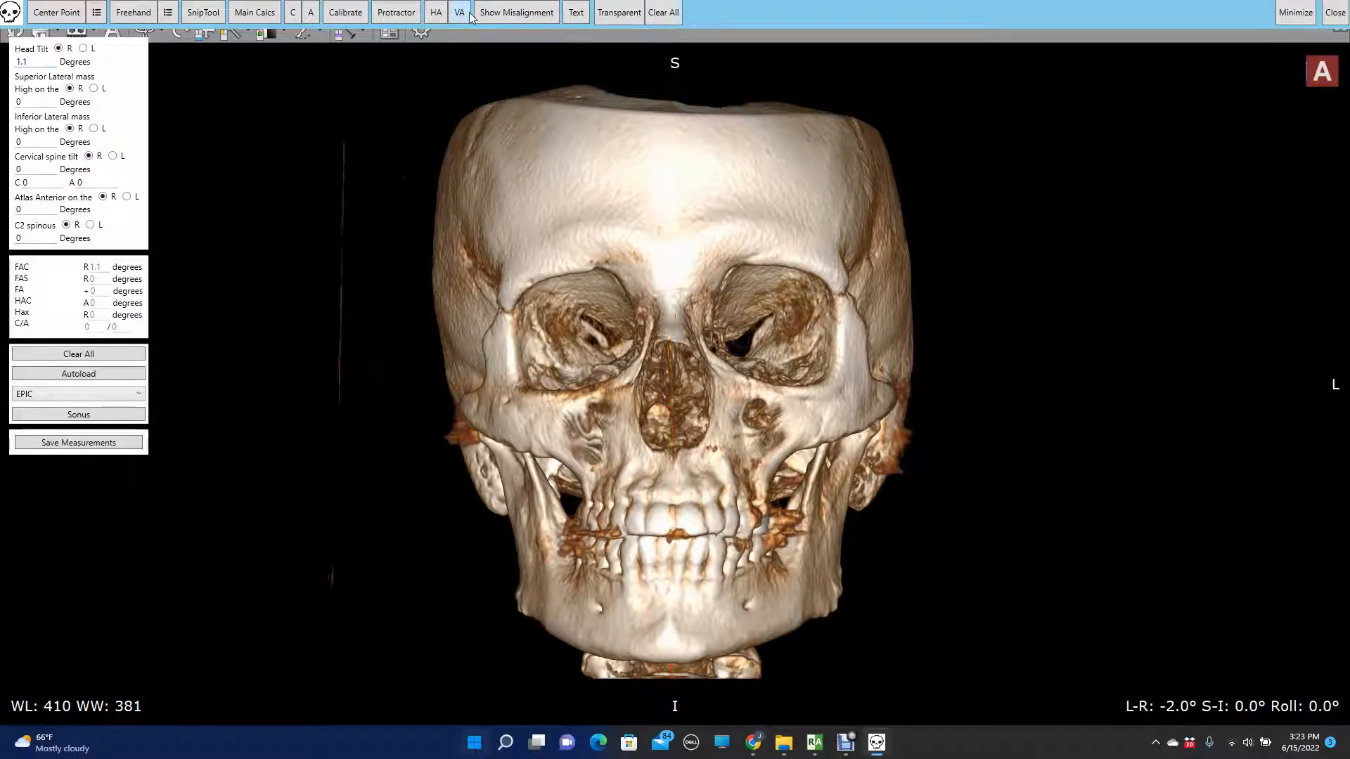
left_click(437, 13)
left_click_drag(675, 399, 675, 314)
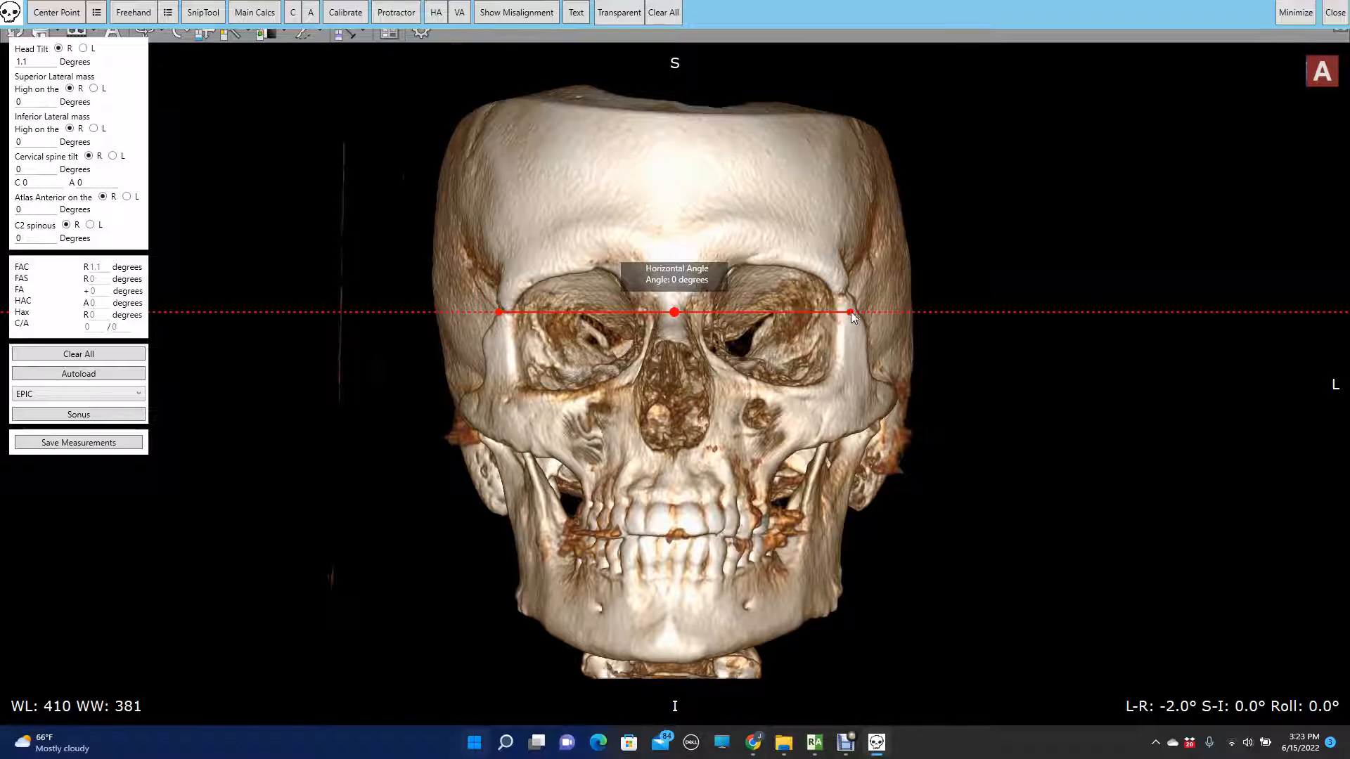
left_click_drag(851, 312, 850, 296)
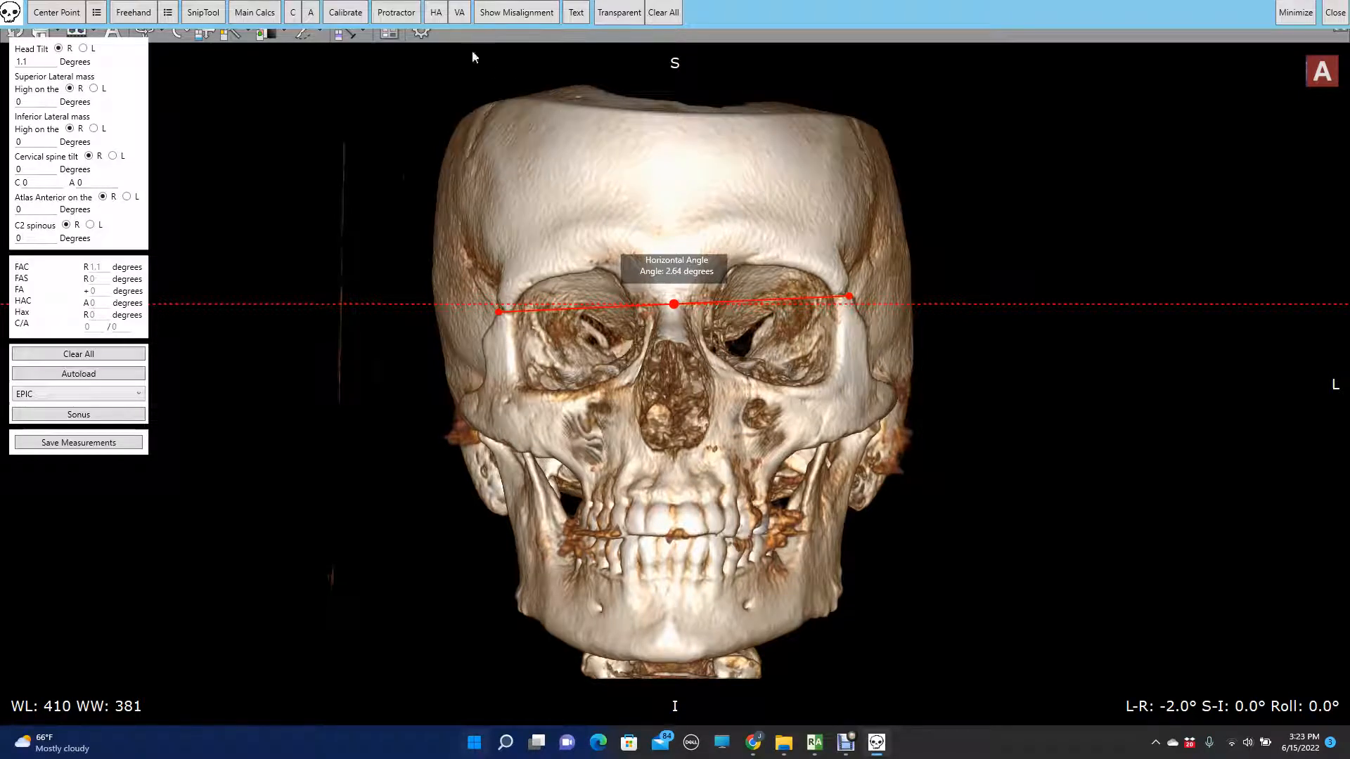
- Add a second Horizontal Angle line below the first and align it across both zygomatic bones
left_click(436, 15)
left_click_drag(674, 397, 646, 391)
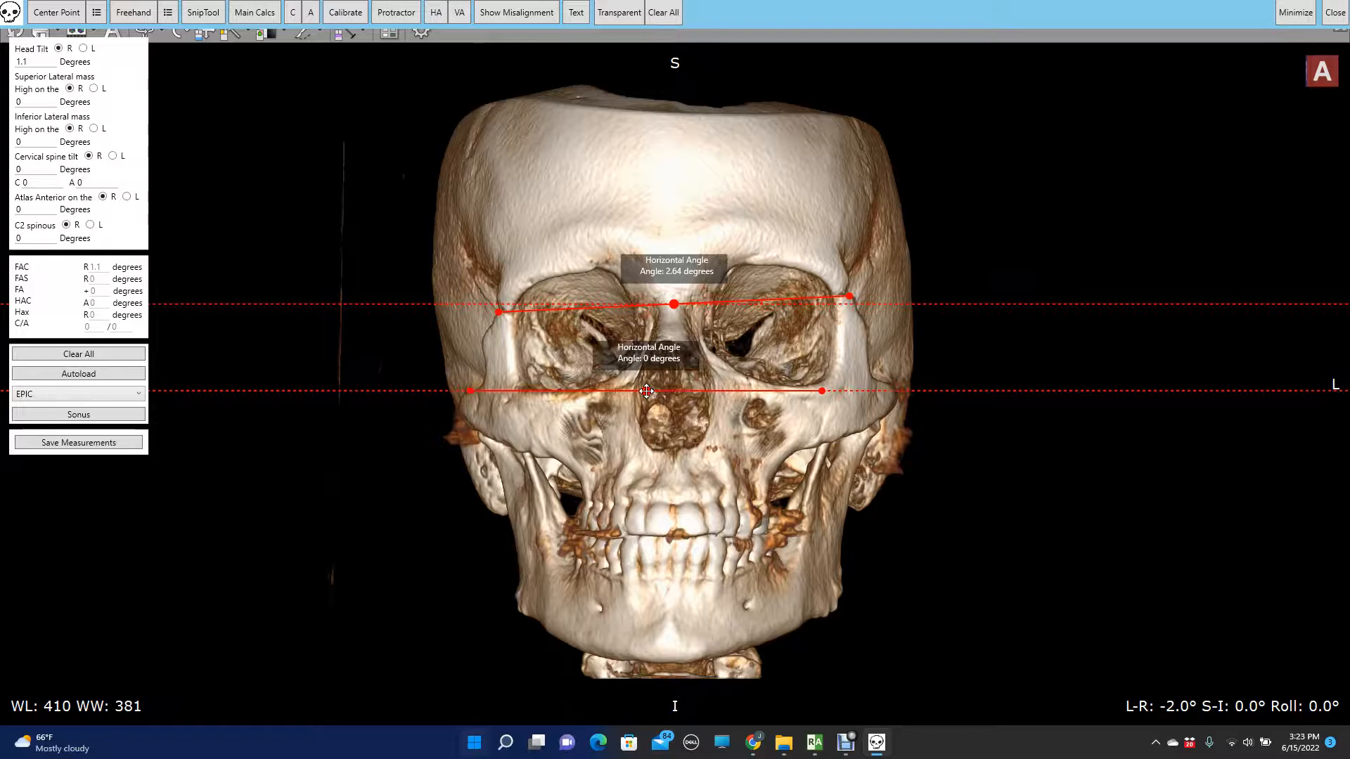
left_click_drag(823, 390, 887, 383)
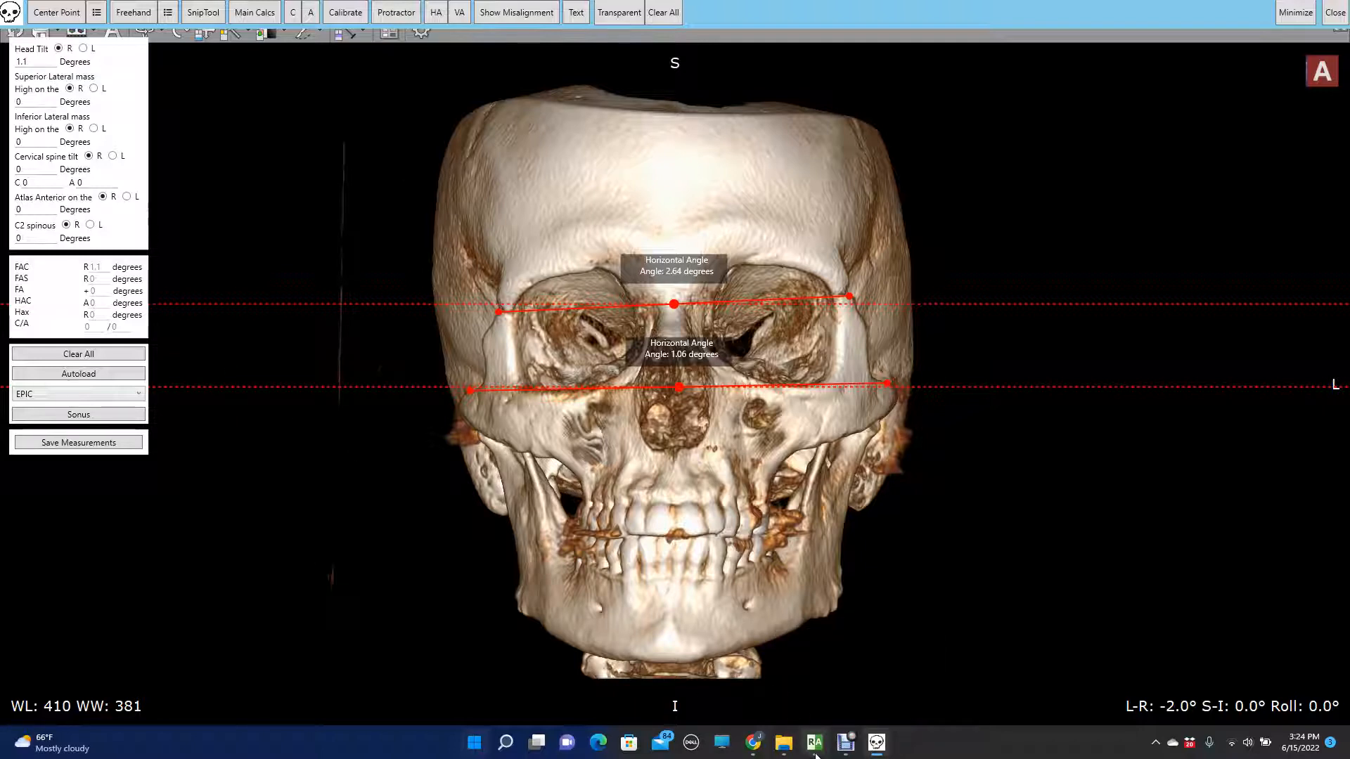
- Rotate the skull in the 3D VR window to a posterior view at L-R 178°
mouse_move(815, 742)
left_click(914, 693)
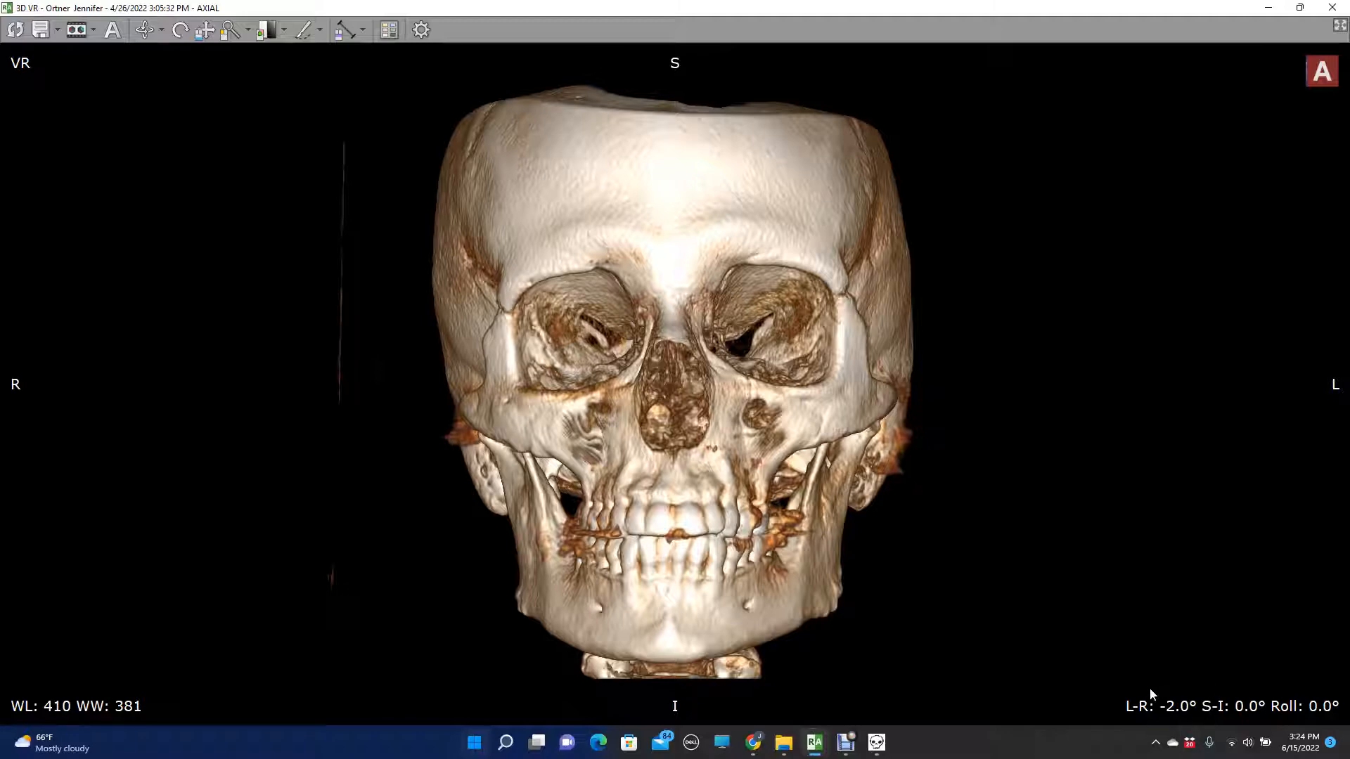
key("Right")
key("Right")
key("Right")
key("Right")
key("Right")
key("Right")
key("Right")
key("Right")
key("Right")
key("Right")
key("Right")
key("Right")
key("Right")
key("Right")
key("Right")
key("Right")
key("Right")
key("Right")
key("Right")
key("Right")
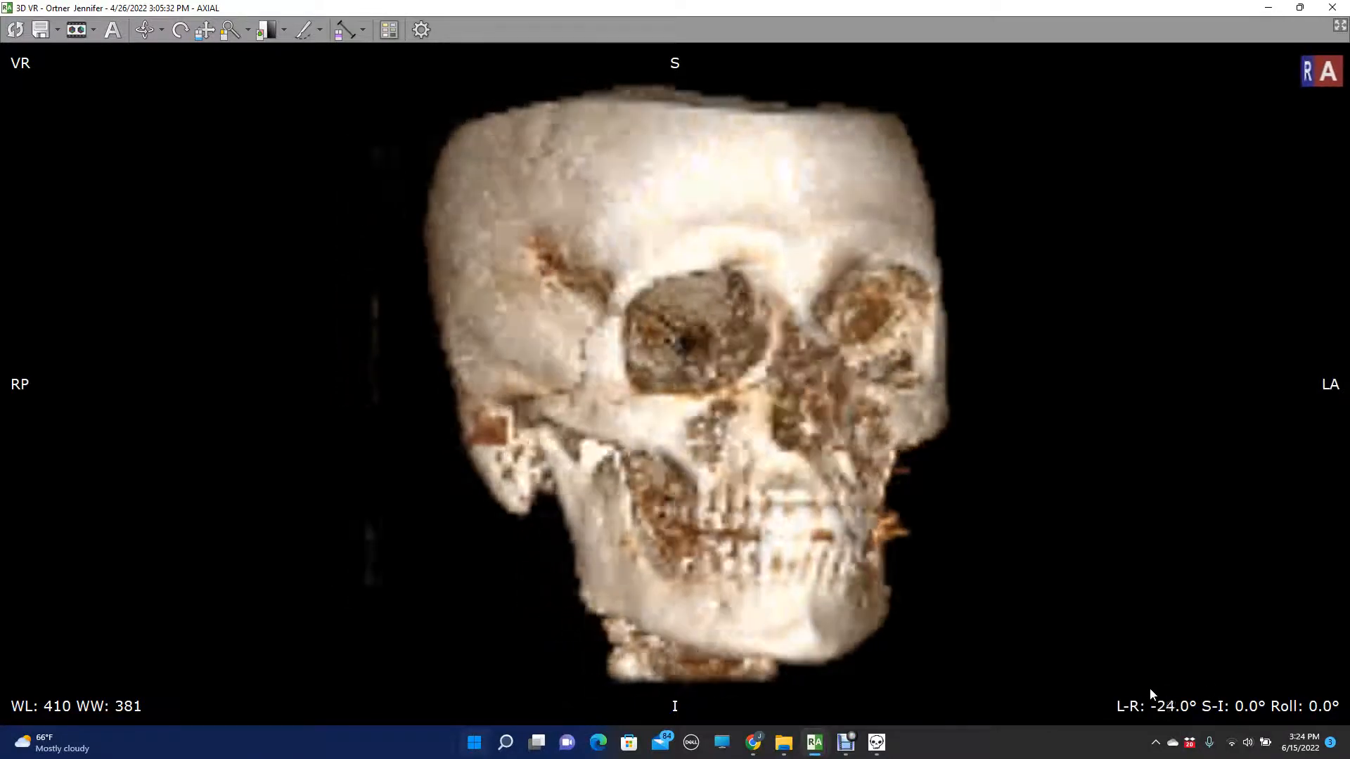
key("Right")
key("Right")
key("Right")
key("Right")
key("Right")
key("Right")
key("Right")
key("Right")
key("Right")
key("Right")
key("Right")
key("Right")
key("Right")
key("Right")
key("Right")
key("Right")
key("Right")
key("Right")
key("Right")
key("Right")
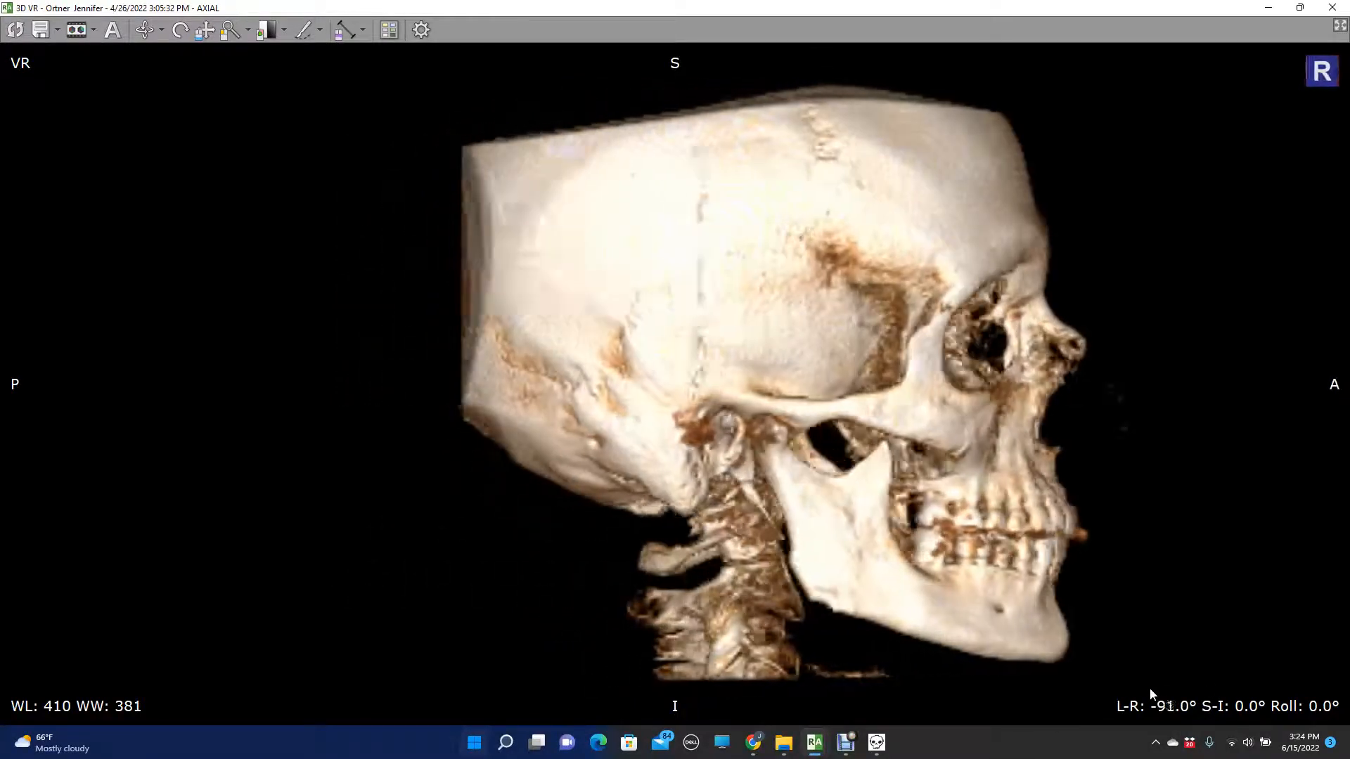
key("Right")
key("Right")
key("Right")
key("Right")
key("Right")
key("Right")
key("Right")
key("Right")
key("Right")
key("Right")
key("Right")
key("Right")
key("Right")
key("Right")
key("Right")
key("Right")
key("Right")
key("Right")
key("Right")
key("Right")
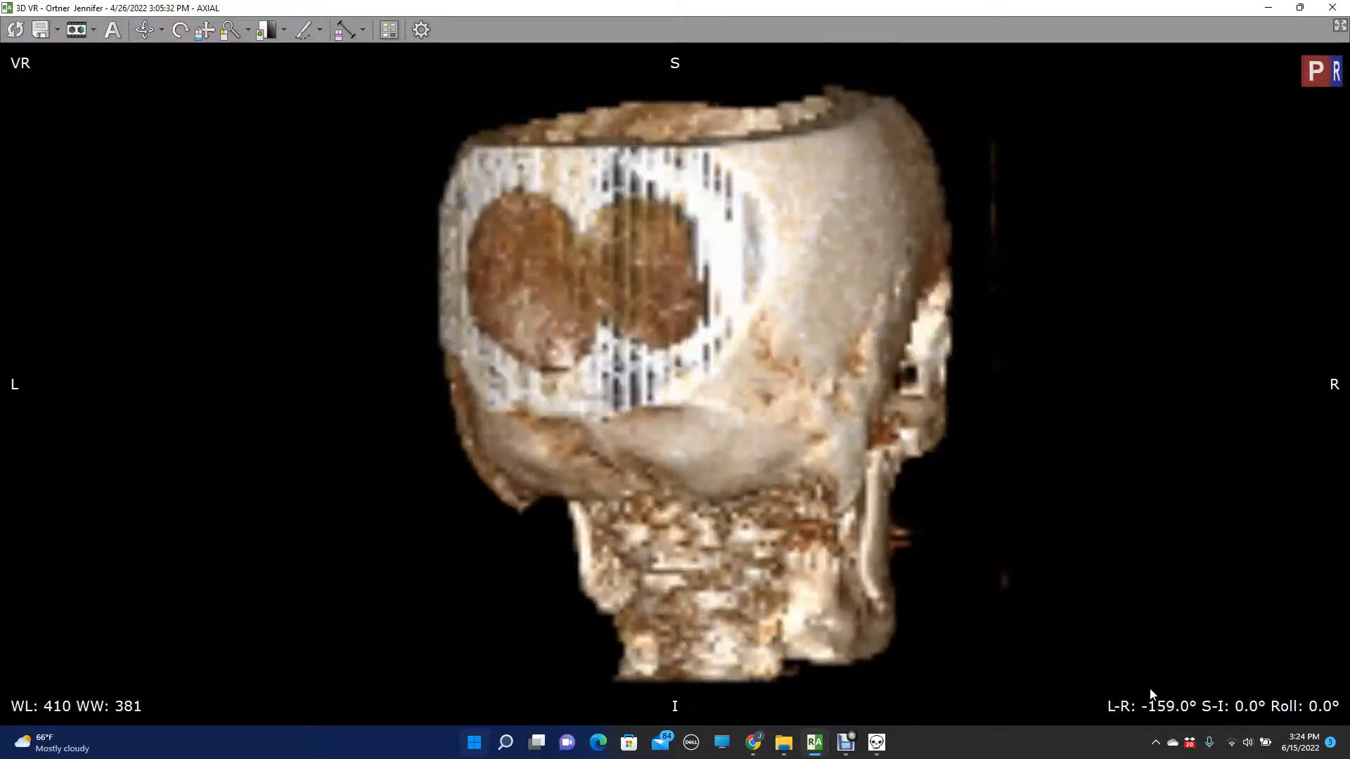
key("Right")
key("Right")
key("Right")
key("Right")
key("Right")
key("Right")
key("Right")
key("Right")
key("Right")
key("Right")
key("Right")
key("Right")
key("Right")
key("Right")
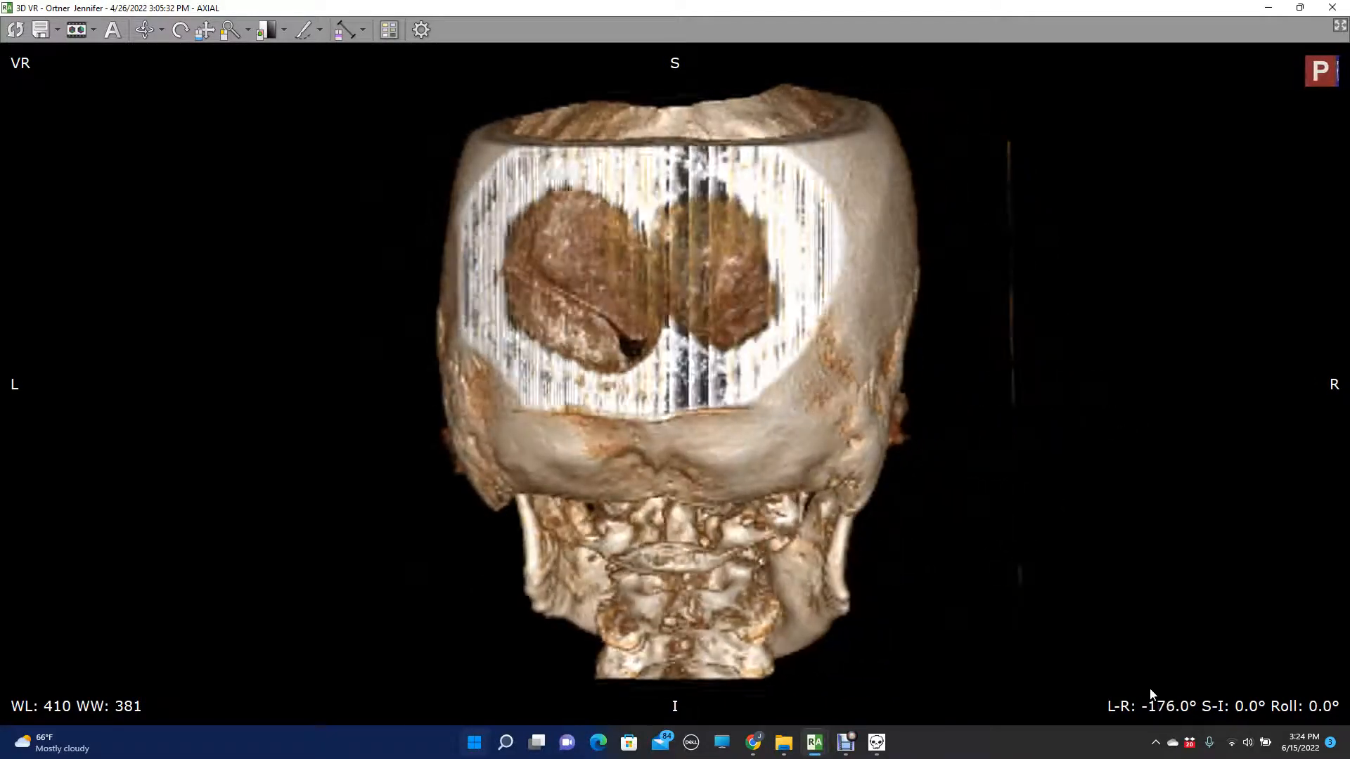
key("Right")
key("Right")
key("Right")
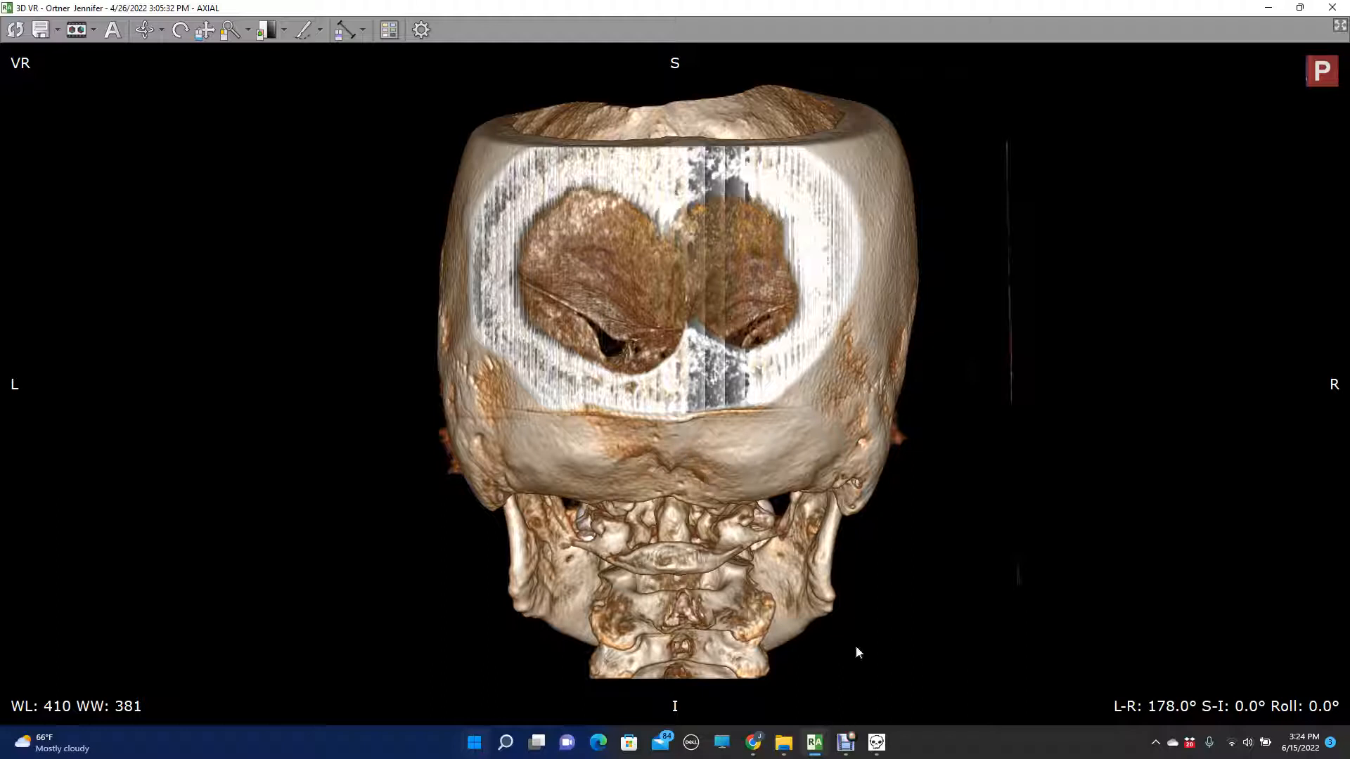
- Clear all overlay lines and save a PNG capture of the posterior skull and upper neck to Downloads
left_click(876, 741)
left_click(650, 14)
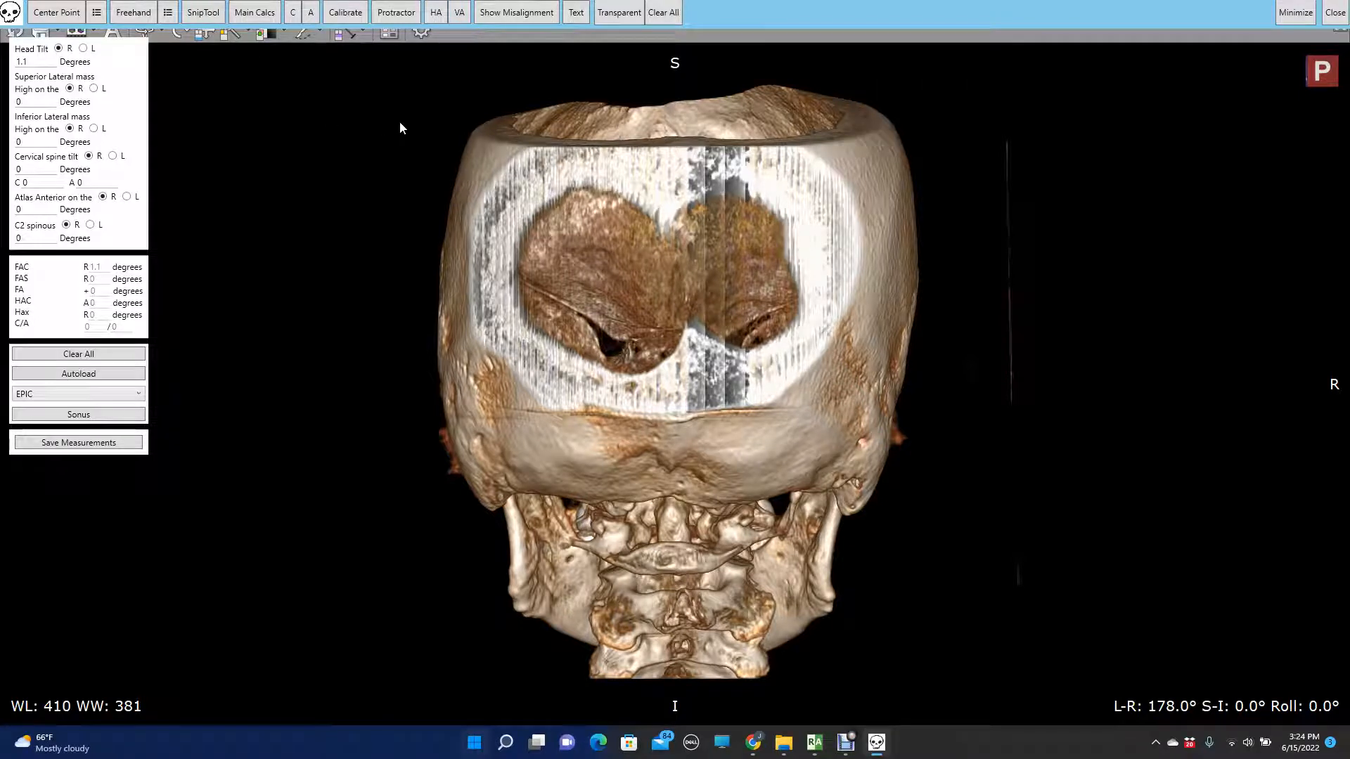
left_click_drag(424, 152, 934, 682)
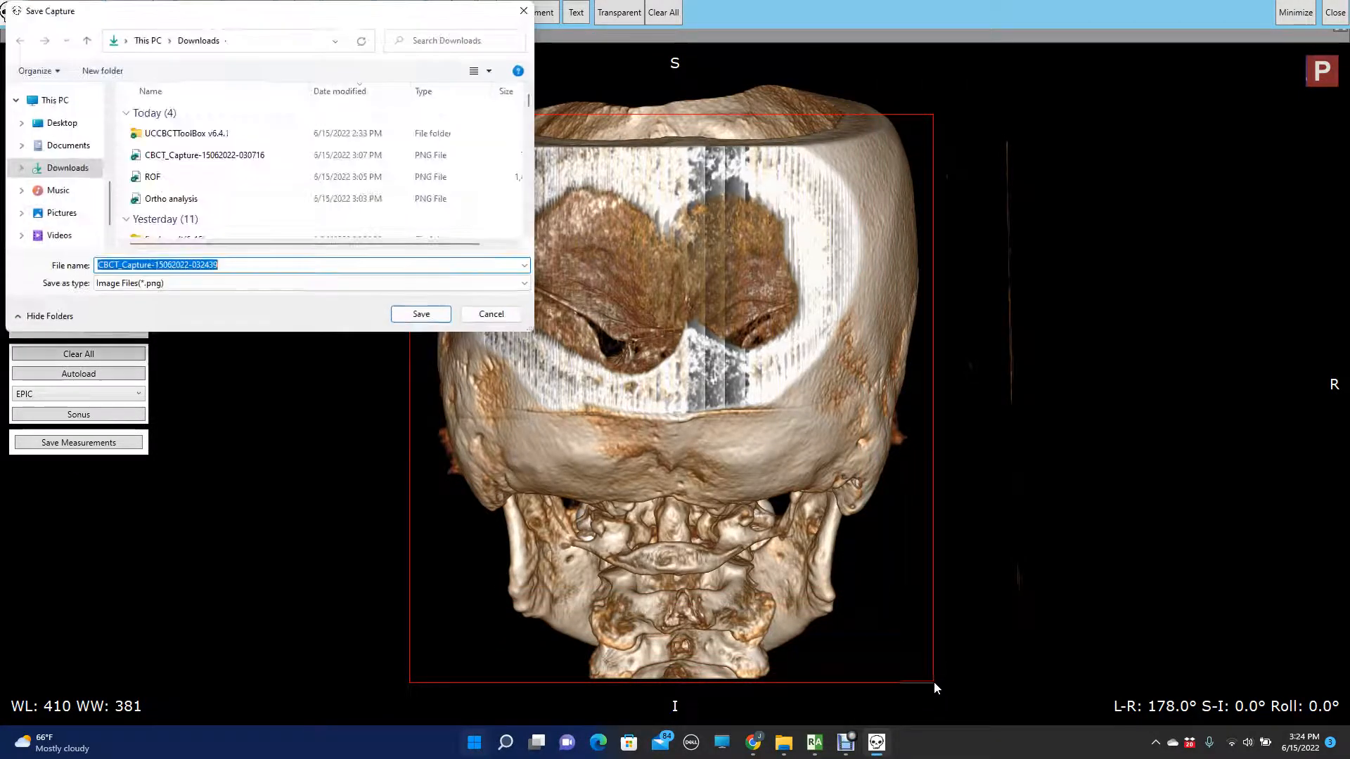
left_click(420, 315)
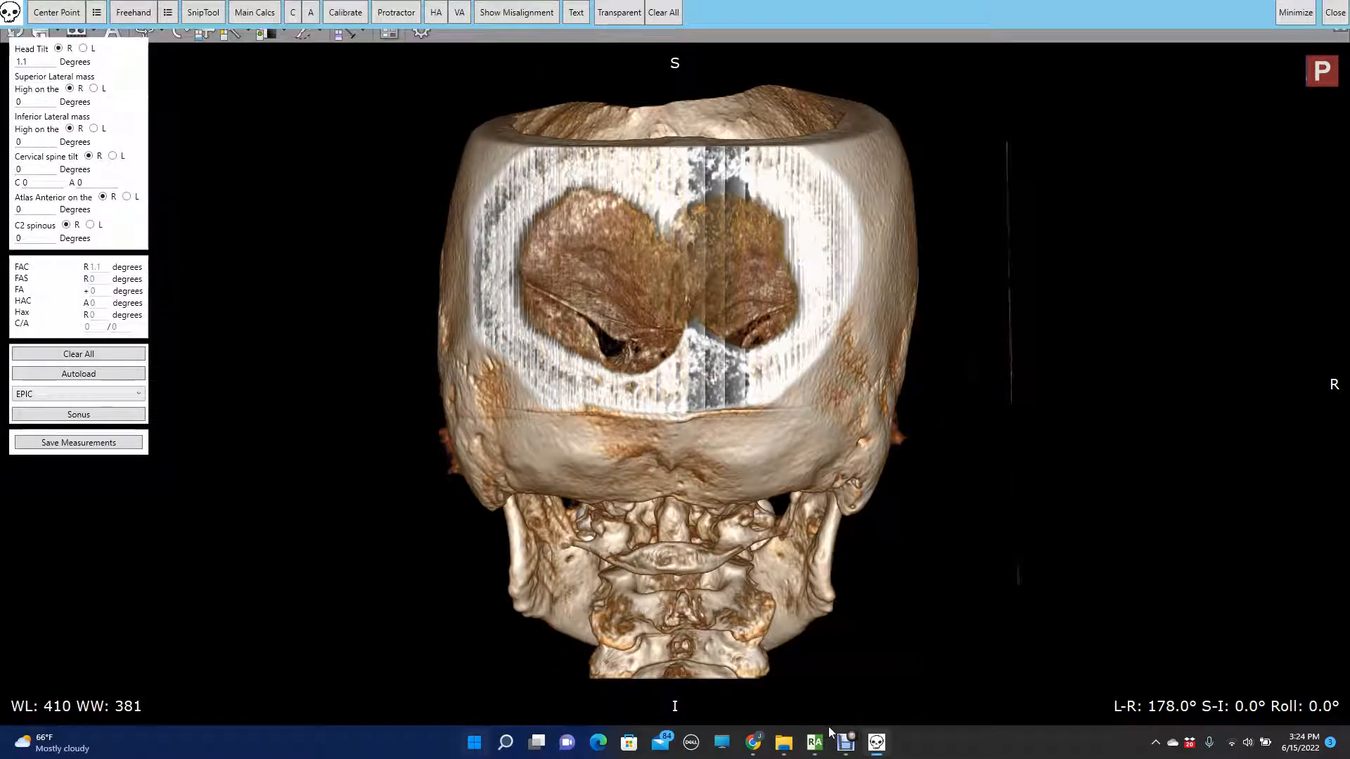
- Return to the 3D VR window and tilt the posterior skull view to S-I -22°
mouse_move(844, 739)
left_click(964, 677)
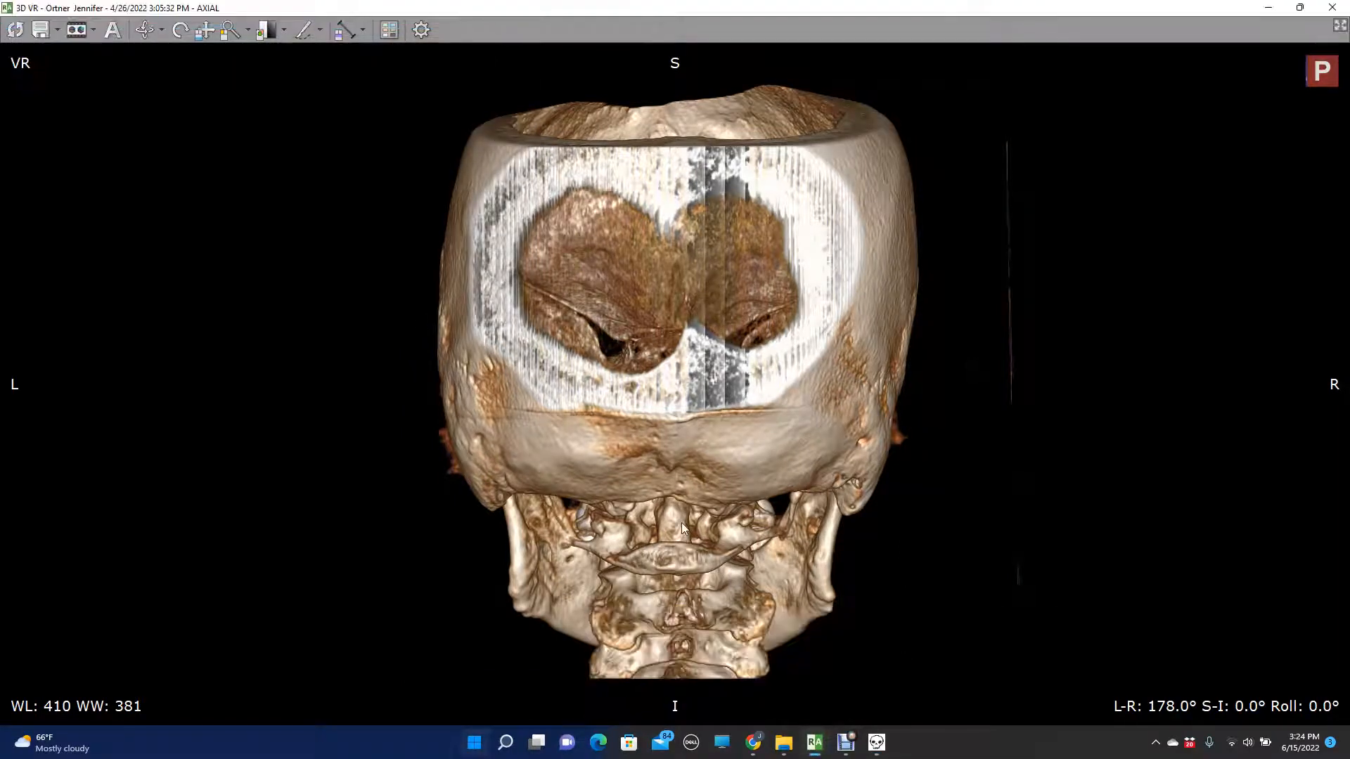
key("Up")
key("Up")
key("Up")
key("Up")
key("Up")
key("Up")
key("Up")
key("Up")
key("Up")
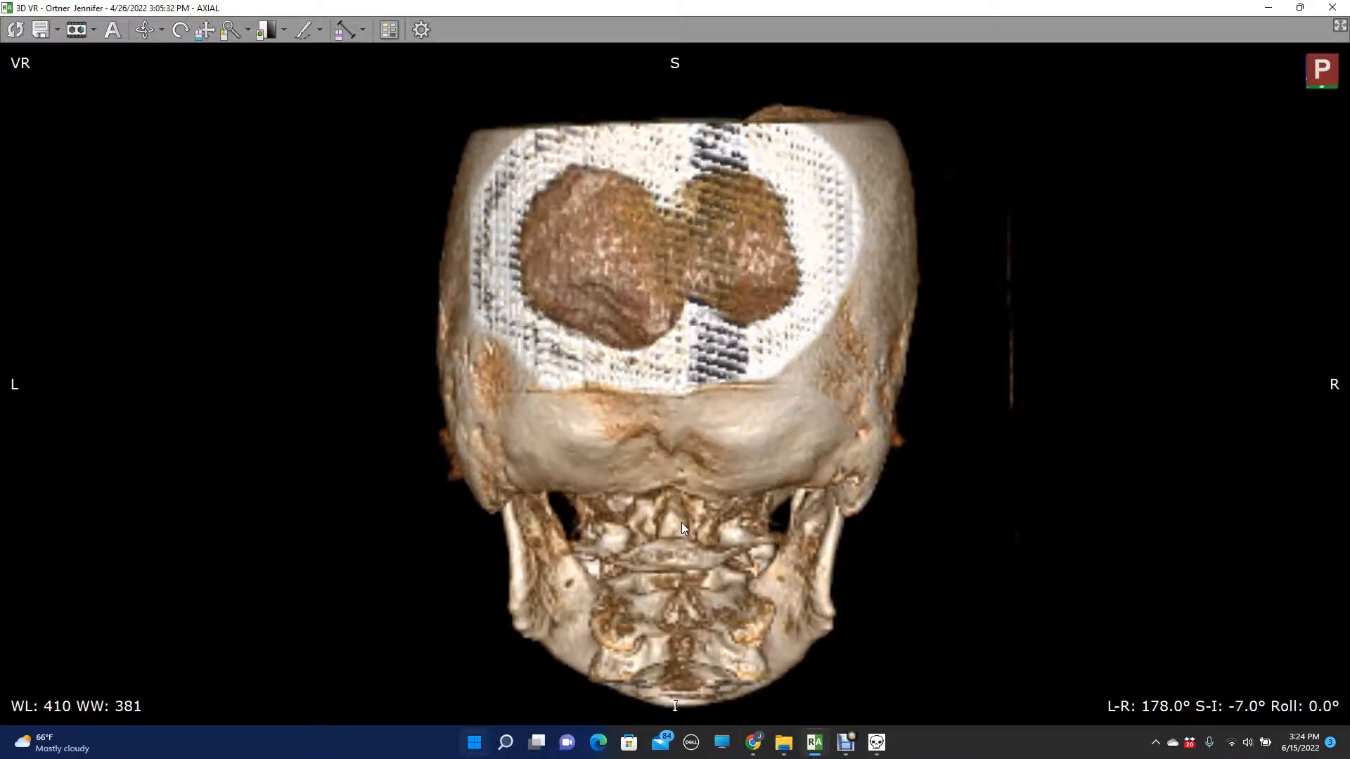
key("Up")
key("Up")
key("Up")
key("Up")
key("Up")
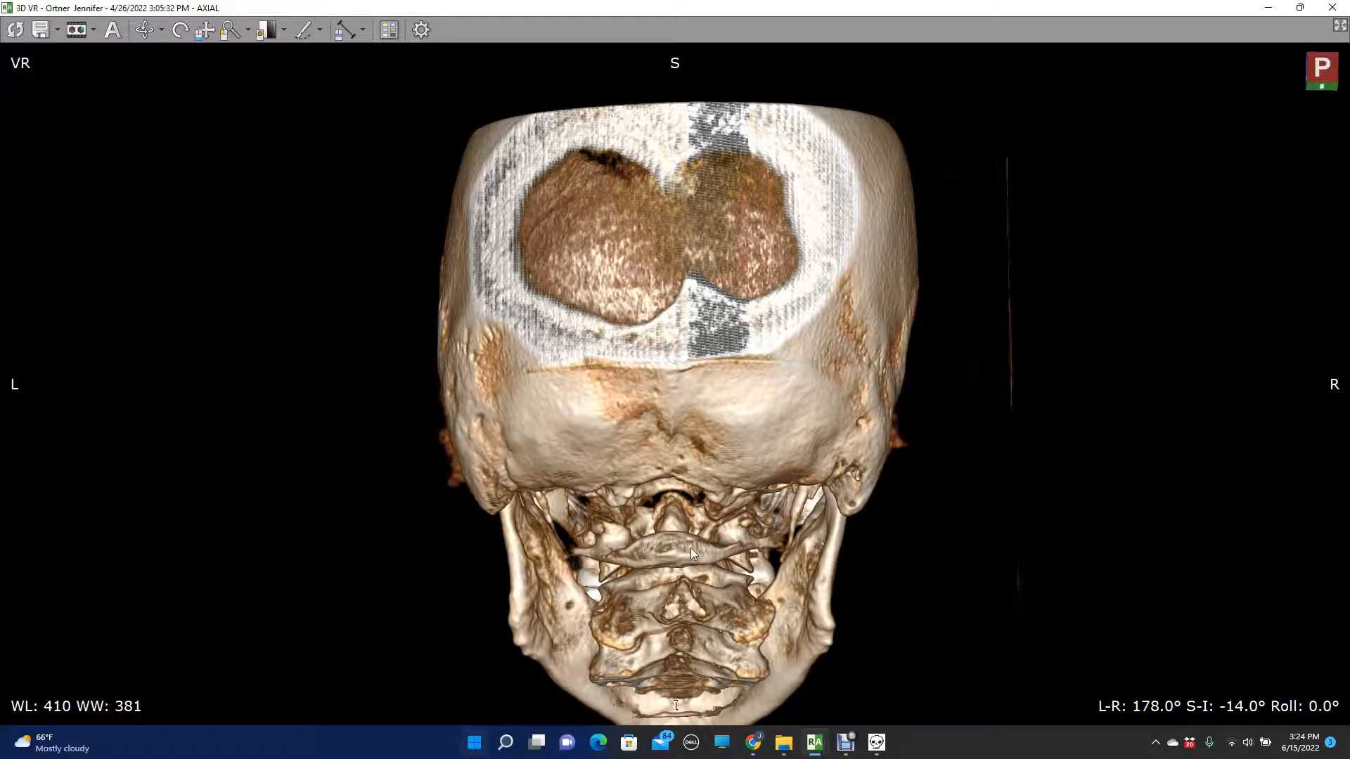
key("Up")
key("Up")
key("Up")
key("Up")
key("Up")
key("Up")
key("Up")
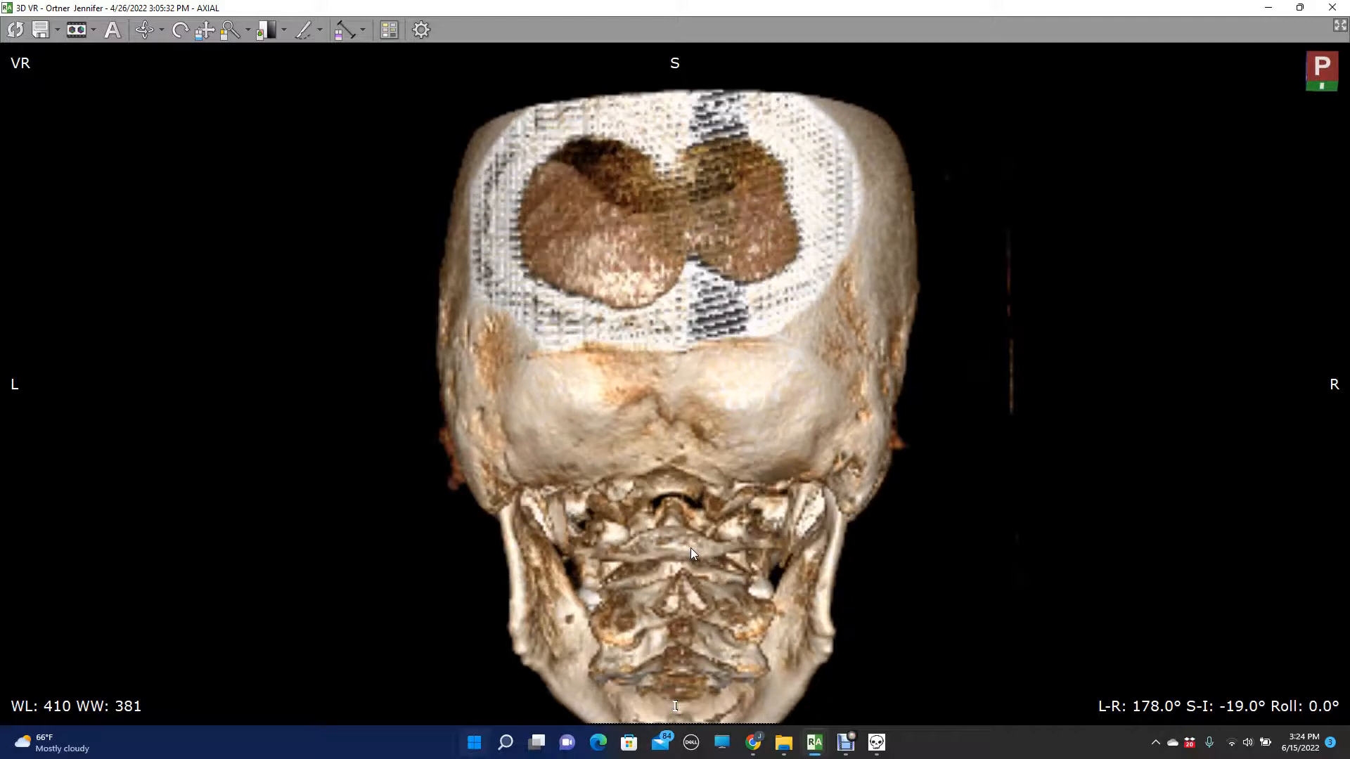
key("Up")
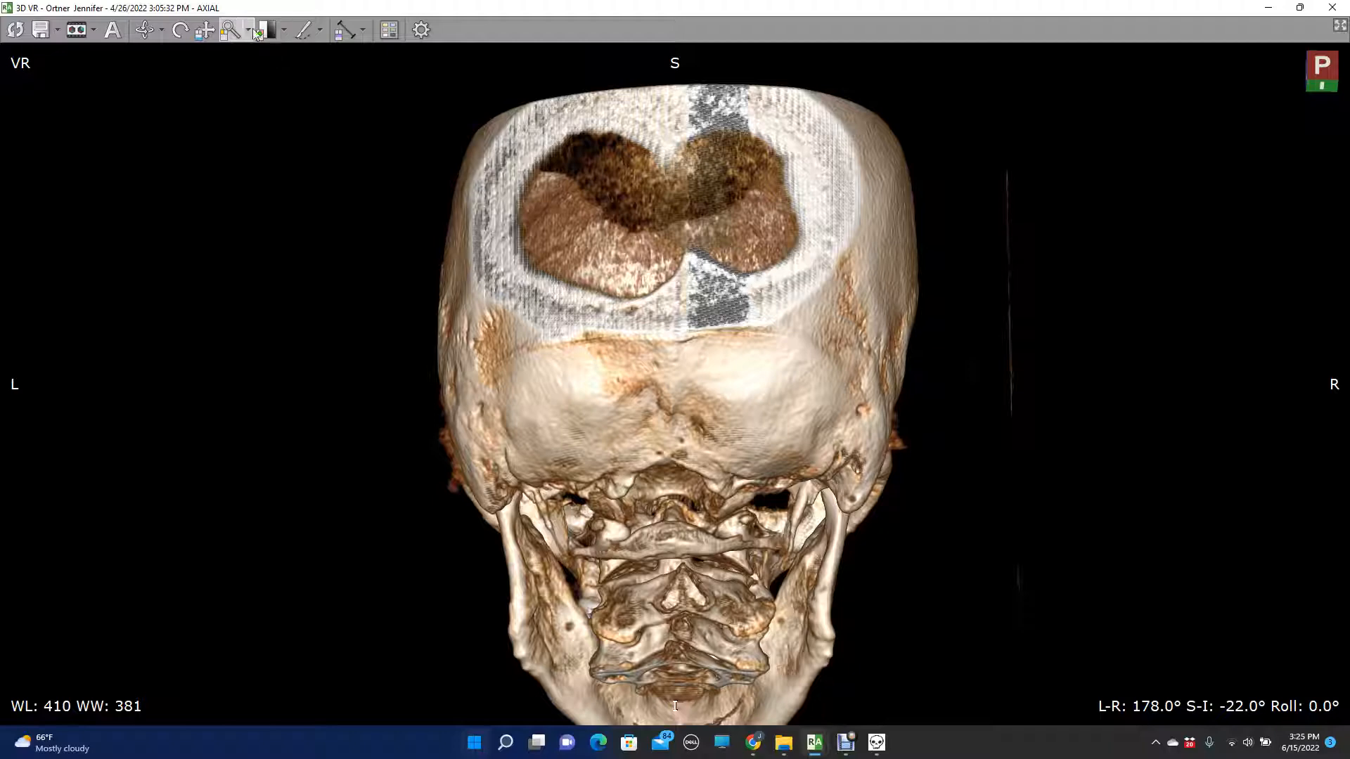
- Enlarge the posterior view and center it on the atlas below the foramen magnum
left_click_drag(678, 646, 650, 91)
left_click(182, 28)
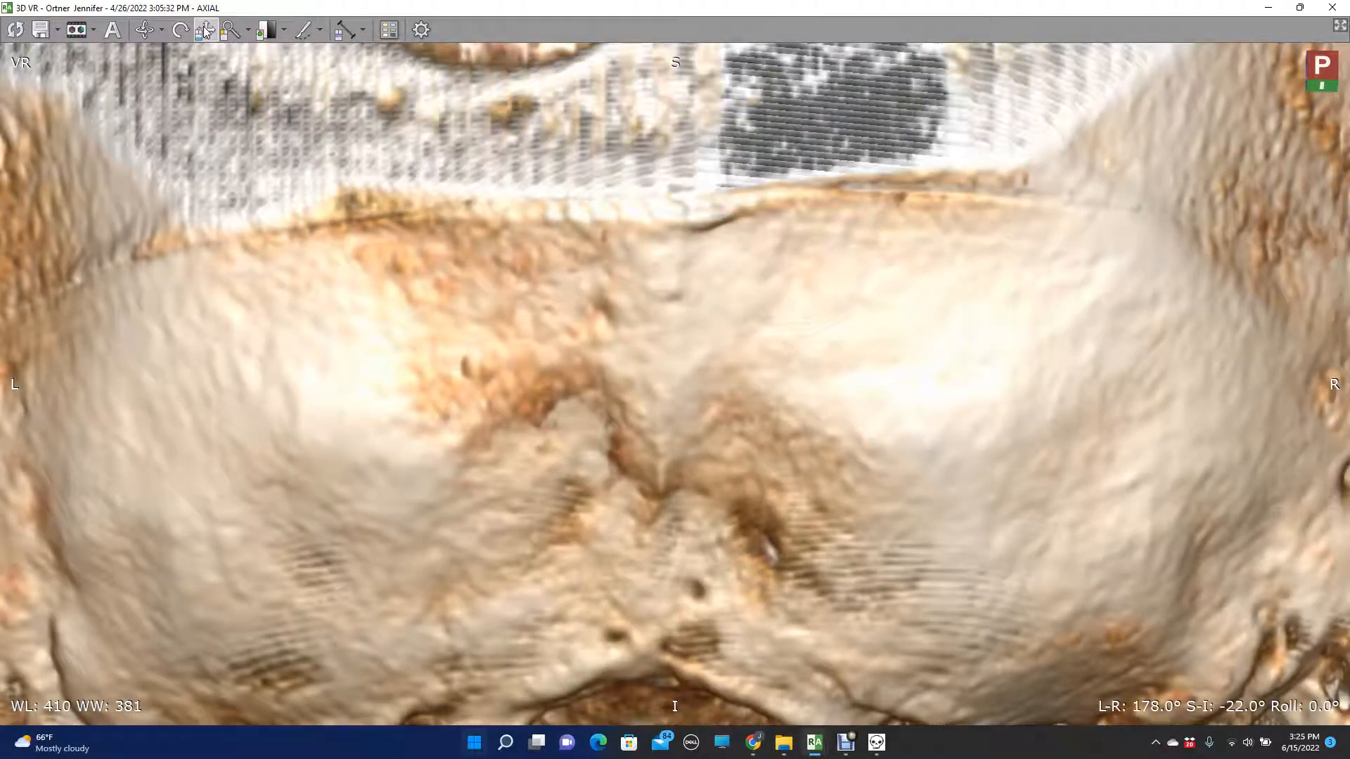
left_click_drag(608, 448, 637, 176)
left_click_drag(682, 476, 658, 255)
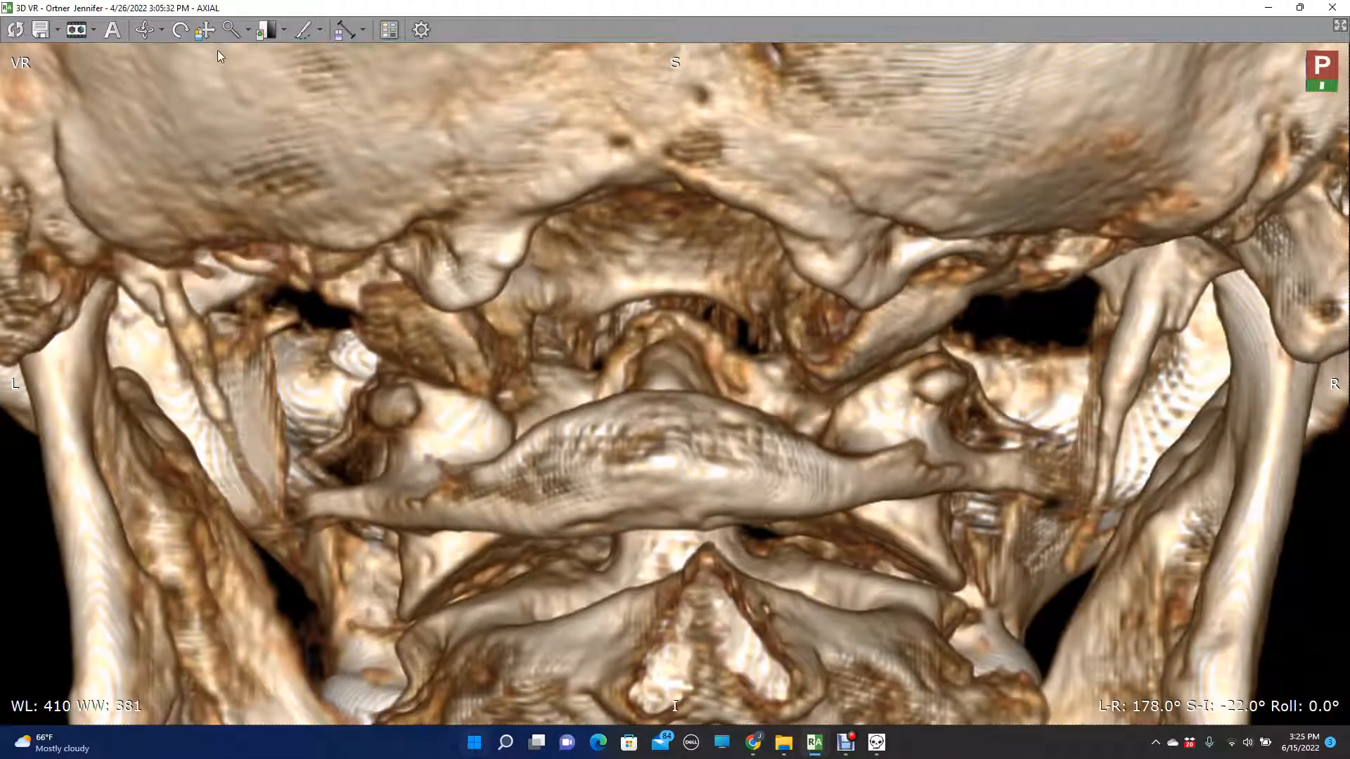
left_click_drag(470, 352, 468, 284)
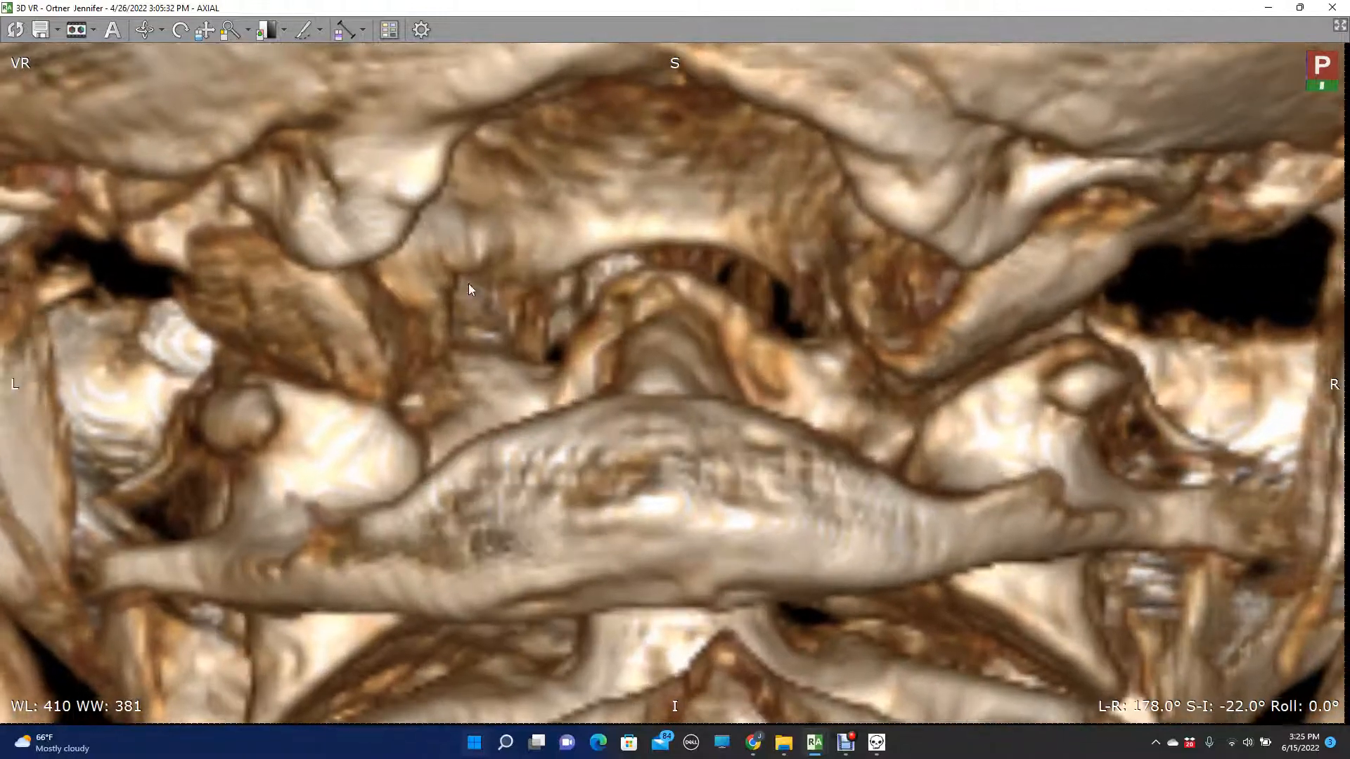
left_click(218, 34)
left_click_drag(550, 365, 537, 251)
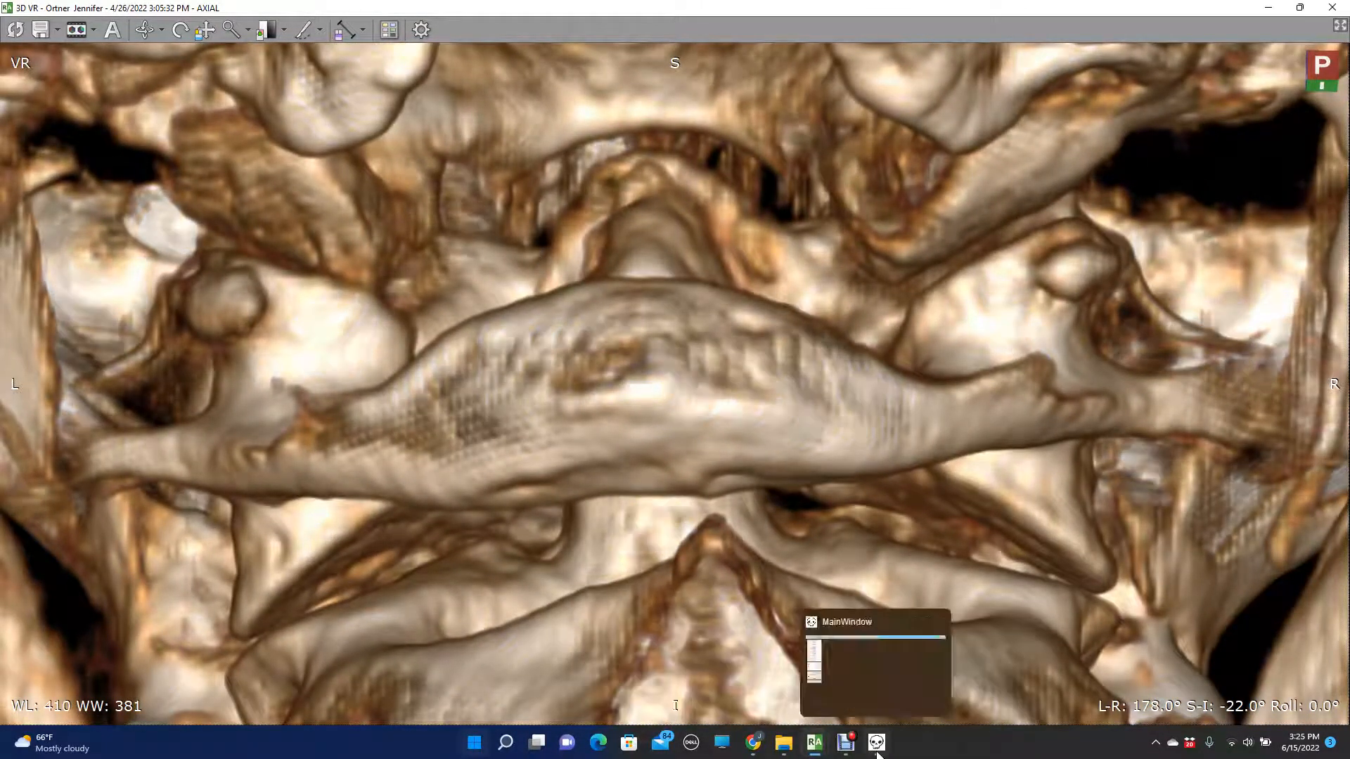
- Switch to the measurement overlay and place a horizontal angle line across the superior aspects of the atlas lateral masses
left_click(876, 745)
left_click(260, 19)
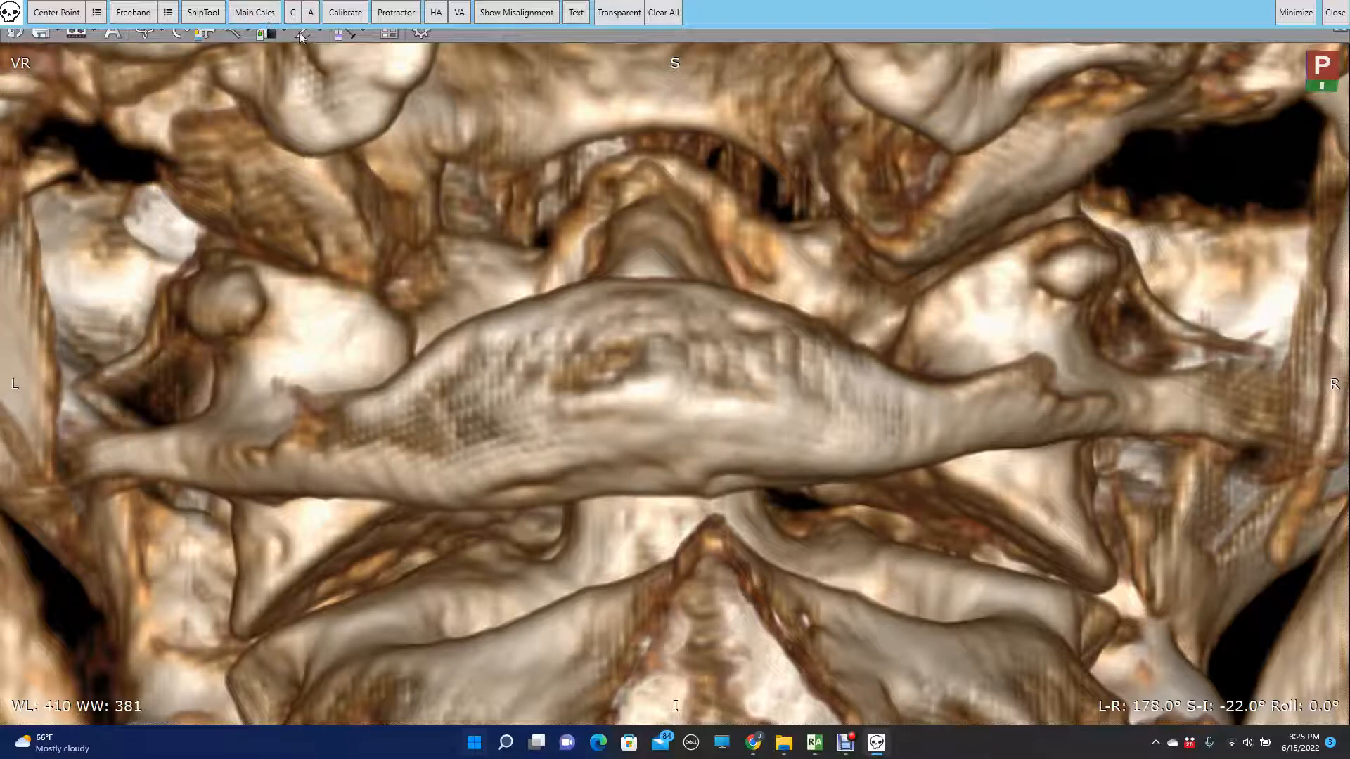
left_click(436, 13)
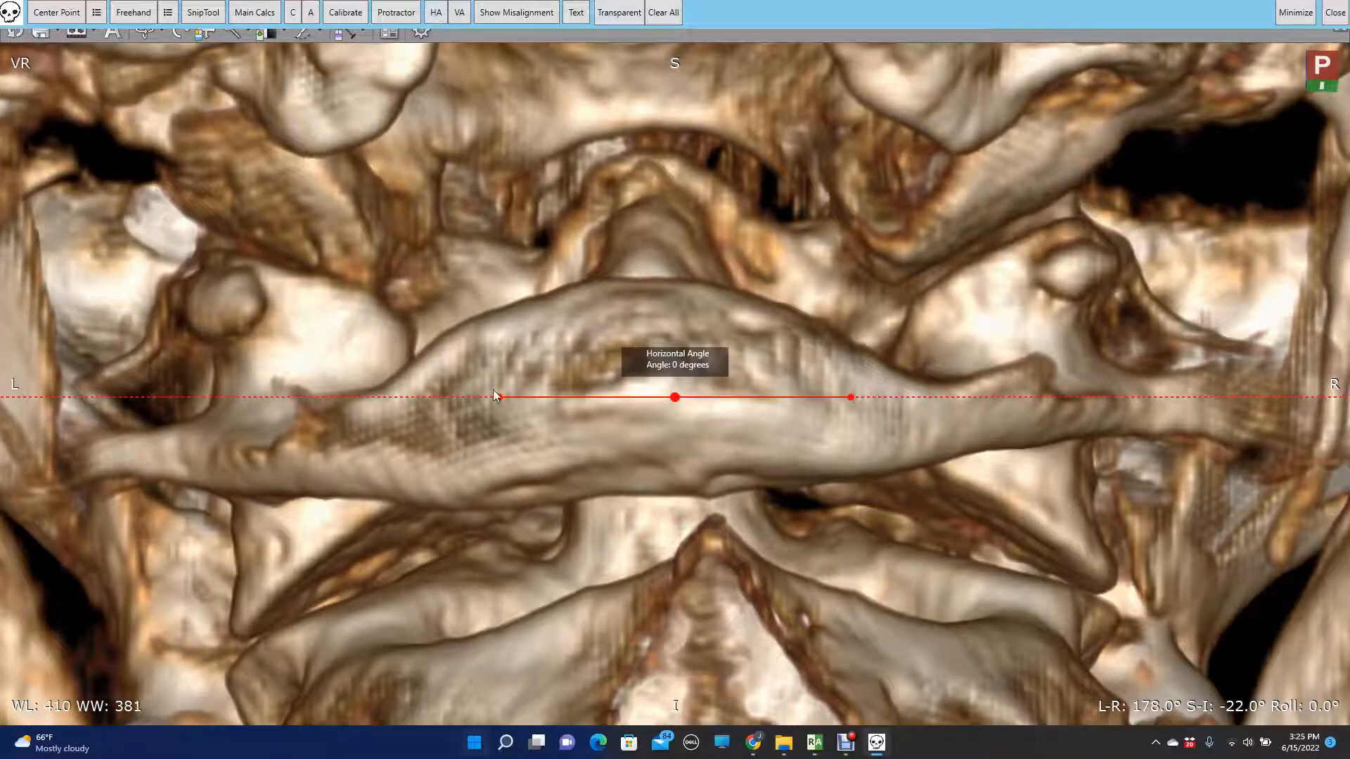
left_click_drag(443, 343, 188, 237)
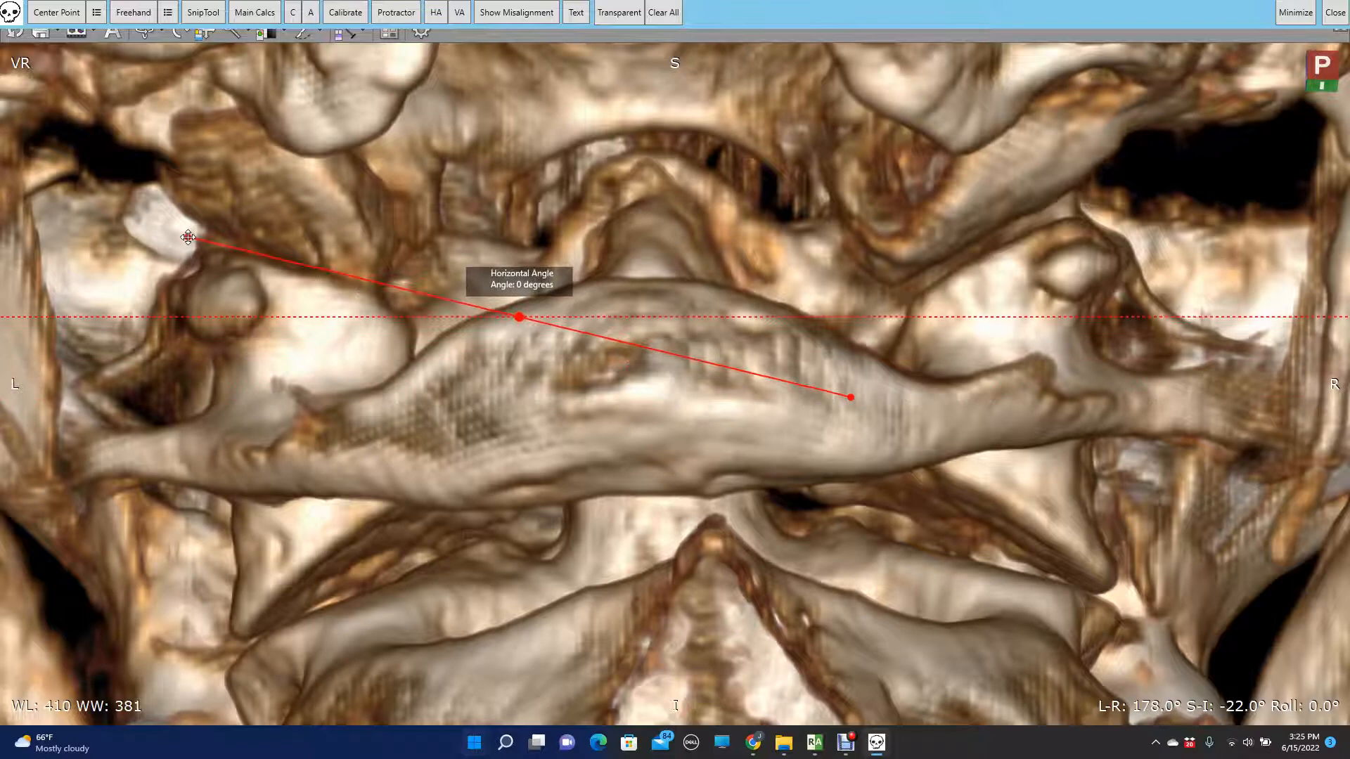
left_click_drag(849, 398, 1110, 208)
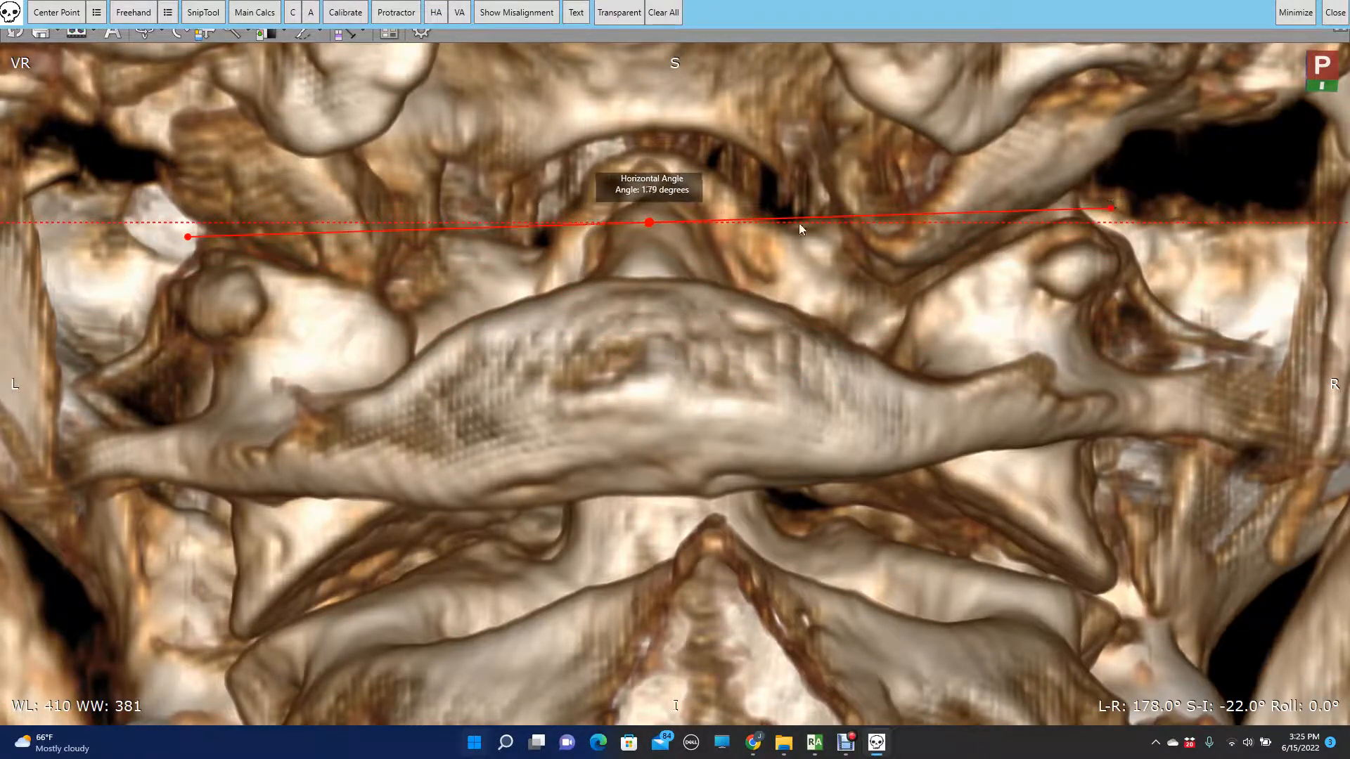
- Fine-tune the height and slope of the upper angle line so its ends match the superior lateral mass landmarks
left_click_drag(648, 222, 648, 225)
key("Down")
key("Down")
key("Down")
key("Down")
key("Down")
key("Up")
key("Down")
key("Up")
key("Down")
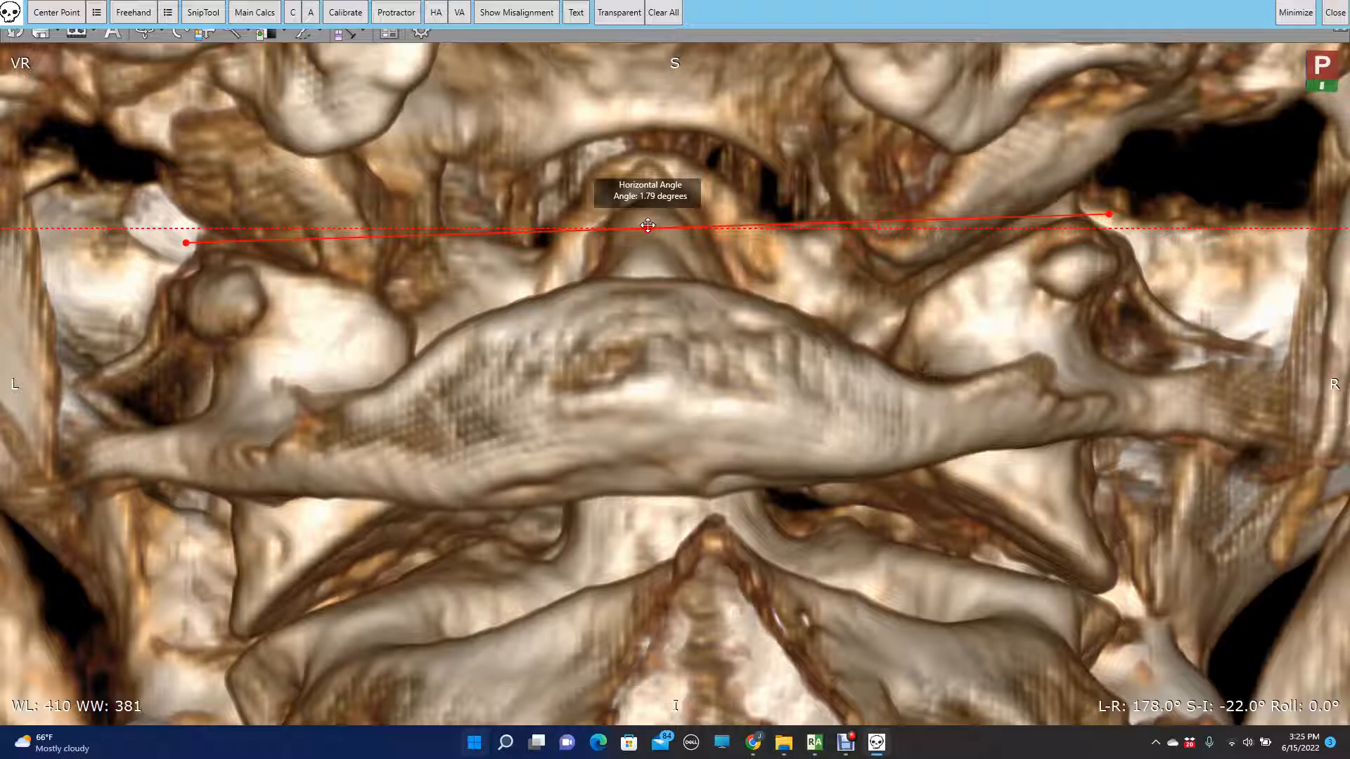
key("Left")
key("Left")
key("Left")
key("Left")
key("Down")
key("Down")
key("Down")
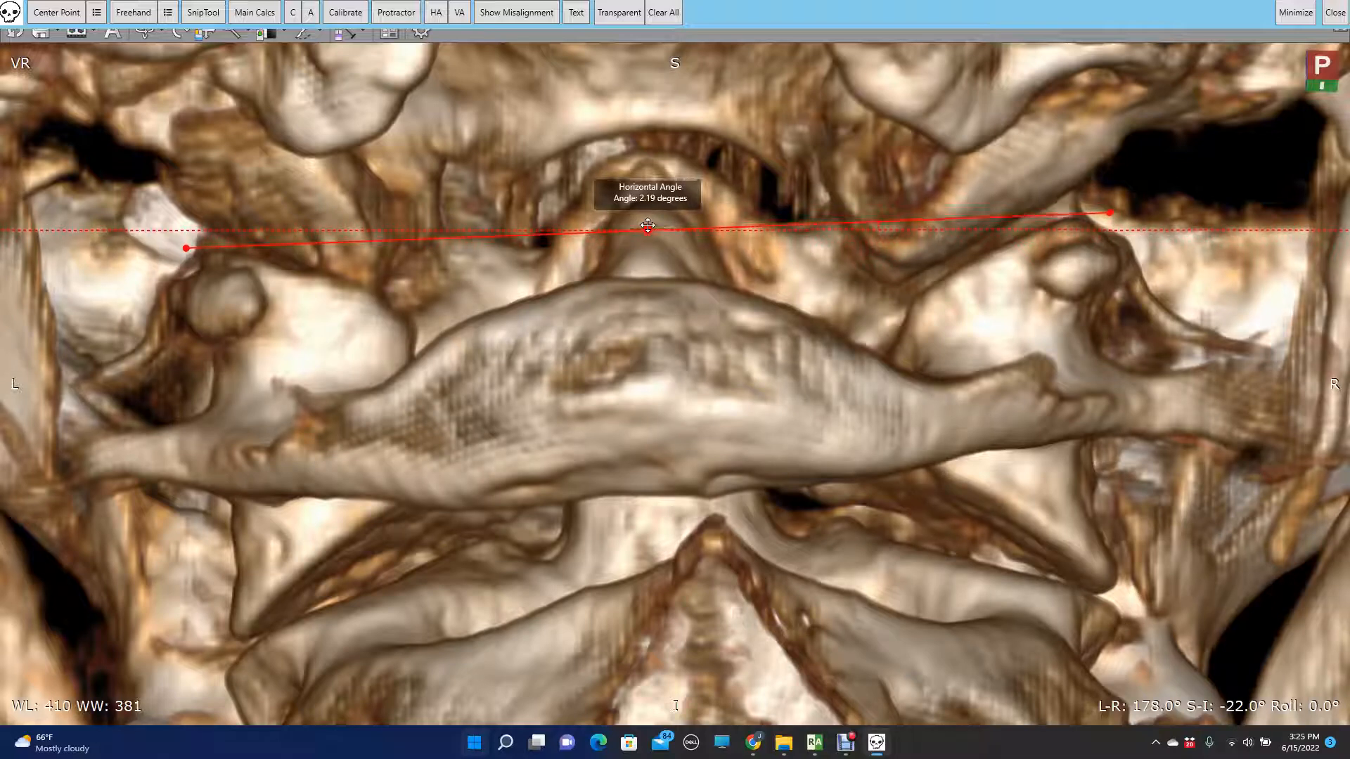
key("Right")
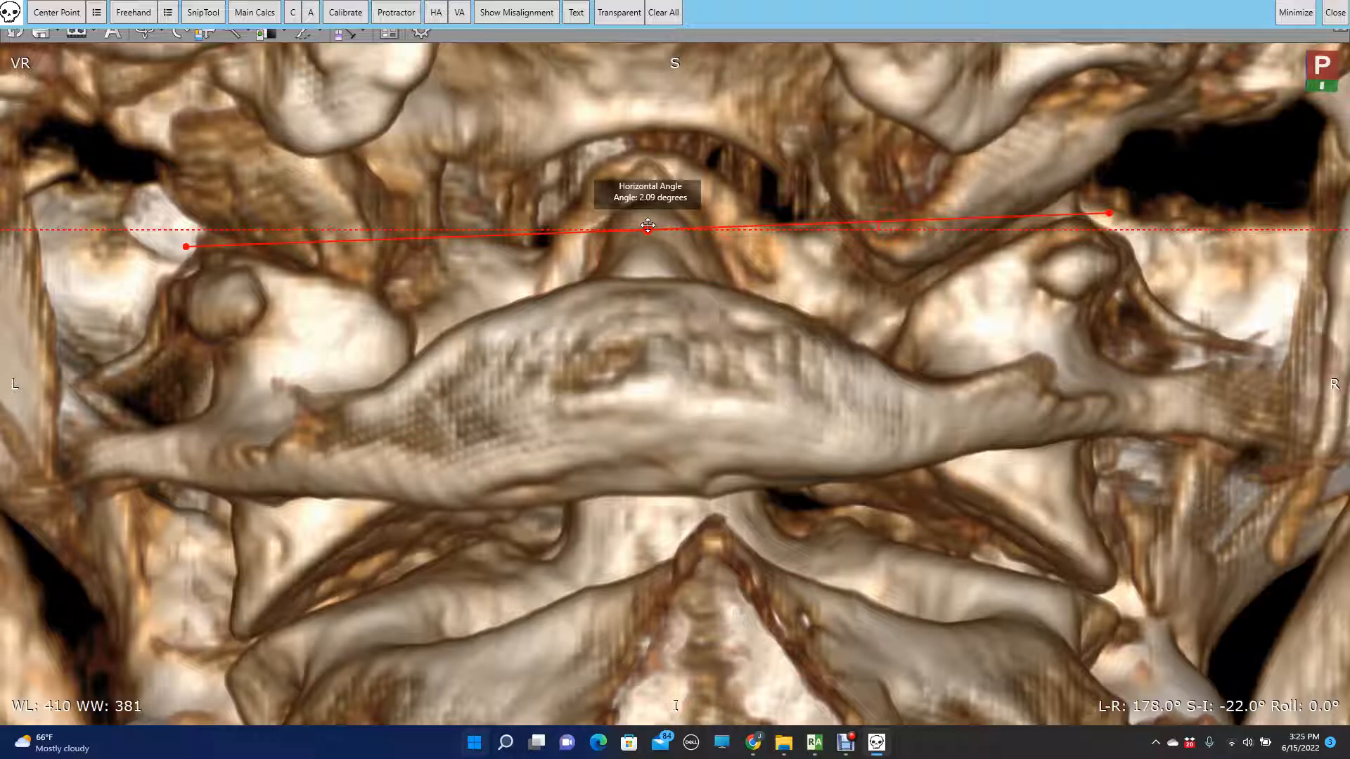
key("Down")
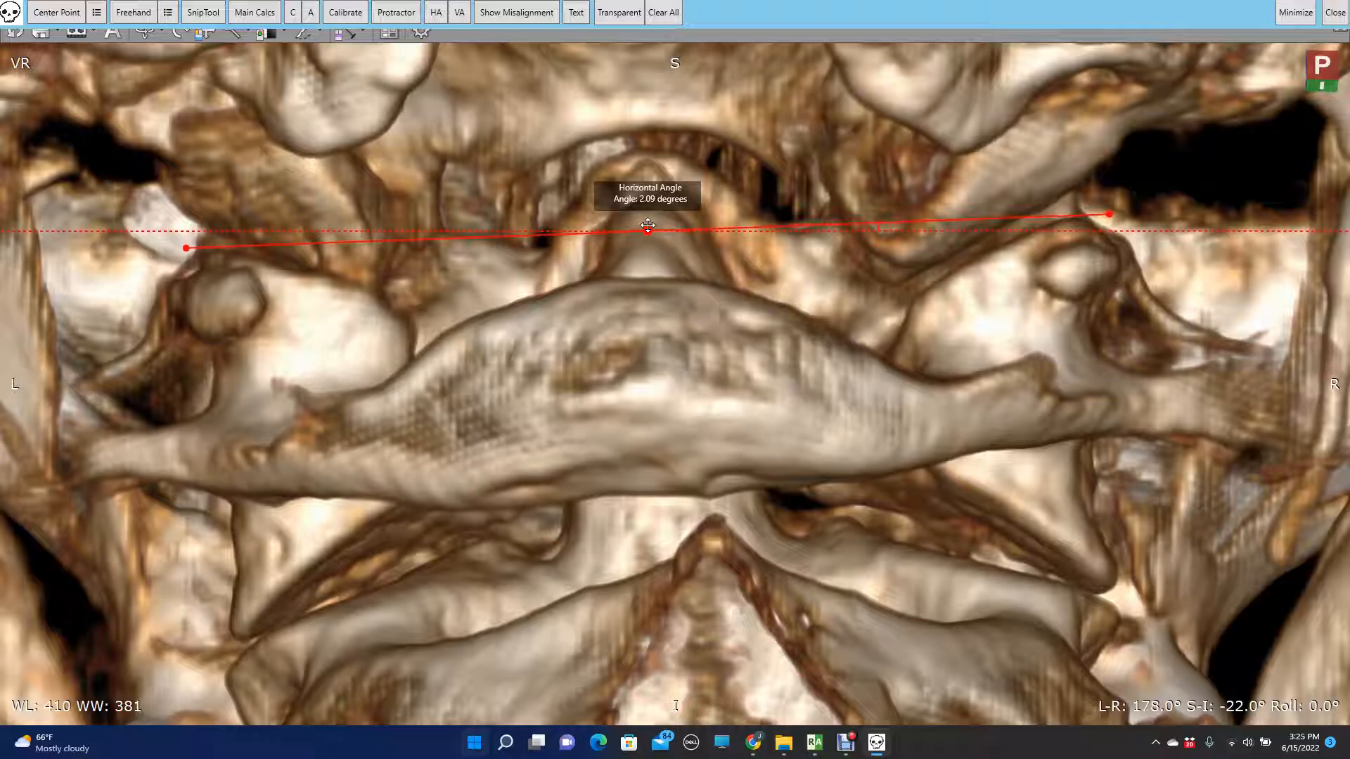
key("Right")
key("Left")
key("Down")
key("Up")
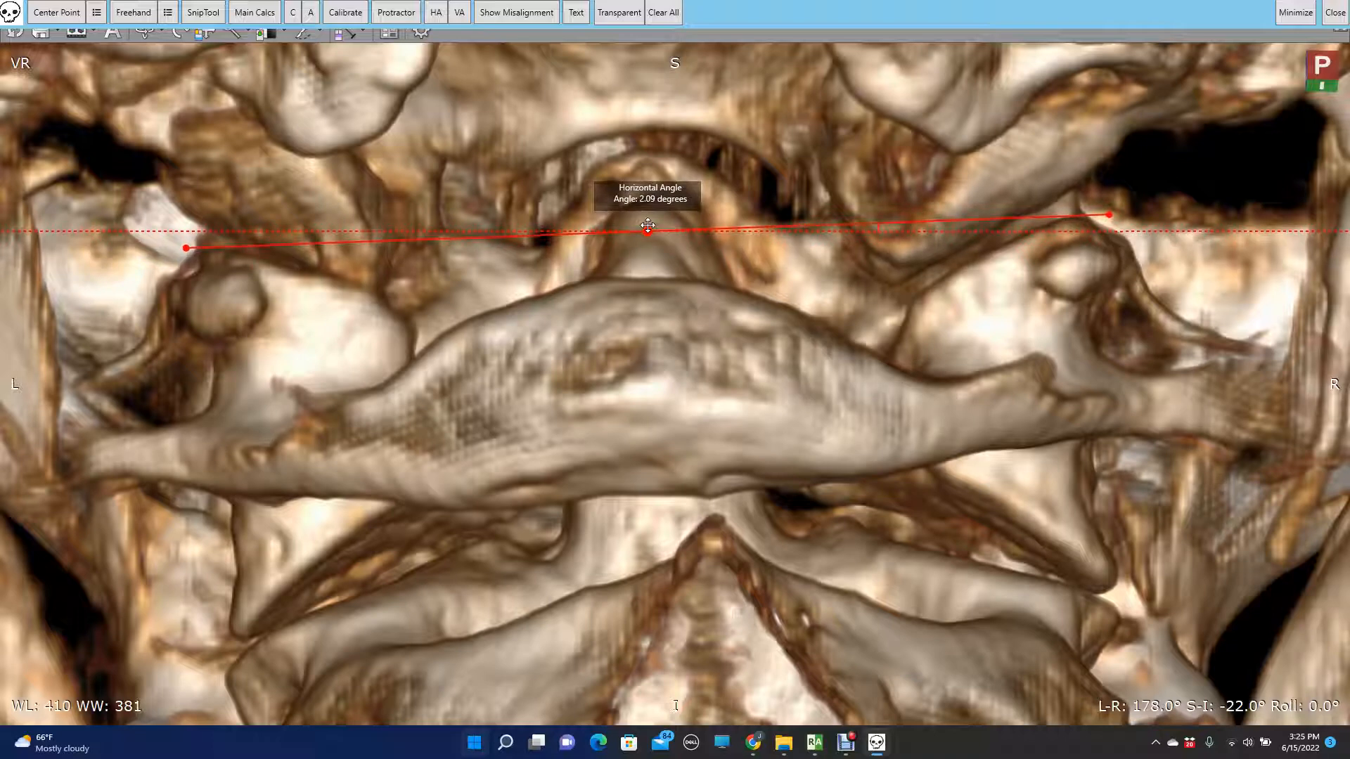
- Add a second horizontal angle line spanning the inferior tips of the atlas lateral masses
left_click(441, 12)
left_click_drag(498, 397, 208, 662)
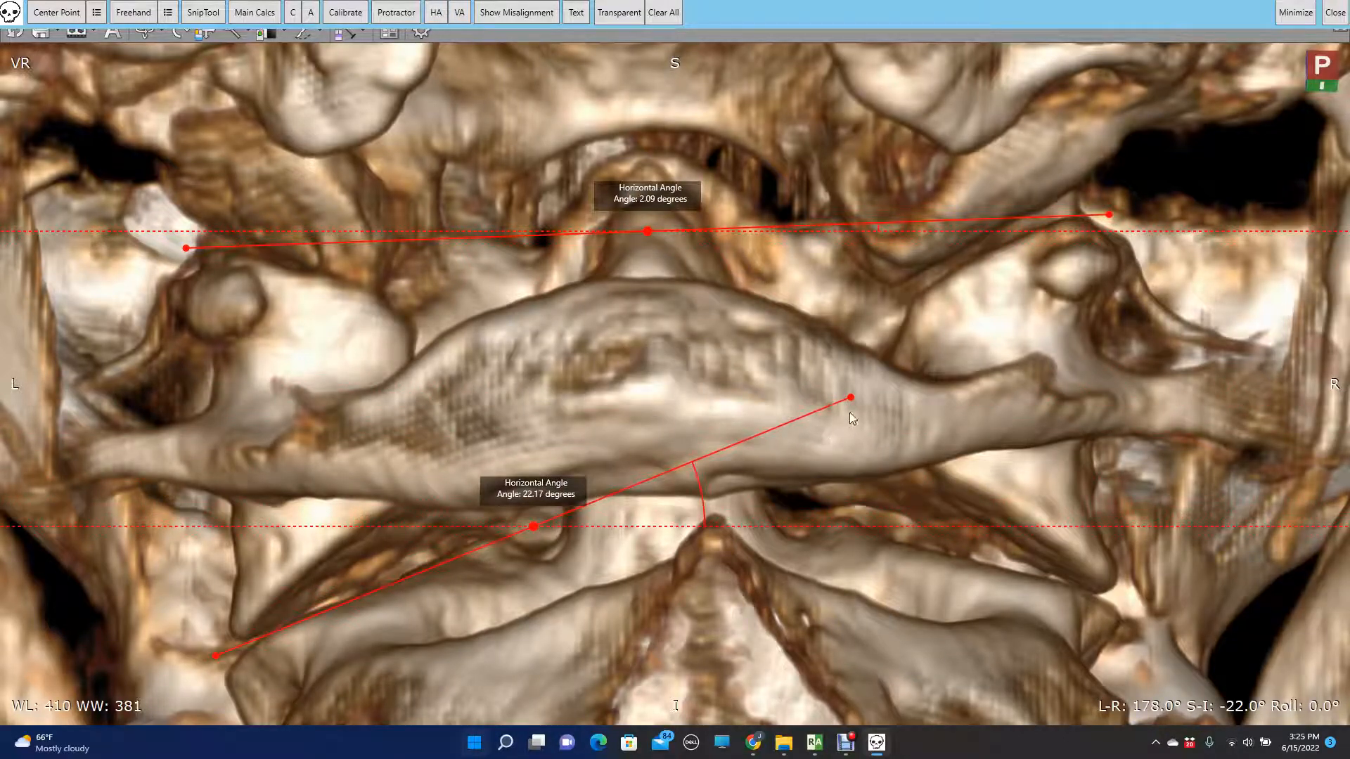
left_click_drag(851, 398, 1155, 595)
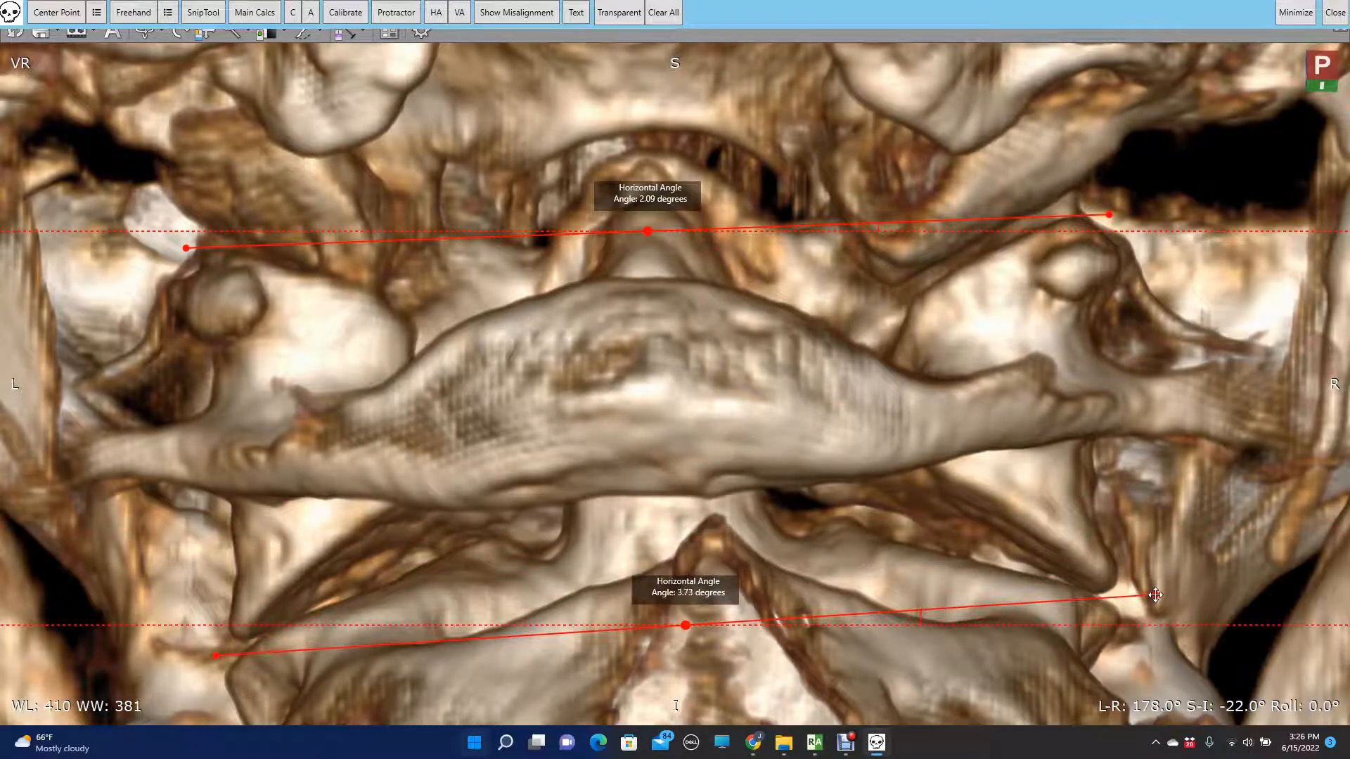
- Raise the lower angle line and fine-tune its slope to align with the inferior lateral mass tips on both sides
key("Up")
key("Up")
key("Up")
key("Up")
key("Up")
key("Up")
key("Up")
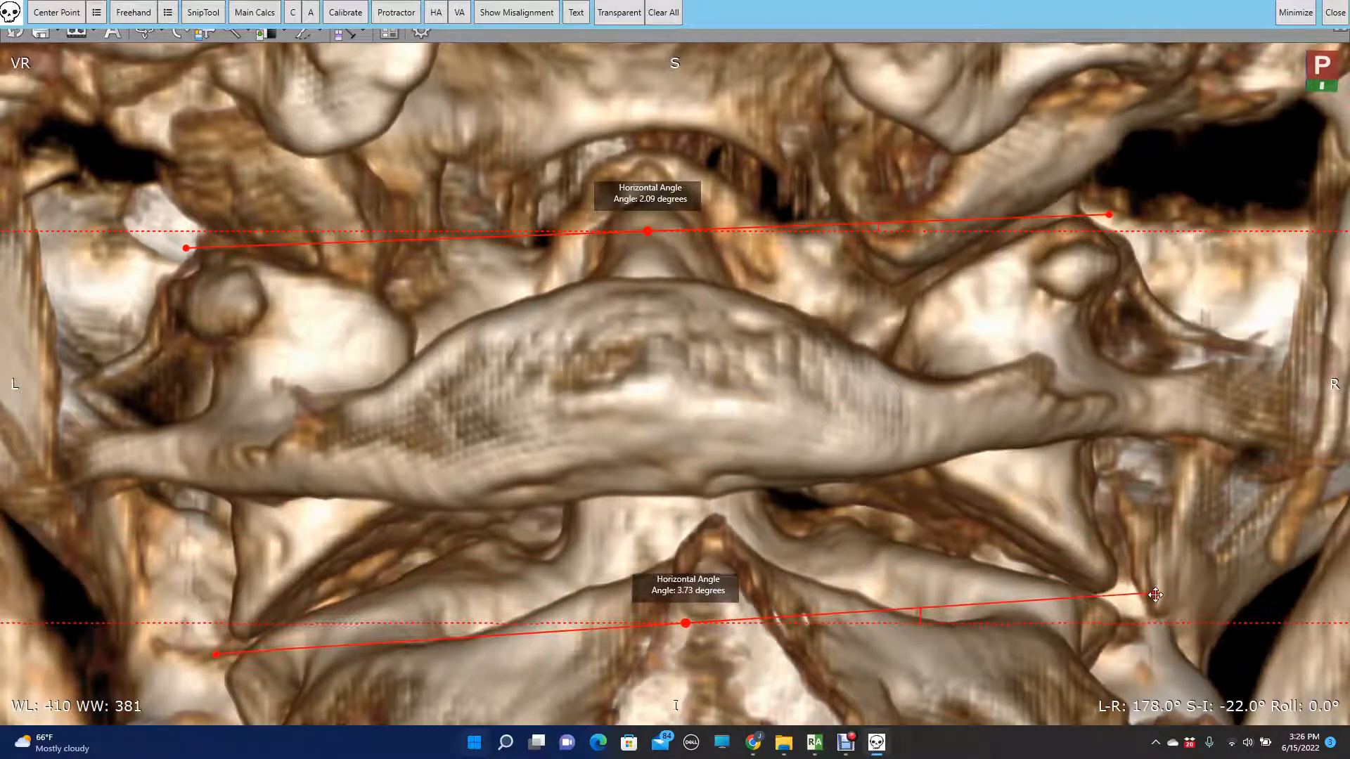
key("Up")
key("Up")
key("Up")
key("Up")
key("Up")
key("Up")
key("Up")
key("Up")
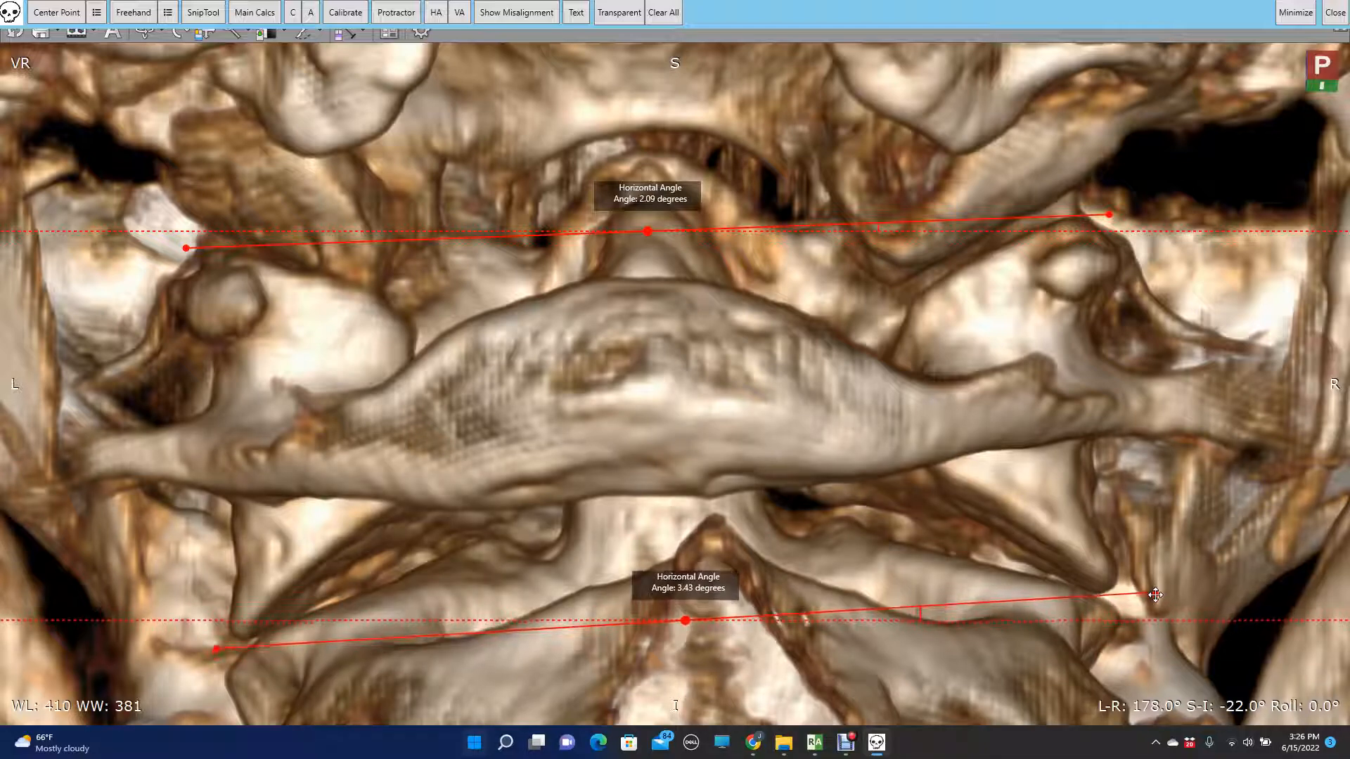
key("Up")
key("Up")
key("Up")
key("Up")
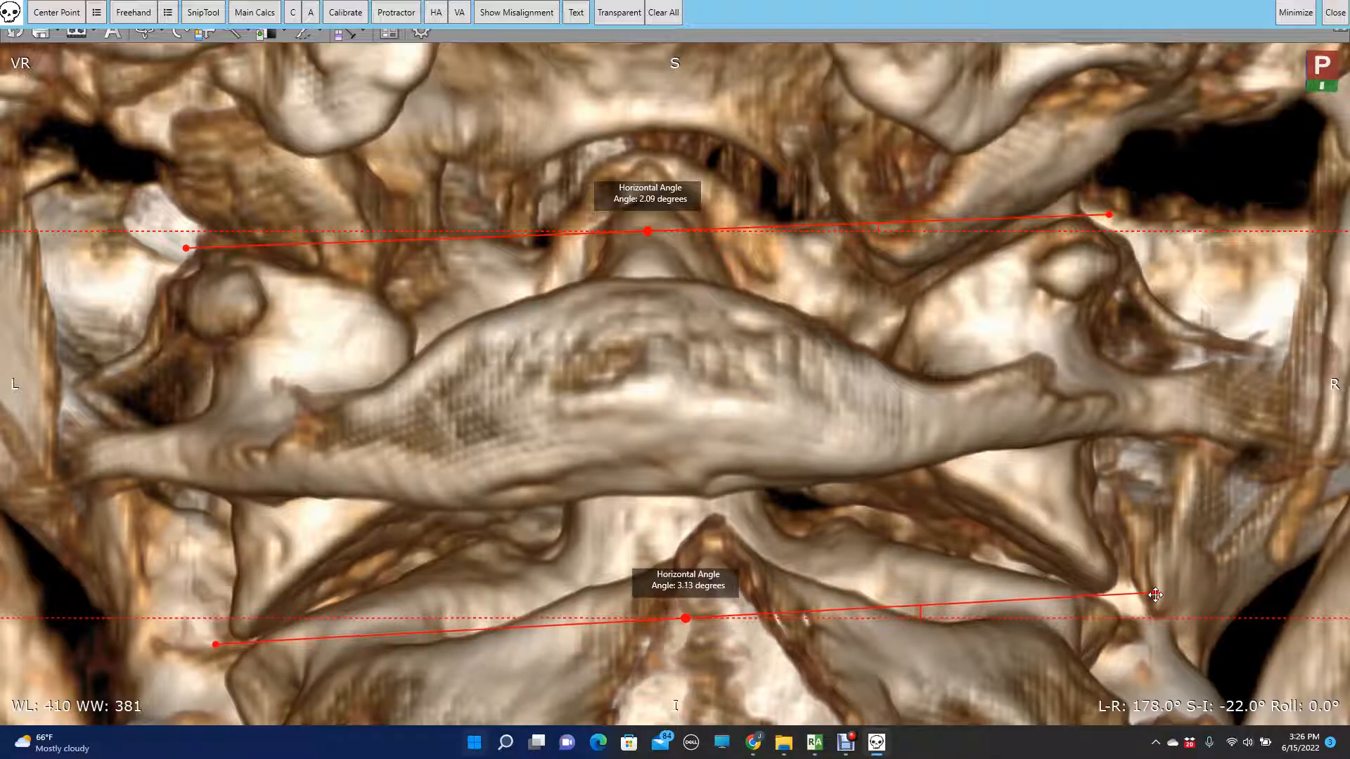
key("Up")
key("Up")
key("Up")
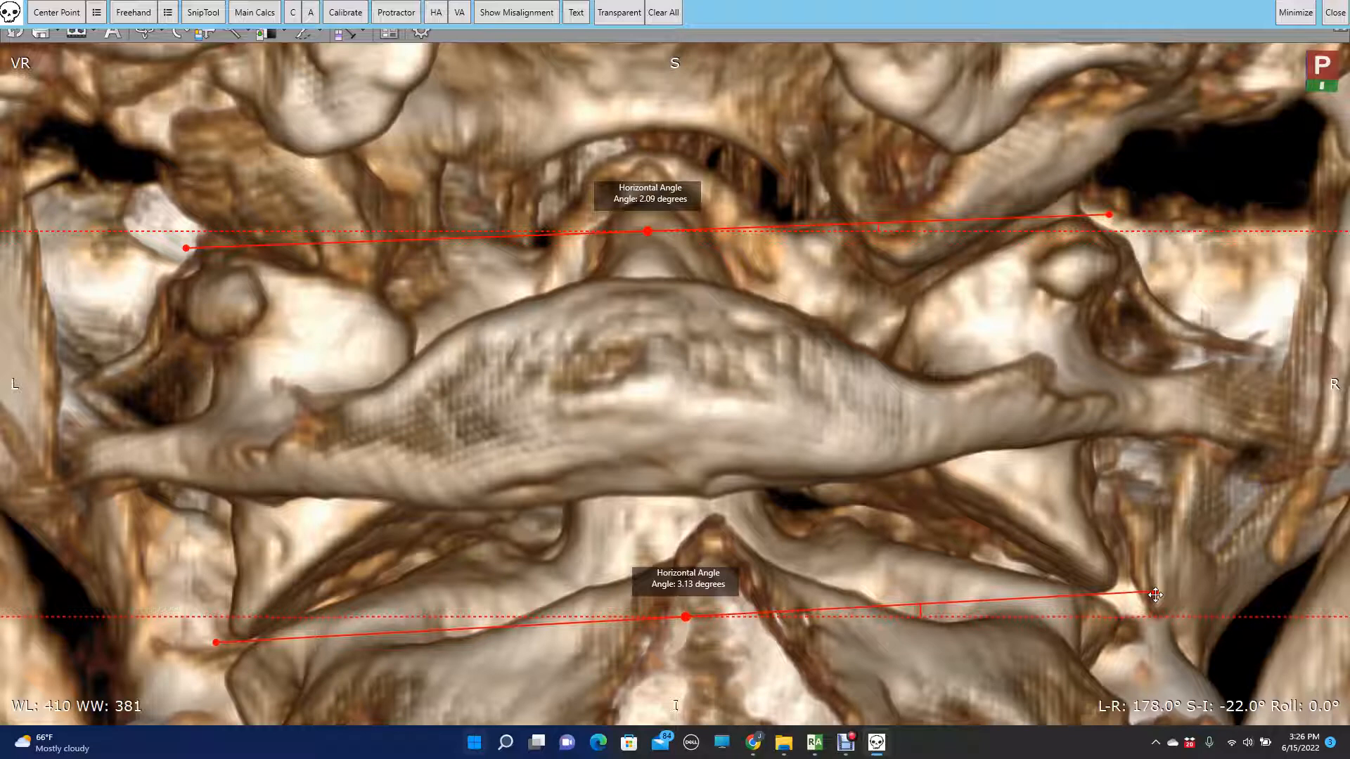
key("Up")
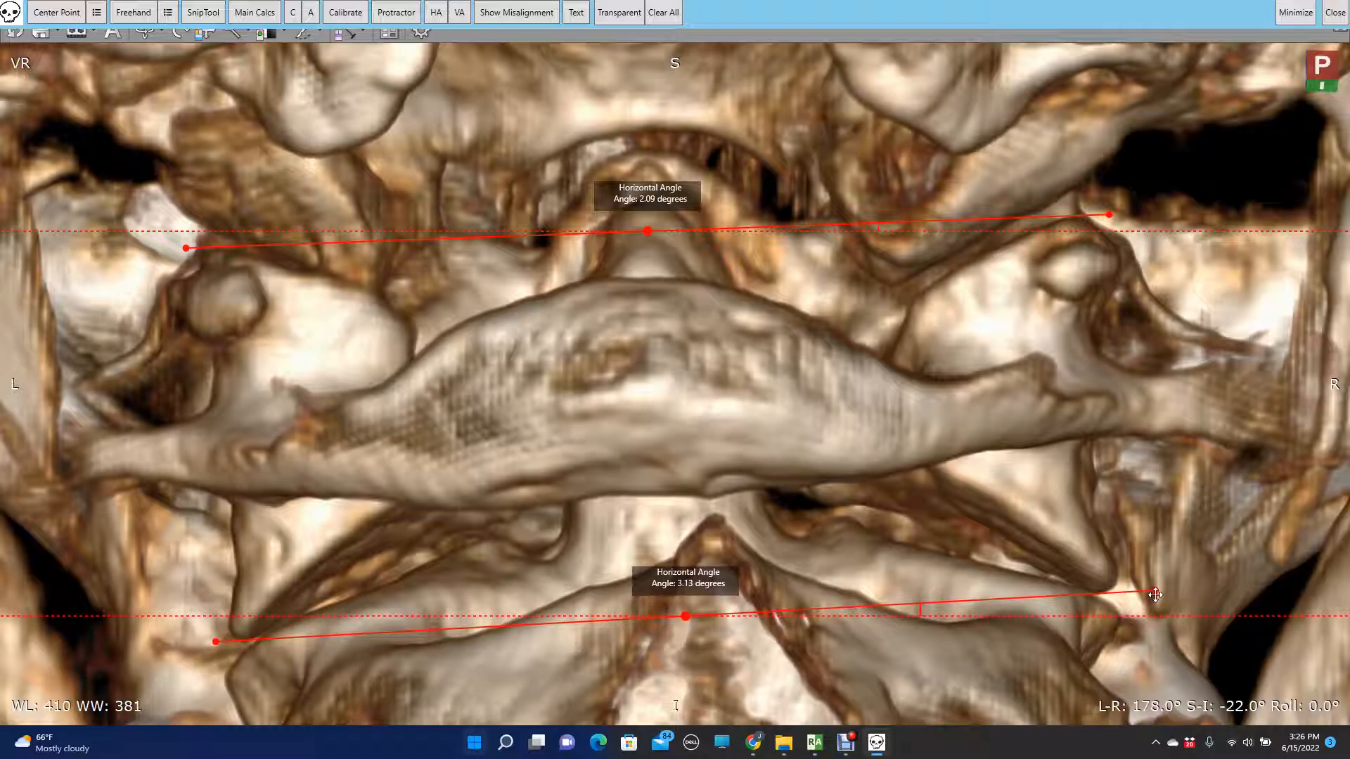
key("Down")
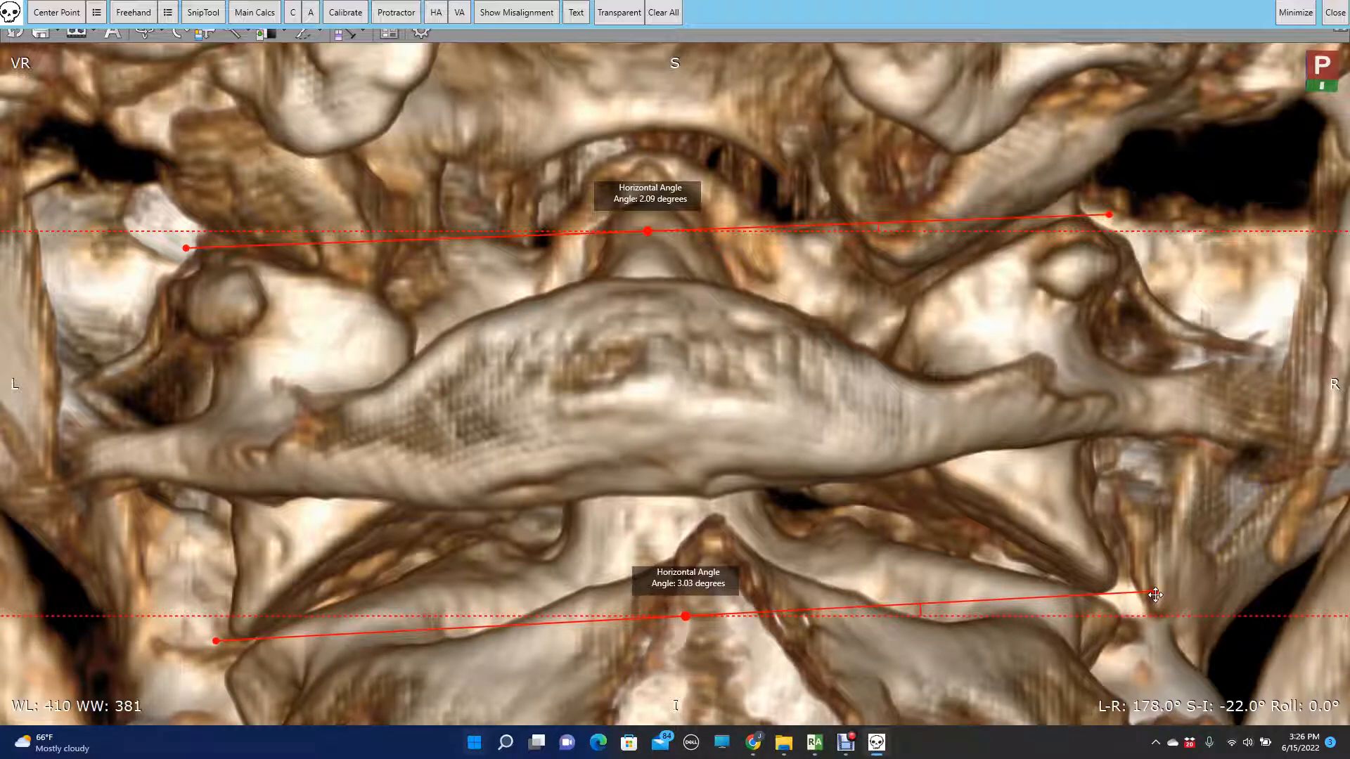
key("Up")
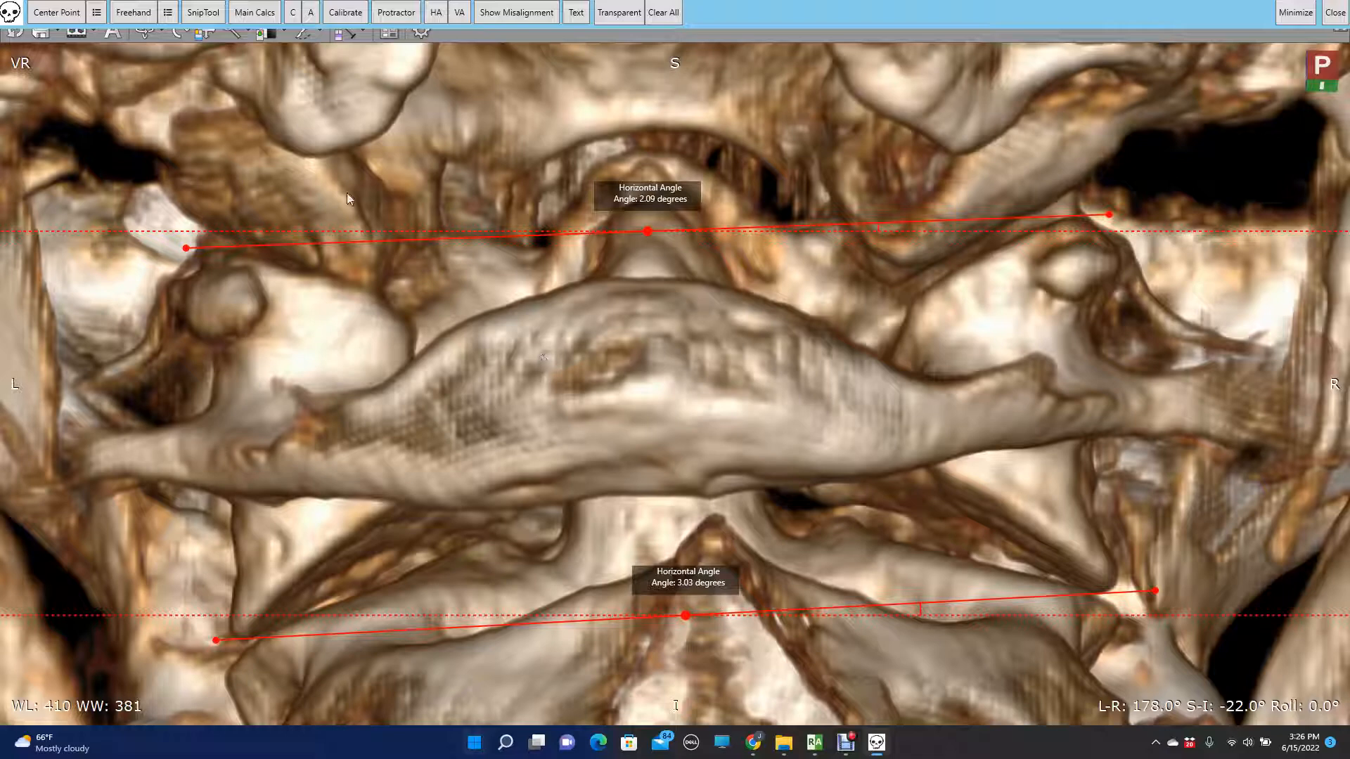
- In the main calculations, set the superior lateral mass to 2.09 degrees and the inferior lateral mass to 3.03 degrees, both high on the R
left_click(271, 16)
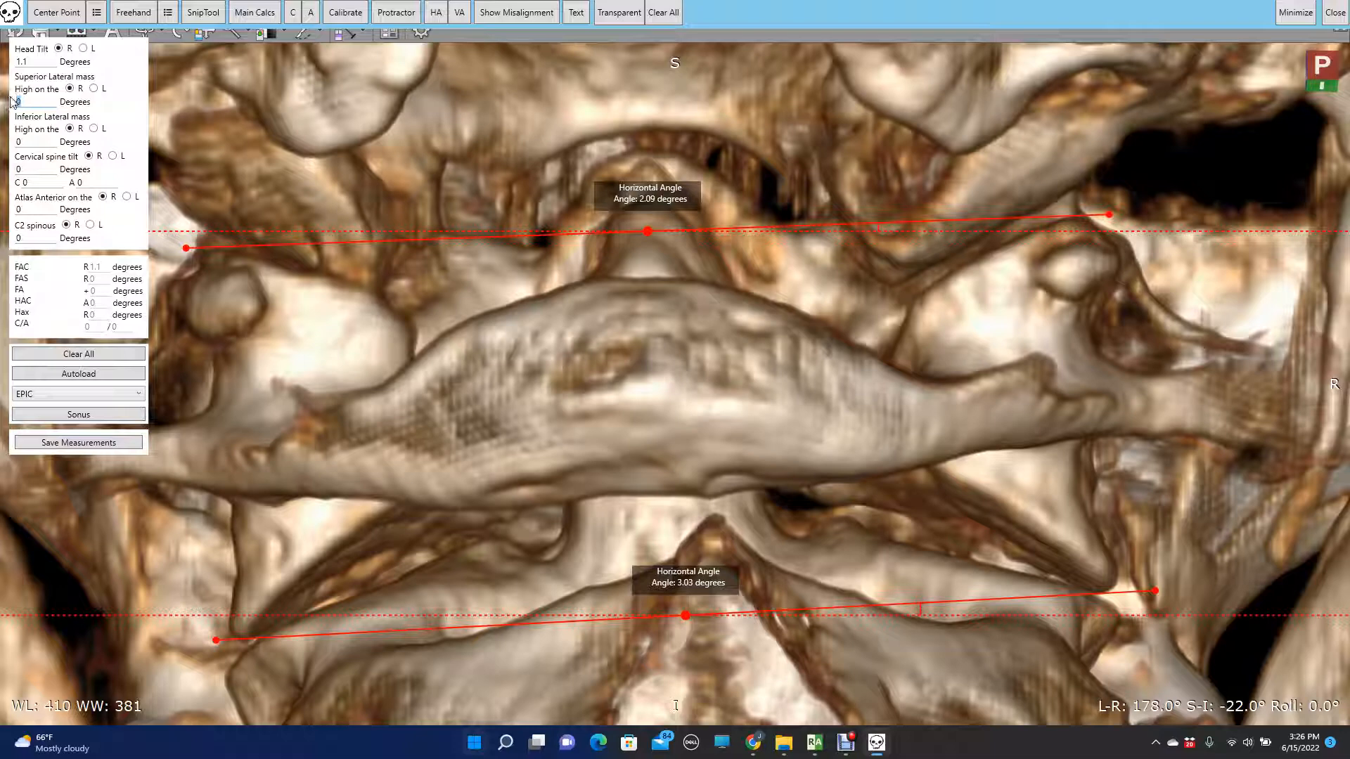
type("9")
key("BackSpace")
type(".09")
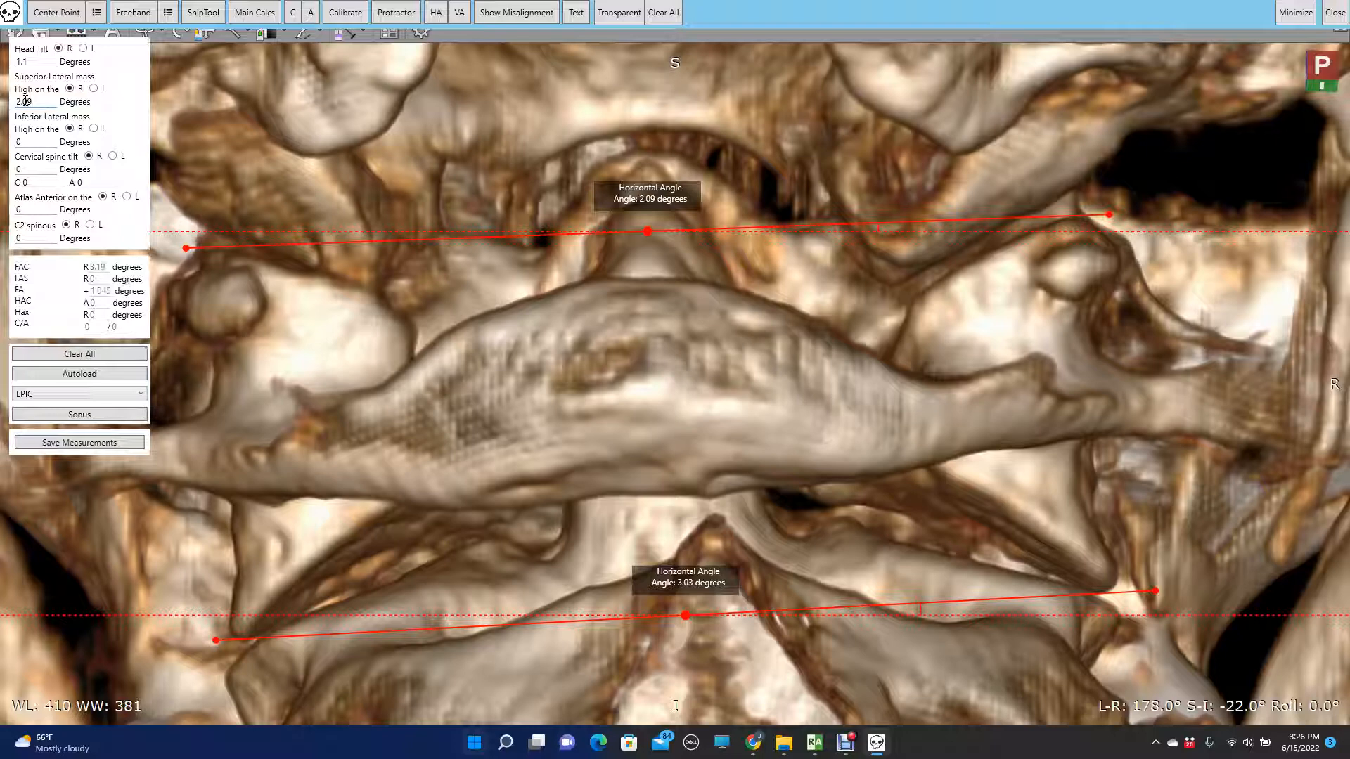
left_click_drag(41, 138, 9, 140)
type("3.03")
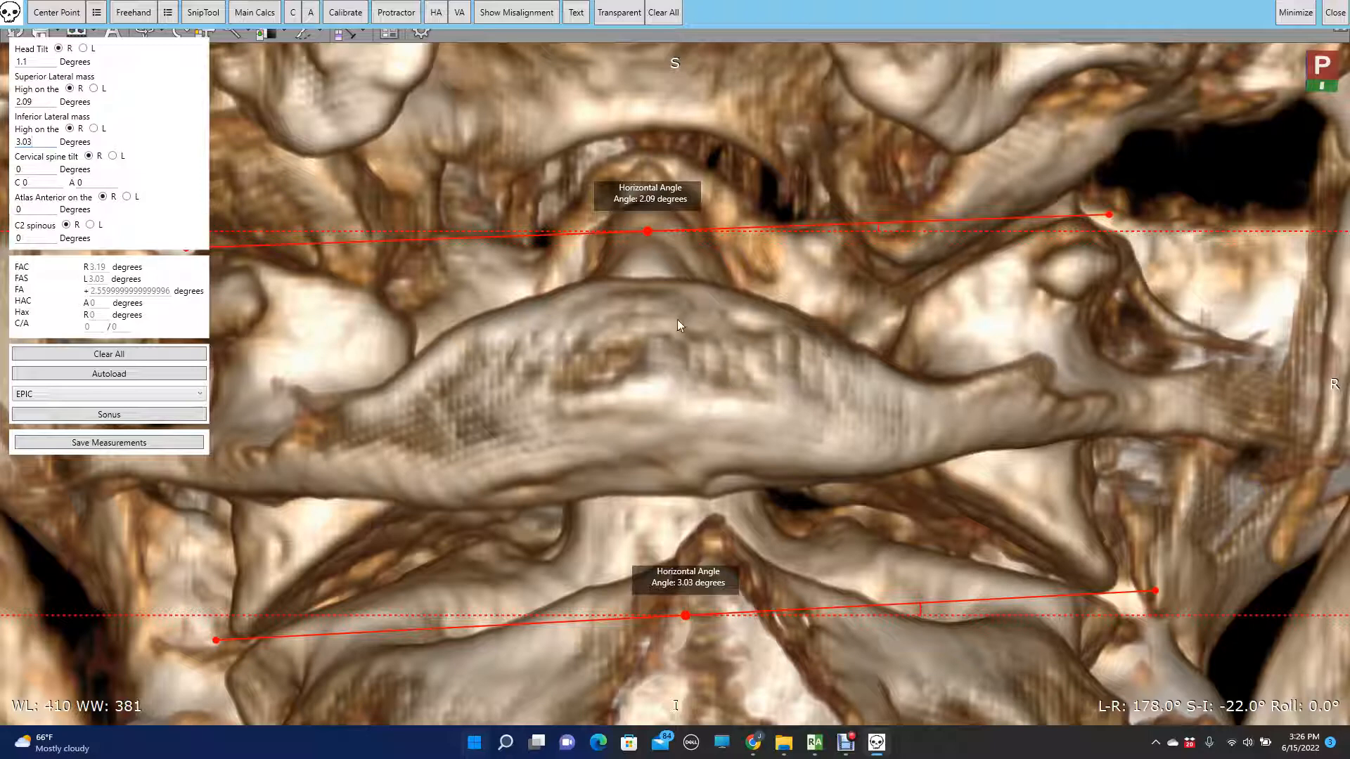
left_click_drag(647, 231, 650, 232)
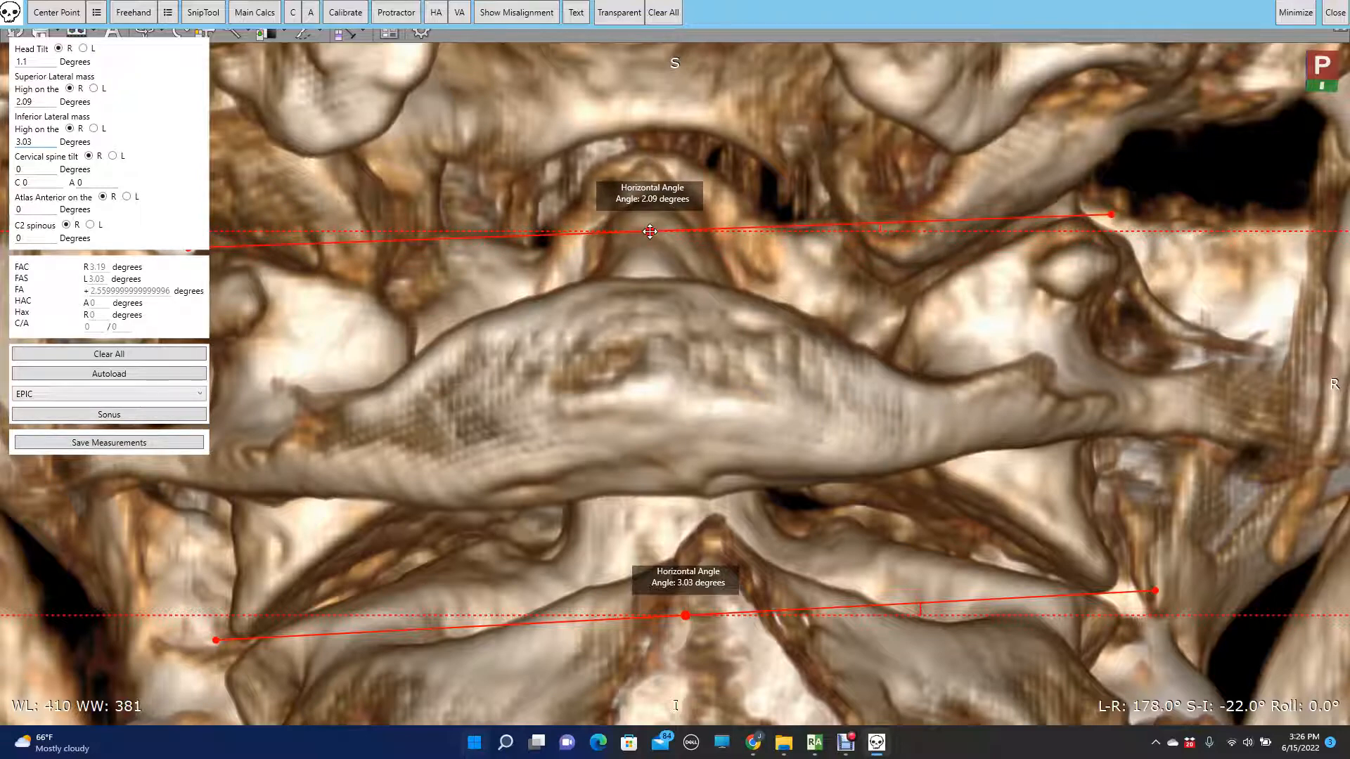
left_click_drag(681, 618, 685, 616)
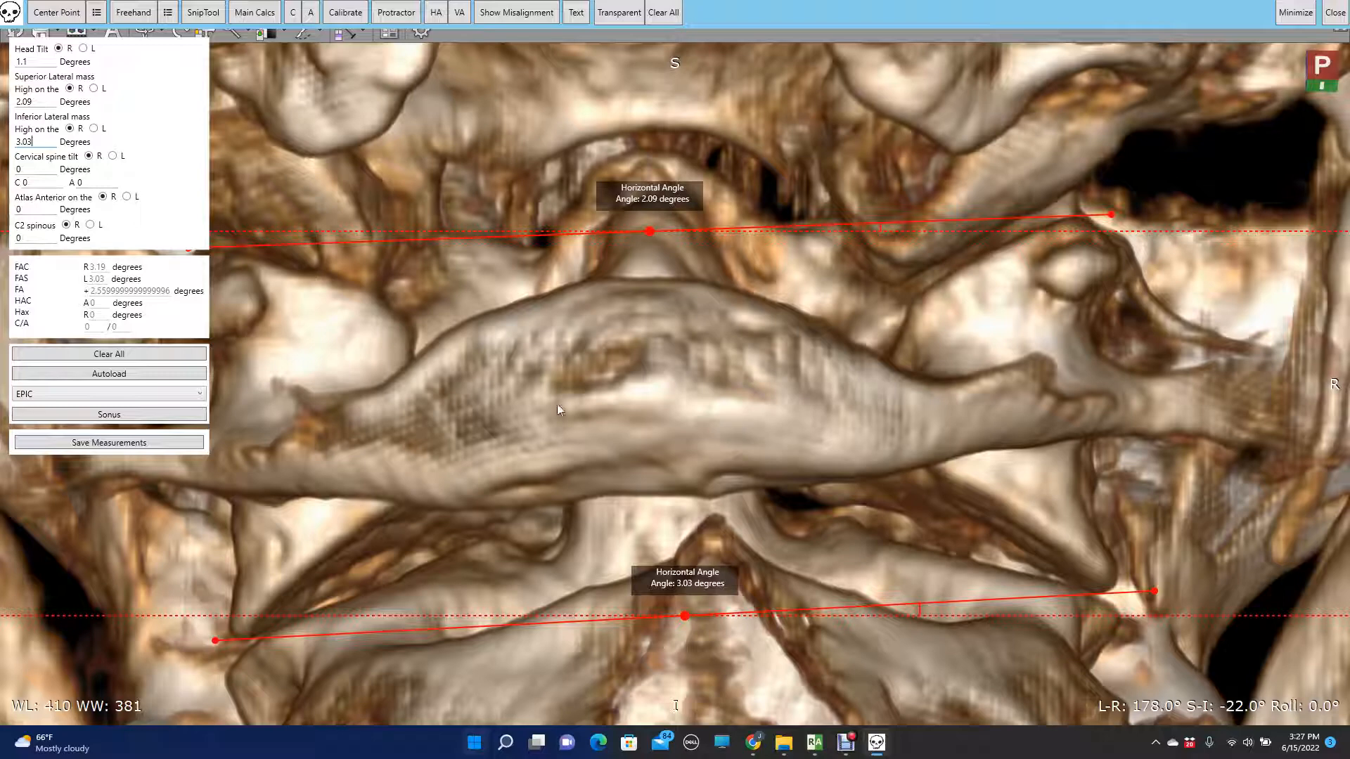
- Change the calculation method from EPIC to Orthospinology and close the main calculations
left_click(139, 394)
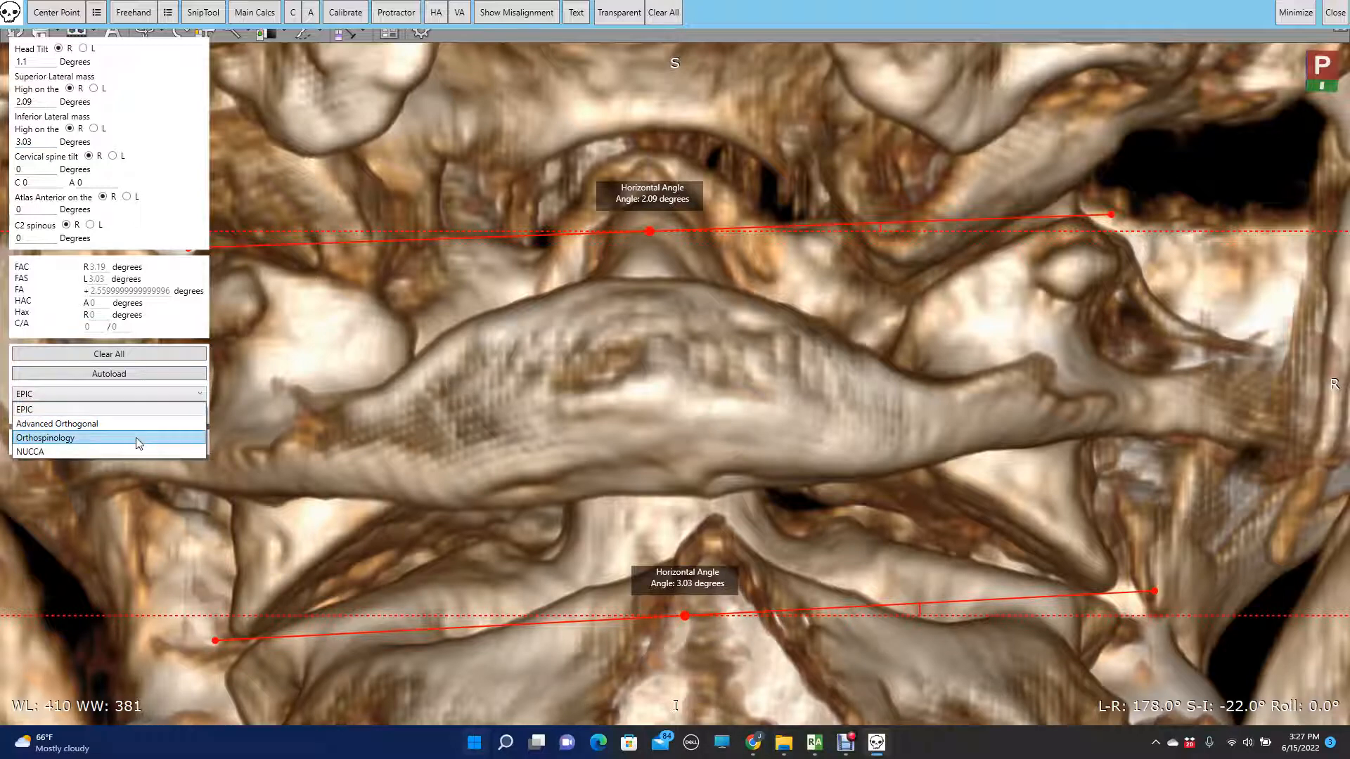
left_click(137, 439)
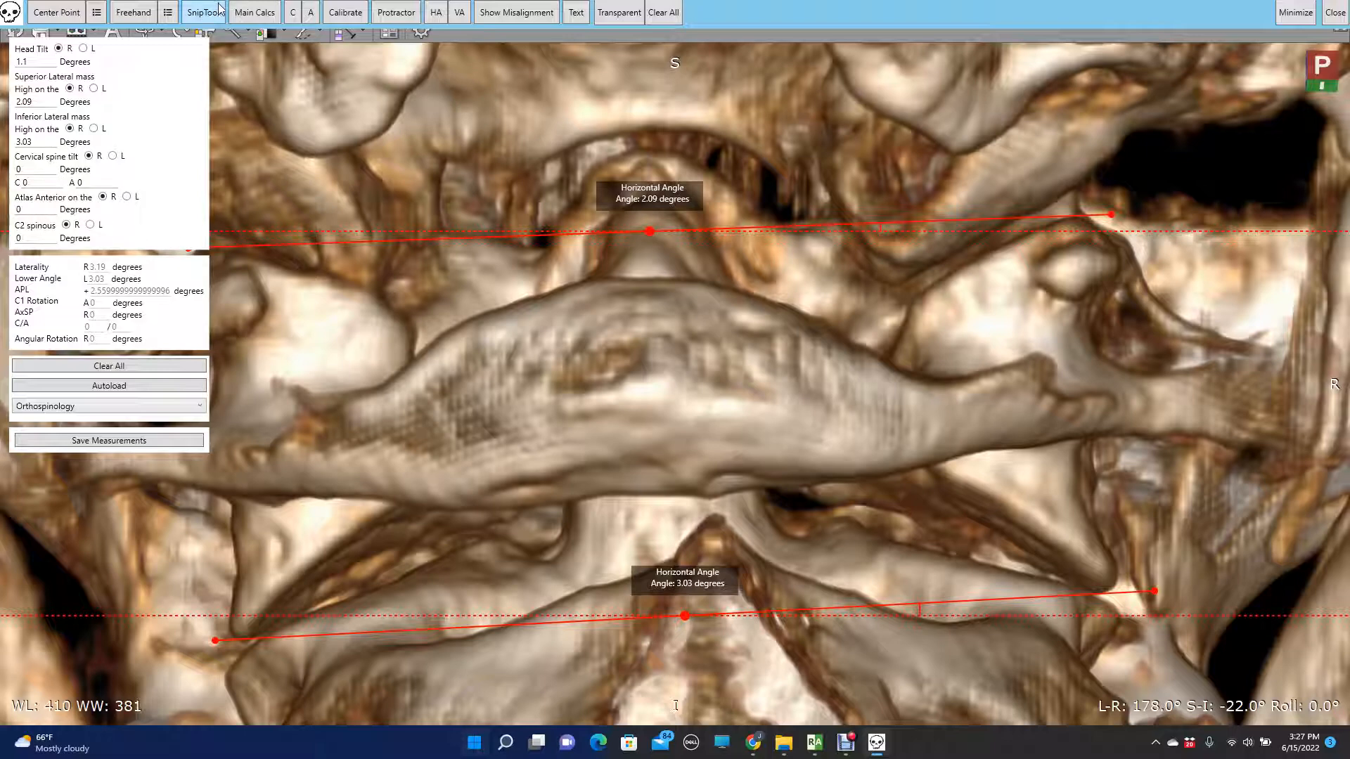
left_click(254, 12)
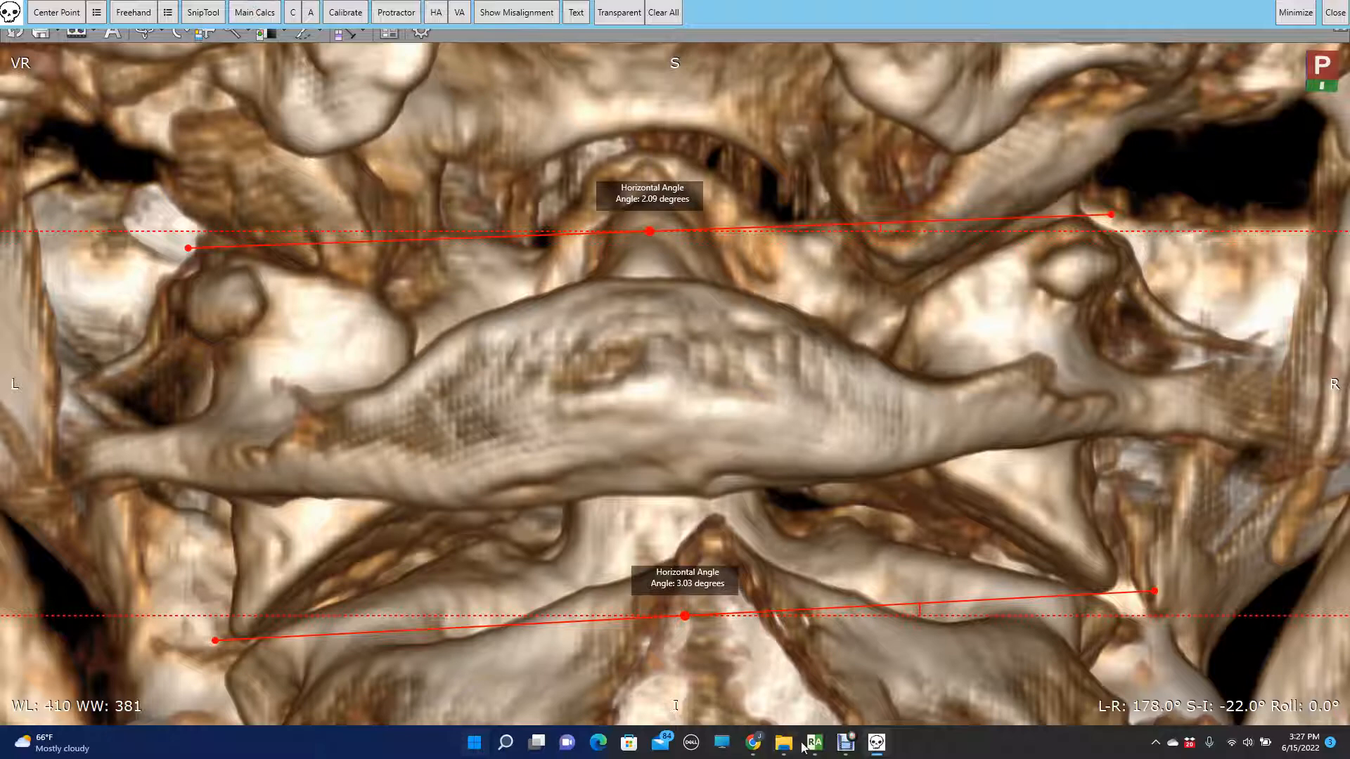
- Return to the 3D VR window, reset to the left lateral view at L-R 87°, and cut away the atlas's posterior arch
mouse_move(815, 742)
left_click(932, 682)
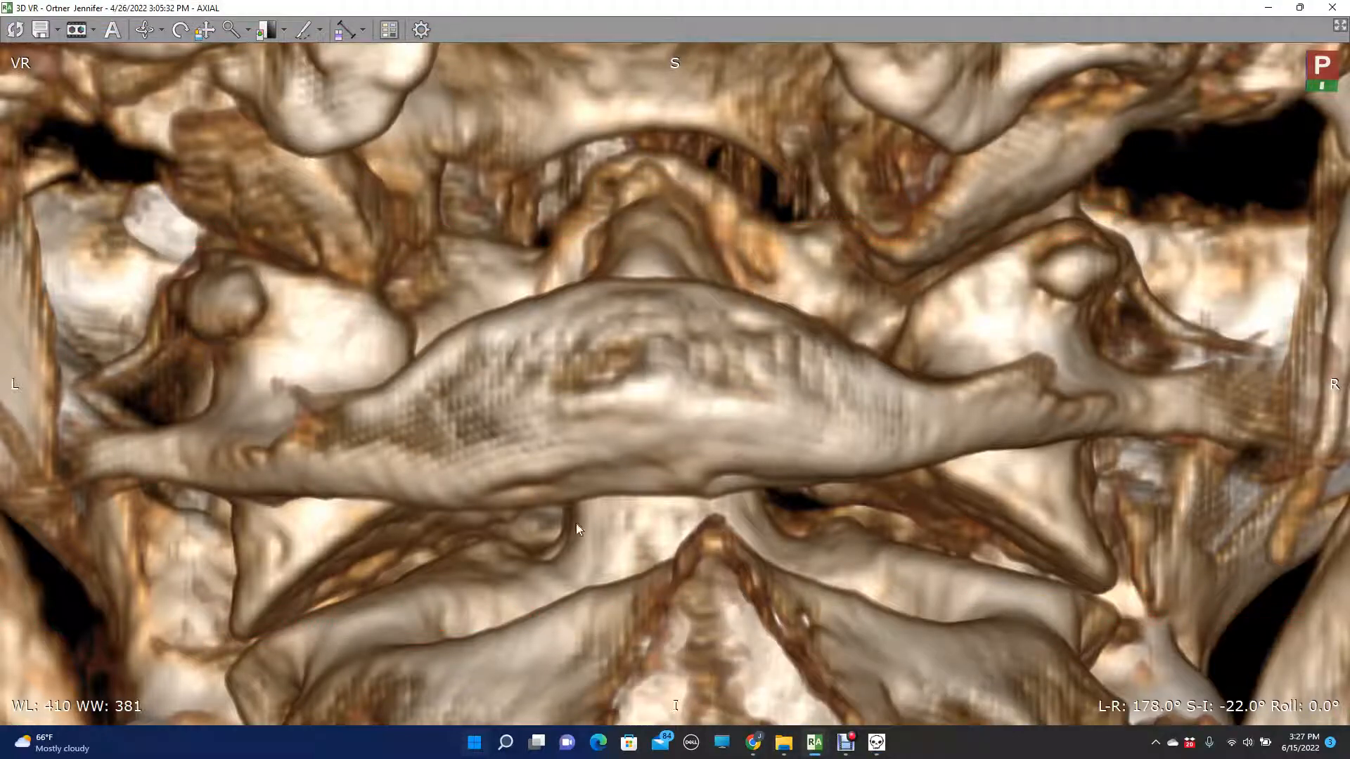
left_click(14, 29)
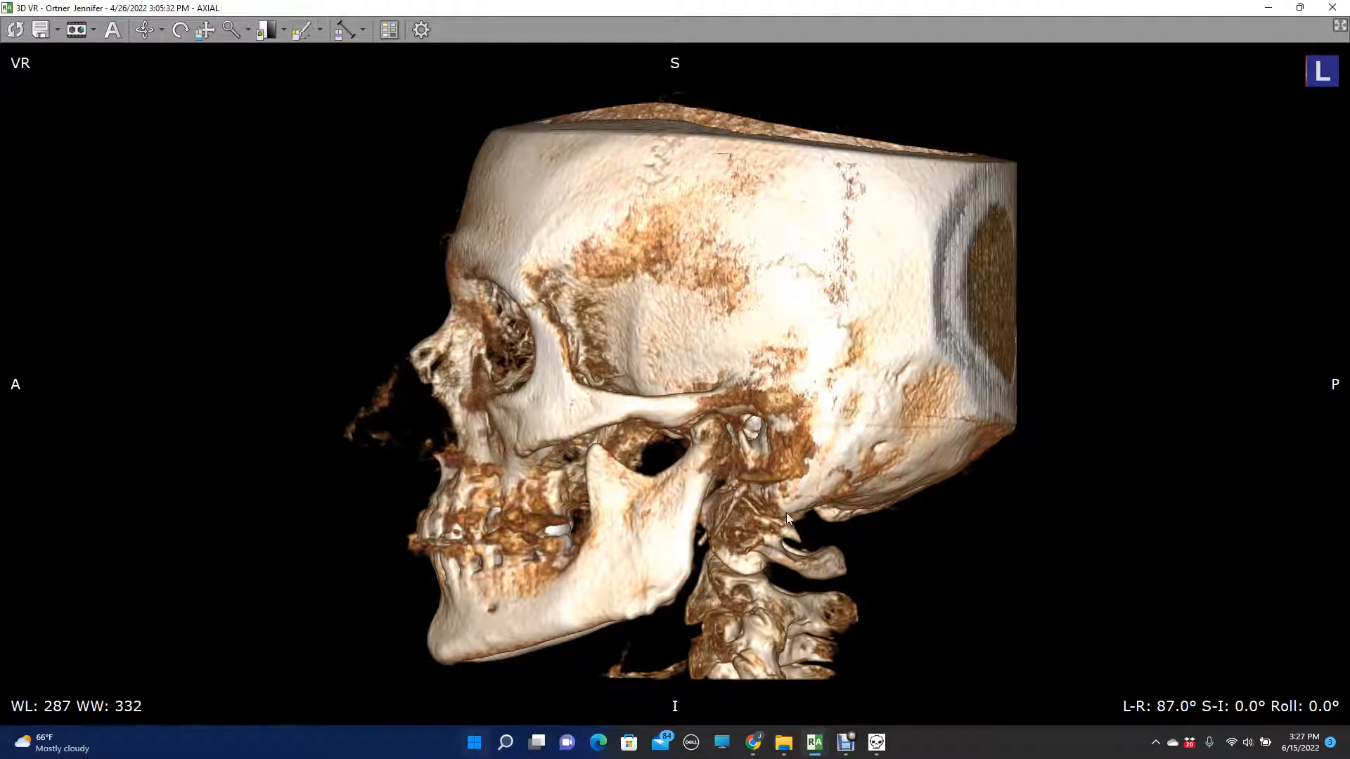
mouse_move(859, 552)
left_mouse_down()
mouse_move(828, 538)
mouse_move(786, 557)
mouse_move(808, 588)
mouse_move(847, 581)
left_mouse_up()
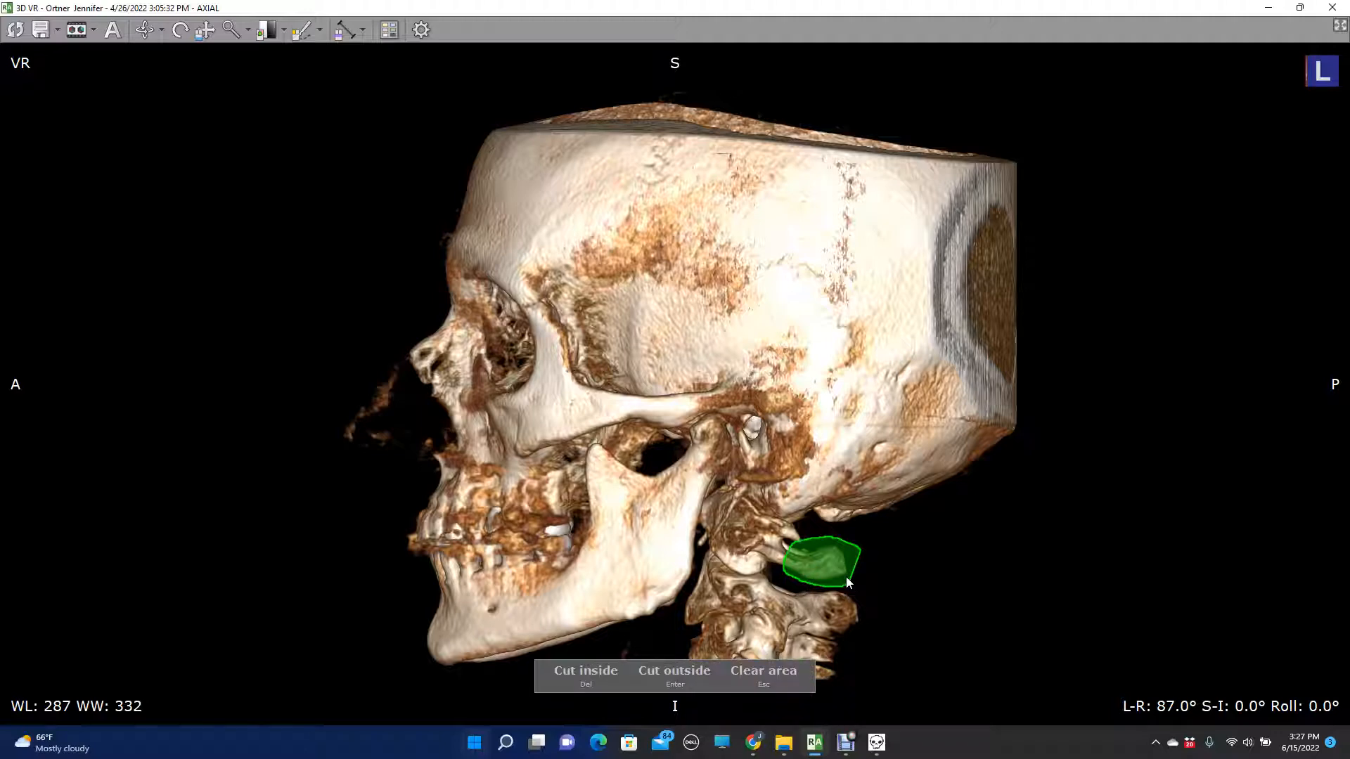
key("Delete")
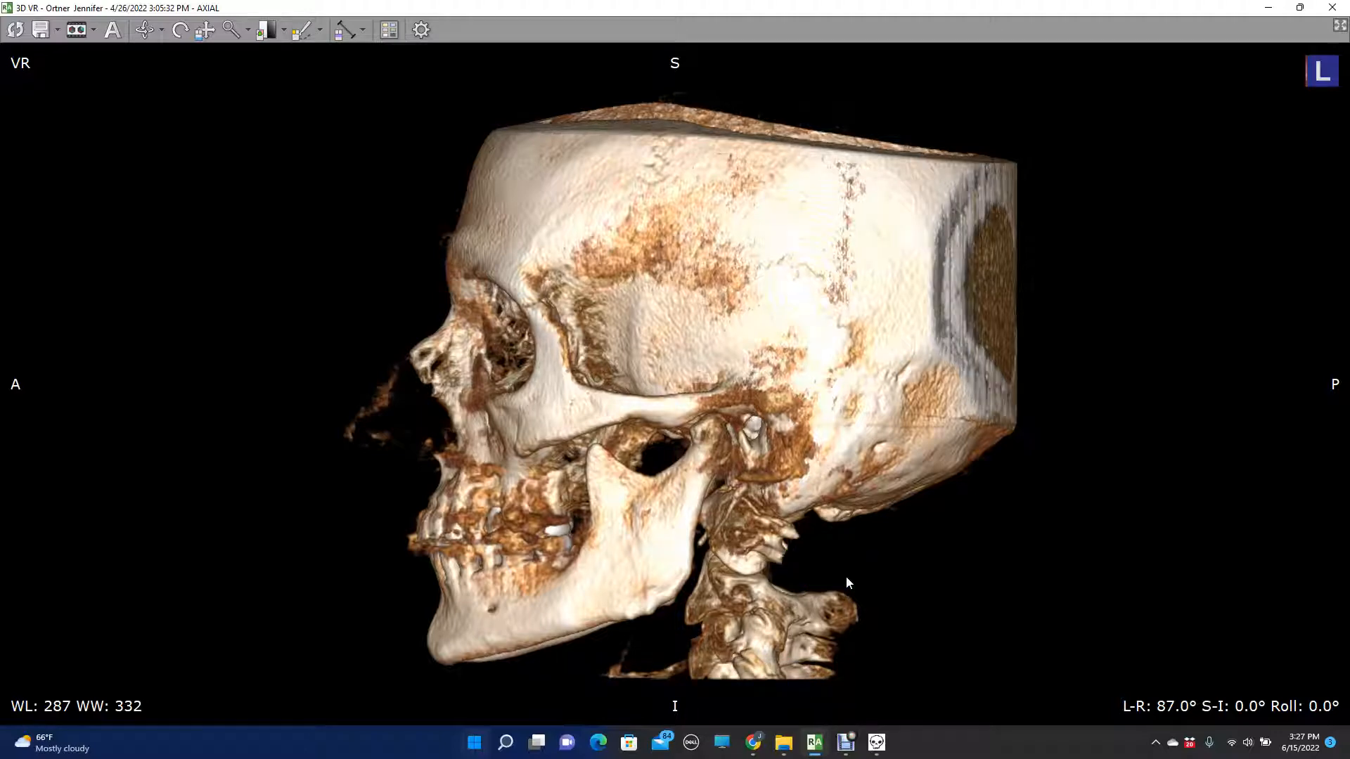
- Rotate the trimmed skull to a posterior view at L-R 178°, keeping S-I at 0°
key("Left")
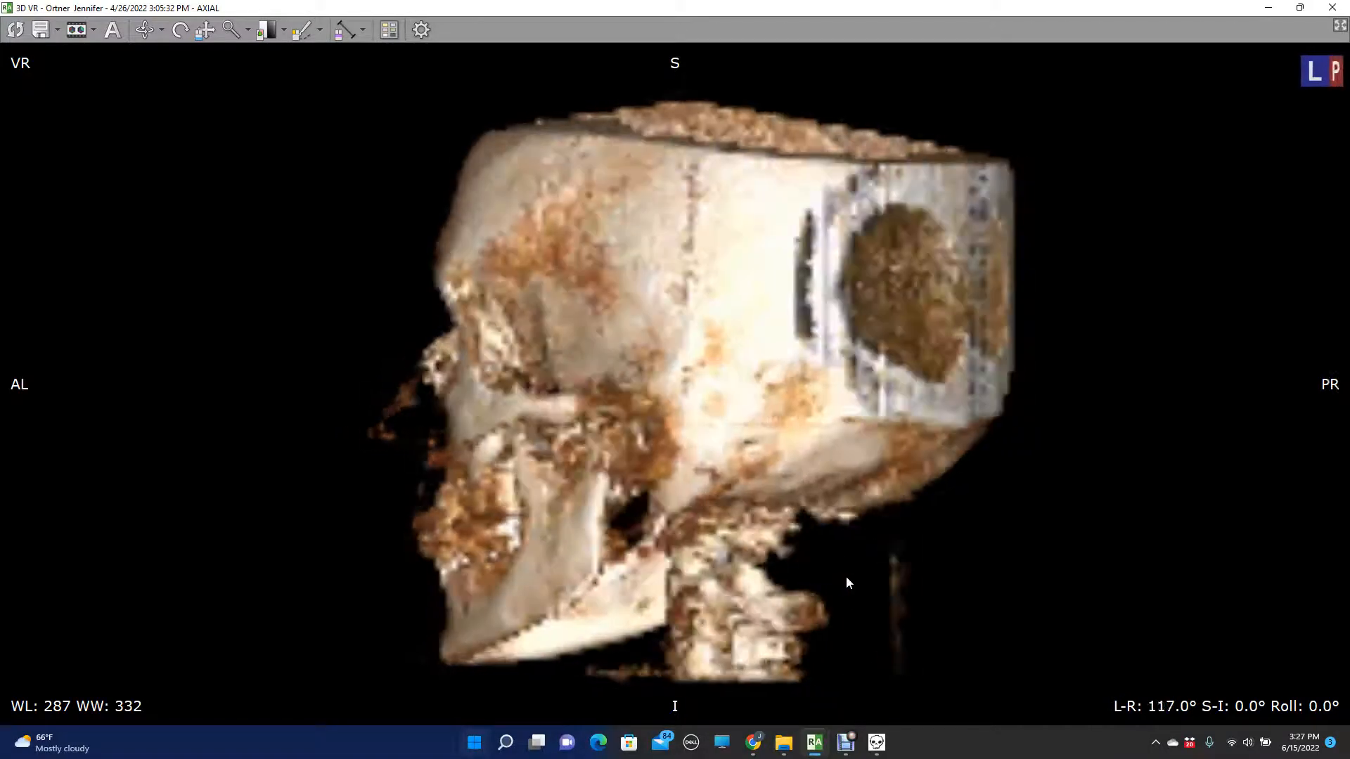
key("Left")
key("Left")
key("Left")
key("Left")
key("Left")
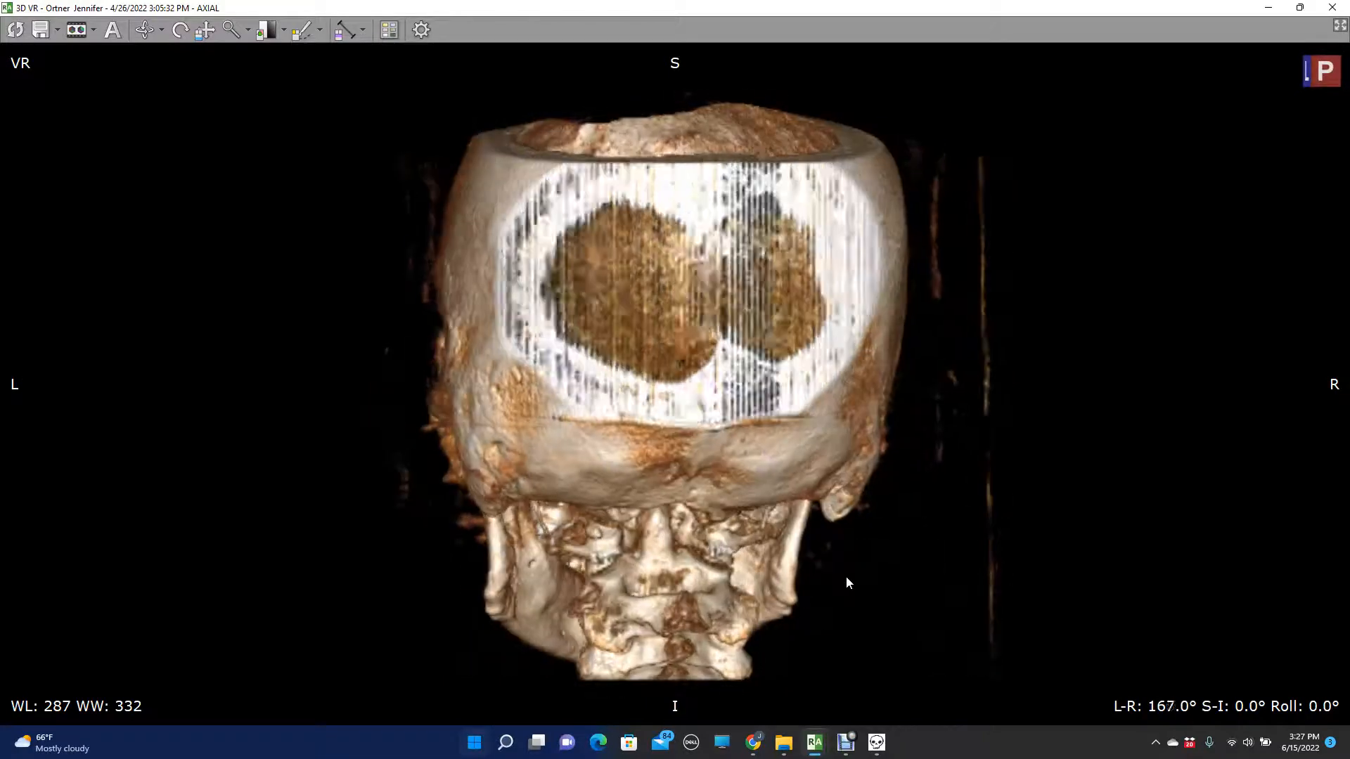
key("Left")
key("Left")
key("Left")
key("Left")
key("Left")
key("Left")
key("Left")
key("Left")
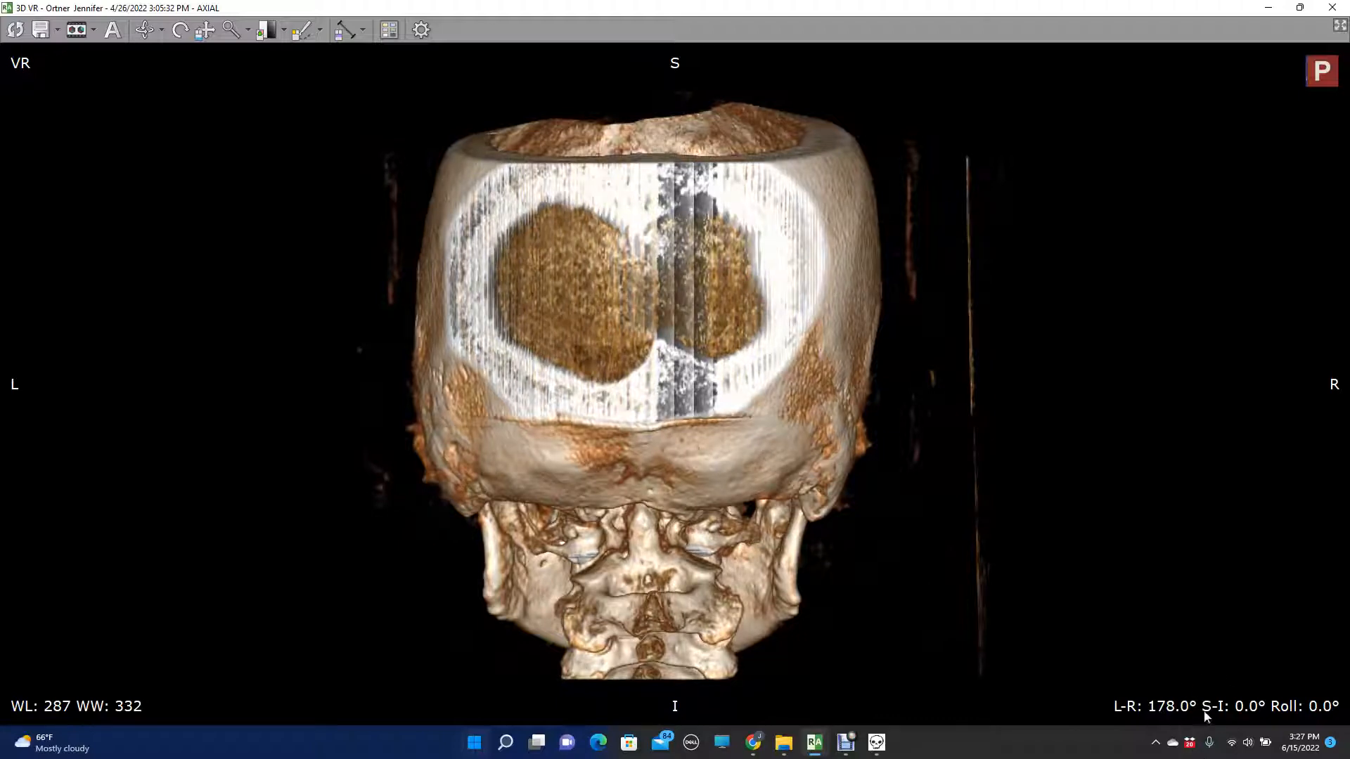
- Enlarge the posterior view, center it on the C2 vertebra and its dens, and bring back the measurement overlay
left_click(230, 30)
left_click_drag(668, 501, 584, 195)
left_click(205, 31)
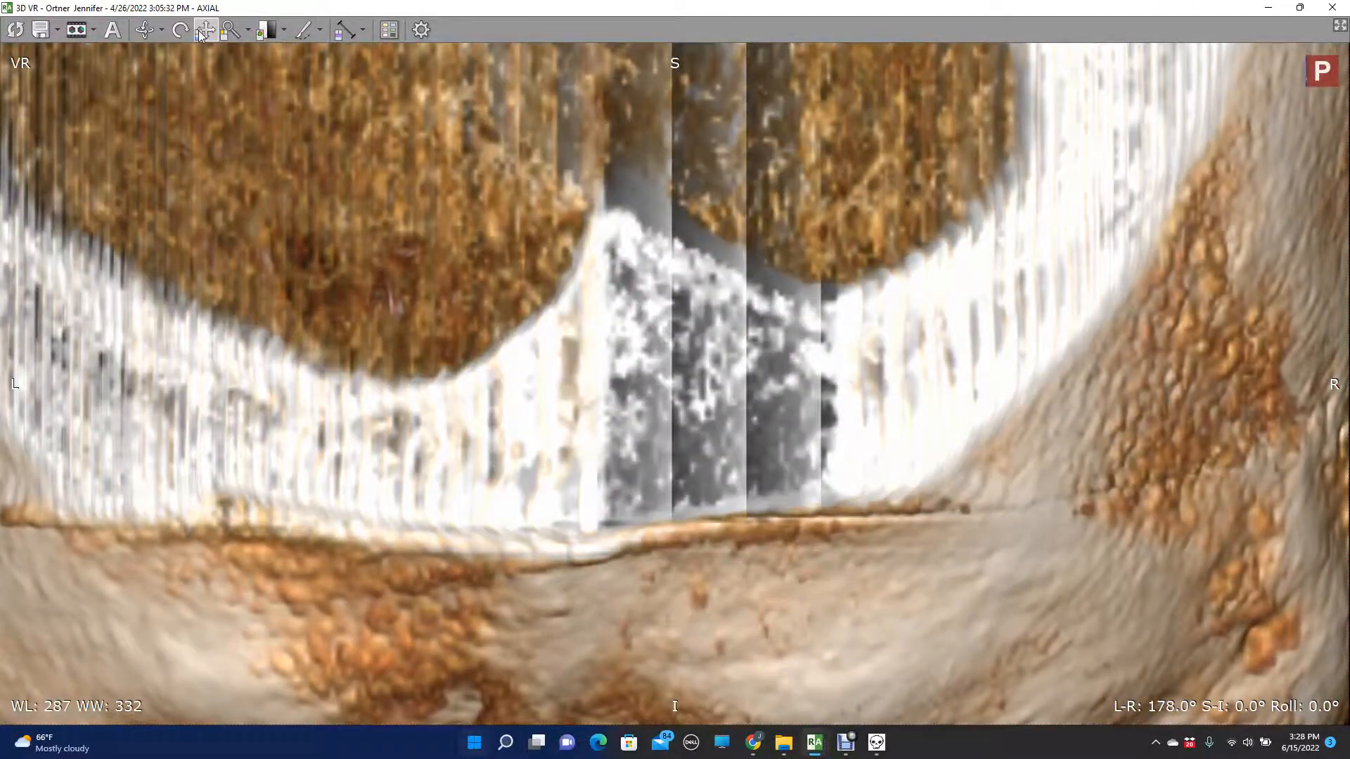
left_click_drag(602, 583, 581, 301)
left_click_drag(613, 402, 647, 214)
left_click_drag(607, 396, 621, 155)
left_click_drag(621, 437, 630, 305)
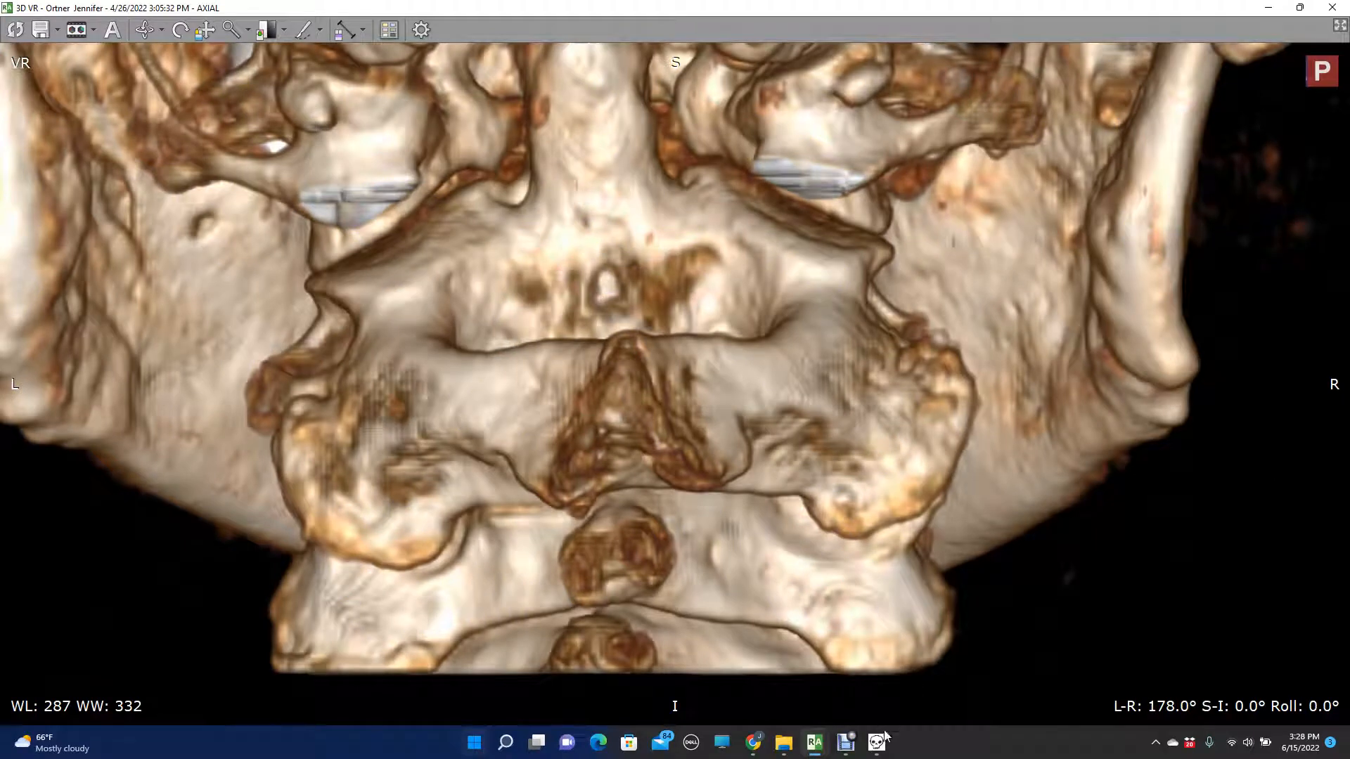
left_click(867, 627)
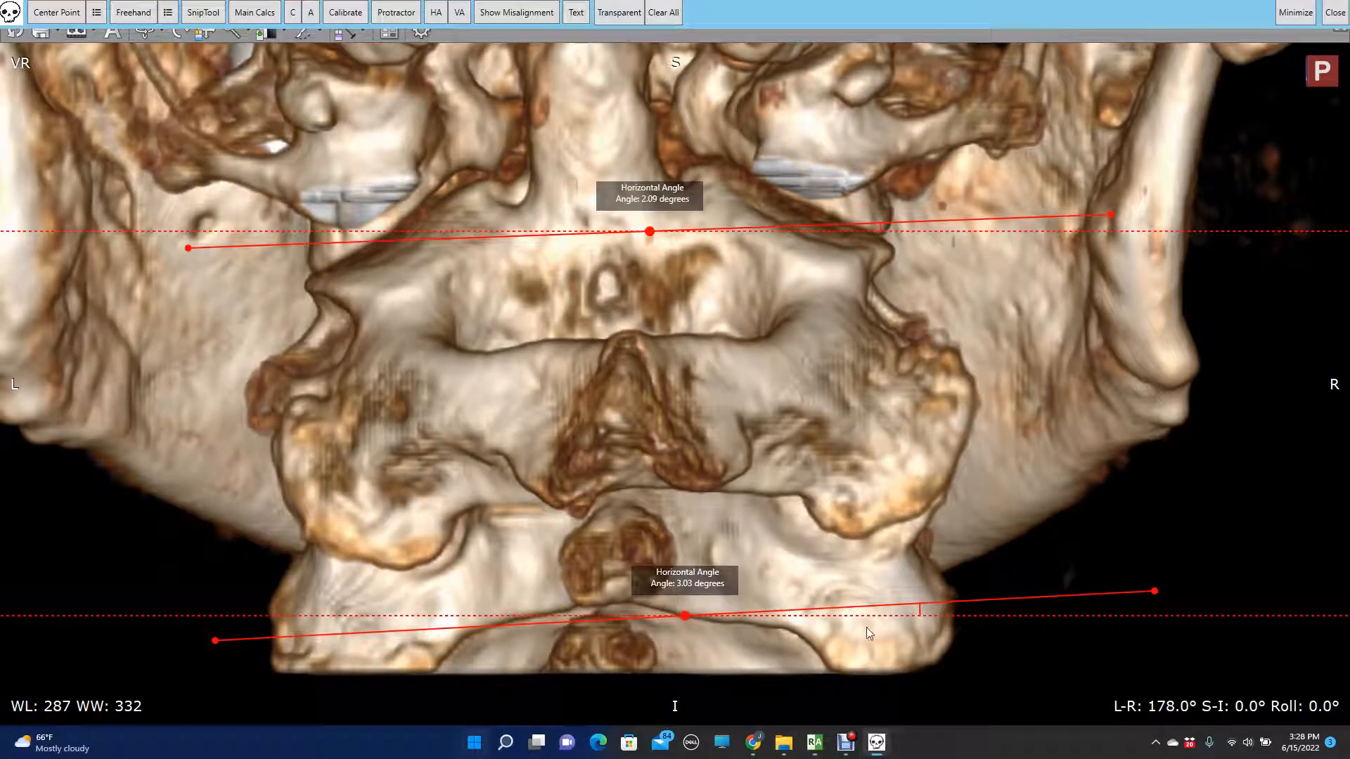
- Clear all measurement lines from the overlay and set the center-point cross color to Green
left_click(672, 12)
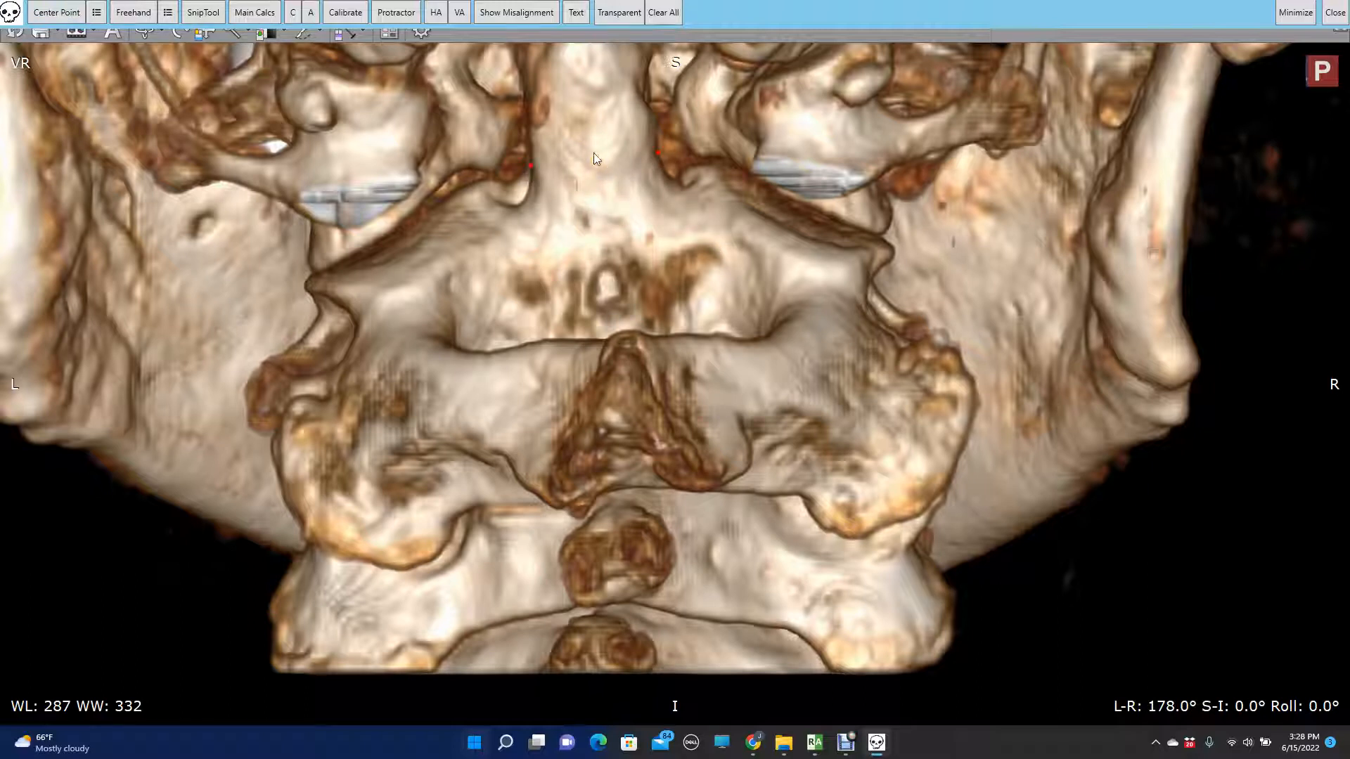
left_click(98, 13)
left_click(683, 347)
left_click(681, 380)
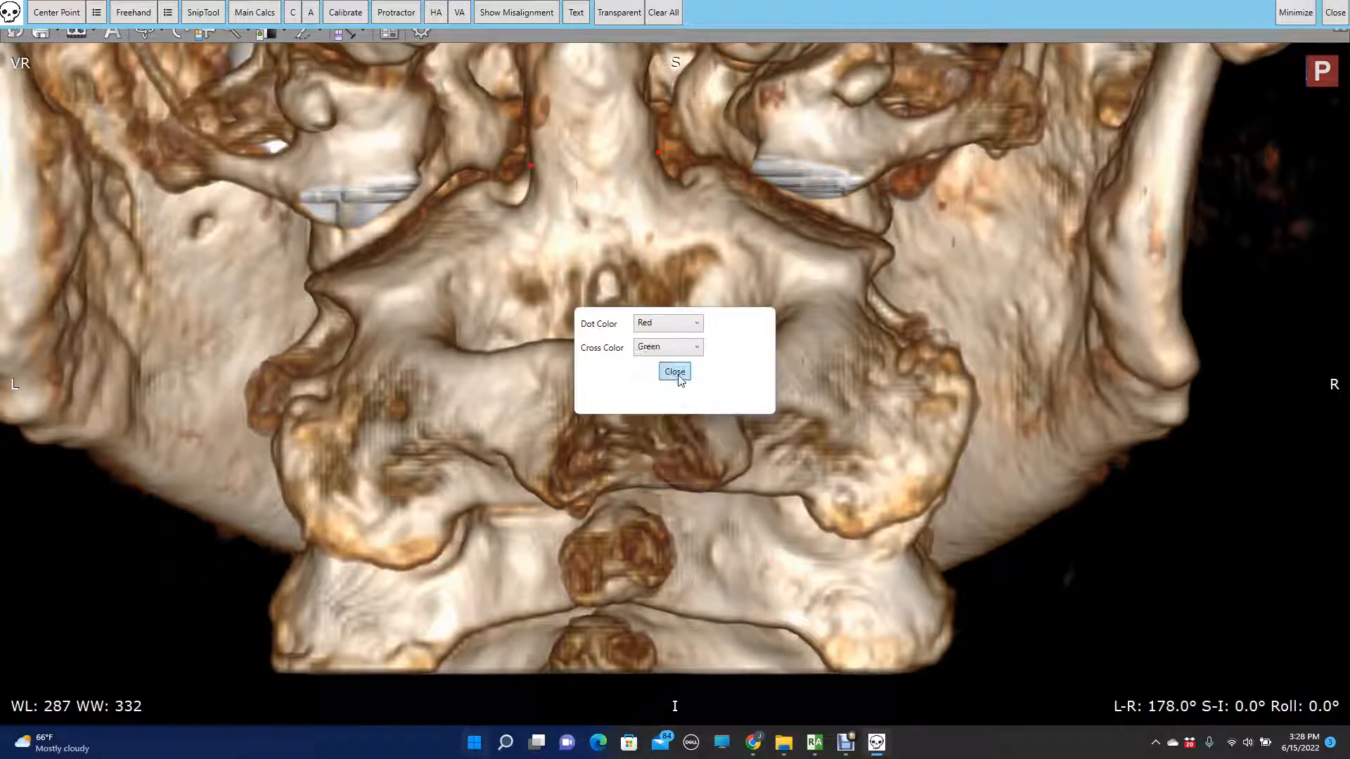
left_click(673, 377)
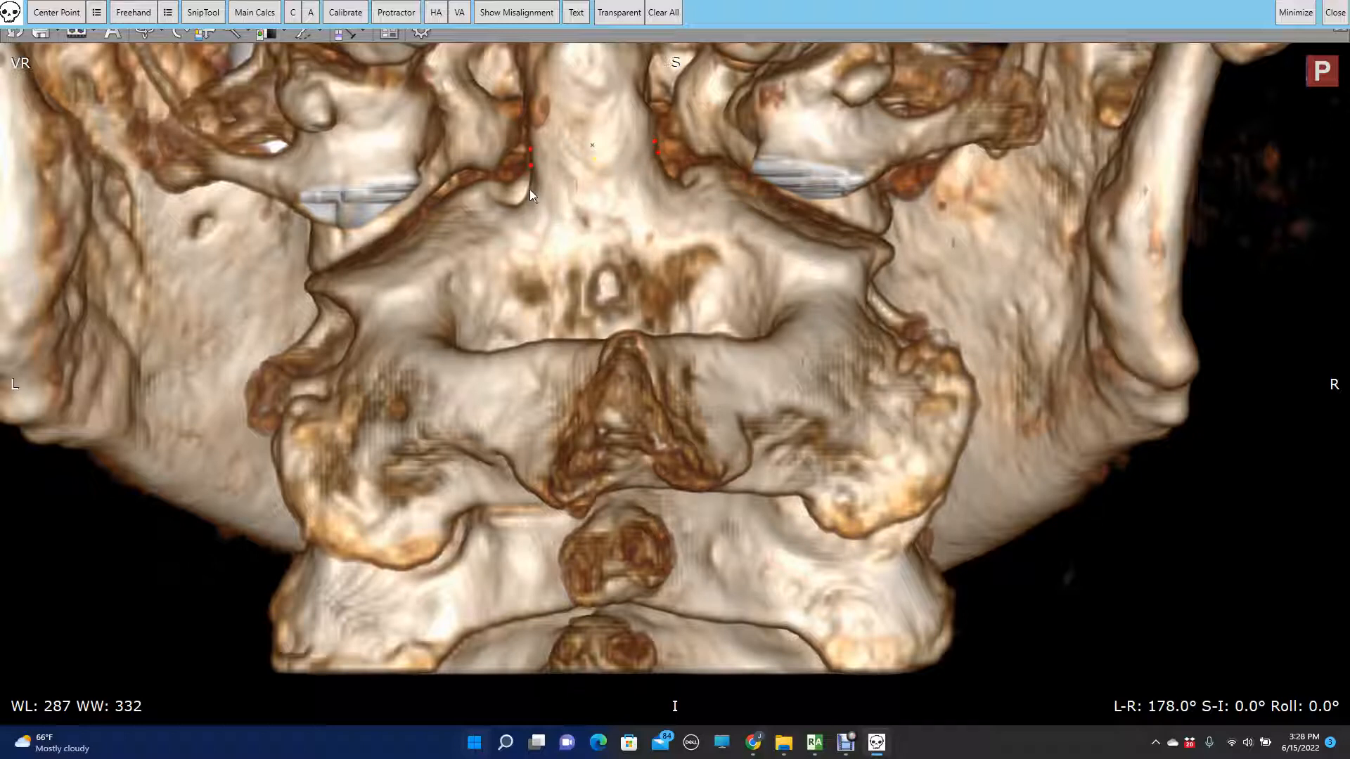
- Mark paired center-point dots on both sides of the dens, the outer and inner C2 margins, and the vertebra below
left_click(666, 171)
left_click(305, 544)
left_click(916, 543)
left_click(268, 660)
left_click(449, 341)
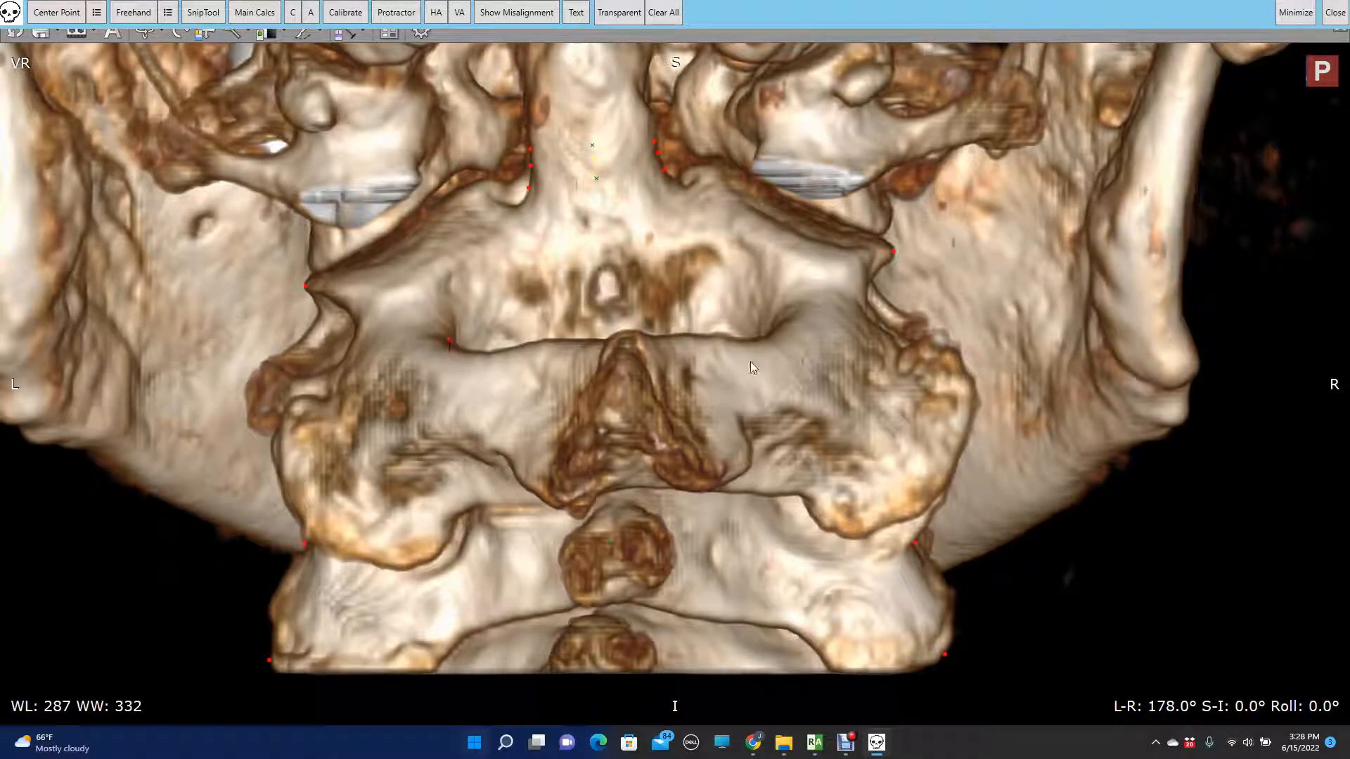
left_click(762, 328)
- Lay a vertical angle line from the dens midpoint to the lower cervical midpoint and move its label clear of the line
left_click(455, 17)
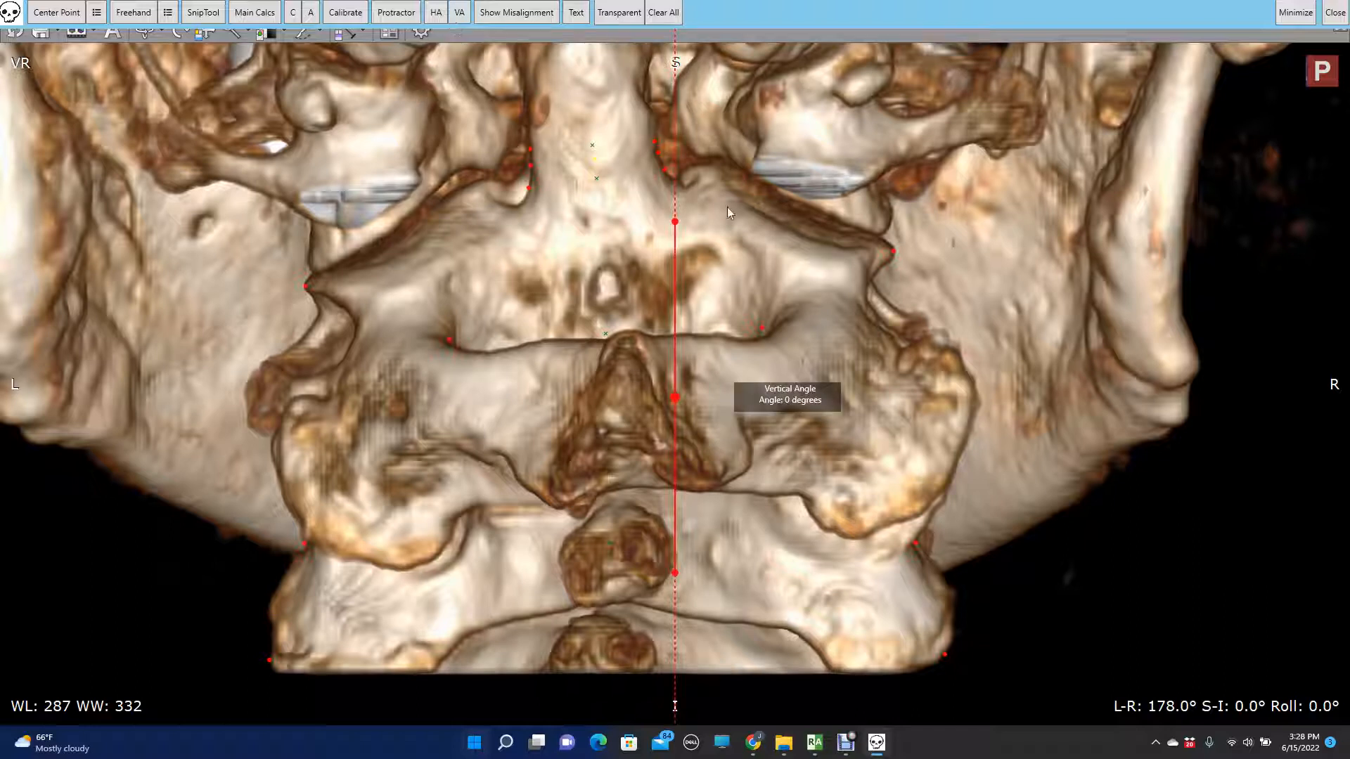
left_click_drag(676, 223, 594, 147)
left_click_drag(675, 573, 604, 659)
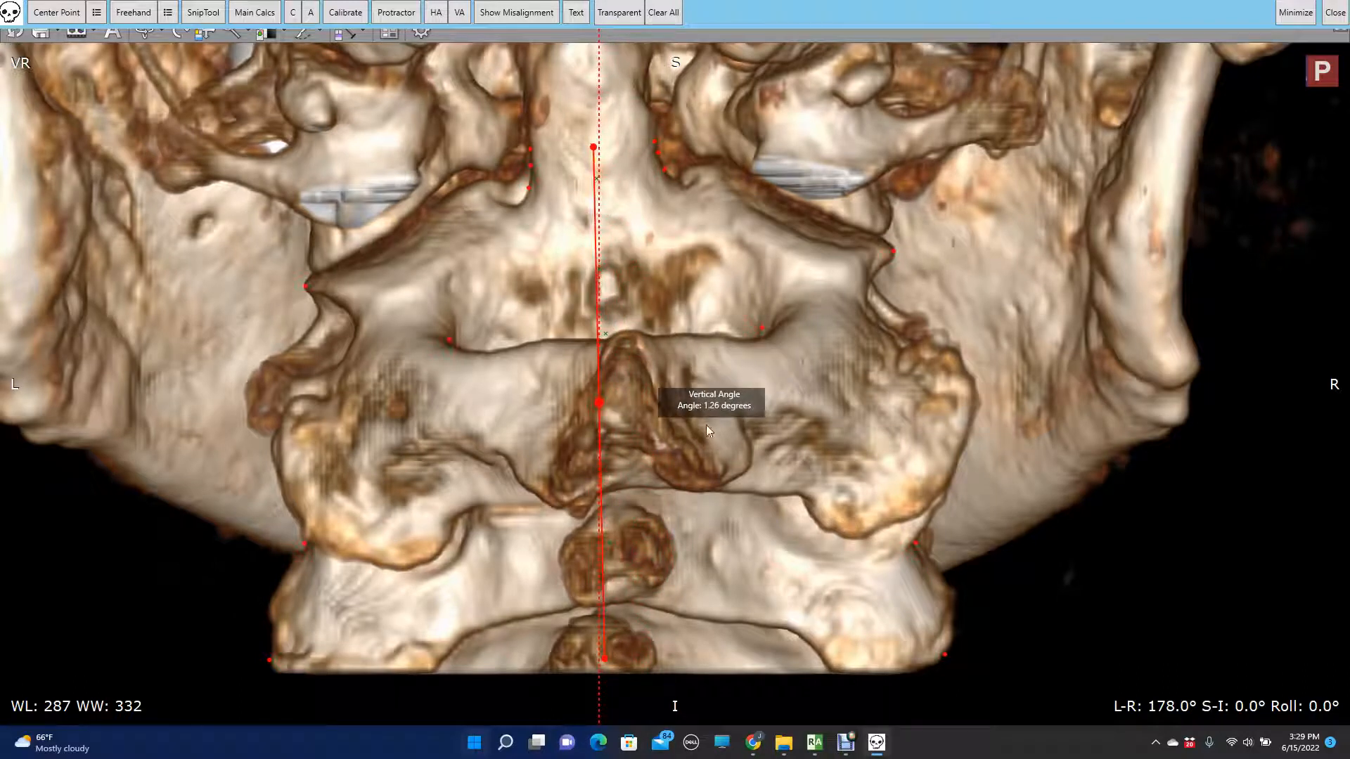
left_click_drag(708, 406, 485, 343)
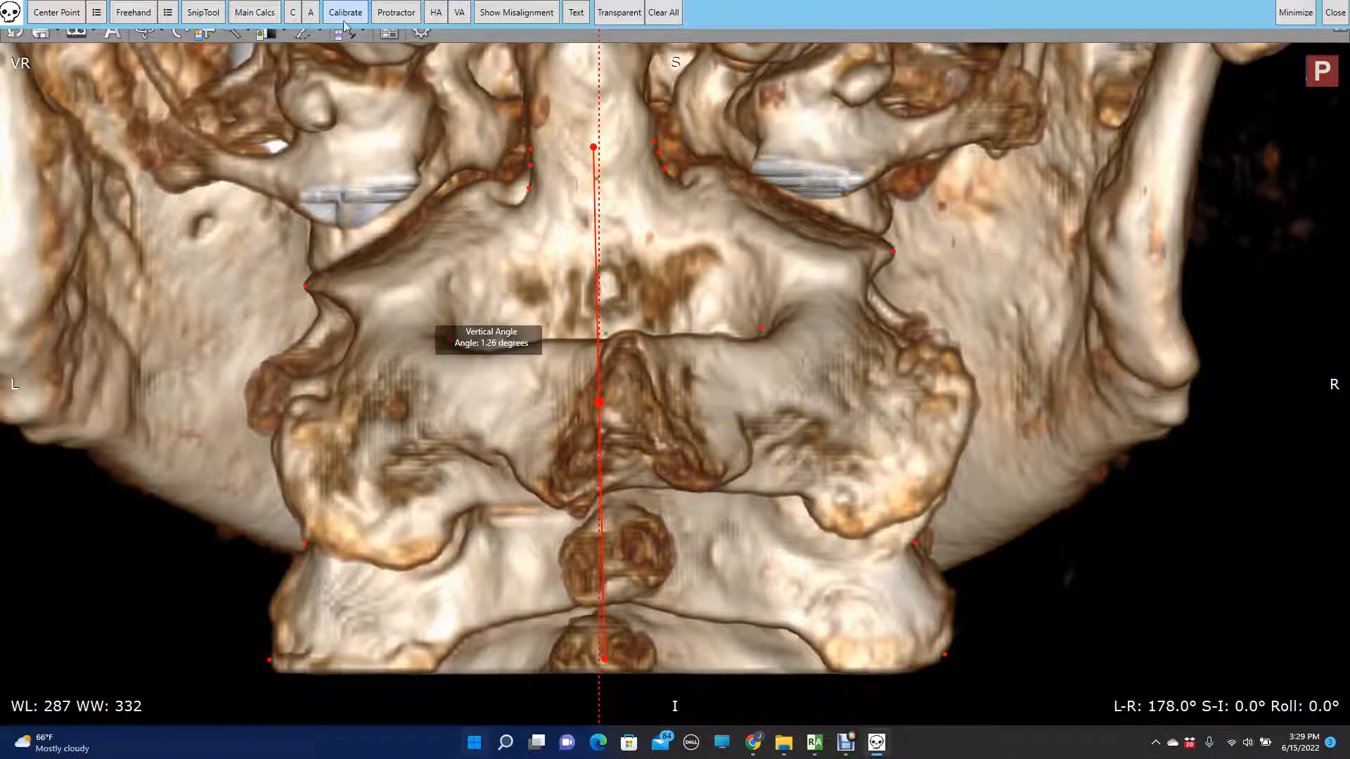
- In the main calculations, set the cervical spine tilt to L with 1.26 degrees
left_click(254, 14)
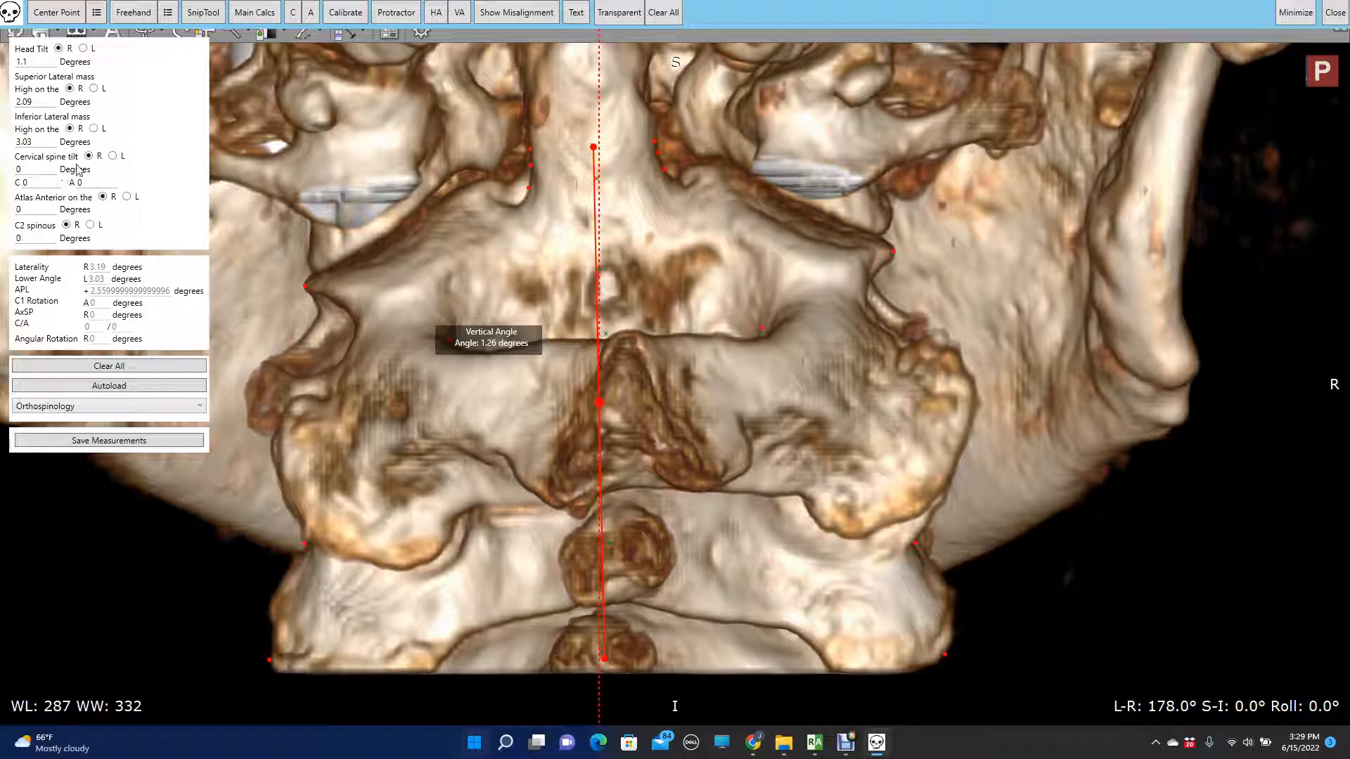
left_click(113, 156)
type("6")
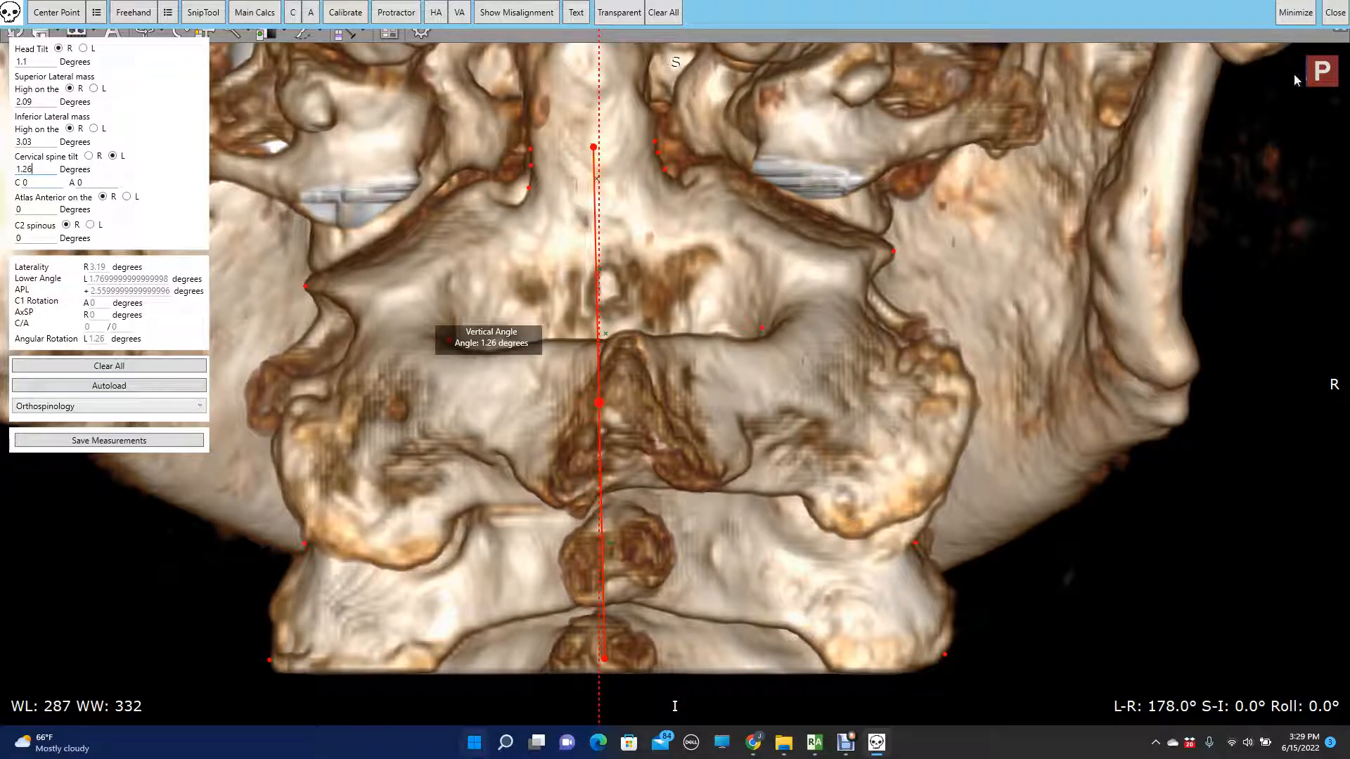
- Return to the 3D VR window, reset the cut rendering, and enlarge the posterior view around the atlas and C2
mouse_move(815, 735)
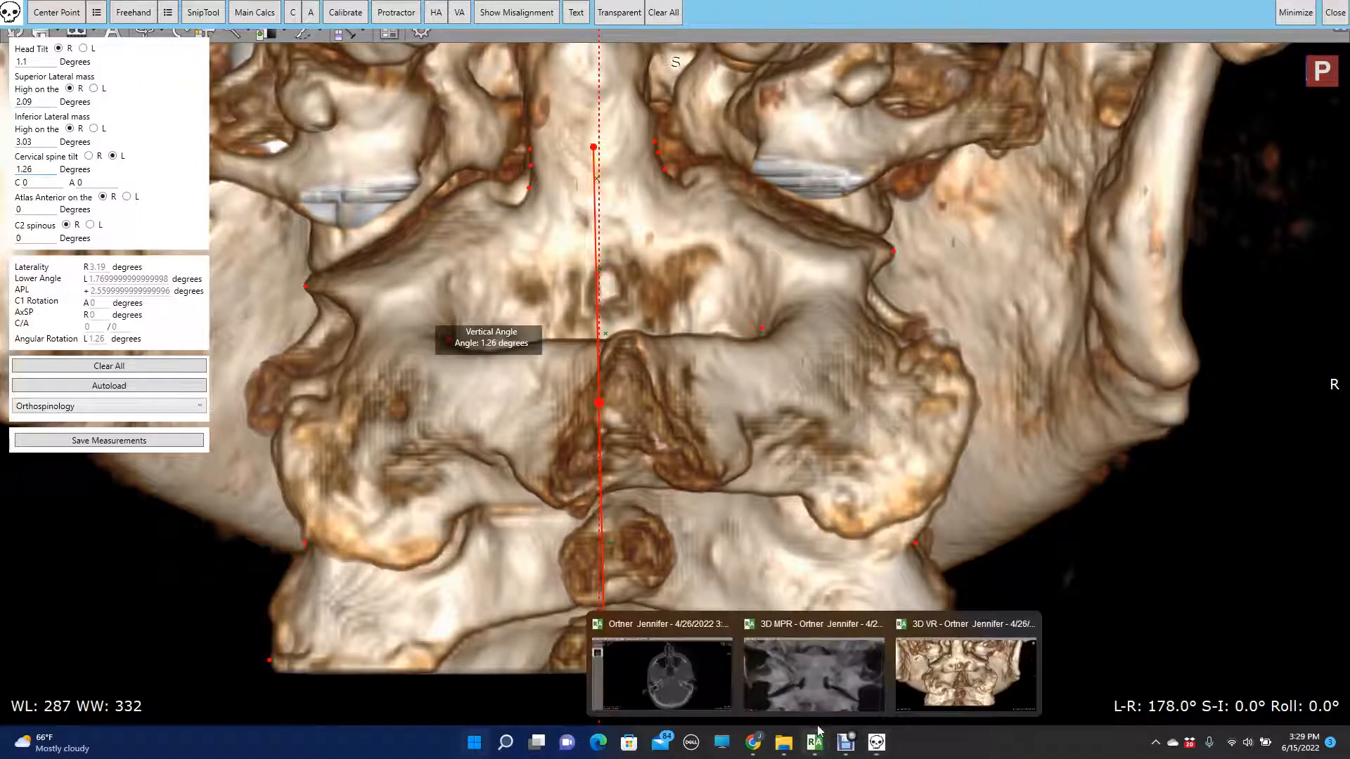
left_click(918, 676)
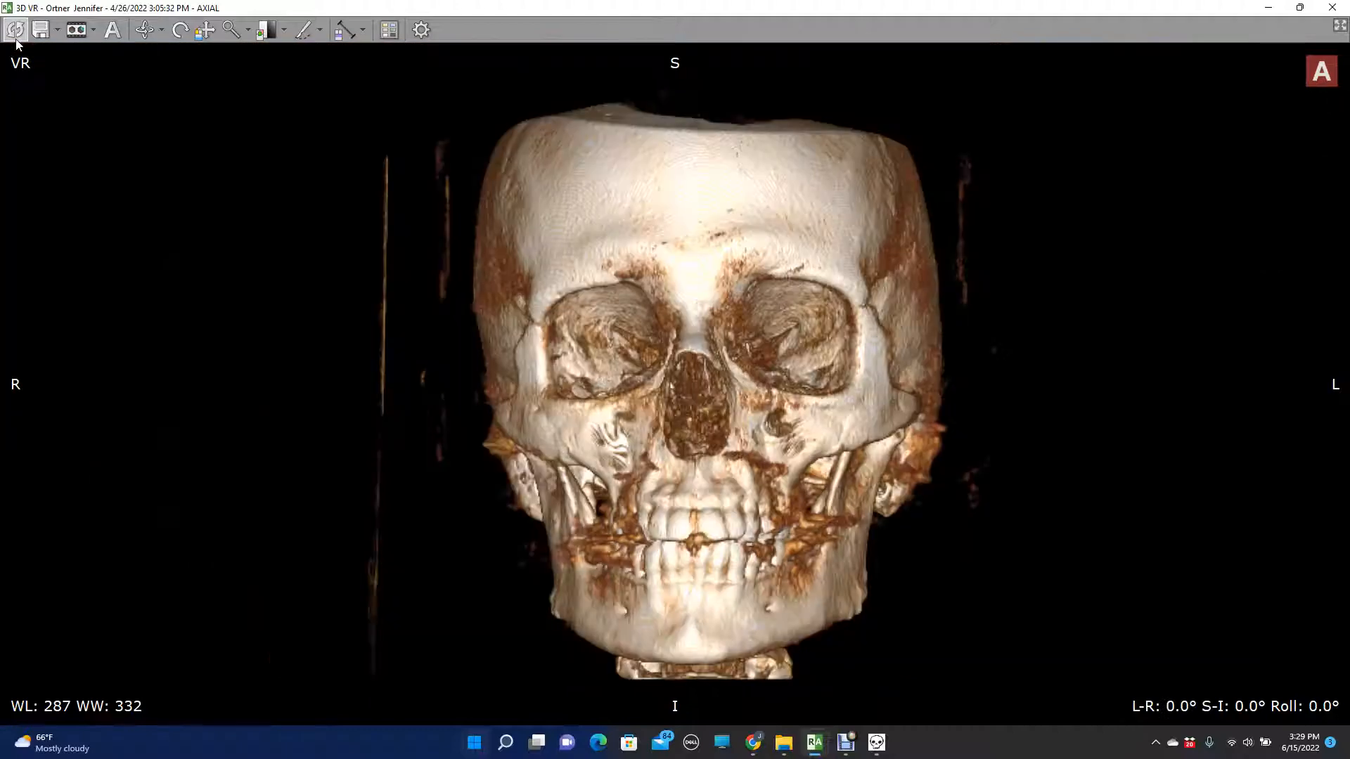
left_click(16, 36)
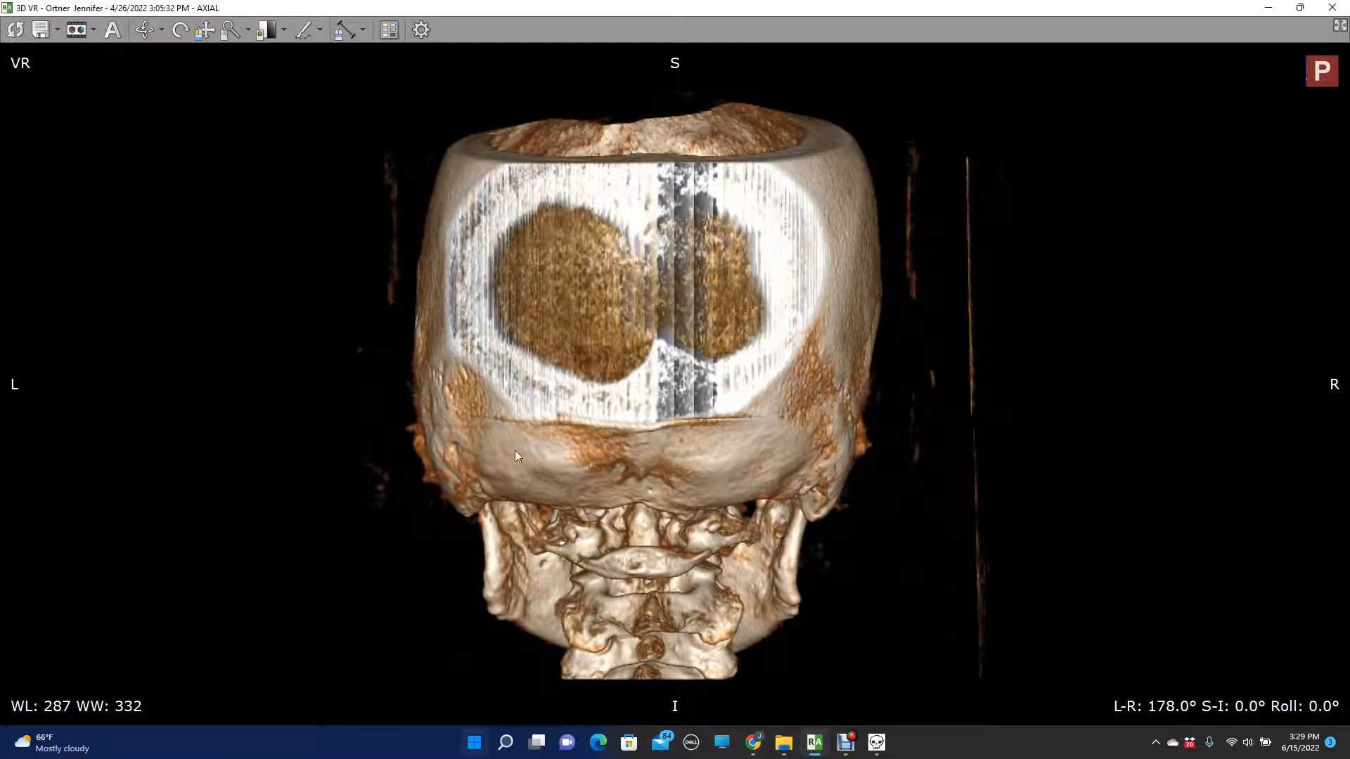
right_click_drag(648, 623, 517, 151)
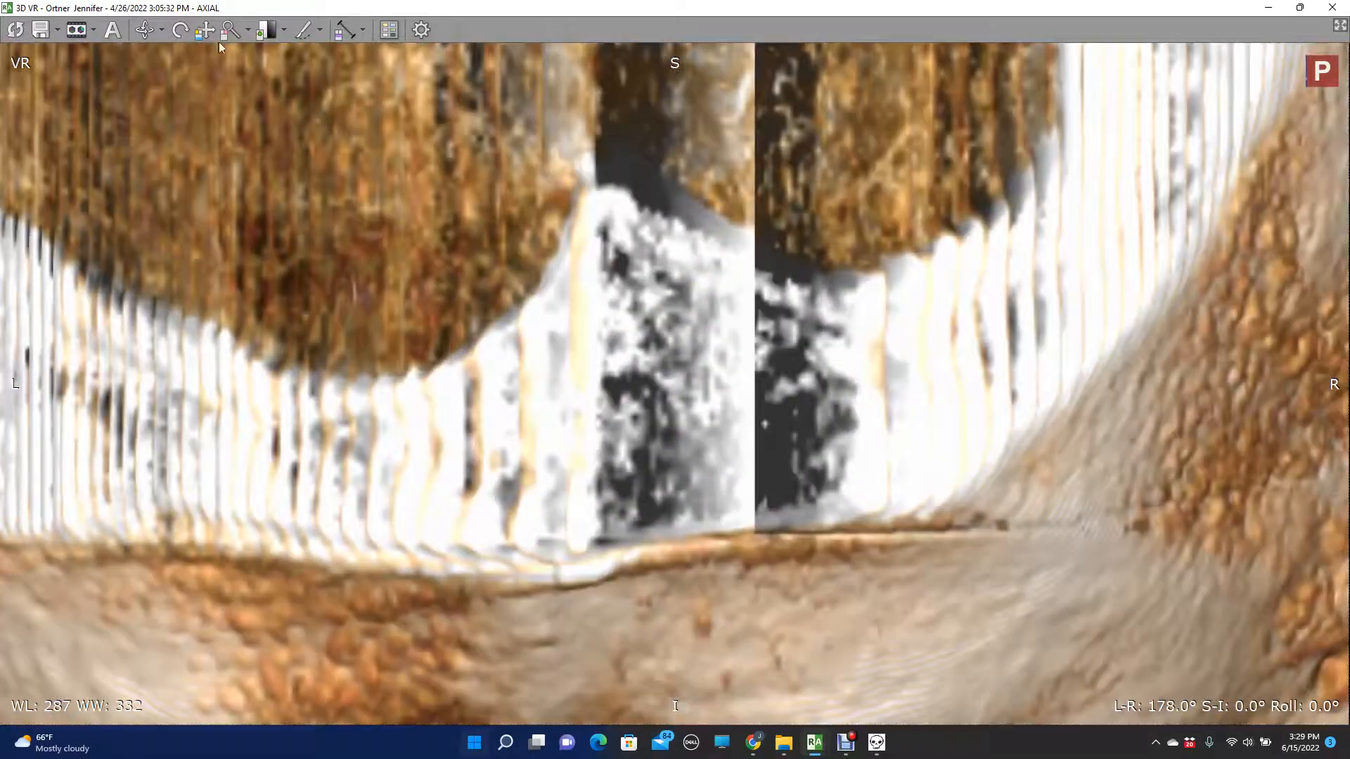
middle_click_drag(464, 289, 478, 48)
middle_click_drag(505, 371, 520, 192)
middle_click_drag(575, 395, 662, 264)
middle_click_drag(635, 417, 645, 313)
right_click_drag(622, 564, 628, 429)
middle_click_drag(632, 492, 625, 210)
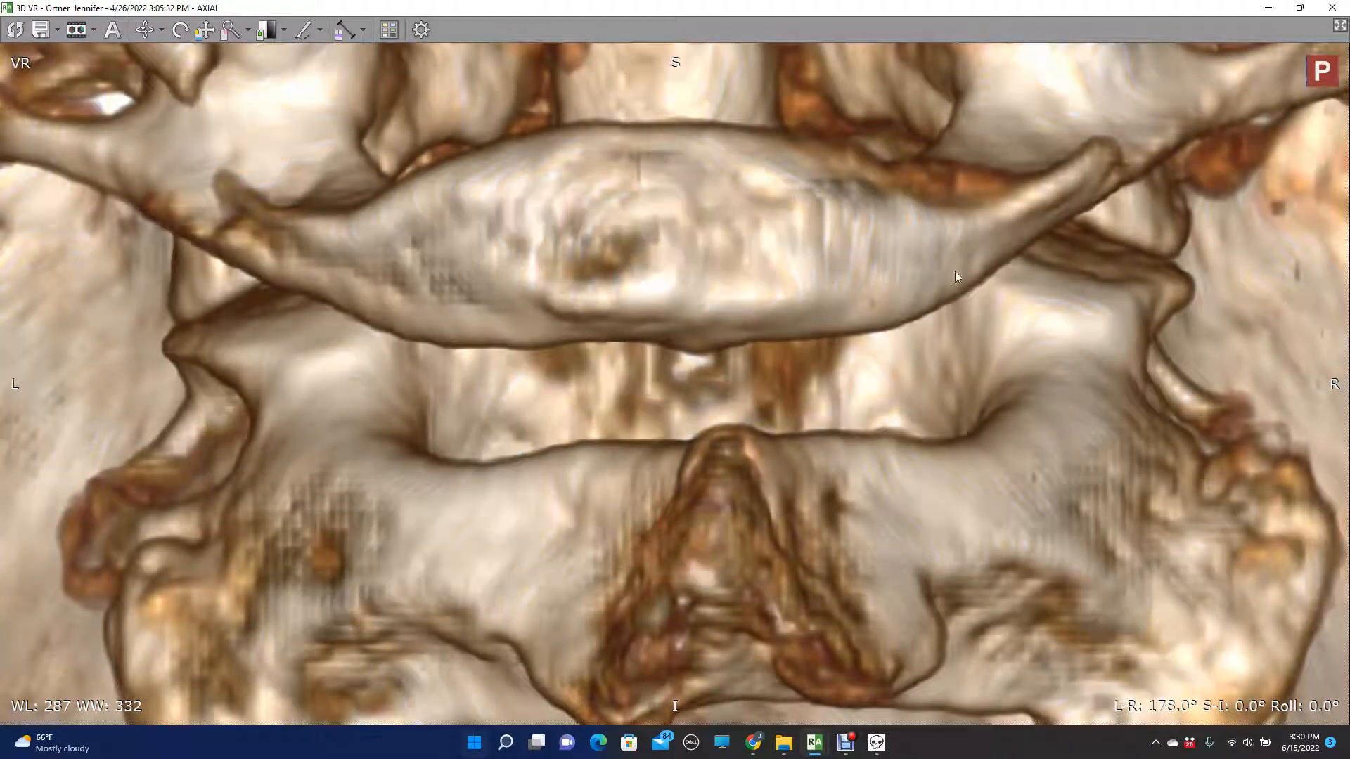
- Tilt the posterior view to S-I -13° to separate the atlas's posterior arch from C2, and recenter it
key("Up")
key("Up")
key("Up")
key("Up")
key("Up")
key("Up")
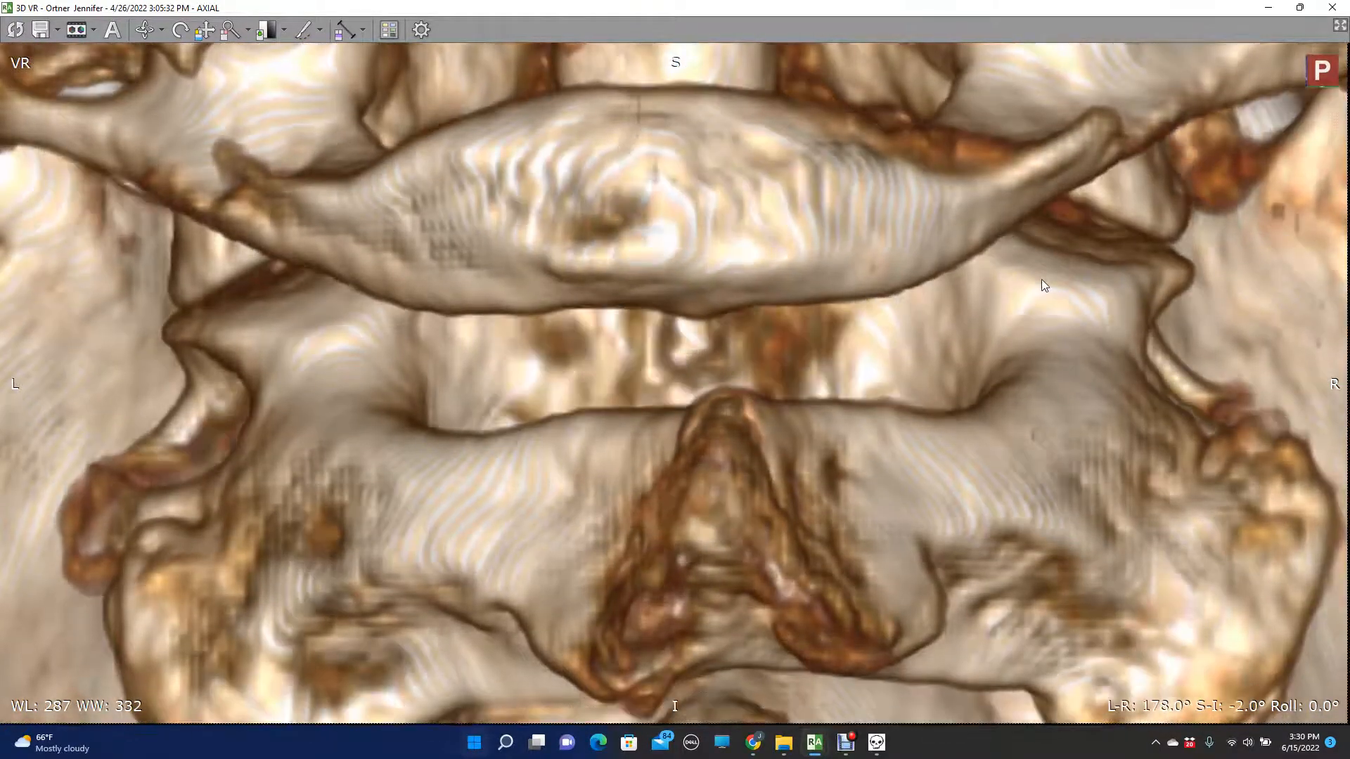
key("Up")
key("Up")
key("Up")
key("Up")
key("Up")
key("Up")
key("Up")
key("Up")
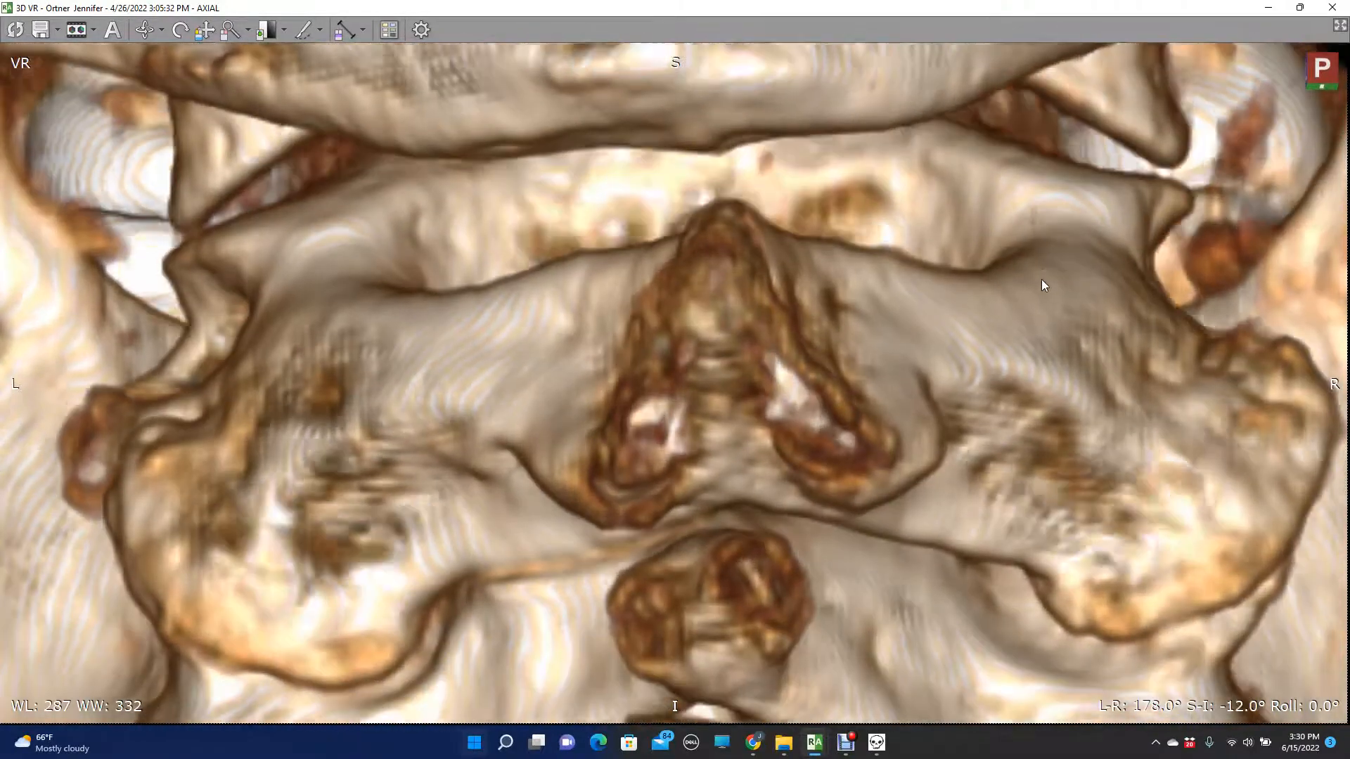
key("Down")
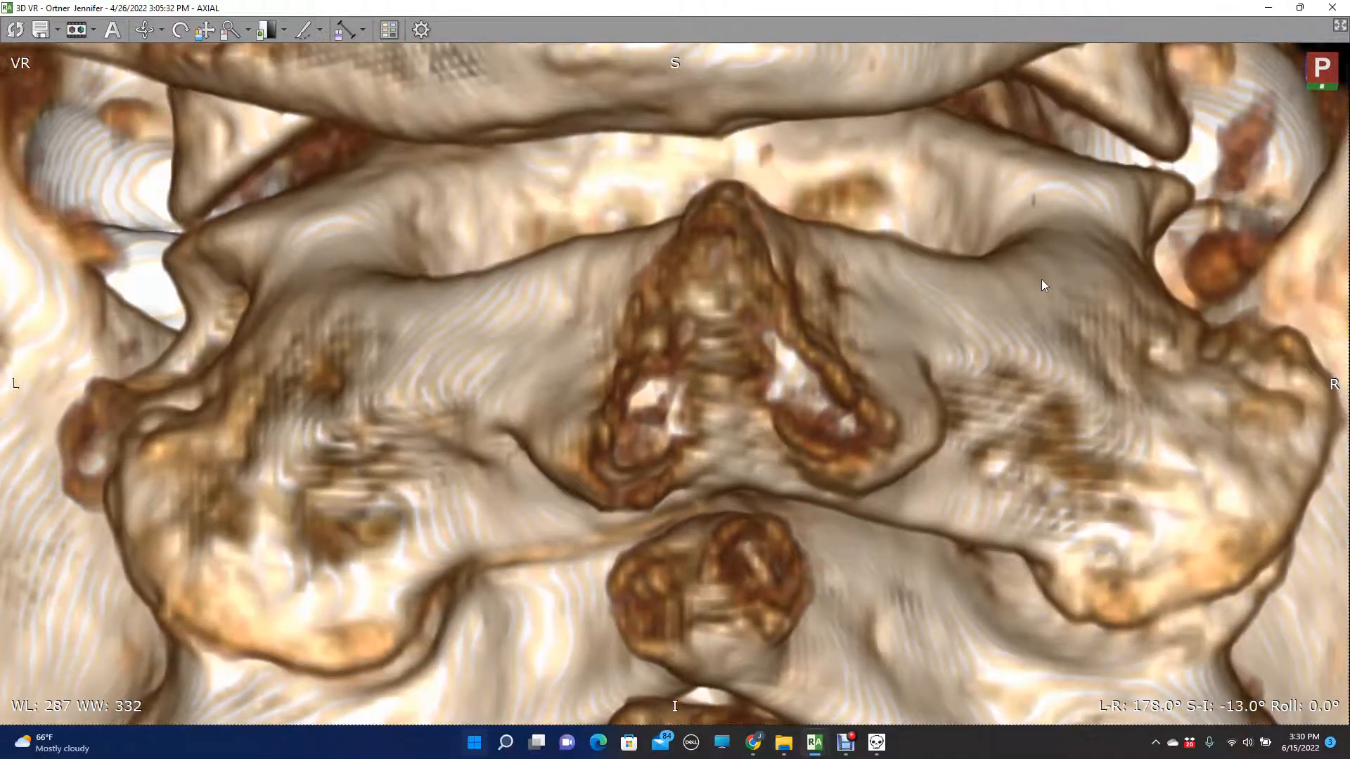
middle_click_drag(869, 211, 834, 308)
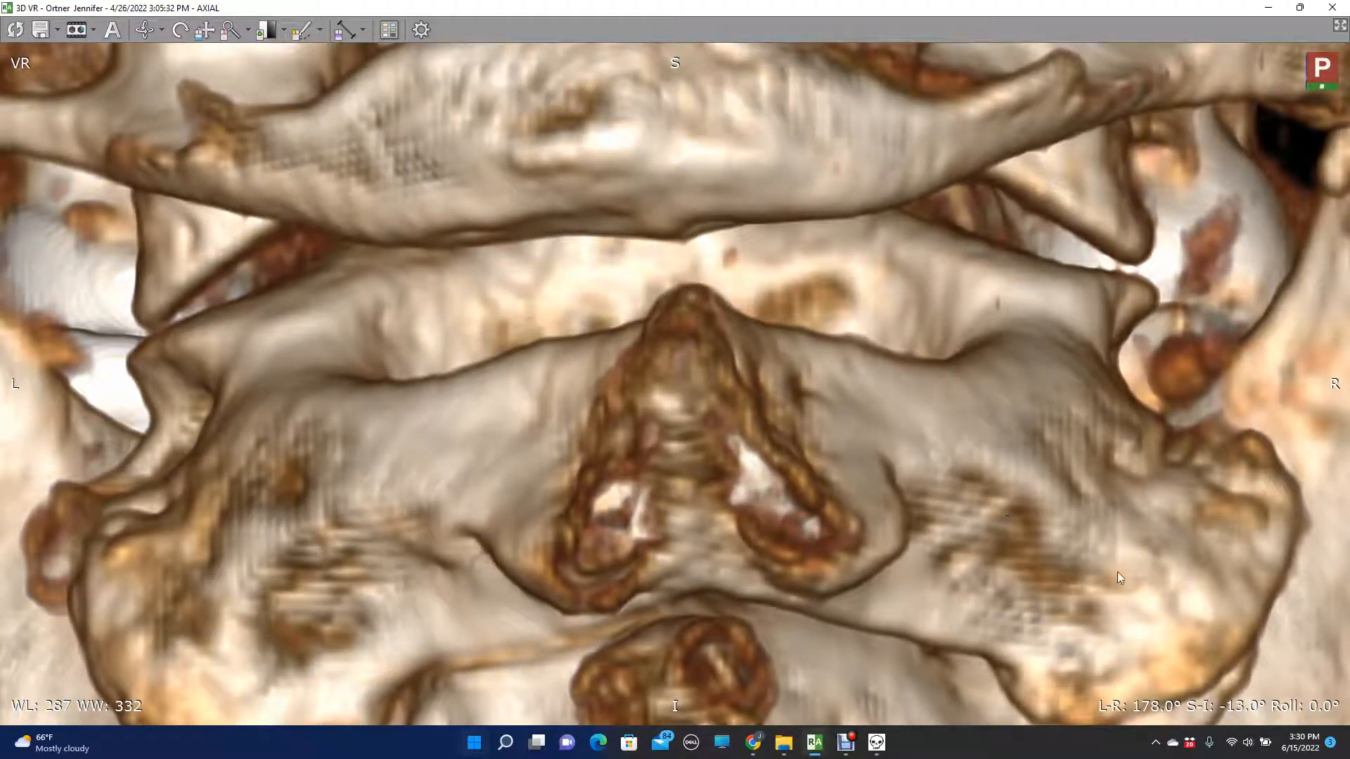
- Cut away C2 below the atlas's posterior arch, along with the remaining lower vertebrae and lower jaw
mouse_move(1289, 700)
left_mouse_down()
mouse_move(1316, 616)
mouse_move(1326, 468)
mouse_move(1308, 376)
mouse_move(1221, 339)
mouse_move(1157, 270)
mouse_move(1040, 247)
mouse_move(765, 151)
mouse_move(611, 128)
mouse_move(602, 174)
mouse_move(516, 157)
mouse_move(382, 194)
mouse_move(138, 336)
mouse_move(65, 419)
mouse_move(106, 710)
mouse_move(675, 720)
left_mouse_up()
key("Delete")
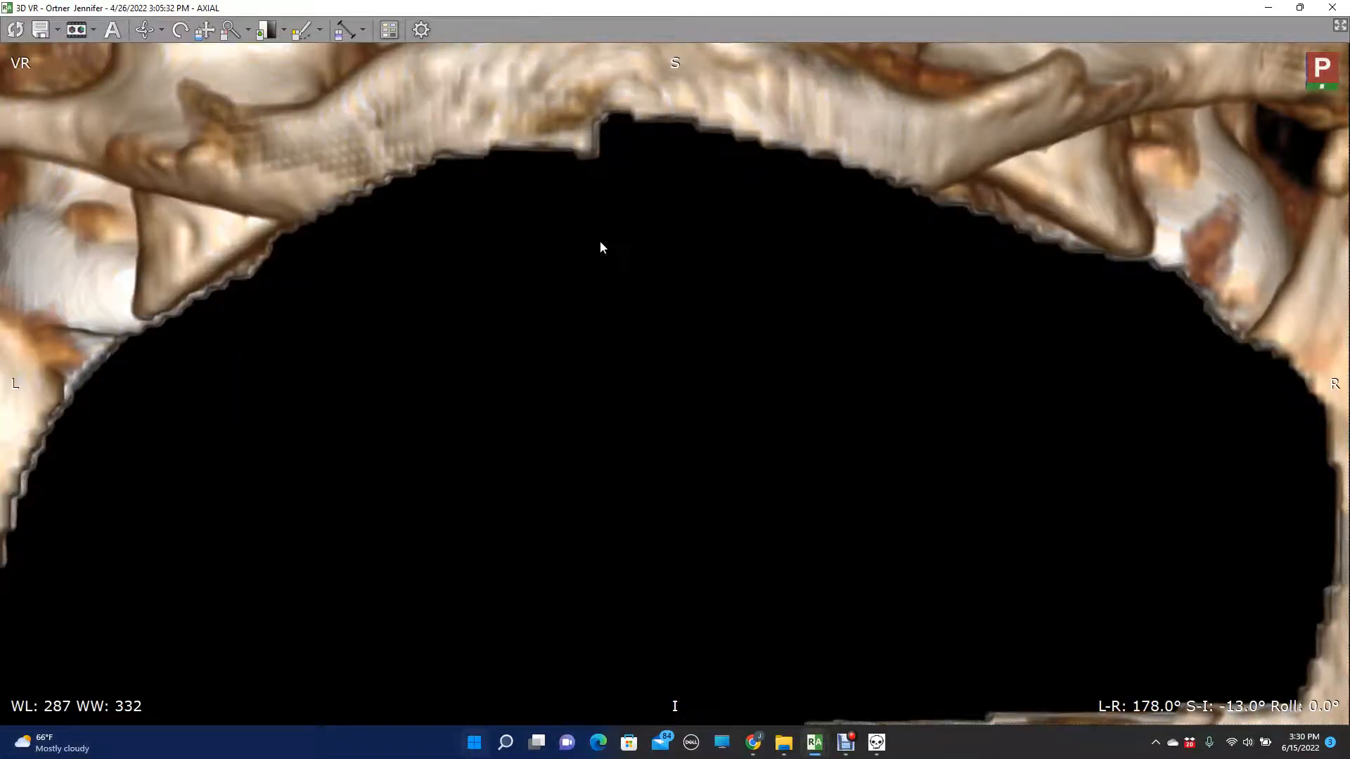
left_click(232, 33)
left_click_drag(538, 306, 539, 536)
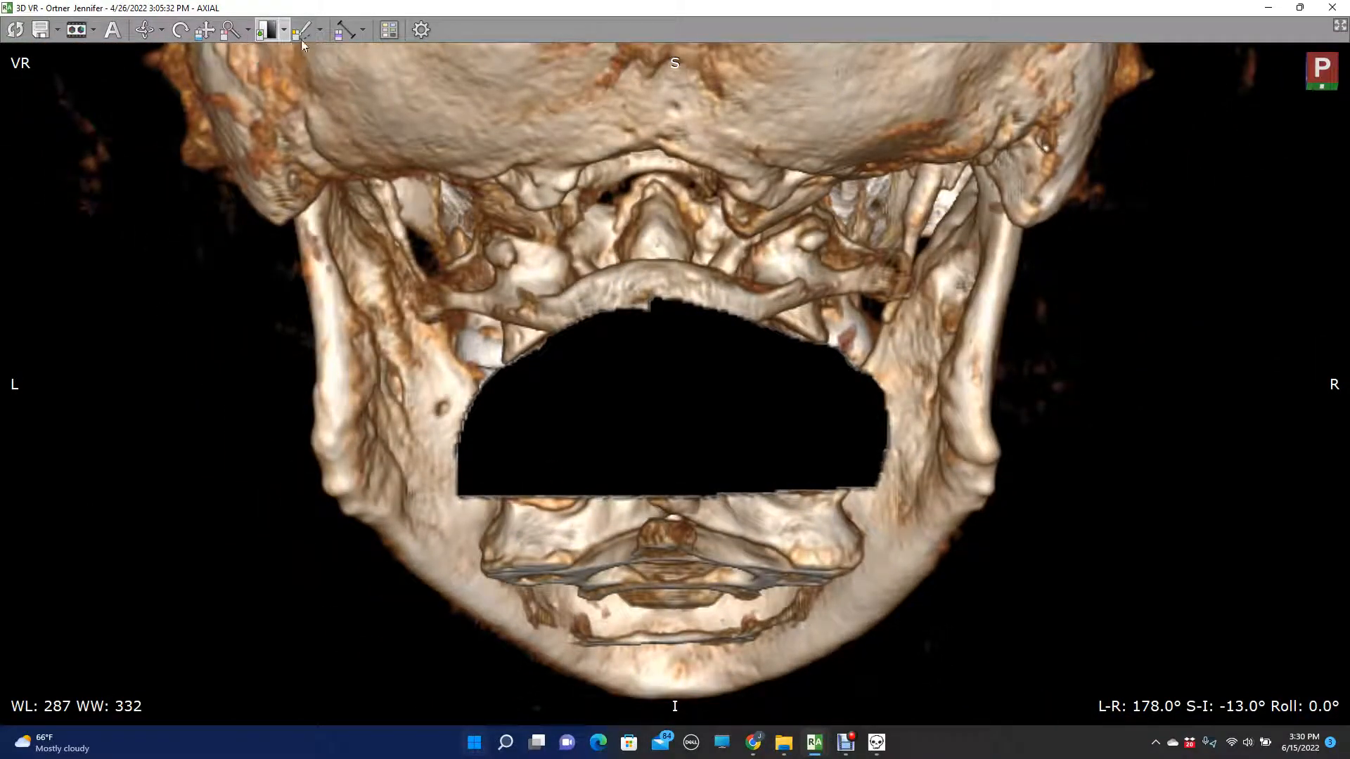
mouse_move(643, 446)
left_mouse_down()
mouse_move(378, 636)
mouse_move(970, 587)
mouse_move(993, 369)
left_mouse_up()
key("Delete")
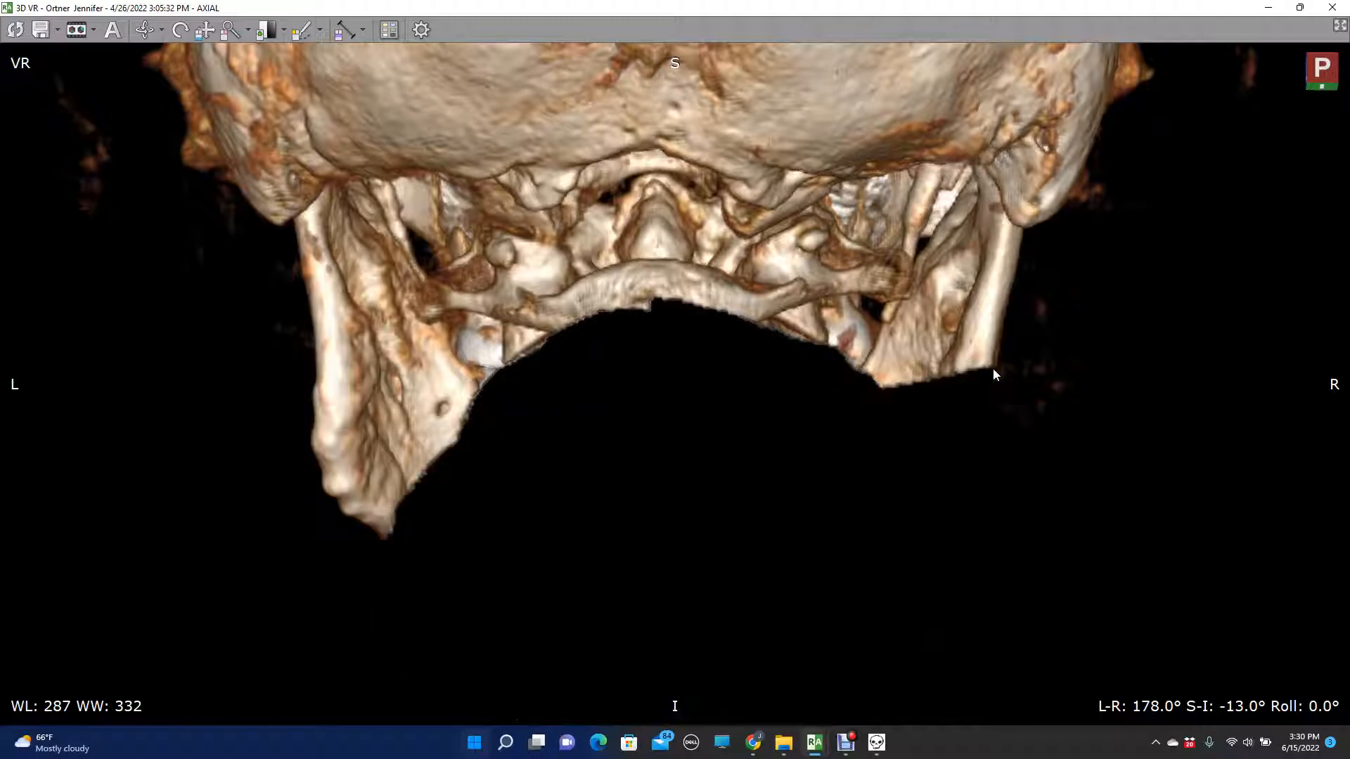
- Rotate the trimmed skull to an inferior view at L-R -2°, S-I -75° and Roll 180°
key("Up")
key("Up")
key("Up")
key("Up")
key("Up")
key("Up")
key("Up")
key("Up")
key("Up")
key("Up")
key("Up")
key("Up")
key("Up")
key("Up")
key("Up")
key("Up")
key("Up")
key("Up")
key("Up")
key("Up")
key("Up")
key("Up")
key("Up")
key("Up")
key("Up")
key("Up")
key("Up")
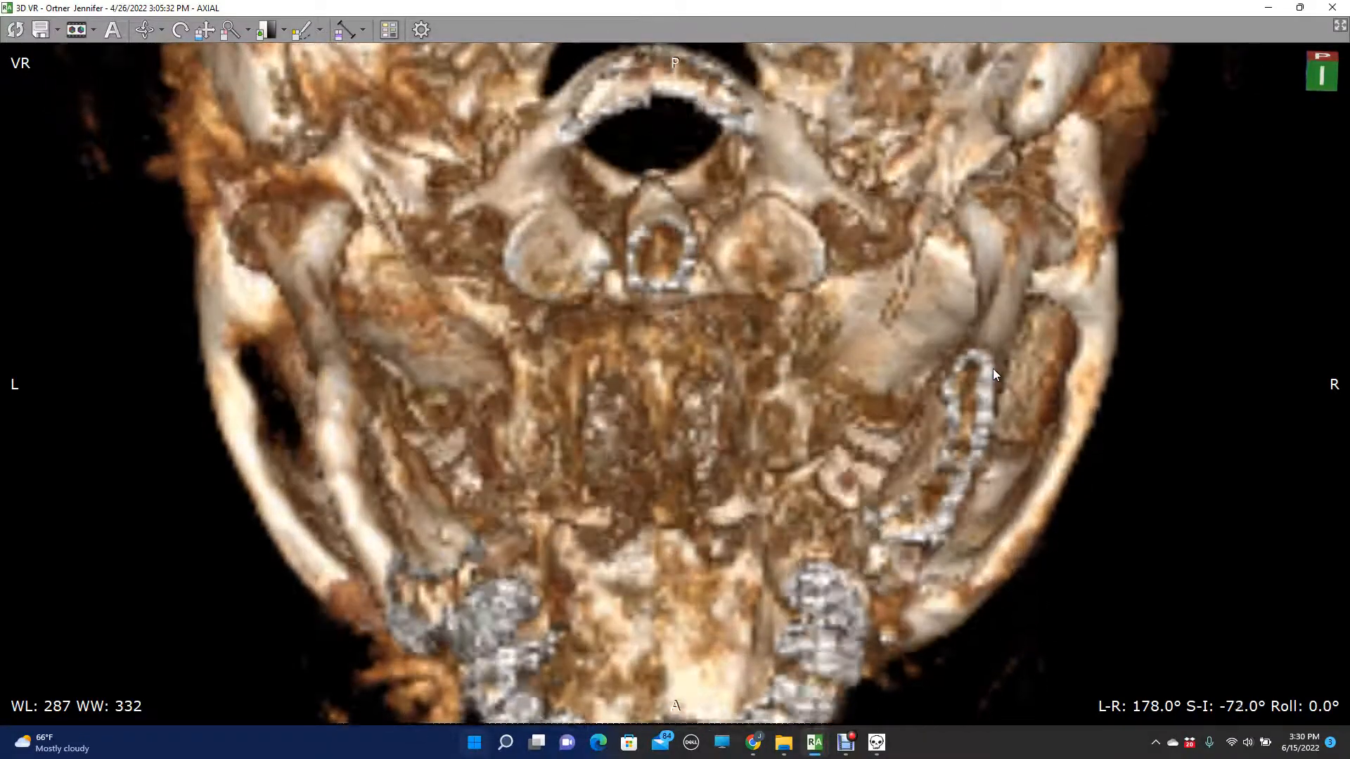
key("Up")
key("Up")
key("Up")
key("Up")
key("Up")
key("Up")
key("Up")
key("Up")
key("Up")
key("Up")
key("Up")
key("Up")
key("Up")
key("Up")
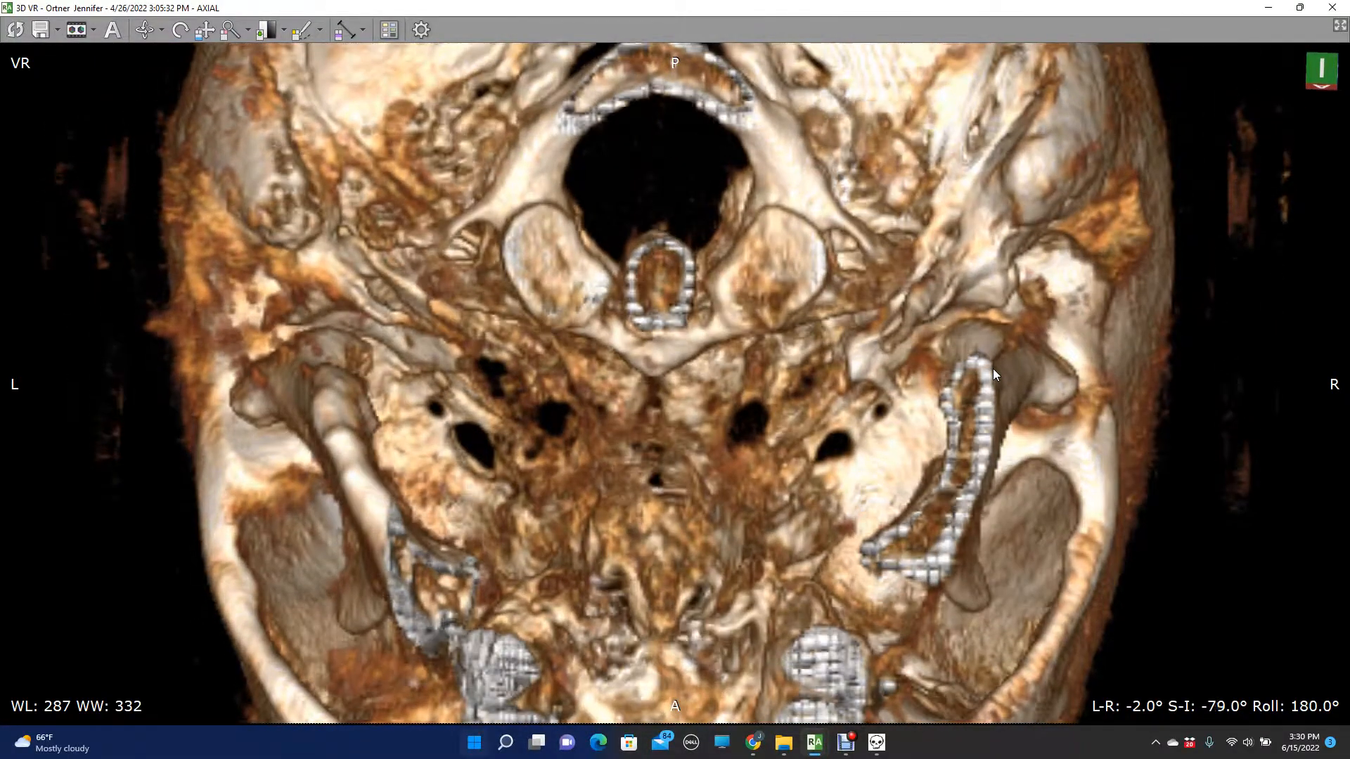
key("Up")
key("Up")
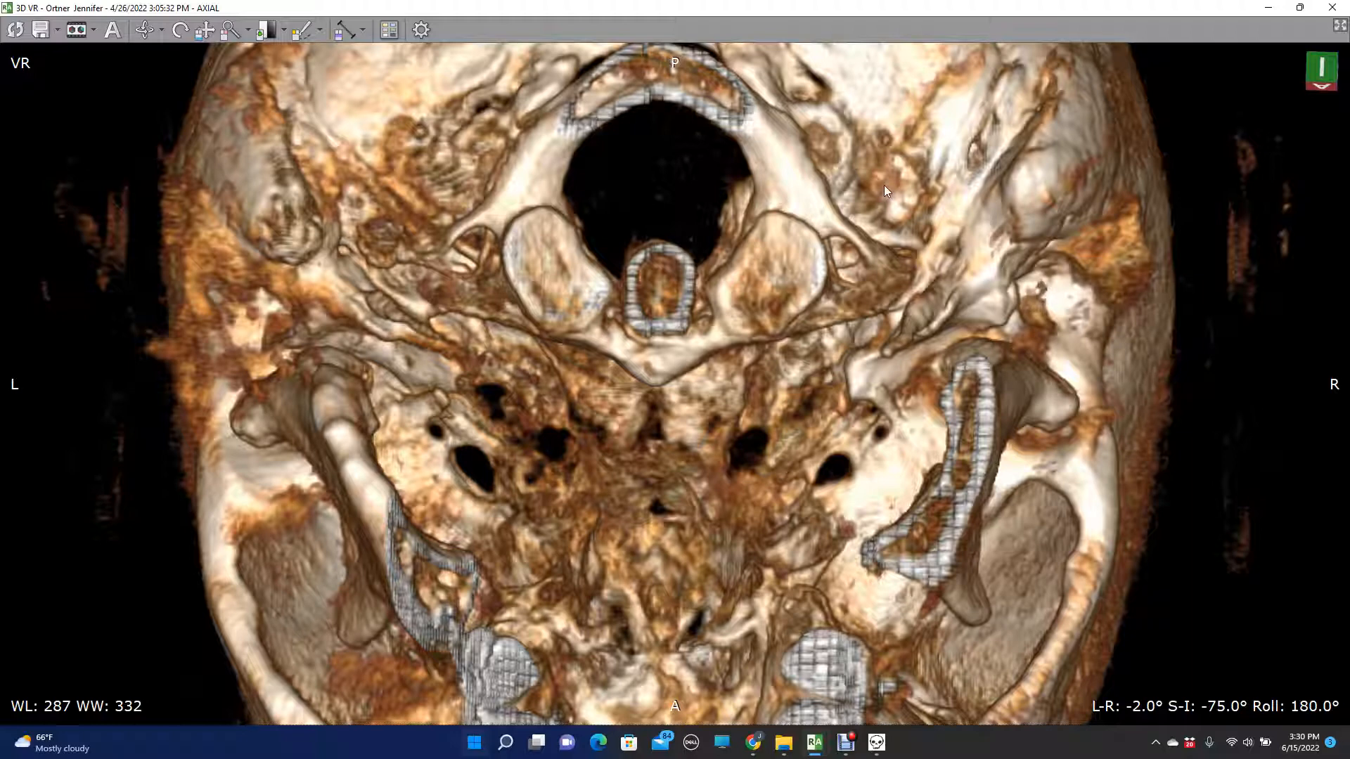
- Draw a midline distance line about 8.44 cm long through the atlas and a transverse one about 3.75 cm across its lateral masses
left_click(343, 30)
left_click_drag(646, 100, 657, 699)
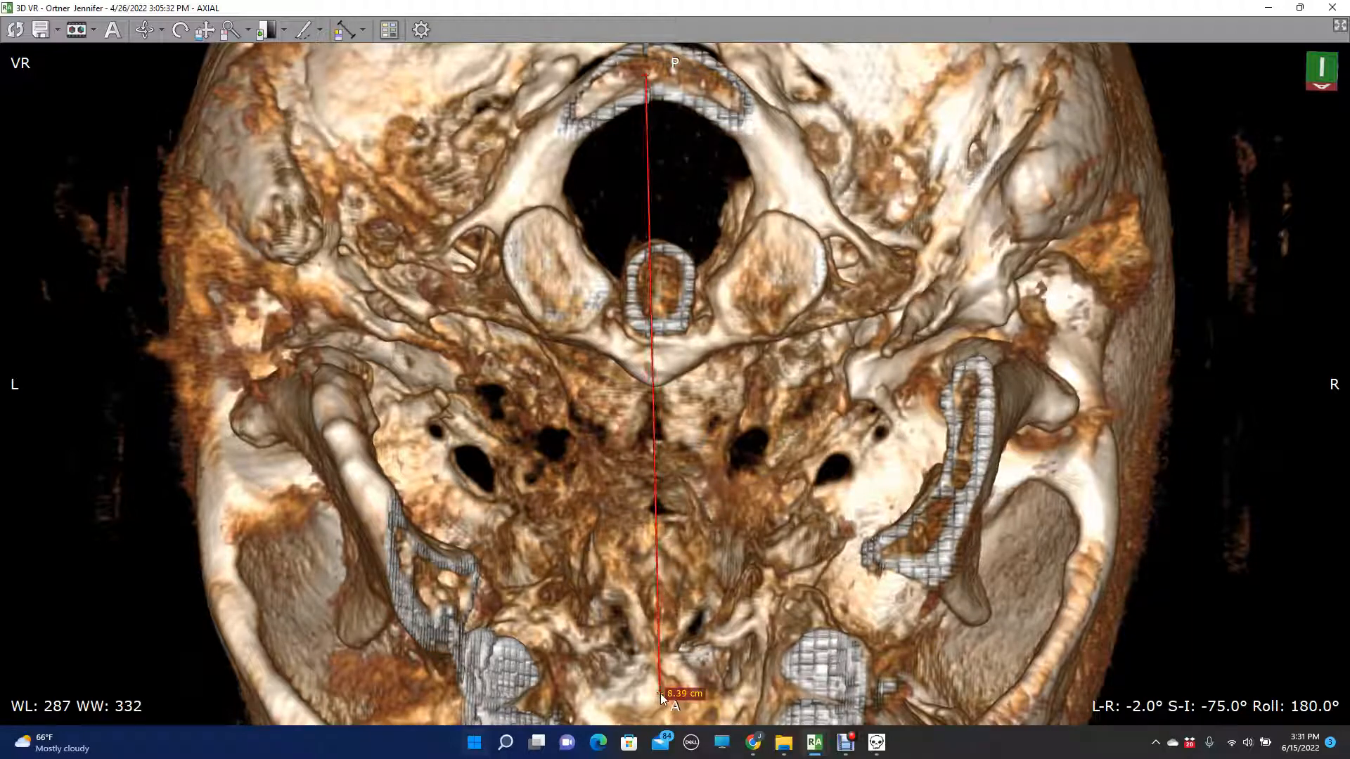
left_click_drag(534, 205, 811, 214)
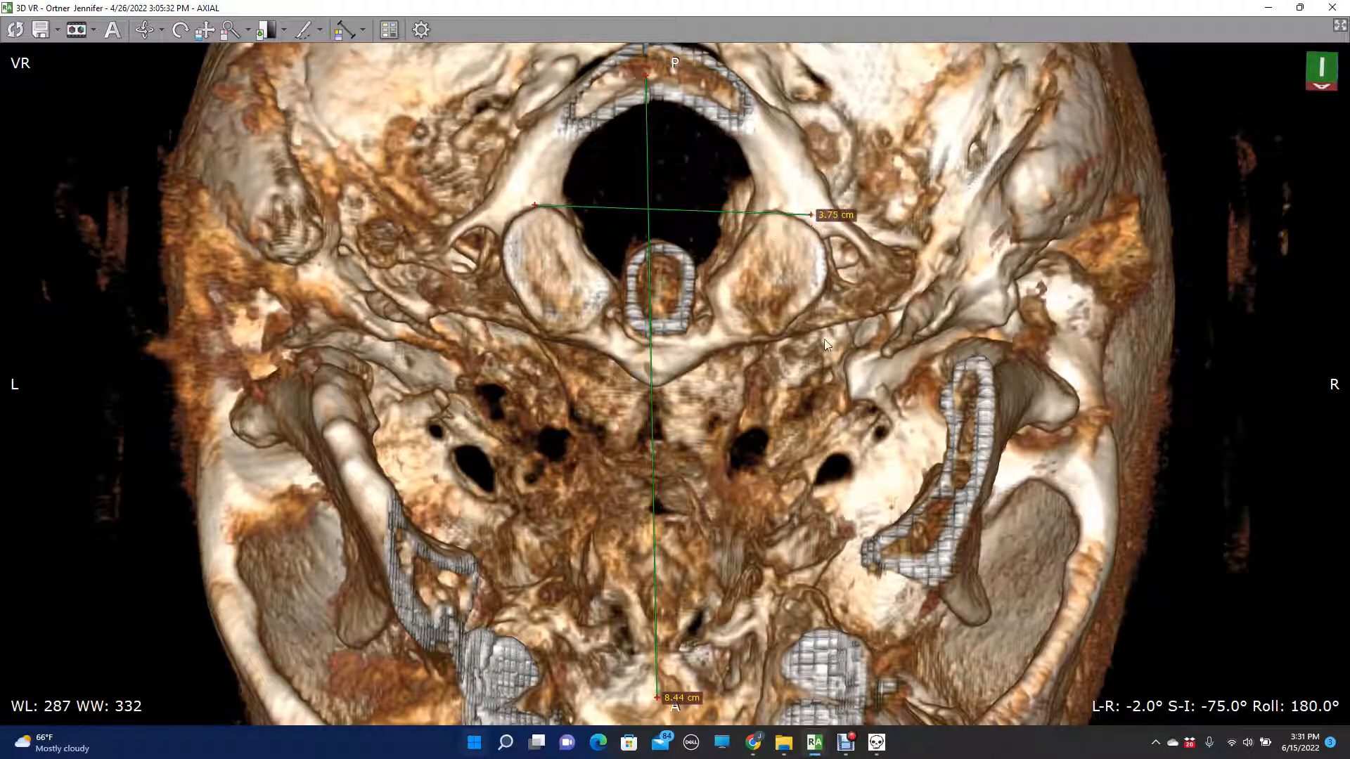
- Bring back the measurement overlay, clear its old marks, and align a horizontal angle line with the transverse line, extending both ends outward
left_click(876, 743)
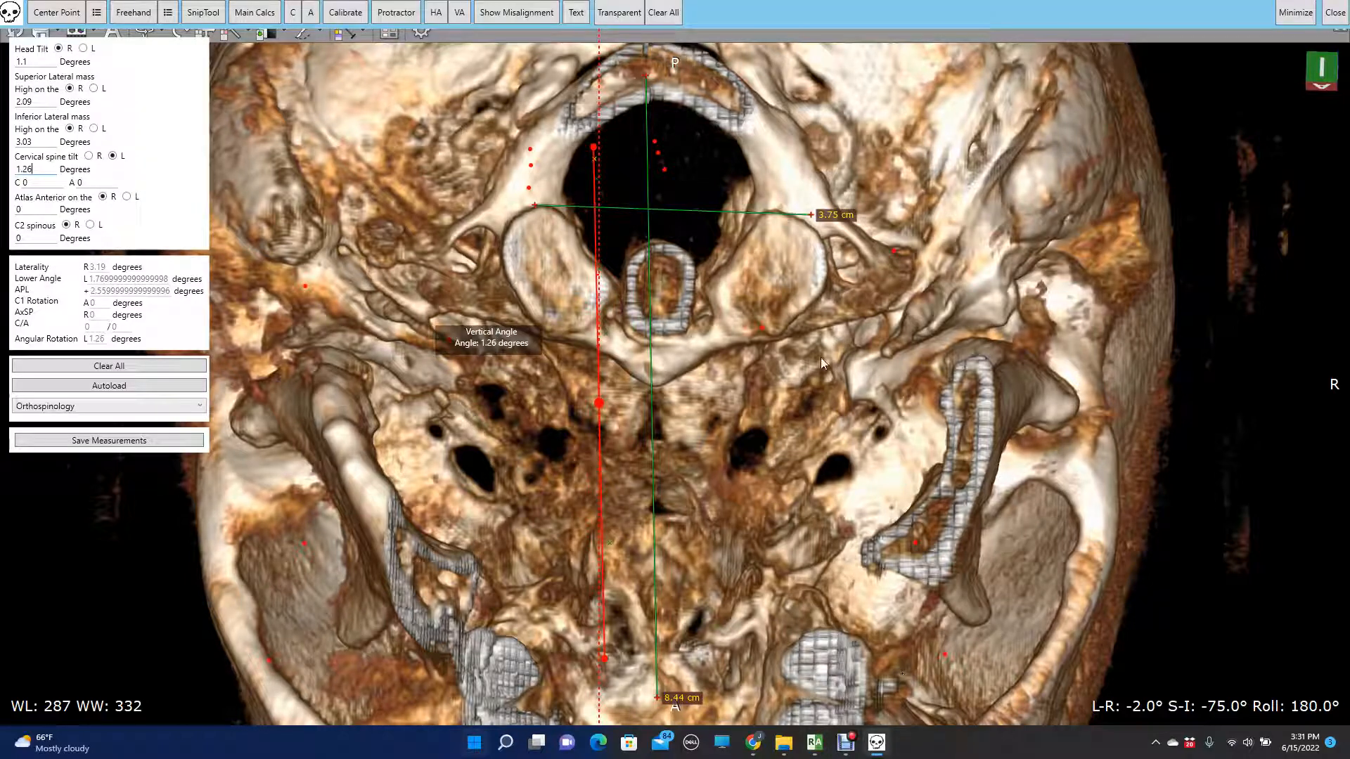
left_click(664, 9)
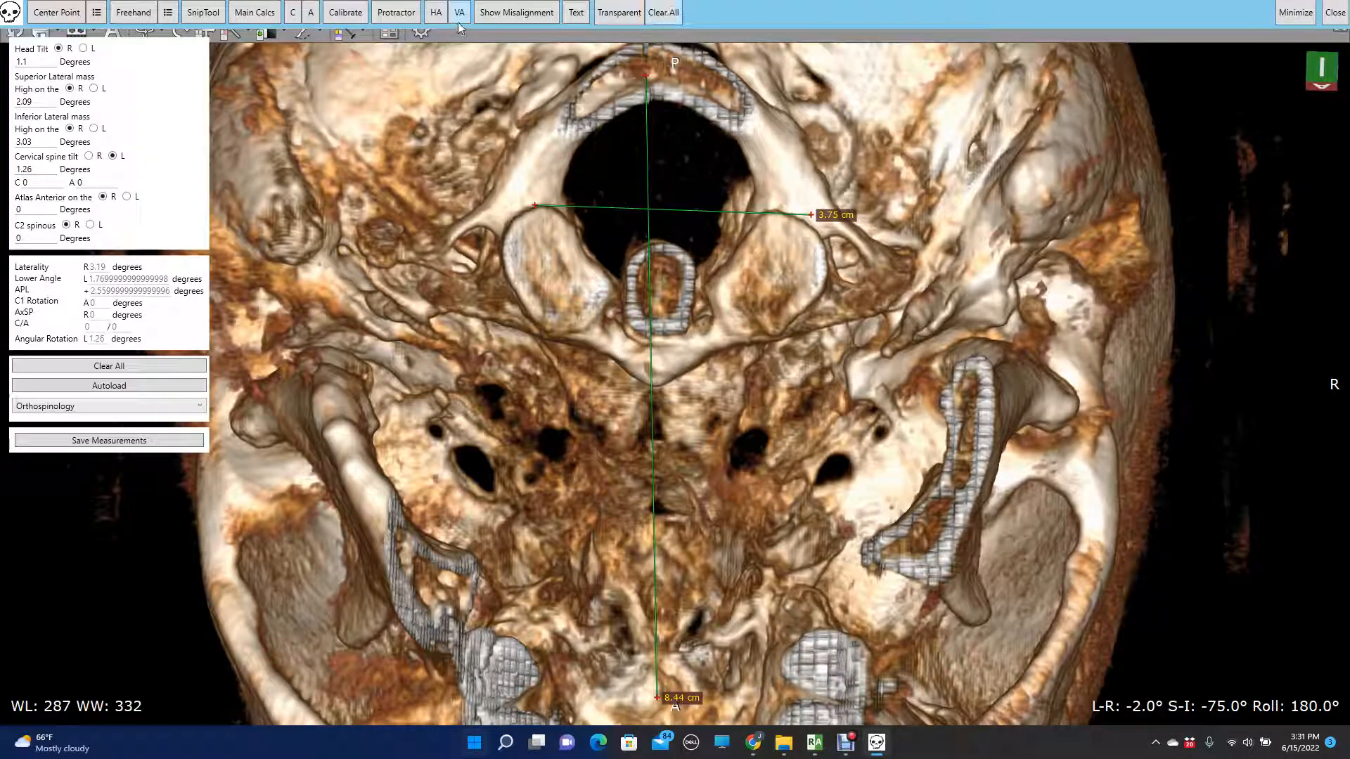
left_click(438, 14)
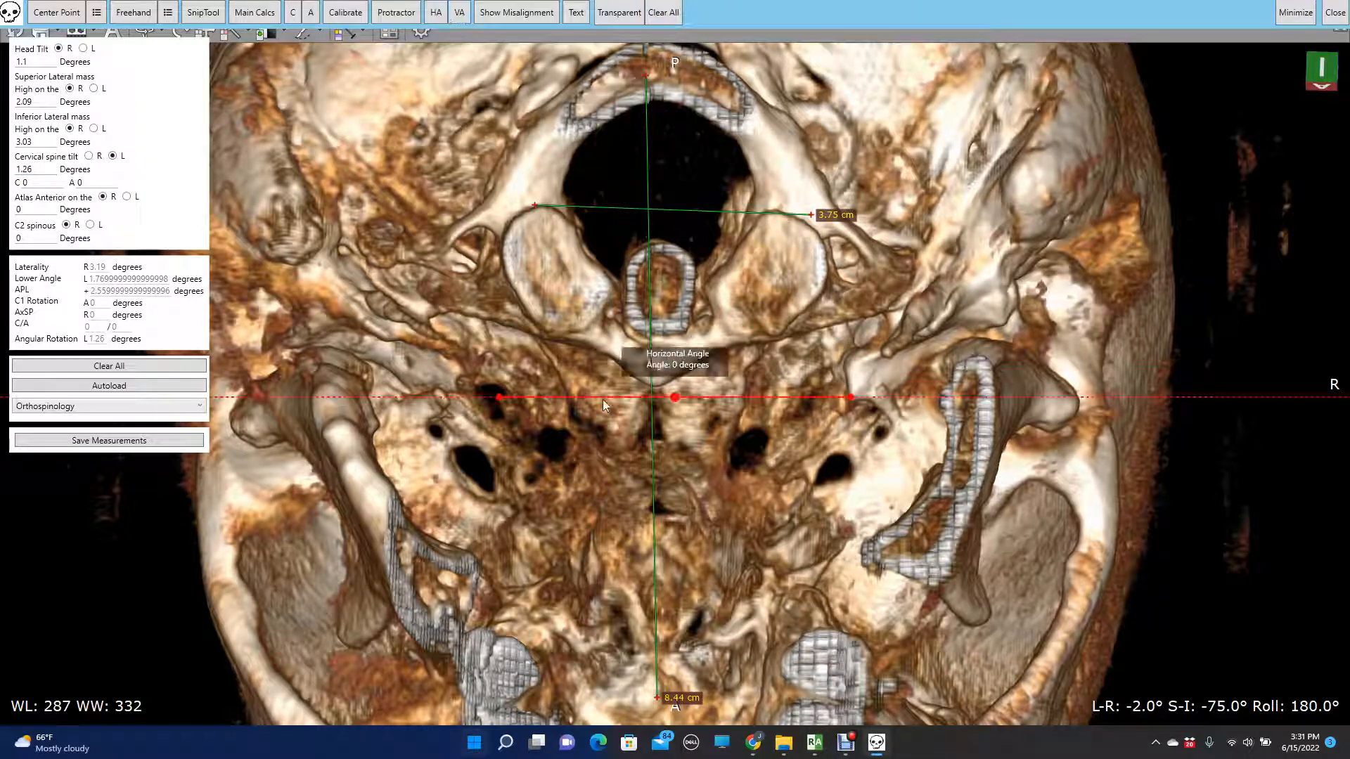
left_click_drag(498, 399, 536, 206)
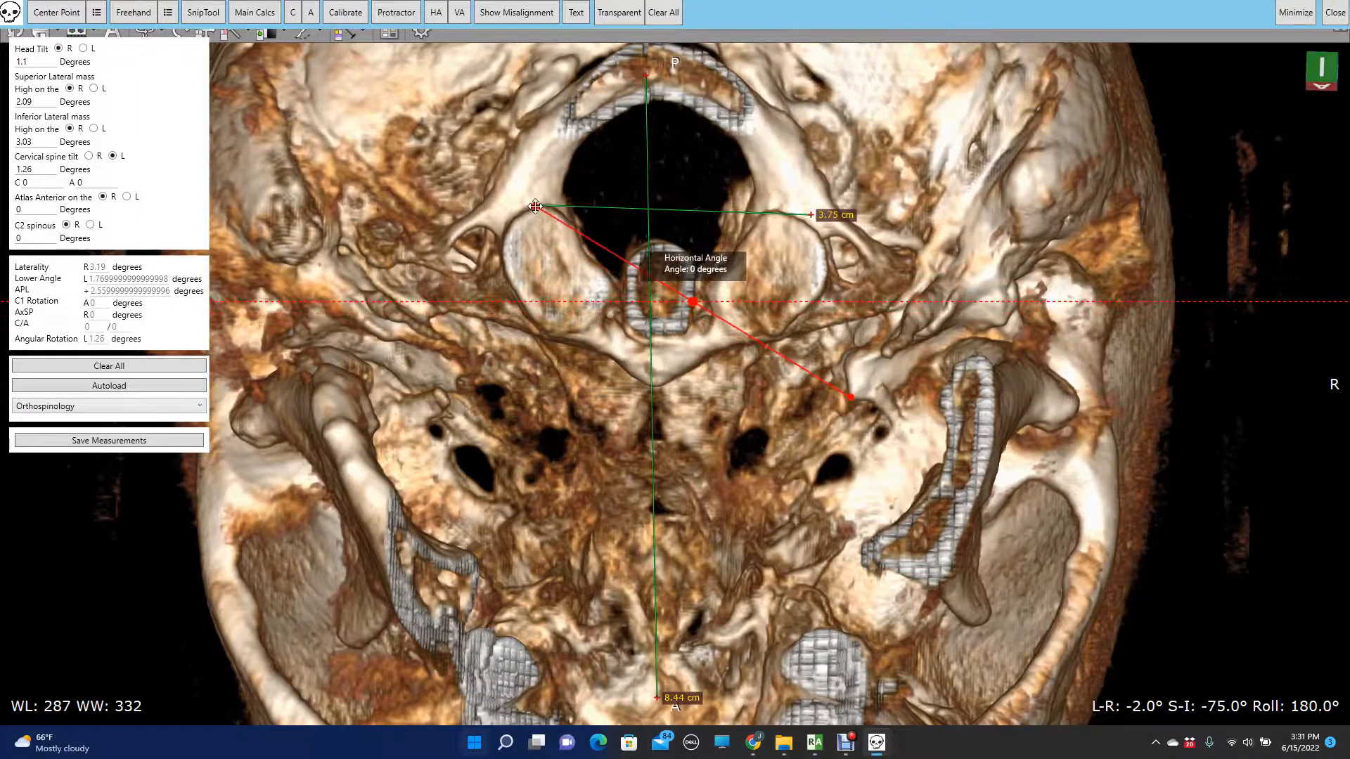
left_click_drag(851, 398, 782, 212)
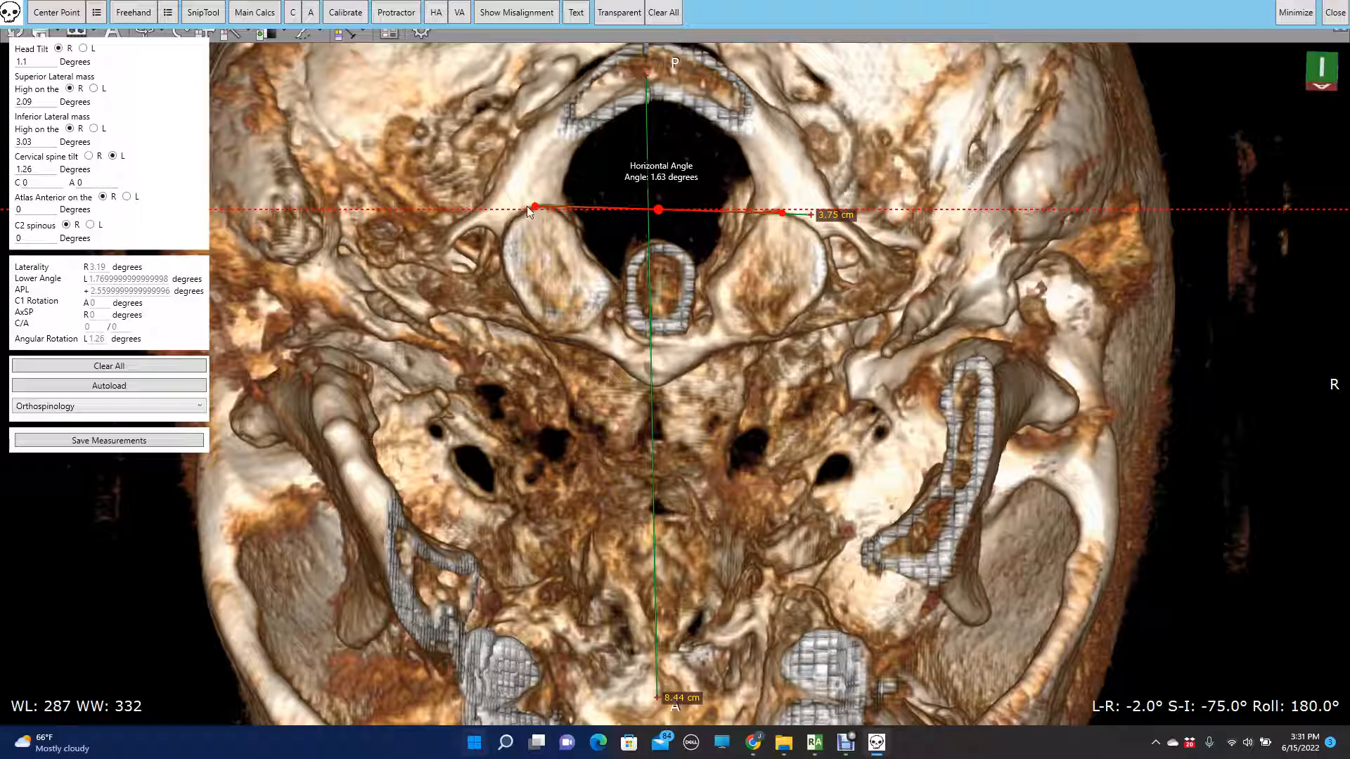
left_click_drag(534, 208, 470, 207)
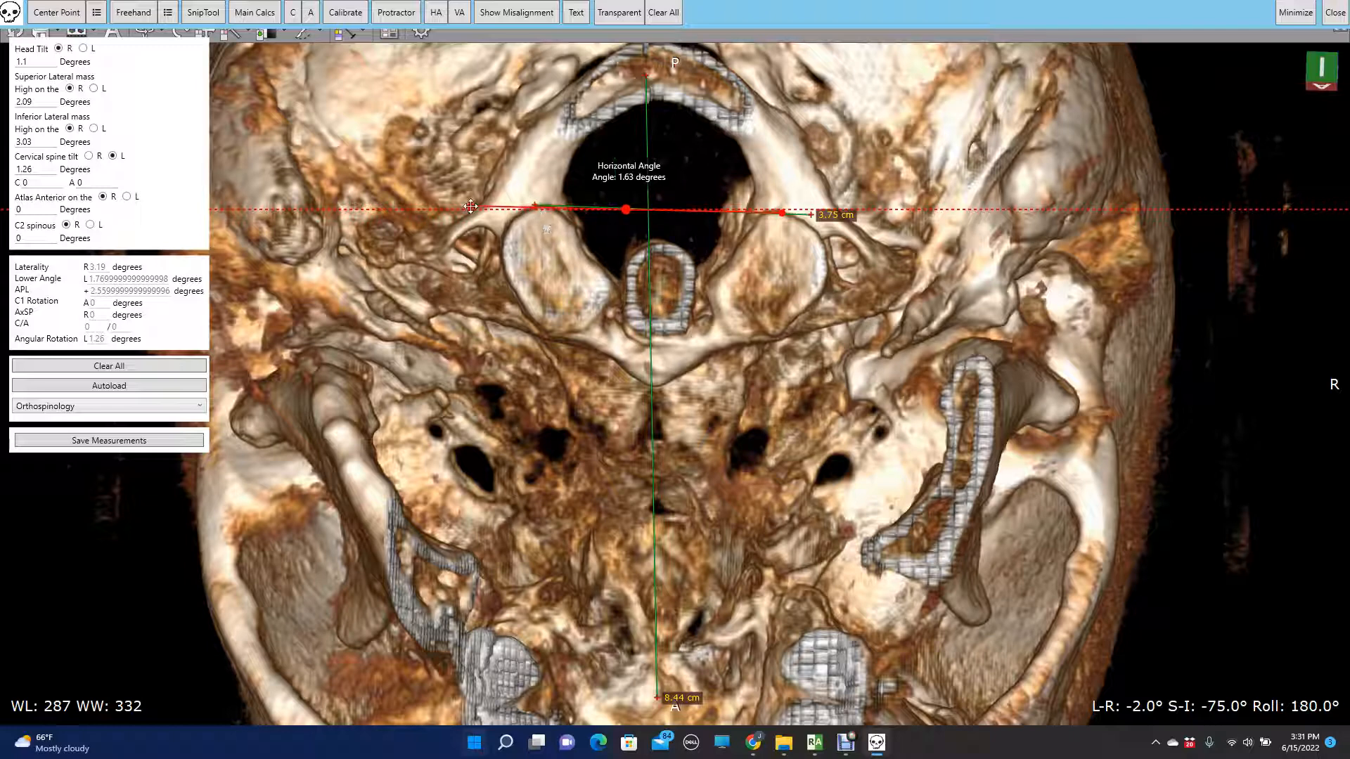
left_click_drag(781, 215, 877, 214)
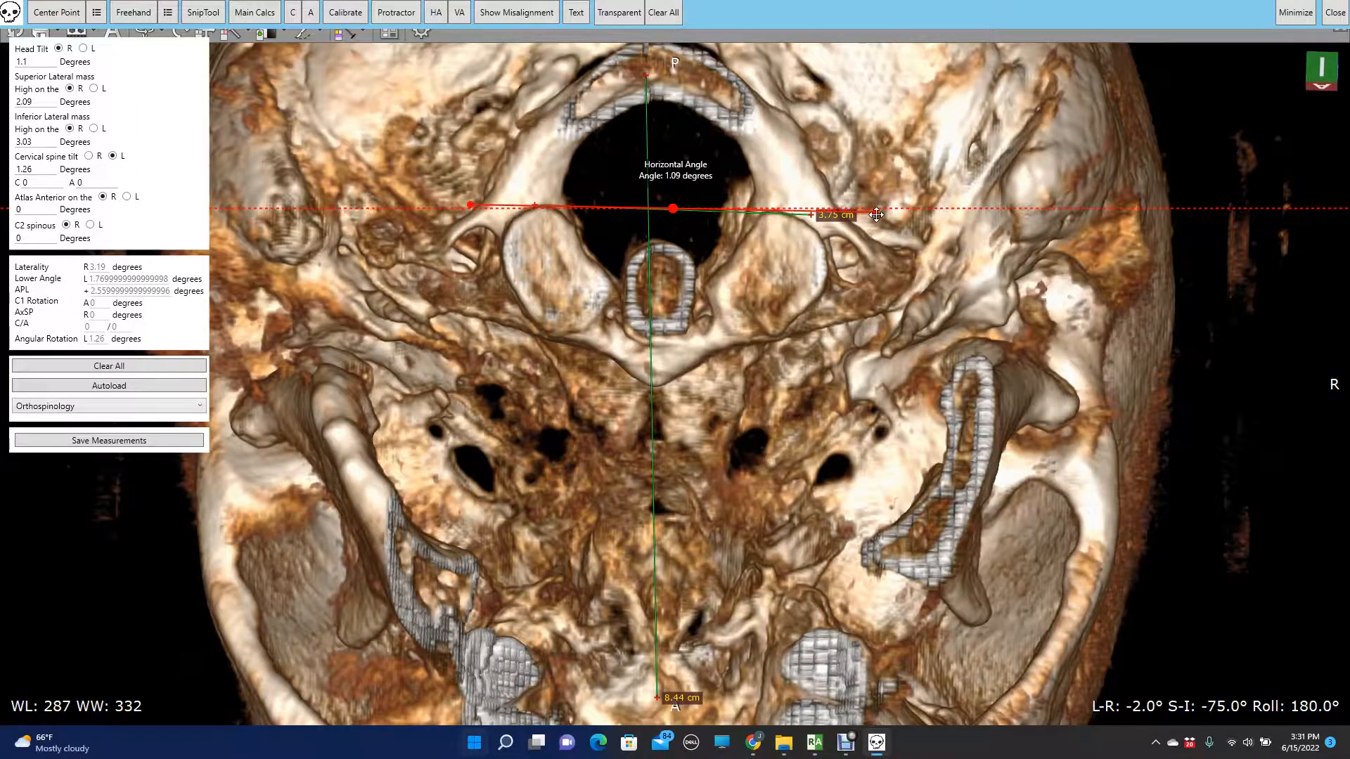
left_click_drag(877, 214, 876, 214)
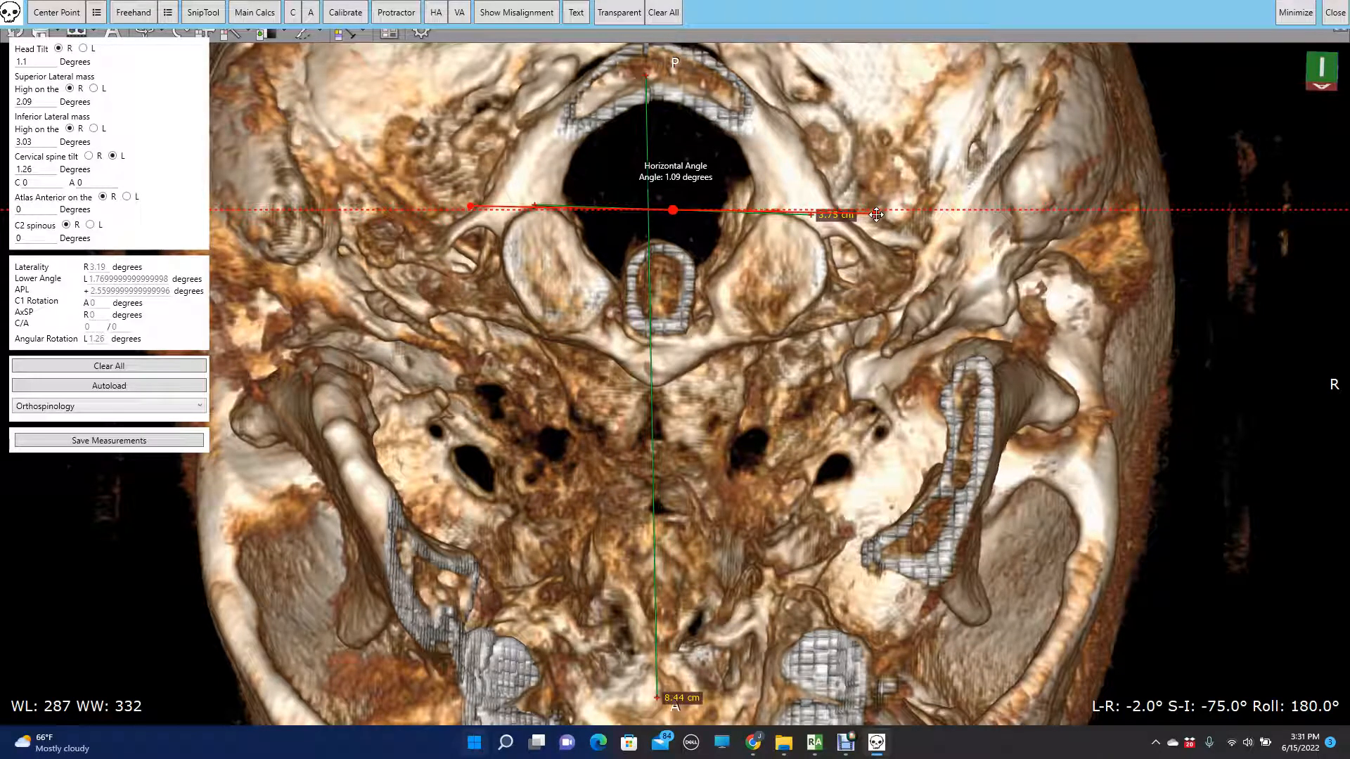
- Fine-tune the horizontal angle line to 1.39 degrees and enter 1.39 as the Atlas Anterior value on the R side
key("Up")
key("Up")
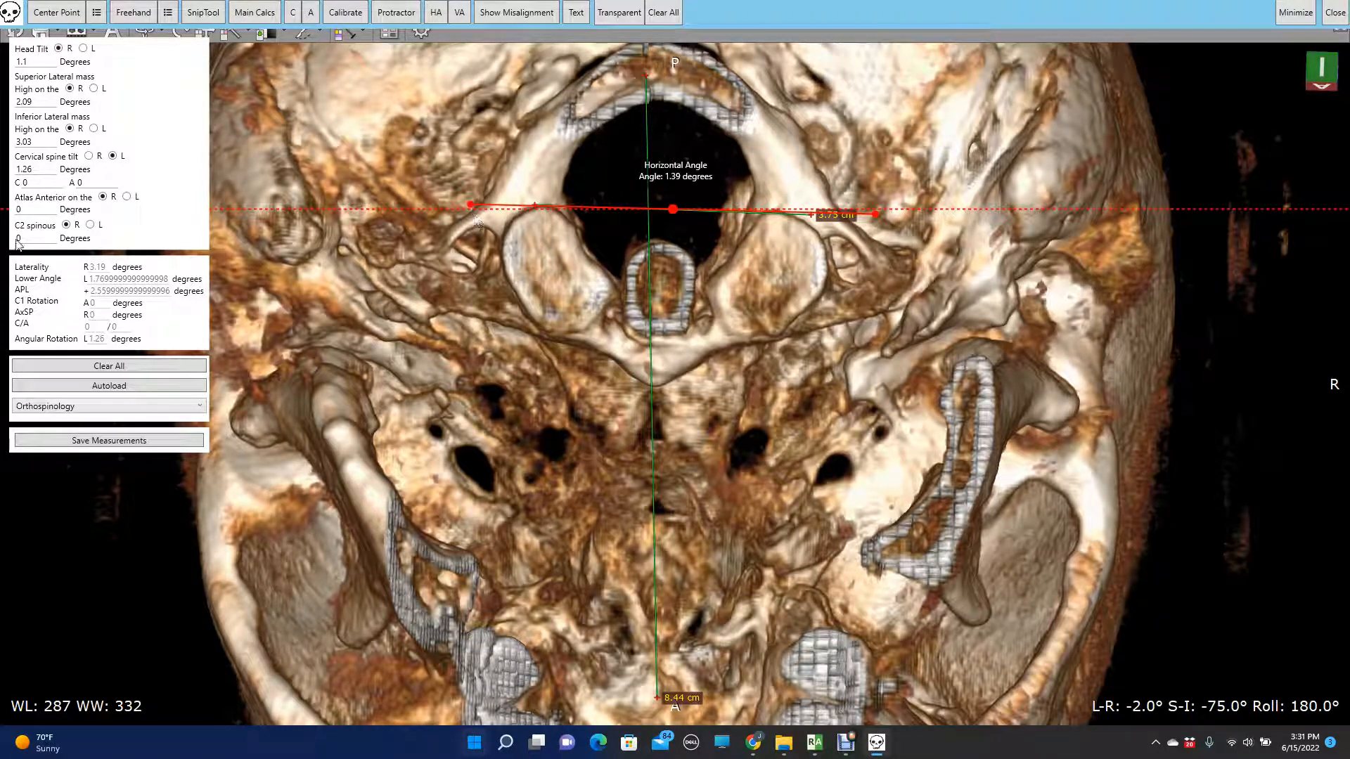
left_click_drag(40, 209, 1, 213)
type("1.39")
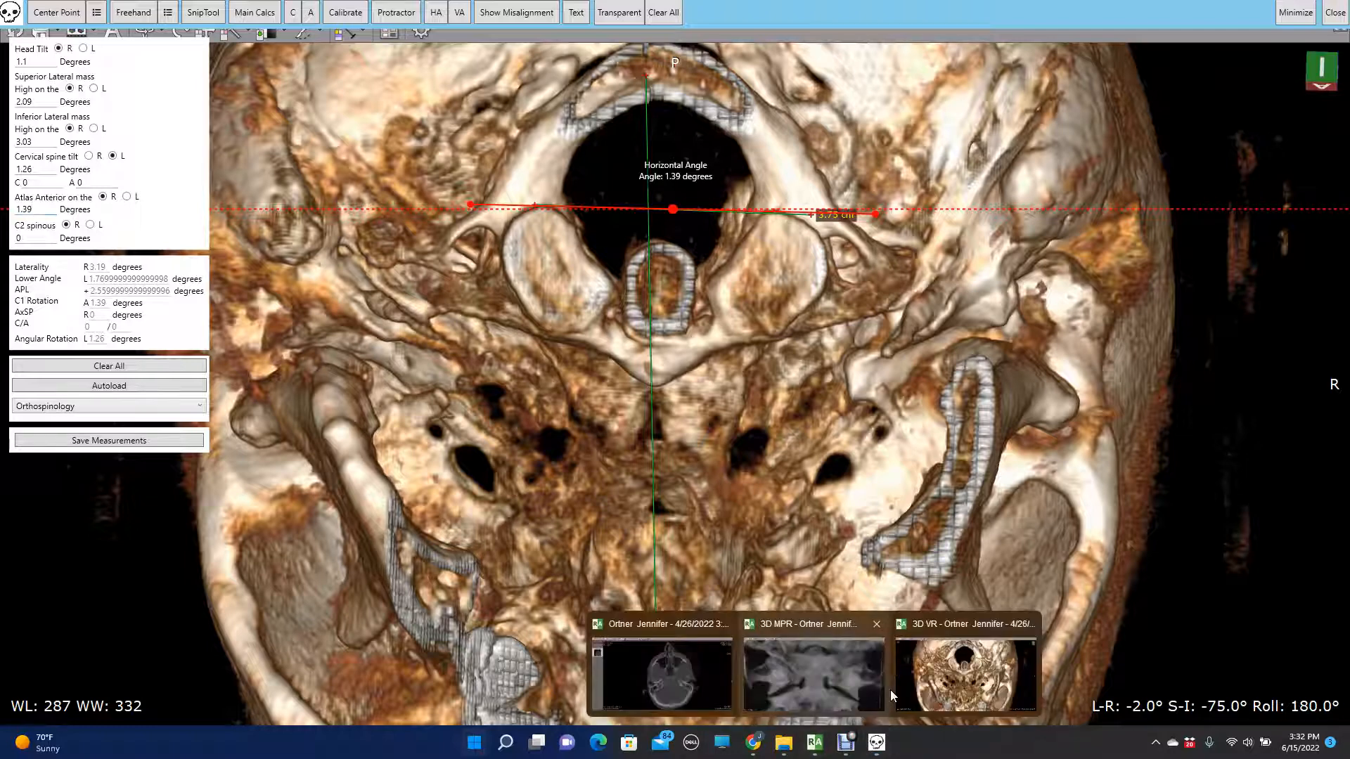
- Switch back to the 3D volume rendering, reset it, and cut away the cervical vertebrae below the atlas with a freehand outline
left_click(815, 682)
left_click(14, 30)
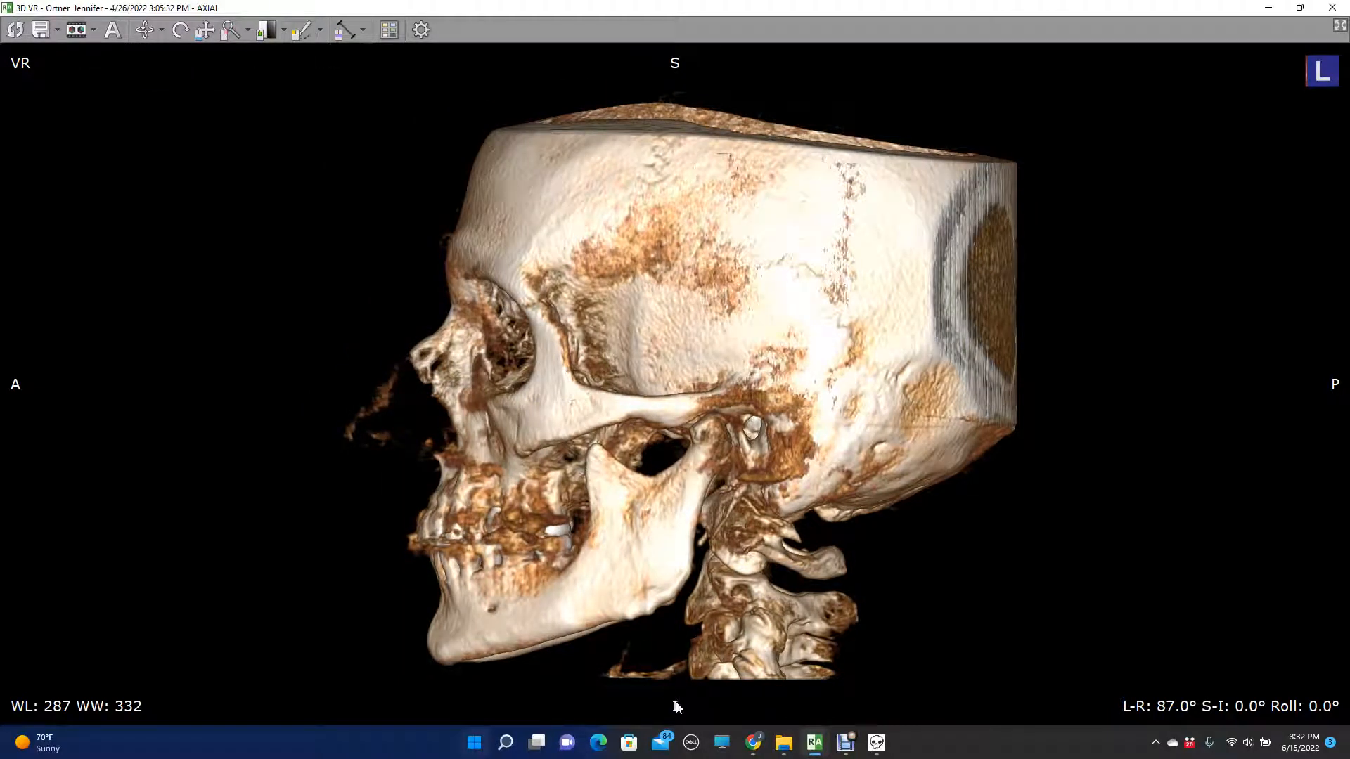
mouse_move(674, 704)
left_mouse_down()
mouse_move(674, 618)
mouse_move(692, 559)
mouse_move(722, 549)
mouse_move(767, 560)
mouse_move(802, 630)
mouse_move(875, 665)
mouse_move(892, 719)
left_mouse_up()
key("Delete")
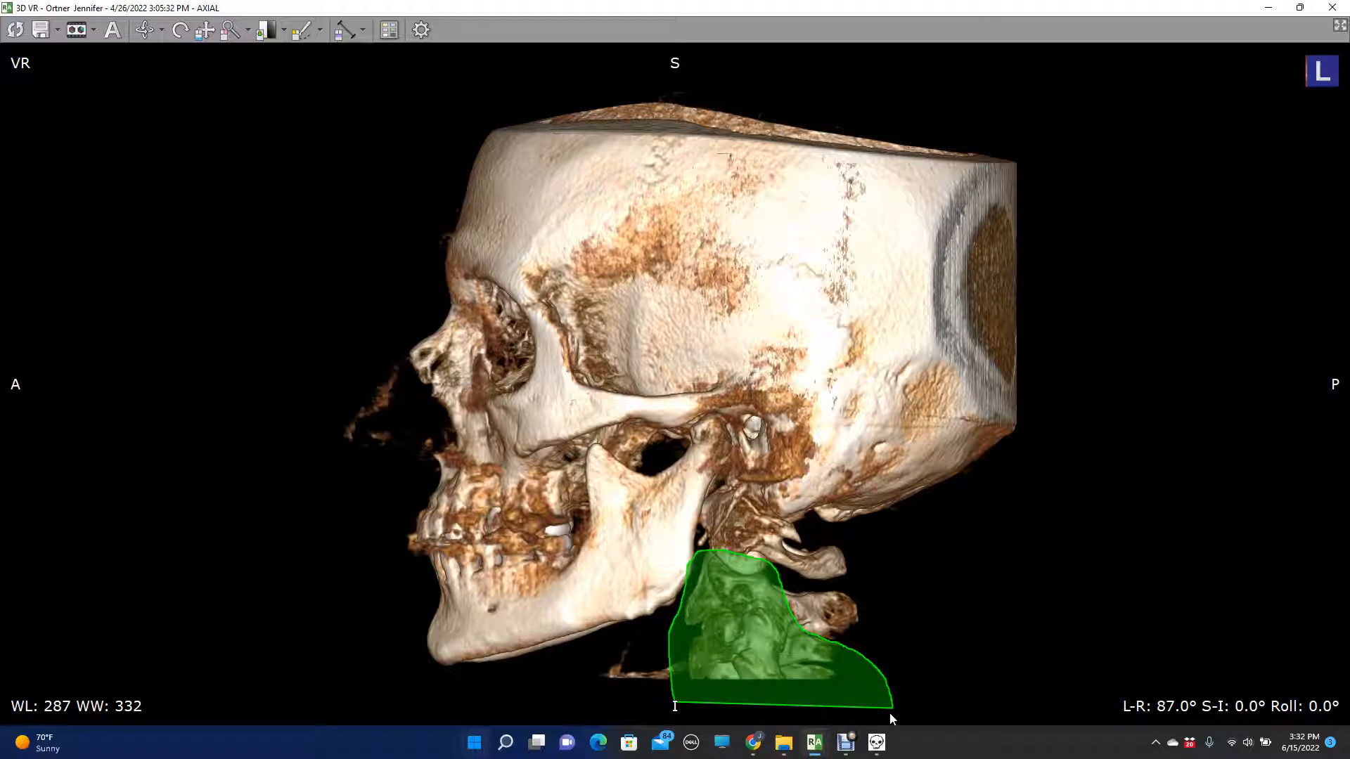
- Rotate the trimmed skull to an inferior view at L-R -2°, S-I -71° and Roll 0°
key("Right")
key("Right")
key("Right")
key("Right")
key("Right")
key("Right")
key("Right")
key("Right")
key("Right")
key("Right")
key("Right")
key("Right")
key("Right")
key("Right")
key("Right")
key("Right")
key("Right")
key("Right")
key("Right")
key("Right")
key("Right")
key("Right")
key("Right")
key("Right")
key("Right")
key("Right")
key("Right")
key("Right")
key("Right")
key("Right")
key("Right")
key("Right")
key("Right")
key("Right")
key("Right")
key("Right")
key("Right")
key("Right")
key("Right")
key("Right")
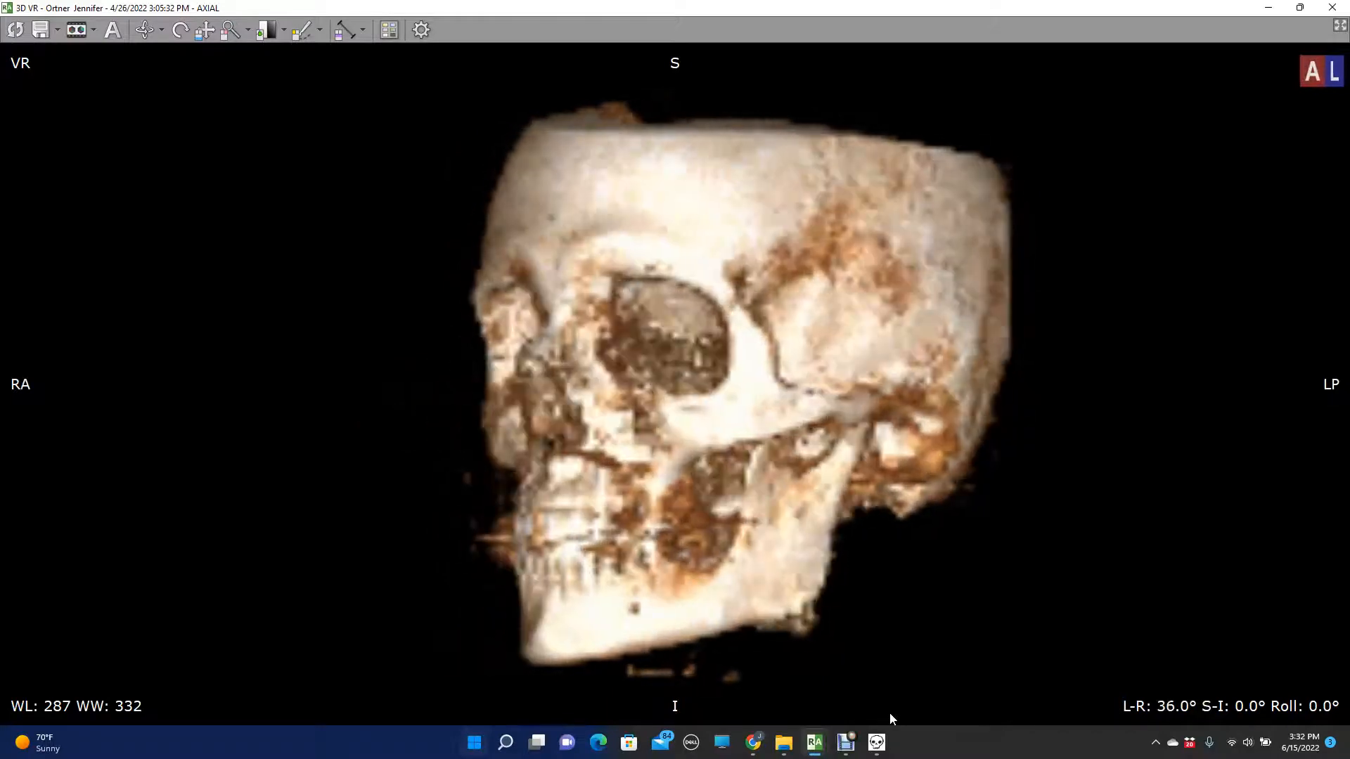
key("Right")
key("Right")
key("Right")
key("Right")
key("Right")
key("Right")
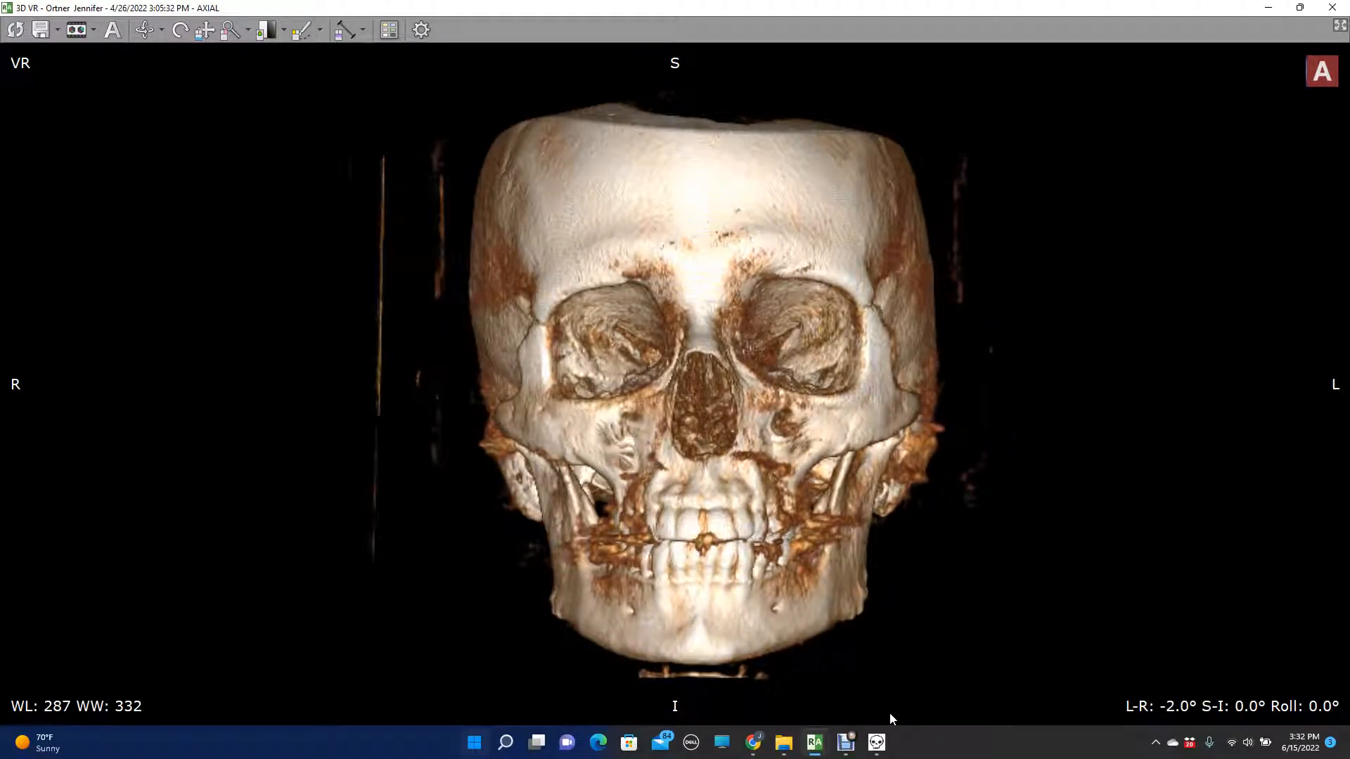
key("Down")
key("Down")
key("Down")
key("Down")
key("Down")
key("Down")
key("Down")
key("Down")
key("Down")
key("Down")
key("Down")
key("Down")
key("Down")
key("Down")
key("Down")
key("Down")
key("Down")
key("Down")
key("Down")
key("Down")
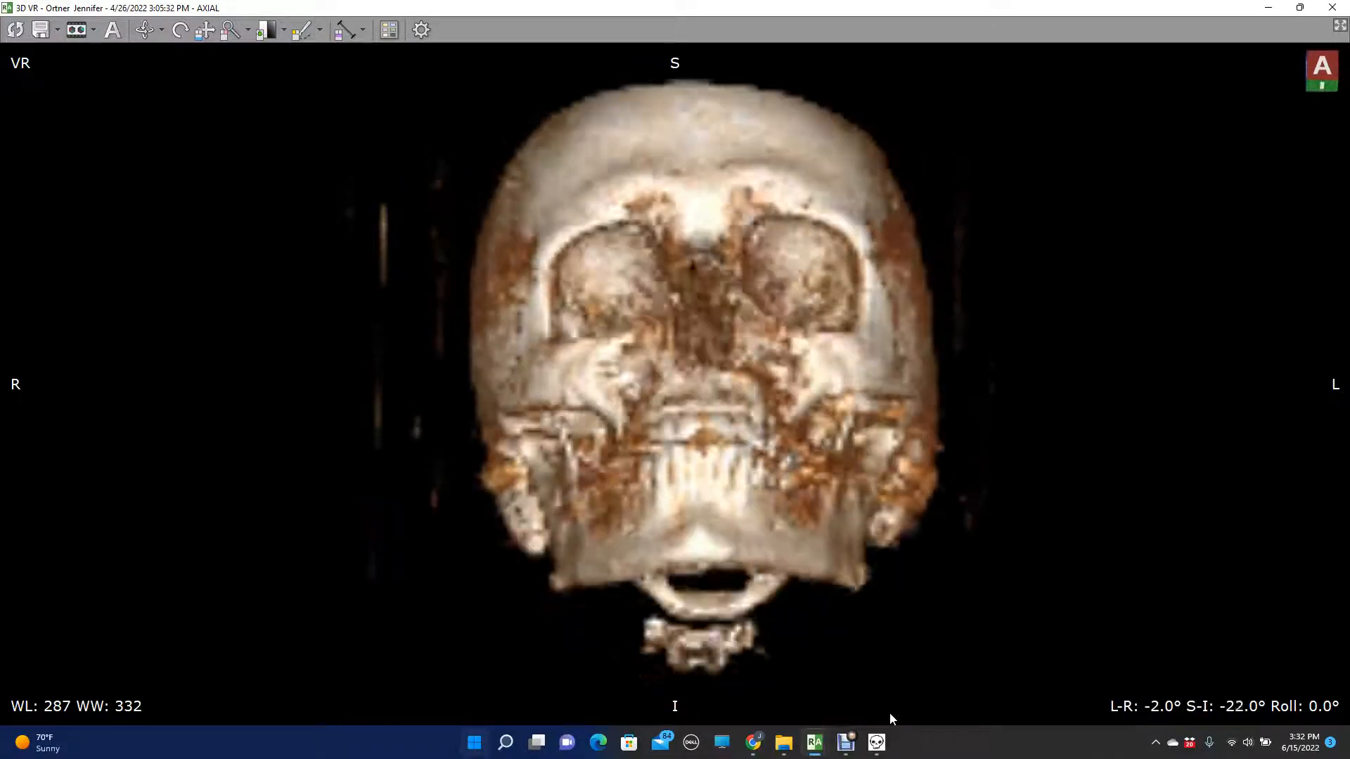
key("Down")
key("Down")
key("Down")
key("Down")
key("Down")
key("Down")
key("Down")
key("Down")
key("Down")
key("Down")
key("Down")
key("Down")
key("Down")
key("Down")
key("Down")
key("Down")
key("Down")
key("Down")
key("Down")
key("Down")
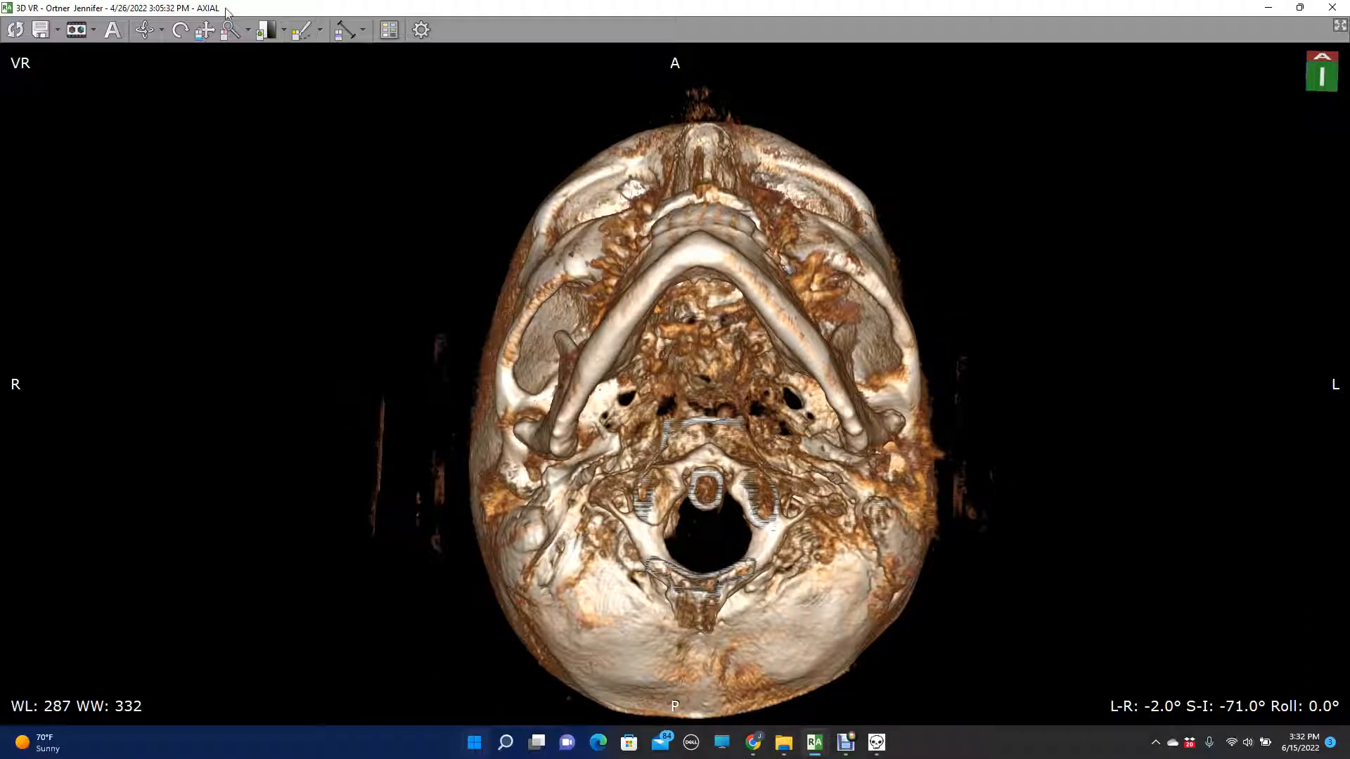
- Centre and enlarge the atlas ring, dens and C2 spinous process in the inferior view
left_click_drag(694, 574, 651, 57)
left_click(206, 32)
left_click_drag(841, 669, 744, 429)
left_click_drag(773, 686, 742, 304)
left_click(228, 30)
left_click_drag(530, 222, 540, 290)
- Bring back the measurement overlay, clear its old marks, and mark the centre of the dens with points around its outline
left_click(876, 742)
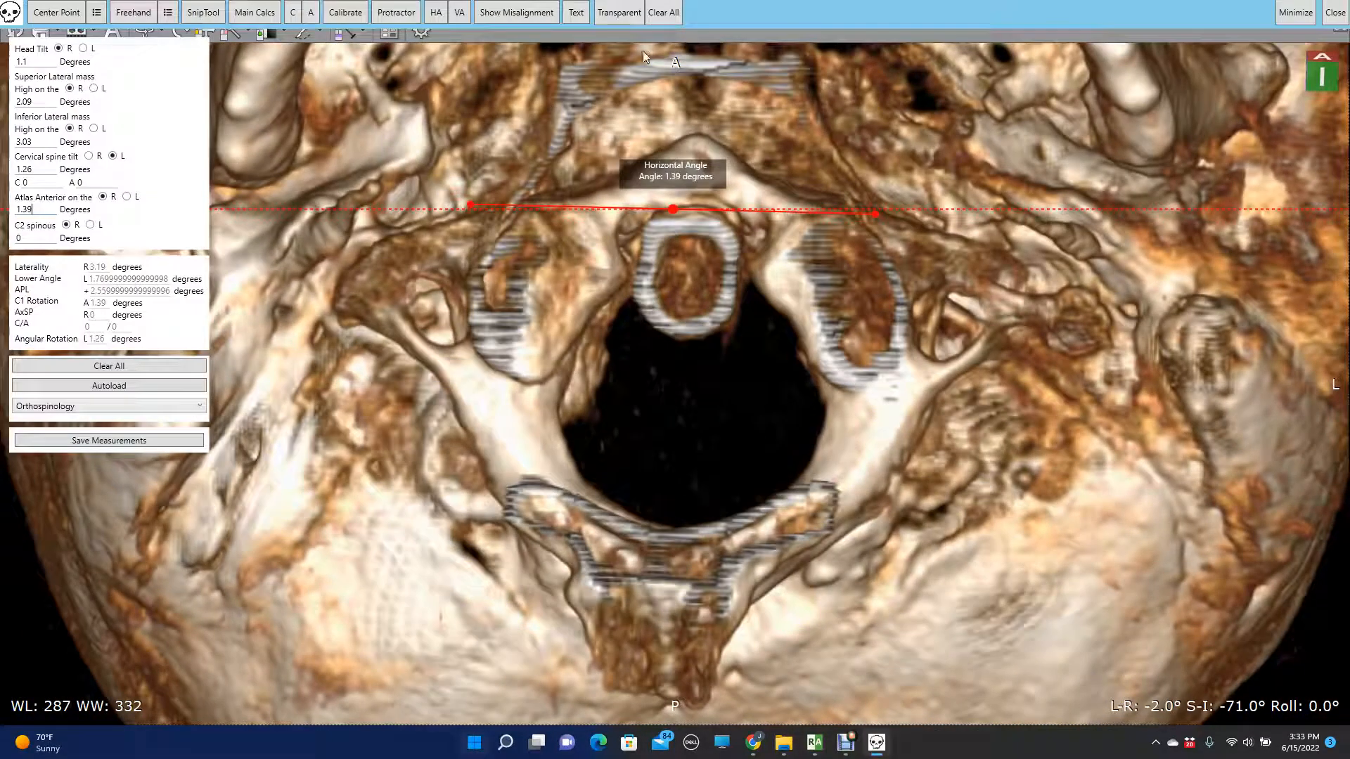
left_click(661, 15)
left_click(33, 11)
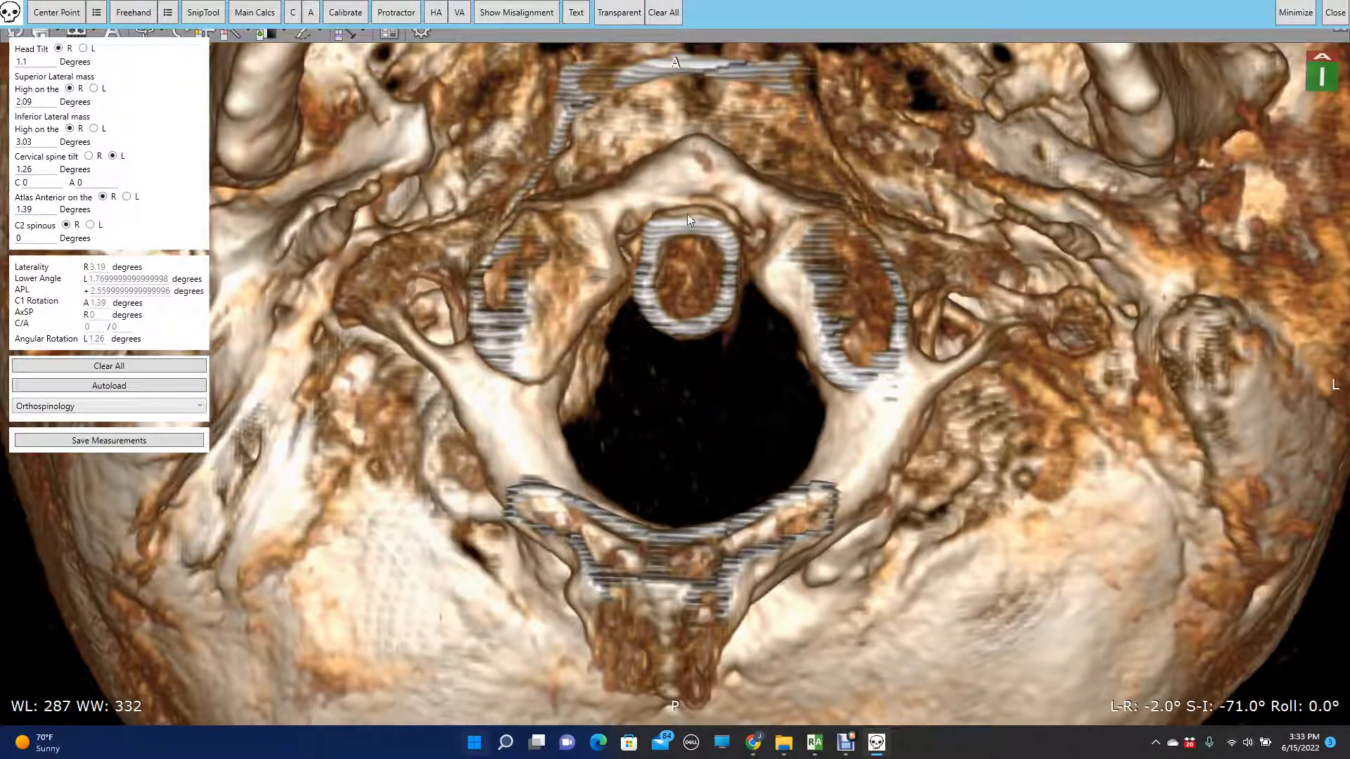
left_click(690, 209)
left_click(727, 321)
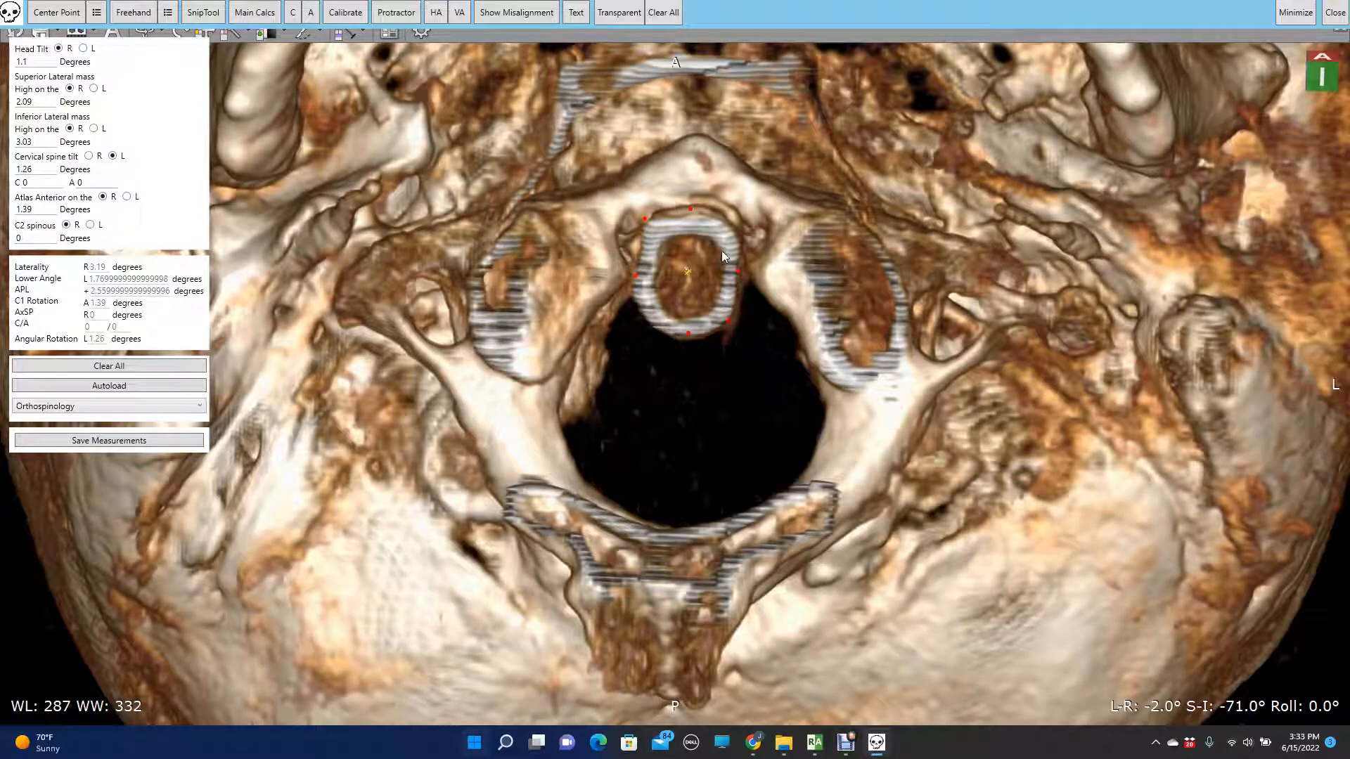
left_click(649, 322)
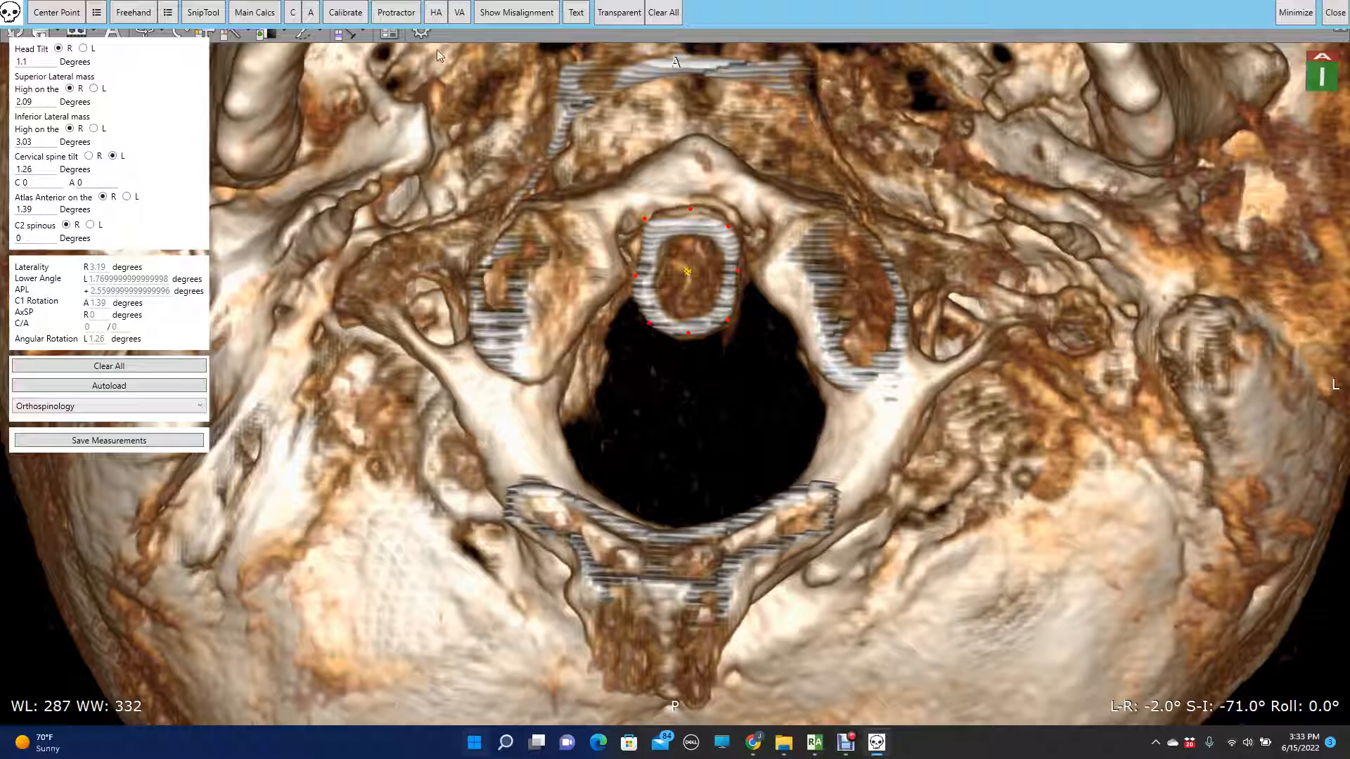
- Align a vertical angle line from the dens centre to a centre point marked between the two tips of the C2 spinous process
left_click(459, 12)
left_click_drag(675, 222, 686, 269)
left_click_drag(675, 572, 660, 728)
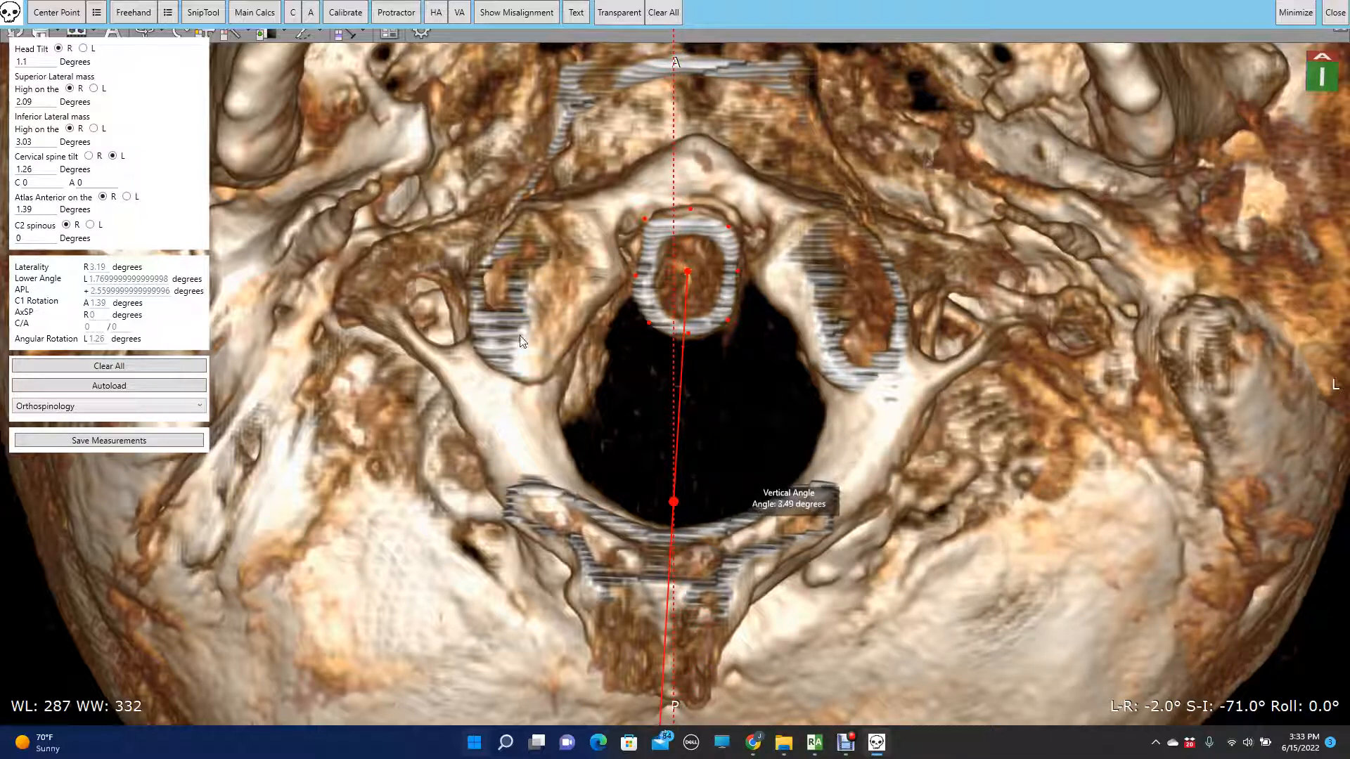
left_click(605, 680)
left_click(710, 691)
left_click_drag(688, 271, 690, 267)
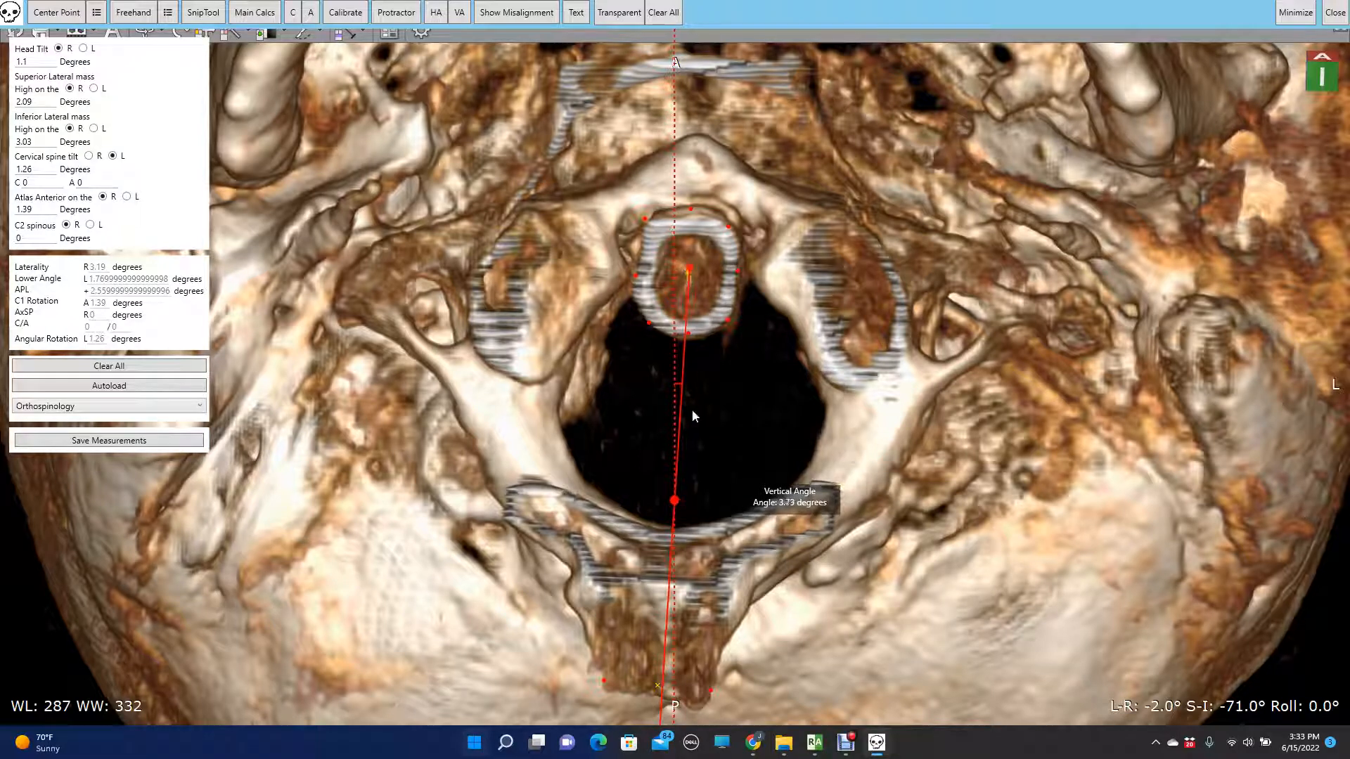
left_click_drag(673, 499, 673, 498)
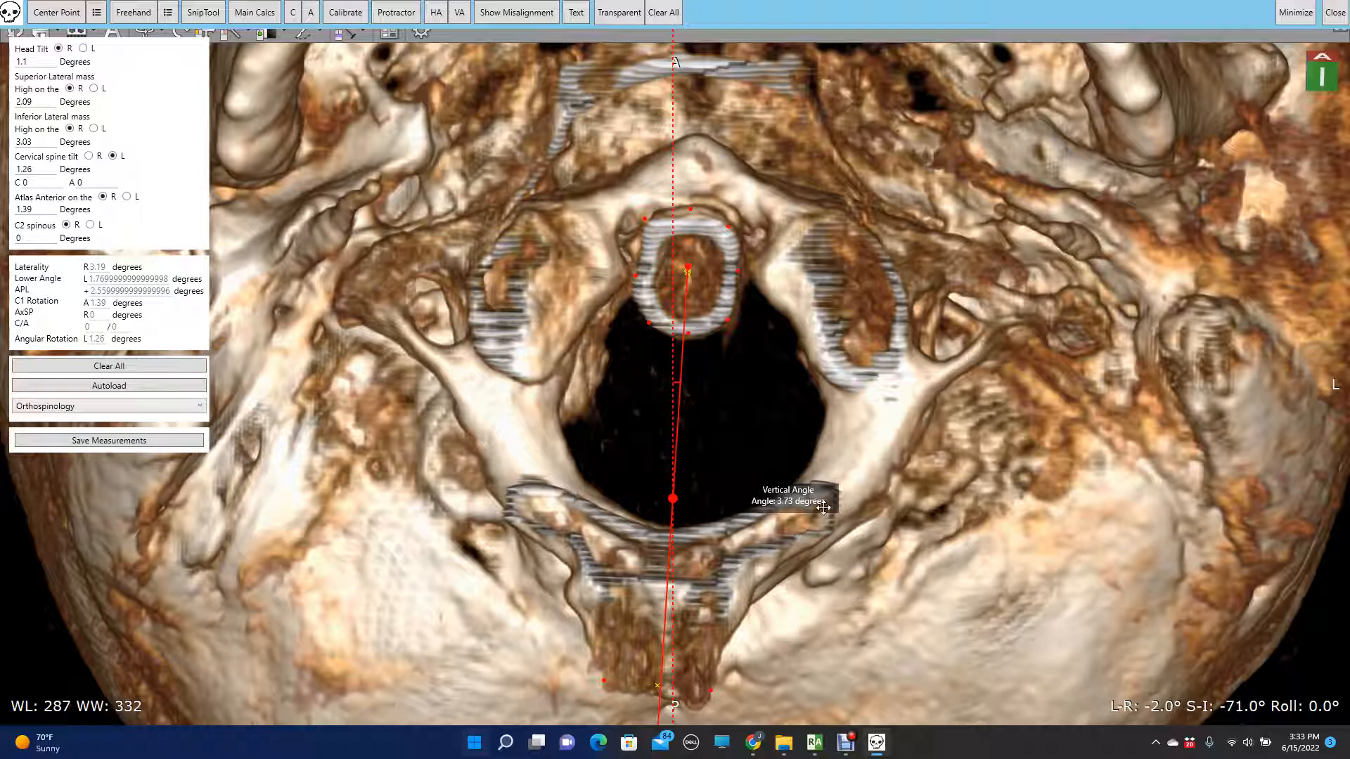
- Move the vertical angle label beside its line, enter 3.73 as the C2 spinous value on the R side, and minimize the overlay
left_click_drag(821, 508, 771, 425)
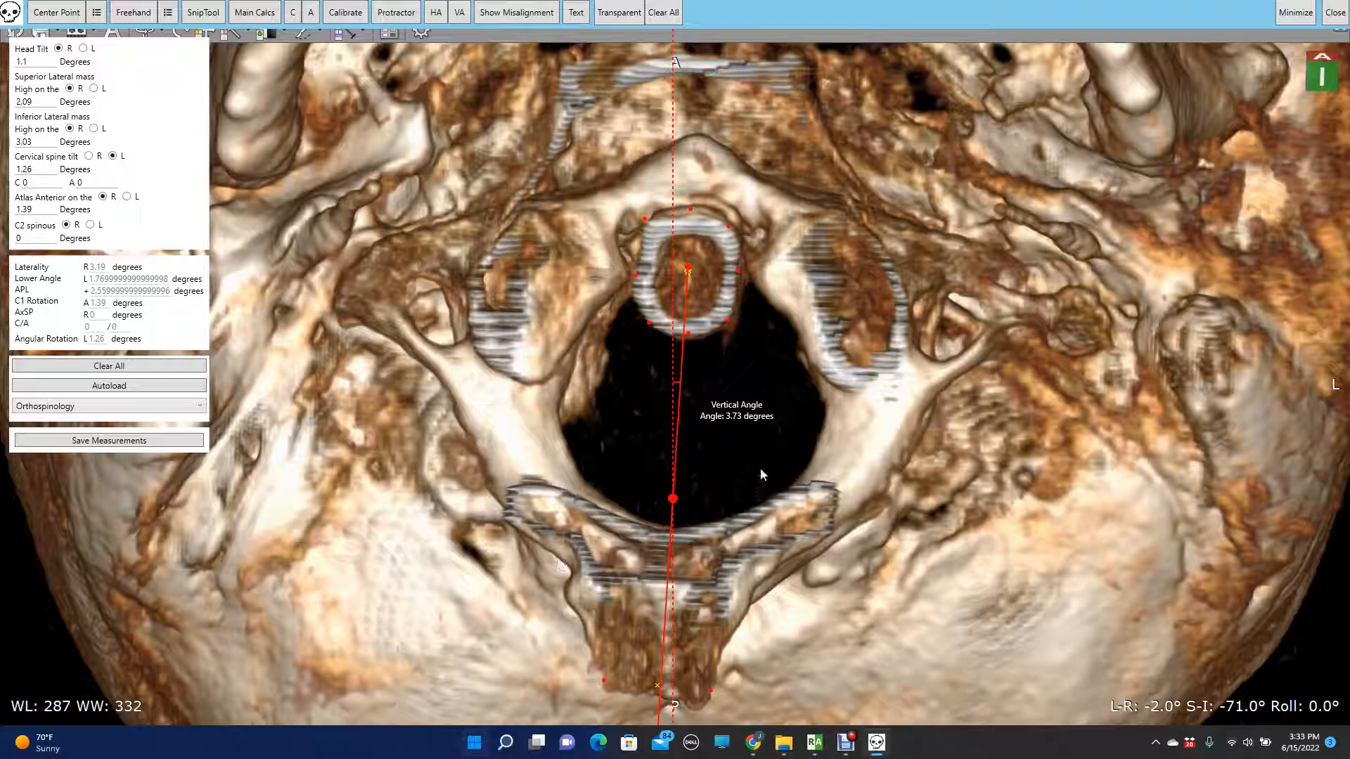
left_click_drag(759, 414, 773, 430)
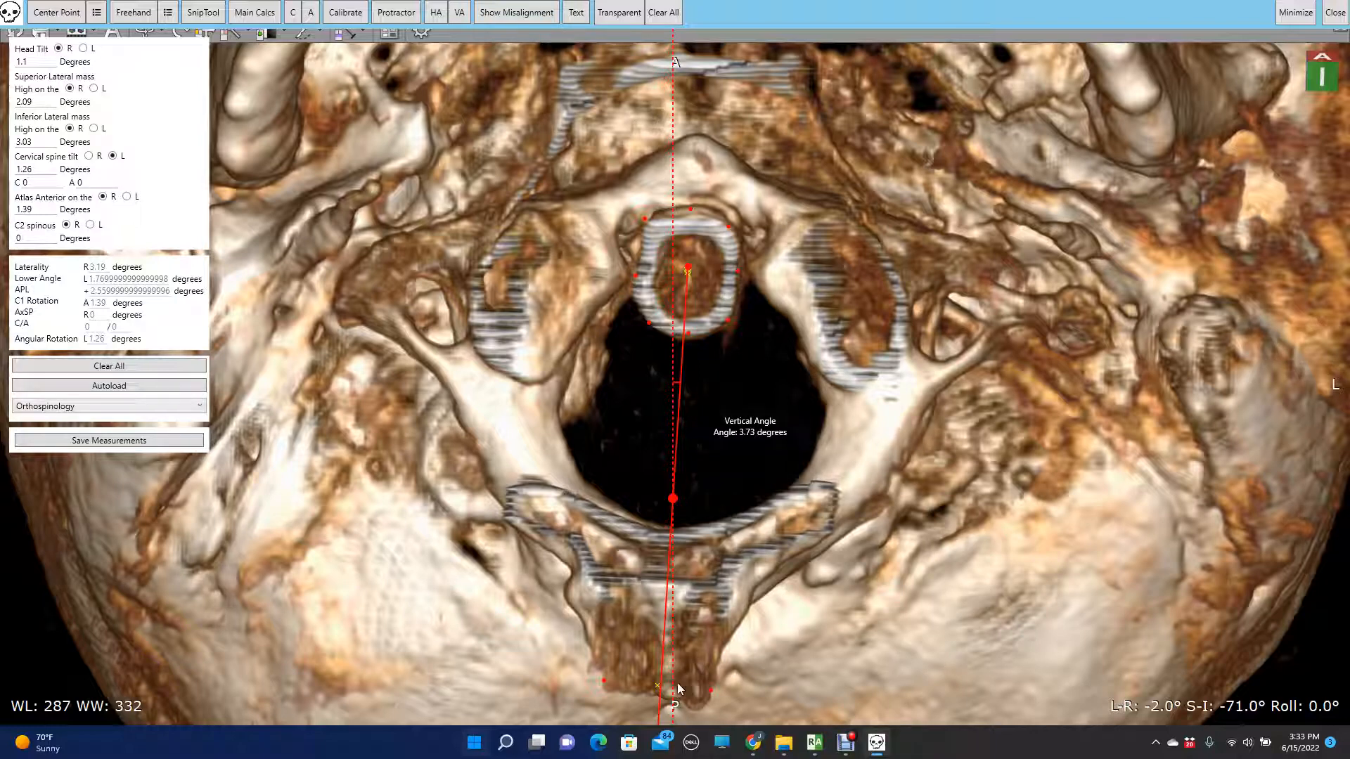
left_click_drag(755, 447, 758, 422)
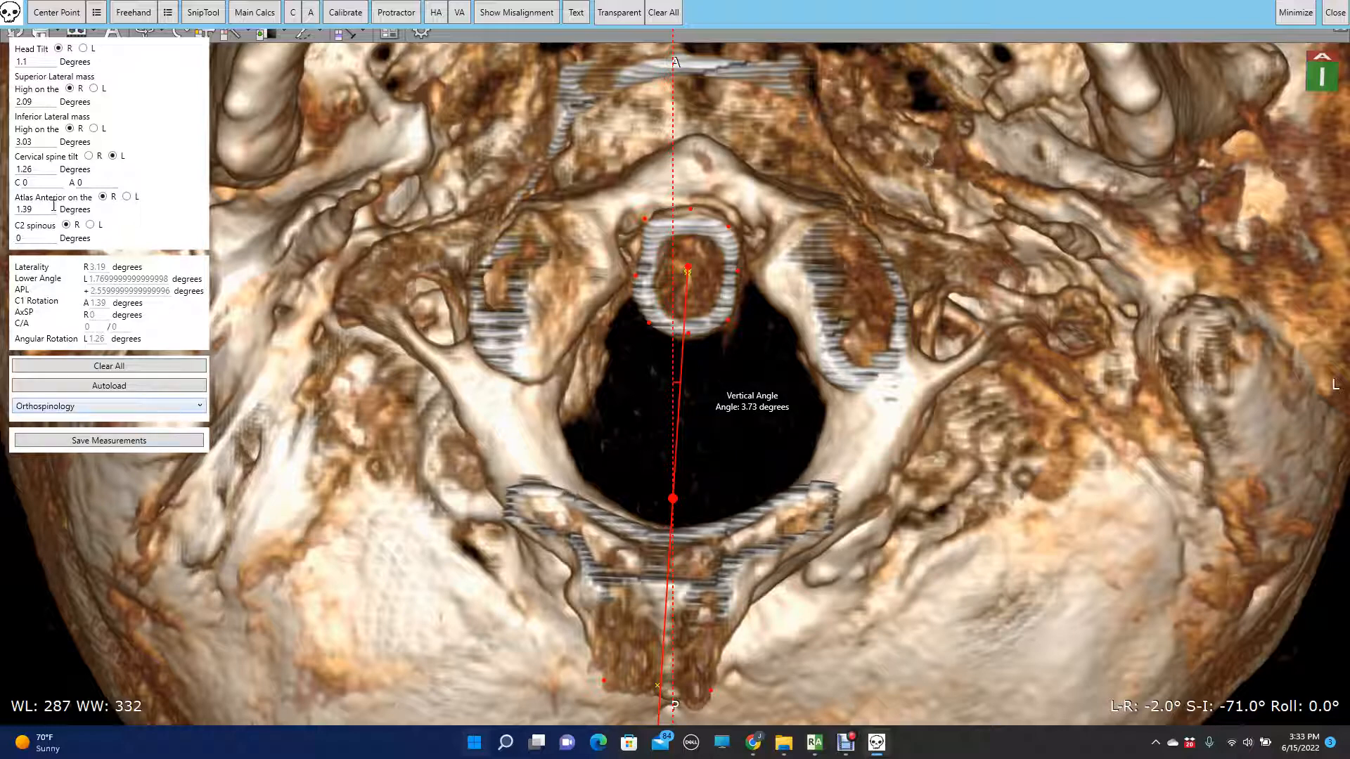
left_click_drag(39, 237, 4, 239)
left_click(1292, 17)
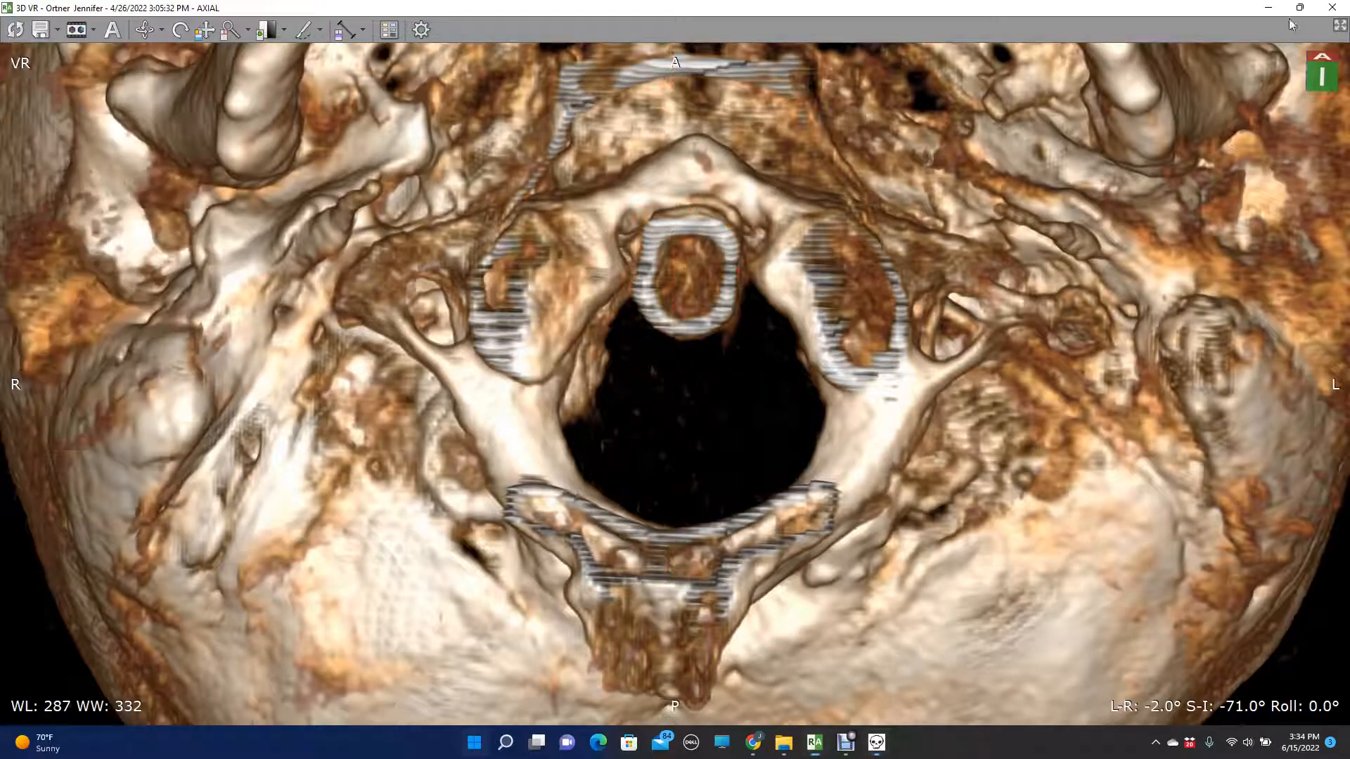
- Reset the 3D rendering and cut away the face and front of the skull with a freehand outline in the left lateral view
left_click(15, 30)
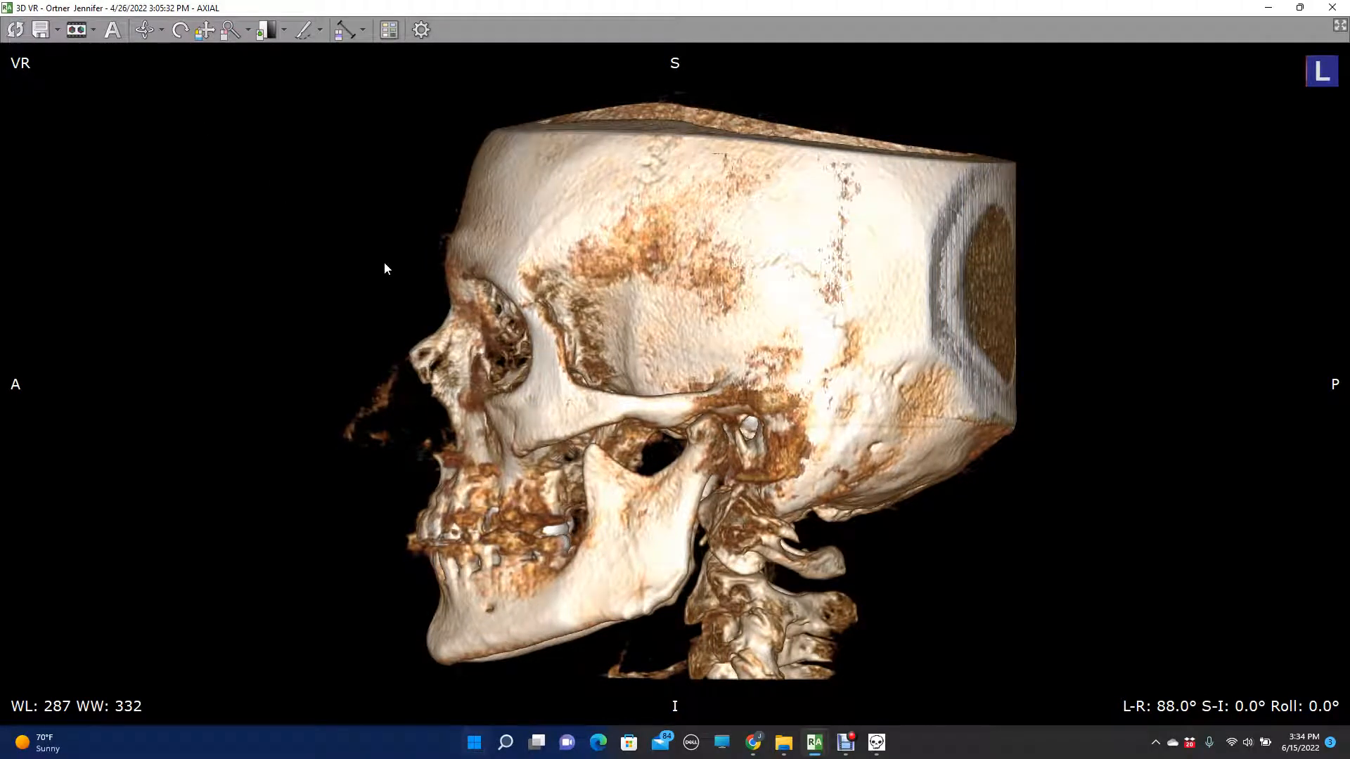
left_click(303, 30)
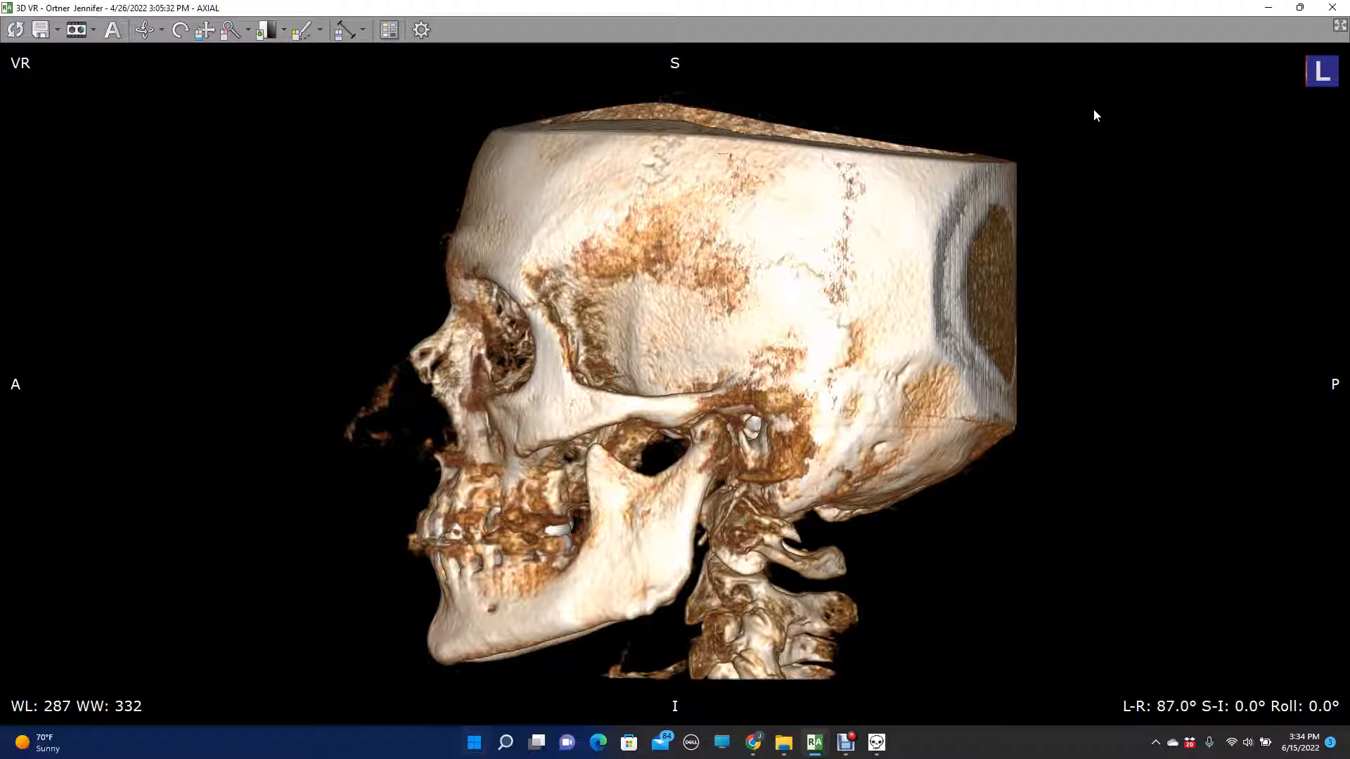
mouse_move(1095, 109)
left_mouse_down()
mouse_move(1038, 156)
mouse_move(711, 574)
mouse_move(592, 692)
mouse_move(458, 713)
mouse_move(298, 645)
mouse_move(169, 378)
mouse_move(111, 126)
mouse_move(109, 23)
left_mouse_up()
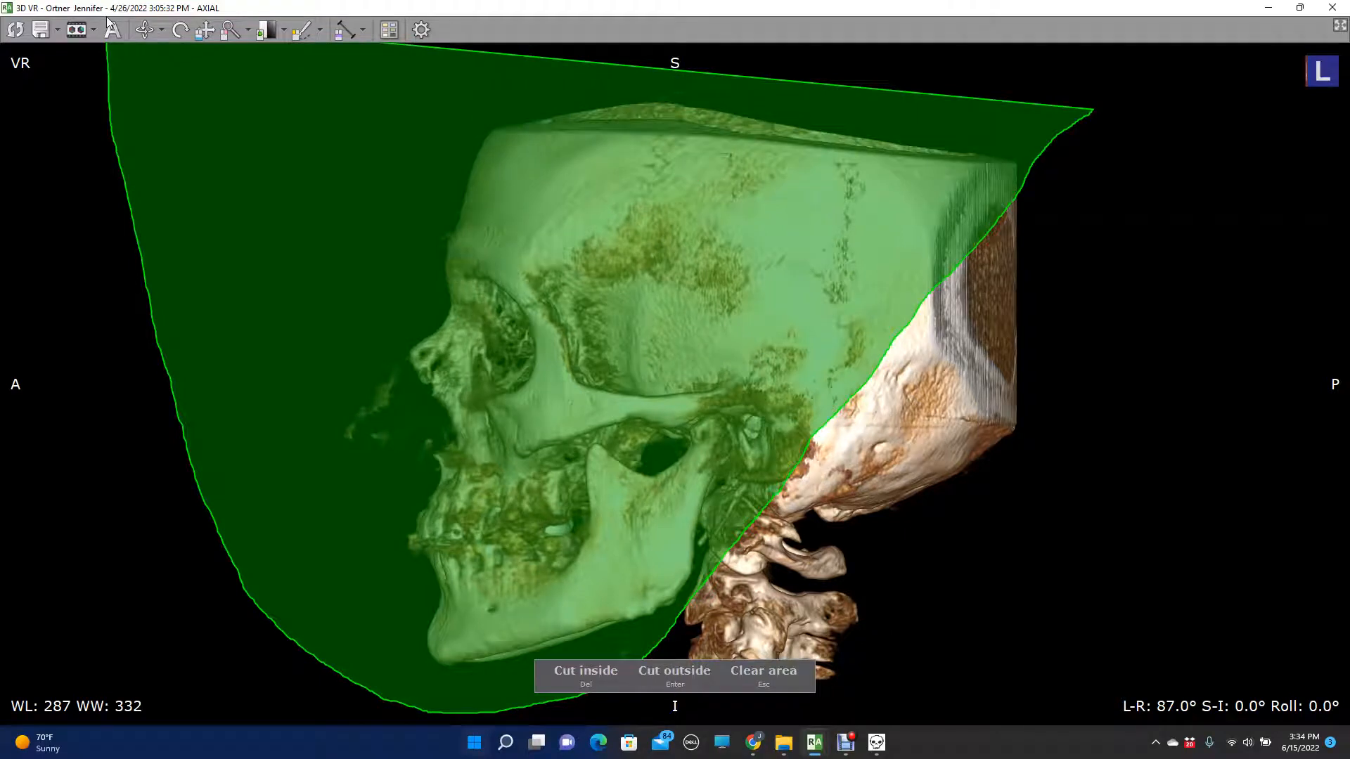
key("Delete")
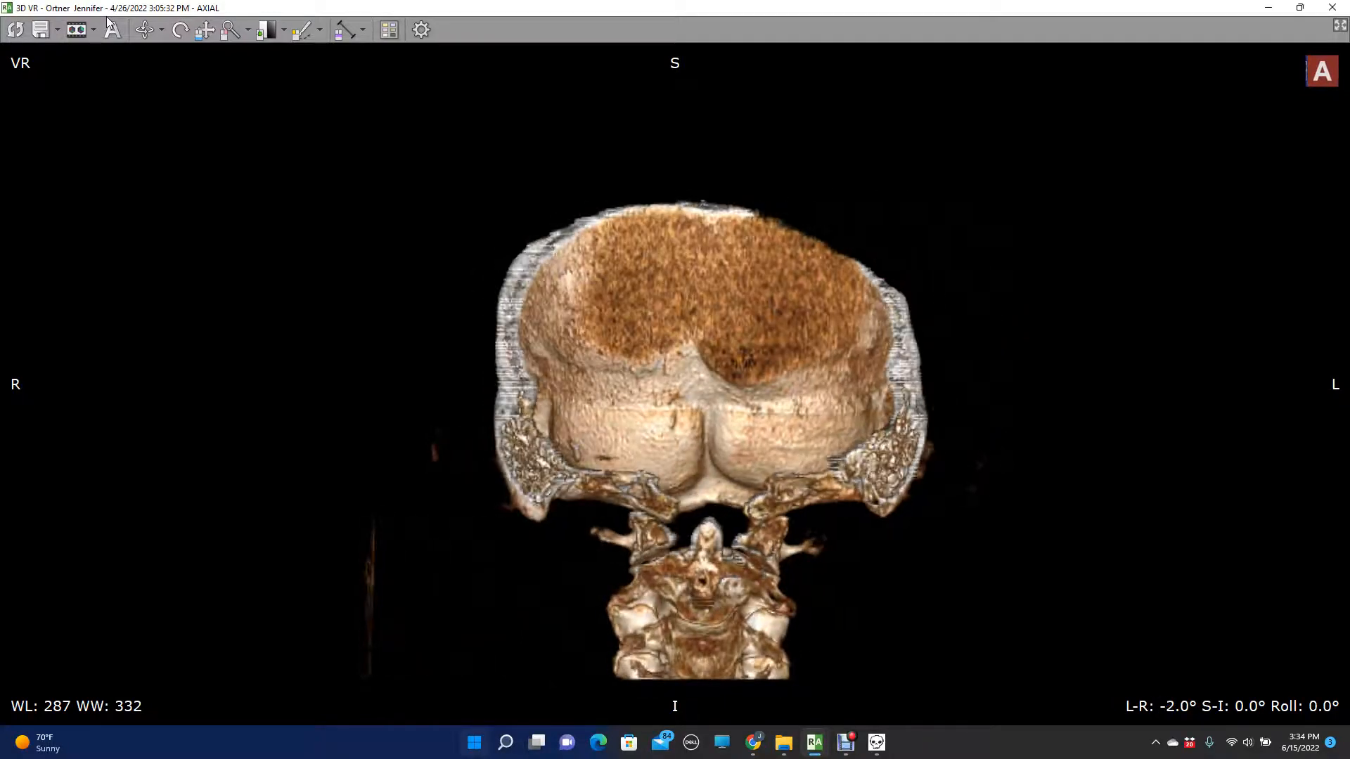
- Centre and enlarge the cut atlas and axis in the anterior view, tilted to L-R -2° and S-I 19°
right_click_drag(681, 627, 603, 269)
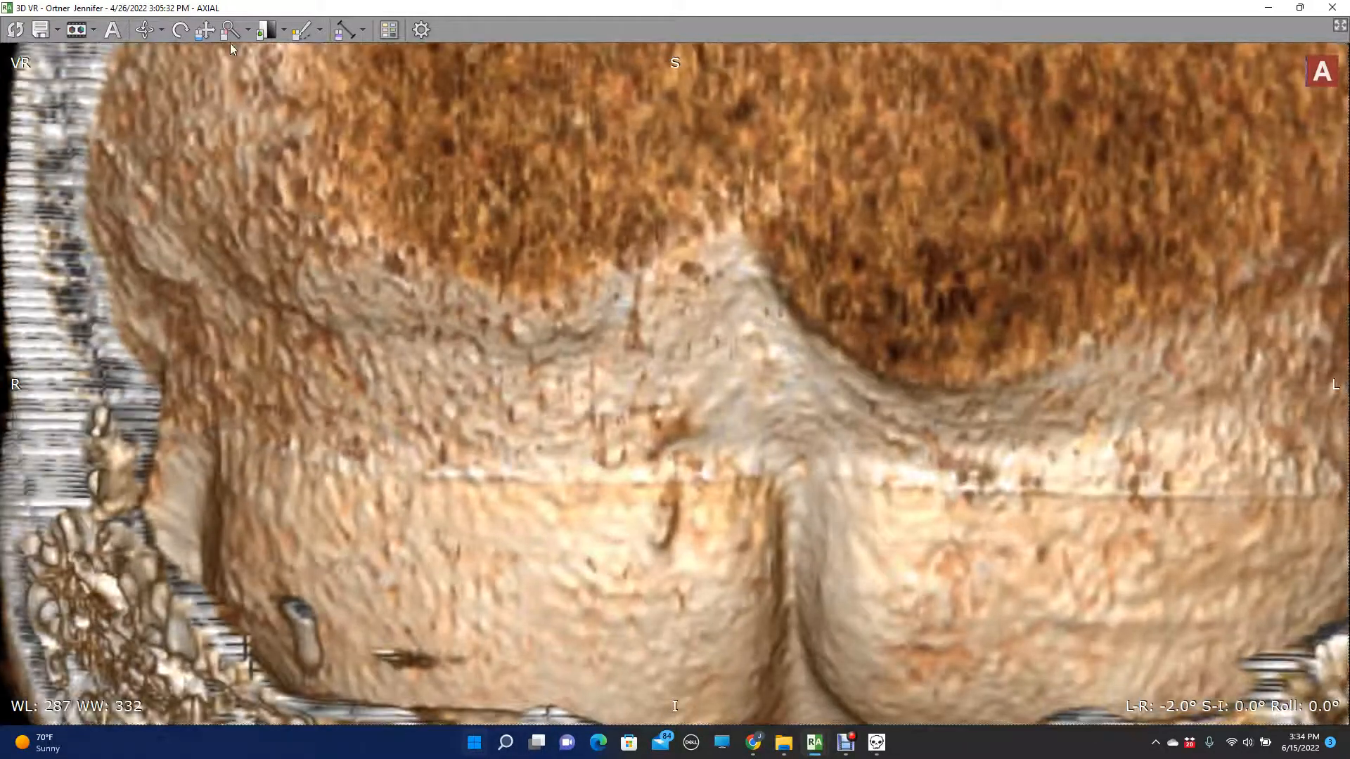
left_click_drag(724, 569, 528, 190)
left_click_drag(612, 373, 716, 260)
key("Down")
key("Down")
key("Down")
key("Down")
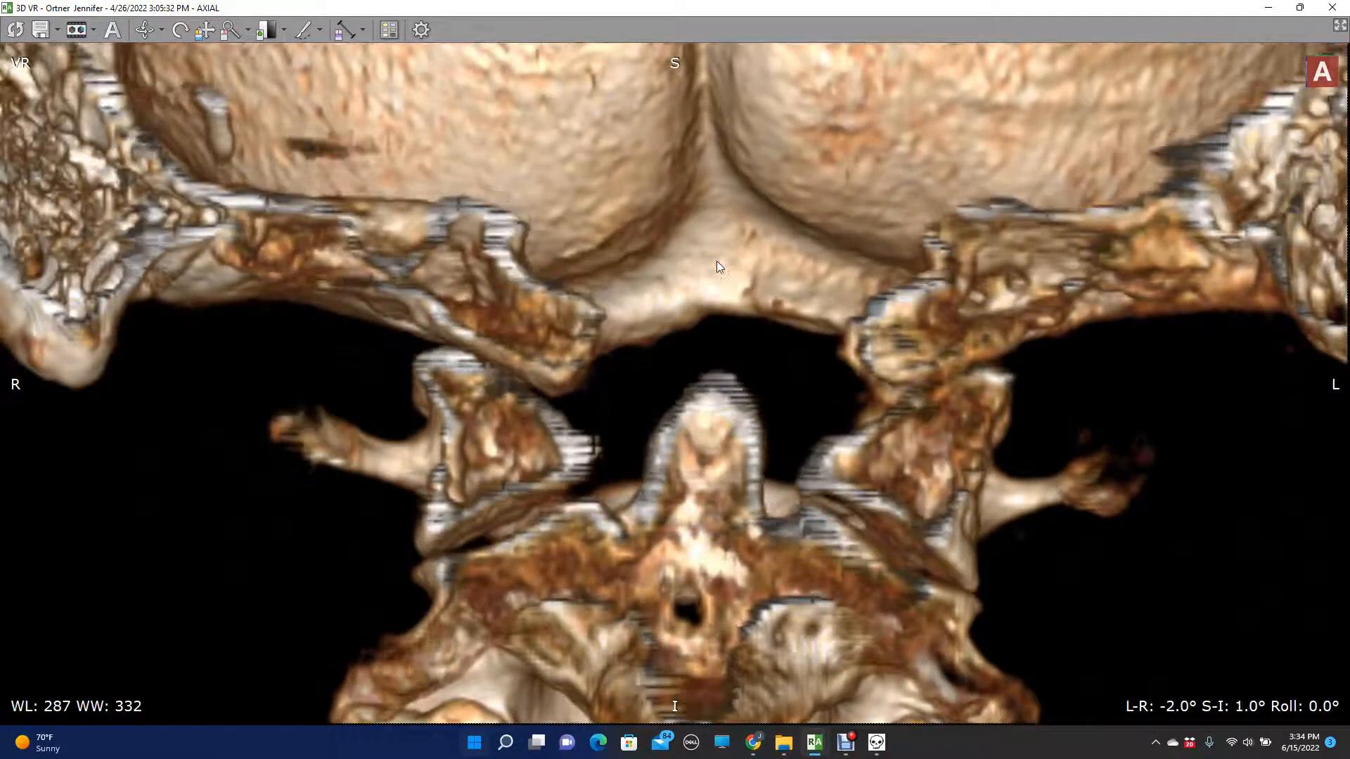
key("Down")
key("Down")
key("Down")
key("Down")
key("Down")
key("Down")
key("Down")
key("Down")
key("Down")
key("Down")
key("Down")
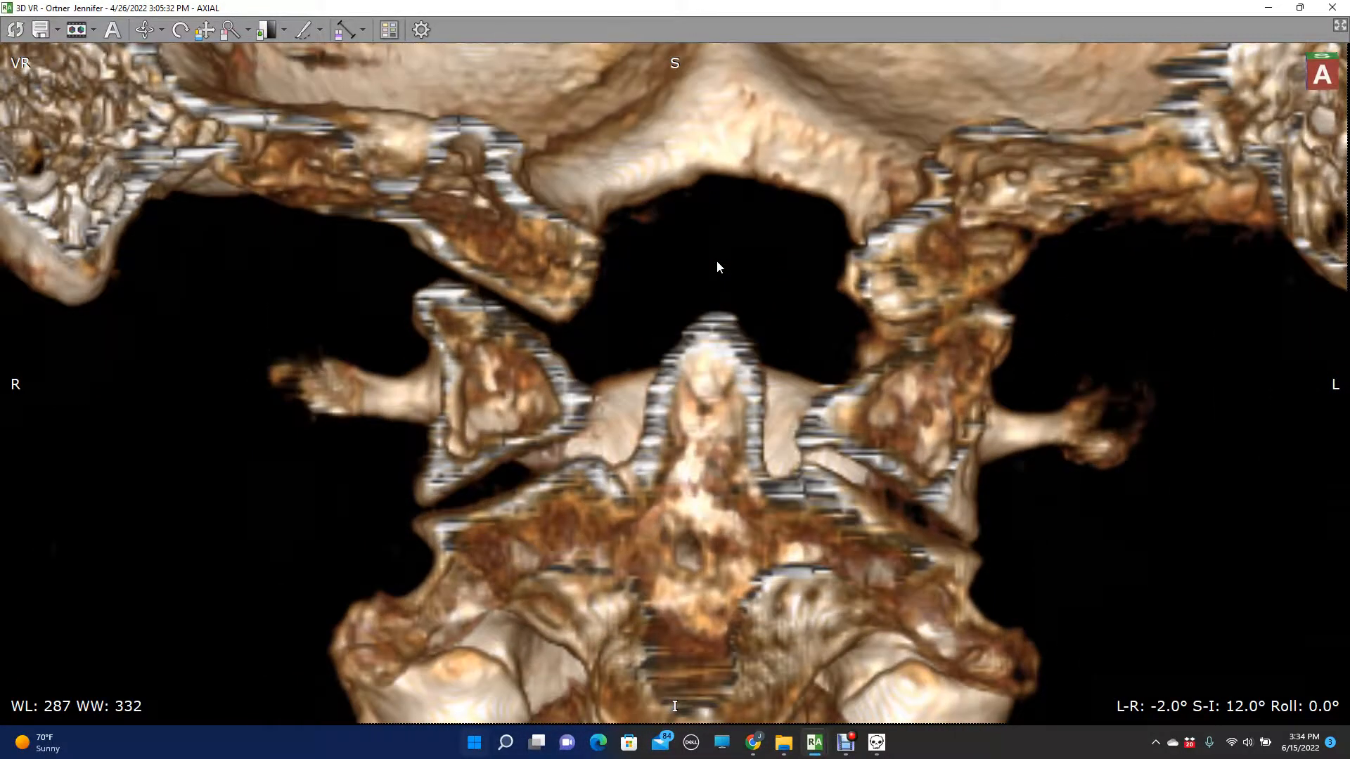
key("Down")
key("Down")
key("Down")
key("Down")
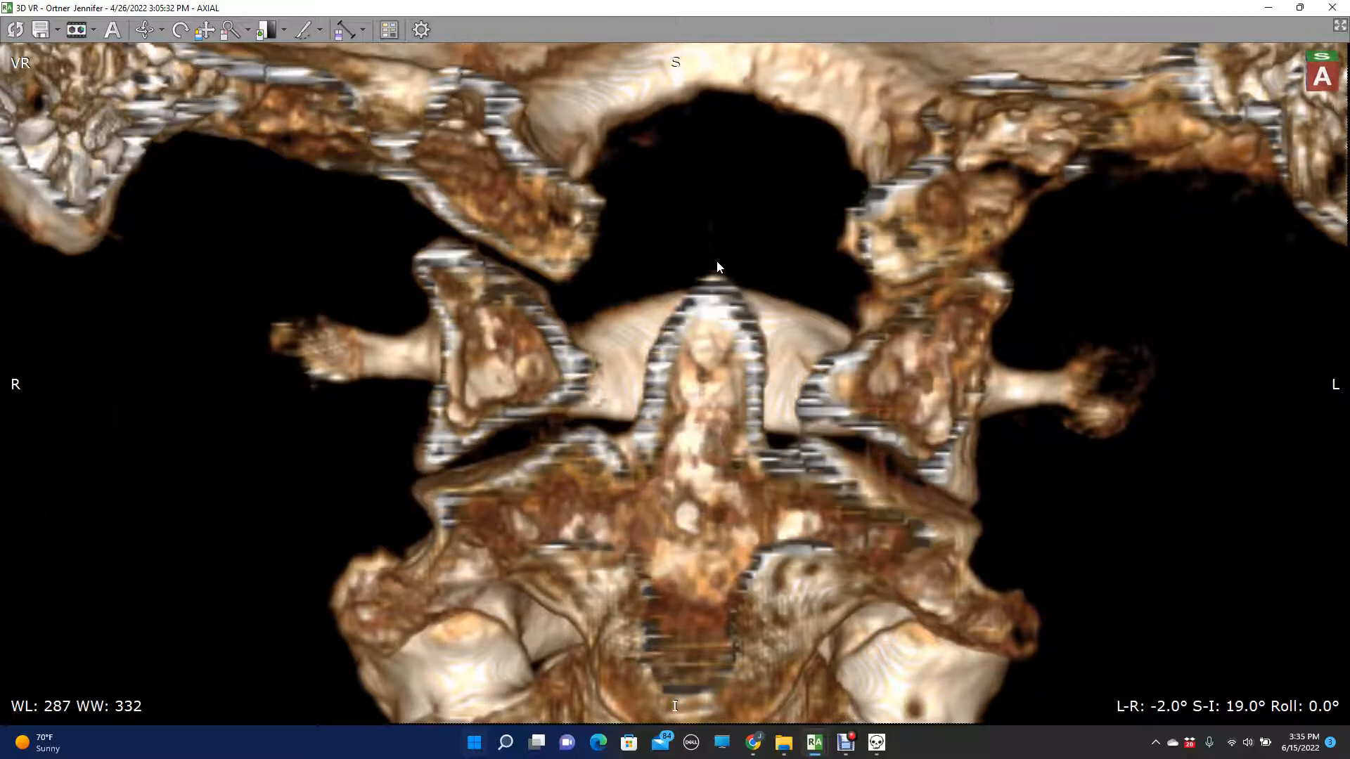
right_click_drag(724, 274, 724, 197)
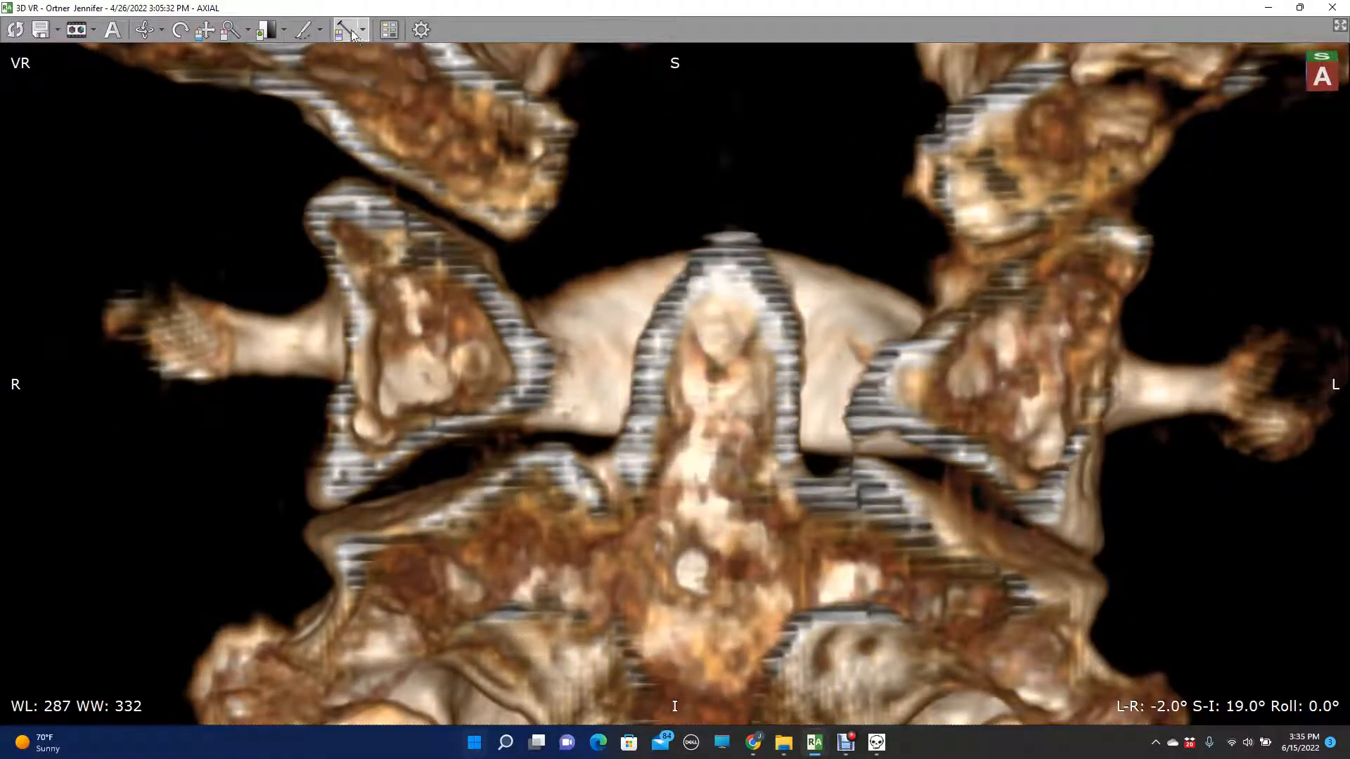
- Draw a horizontal distance line about 2.51 cm long between the atlas lateral masses and clear the overlay's old marks
left_click_drag(440, 340, 892, 350)
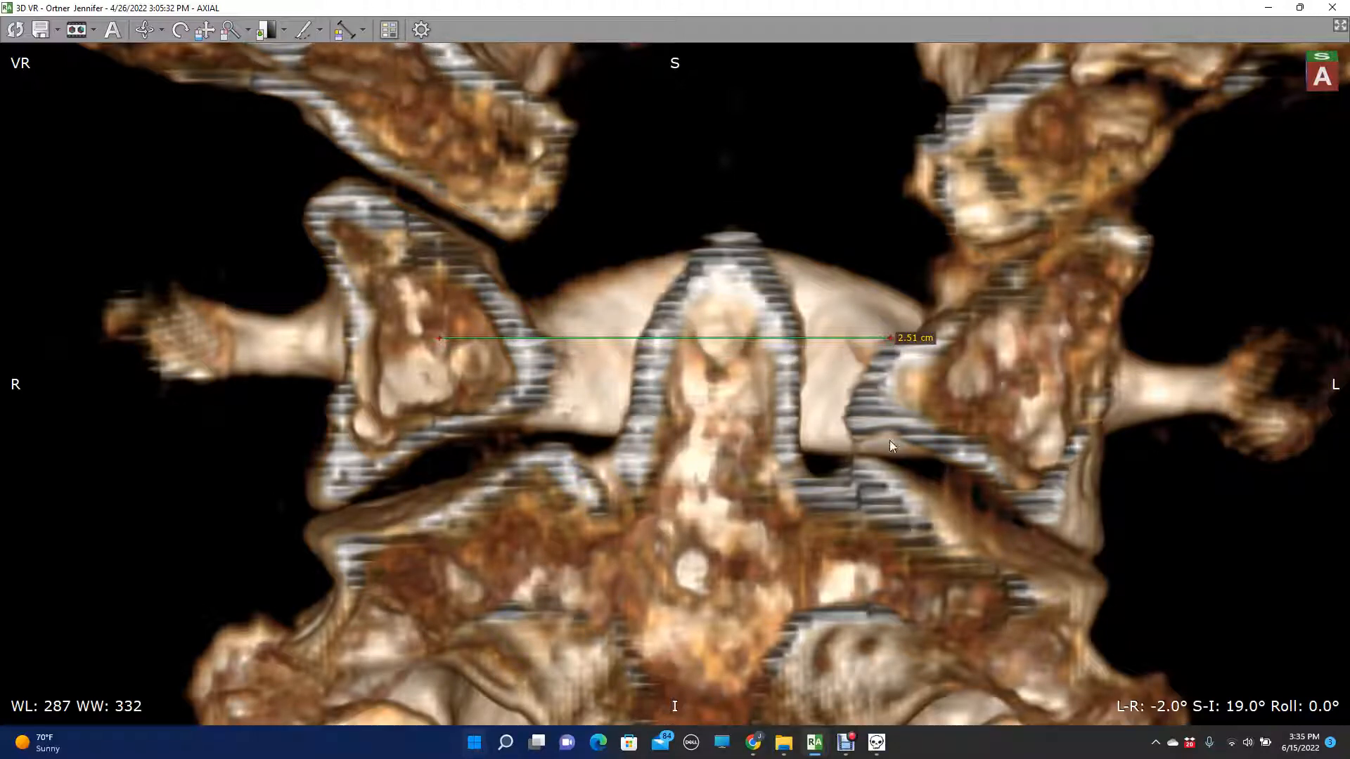
left_click(876, 742)
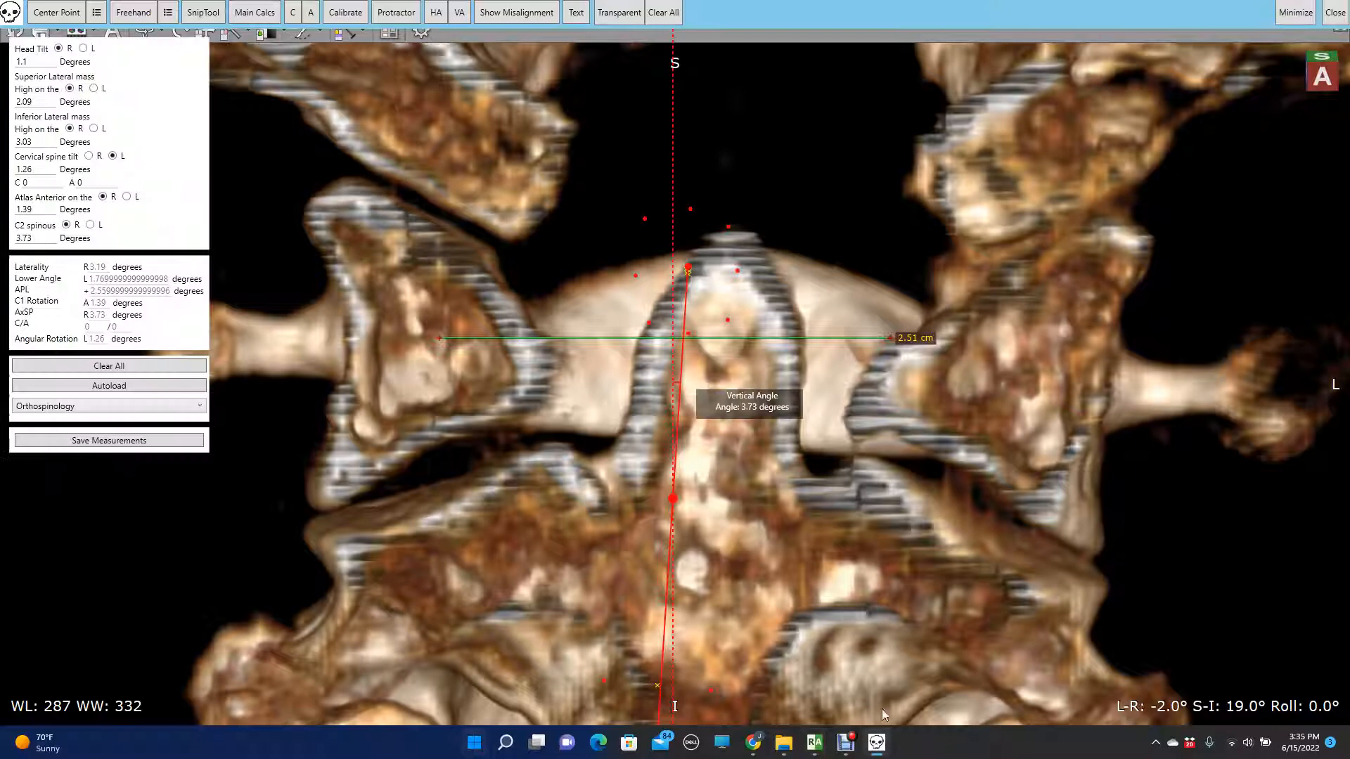
left_click(662, 15)
- Calibrate the overlay by matching the calibration line to the drawn distance line and setting its length to 2.51 cm
left_click(343, 12)
left_click_drag(673, 399, 578, 340)
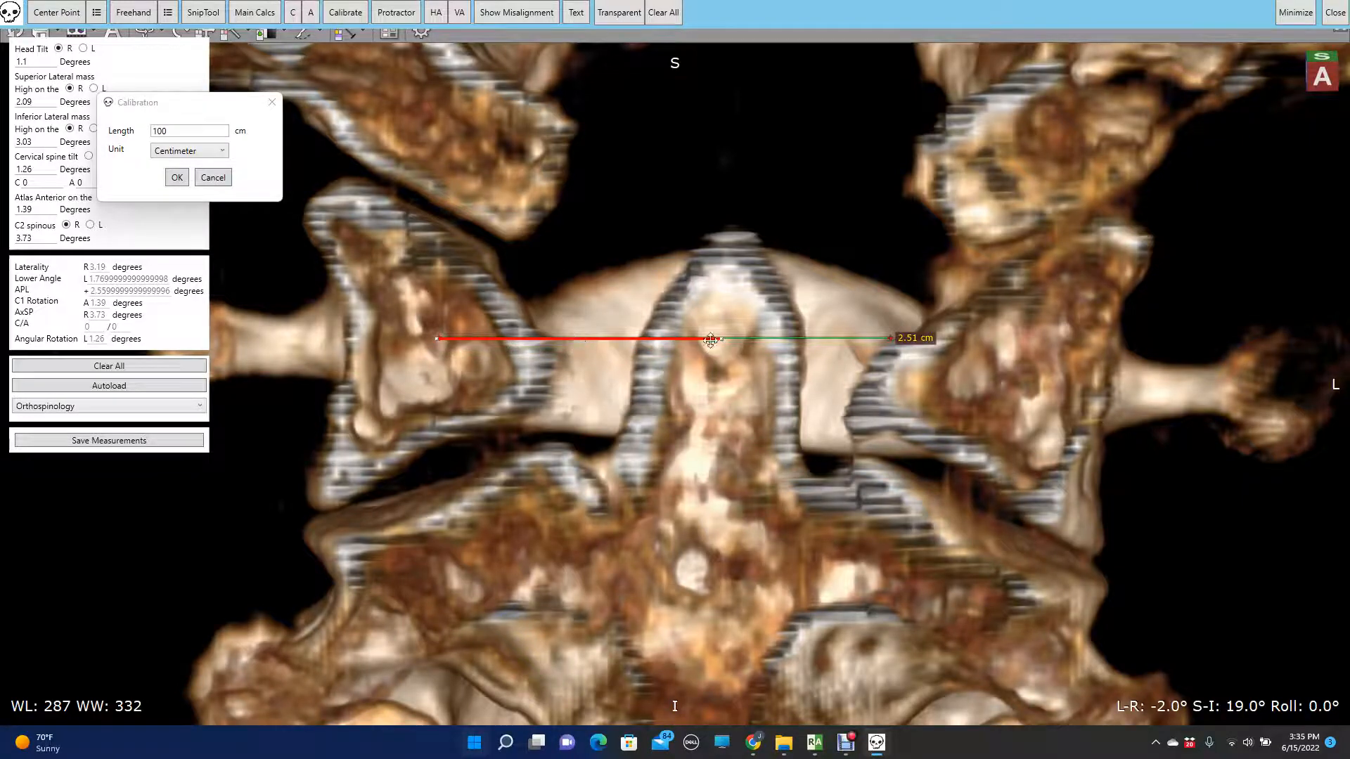
left_click_drag(724, 345, 891, 374)
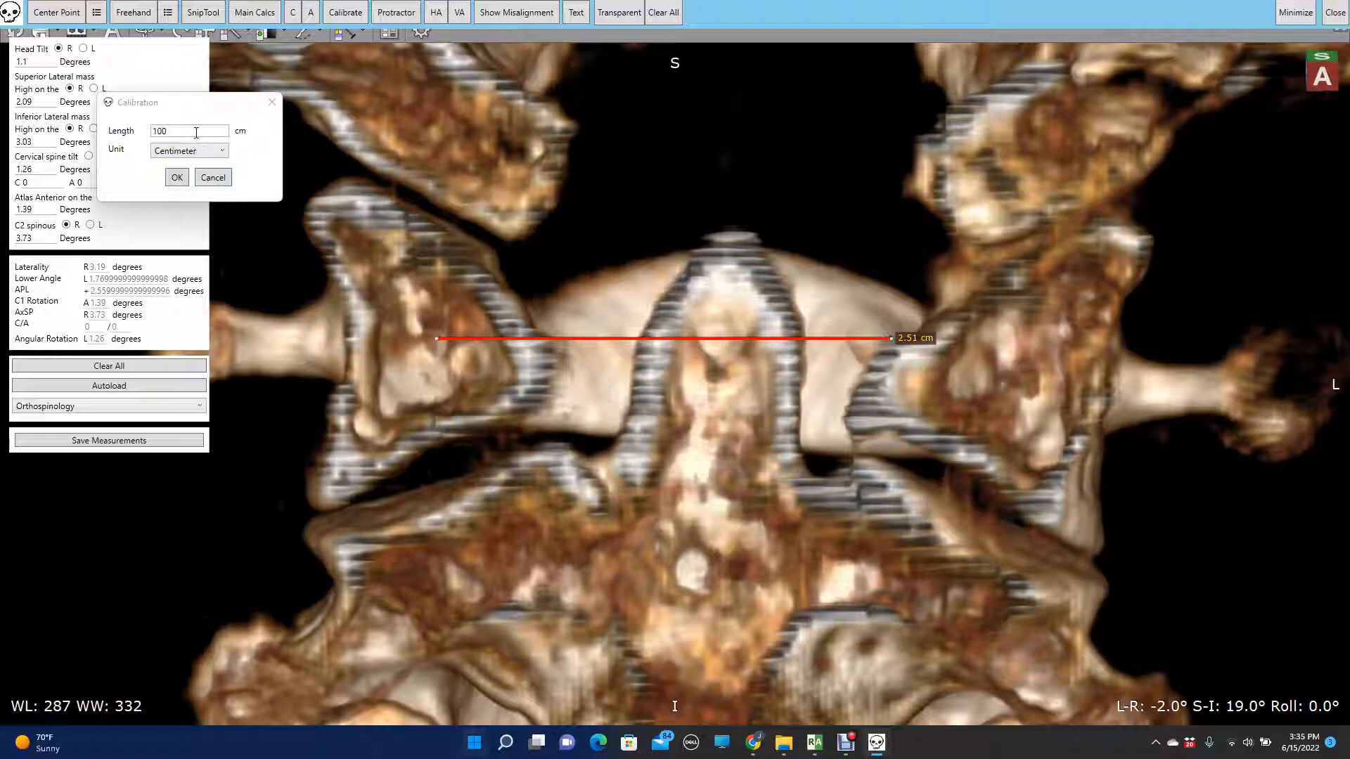
left_click(168, 131)
left_click_drag(167, 131, 149, 134)
type("2.51")
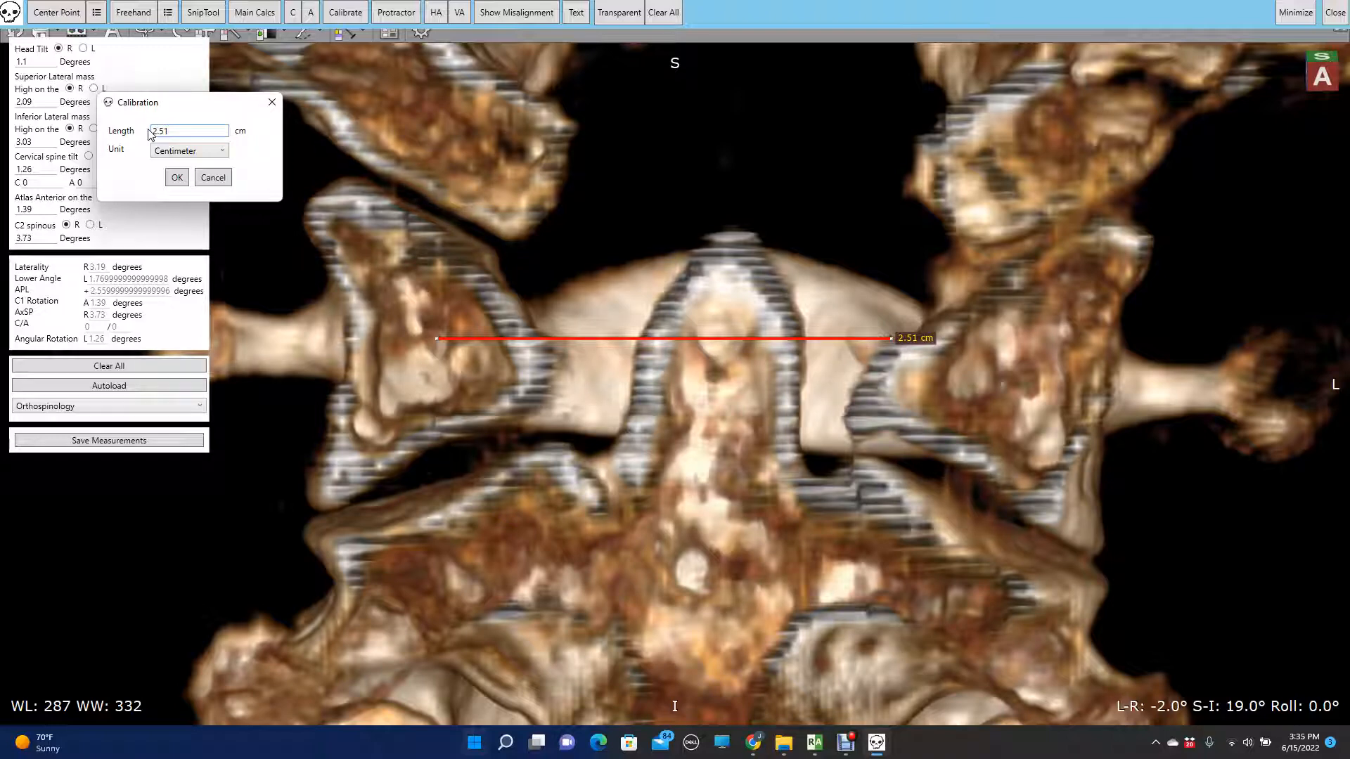
left_click(176, 178)
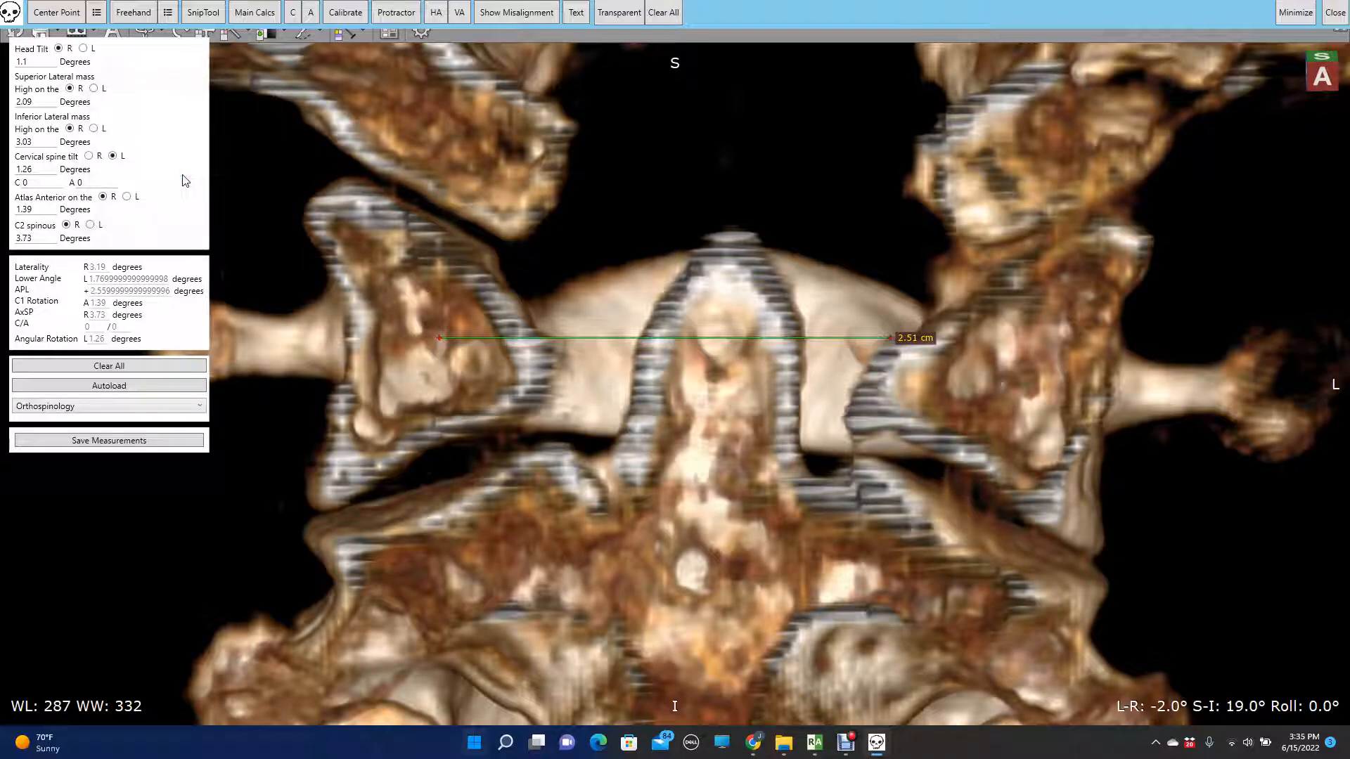
- Fit a condylar circle about 3.4 in in diameter along the undersides of both occipital condyles
left_click(293, 20)
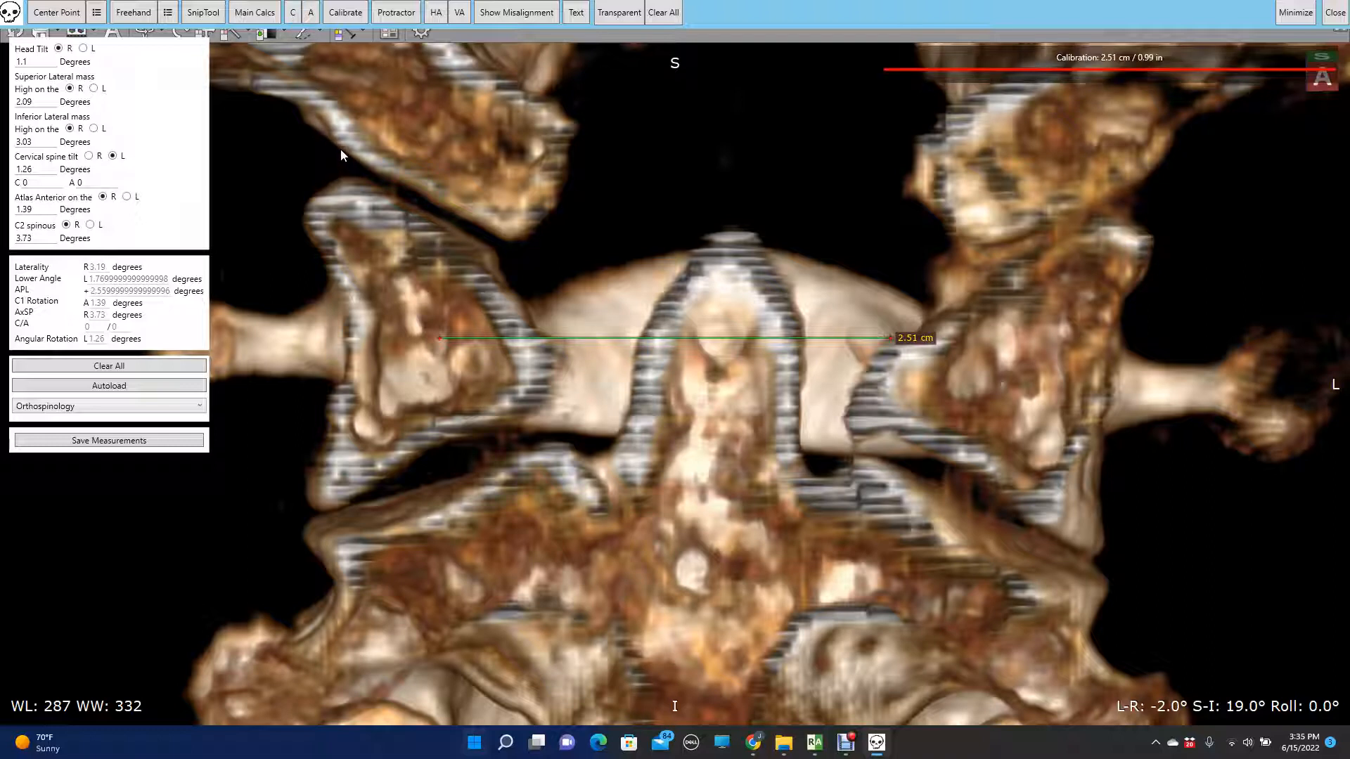
left_click(401, 185)
left_click(1142, 180)
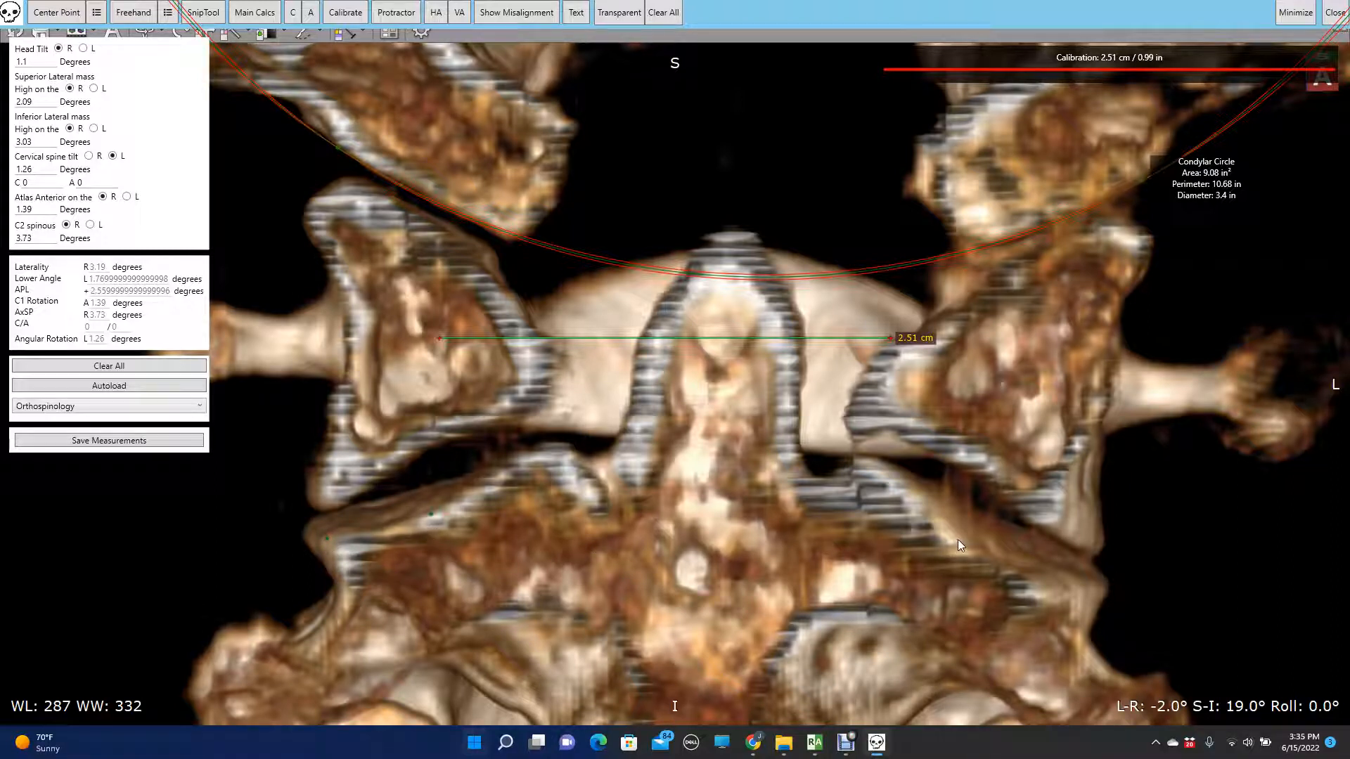
- Fit an axial circle about 4.79 in in diameter along the superior articular surfaces of the axis, adjusting its points
left_click(1057, 589)
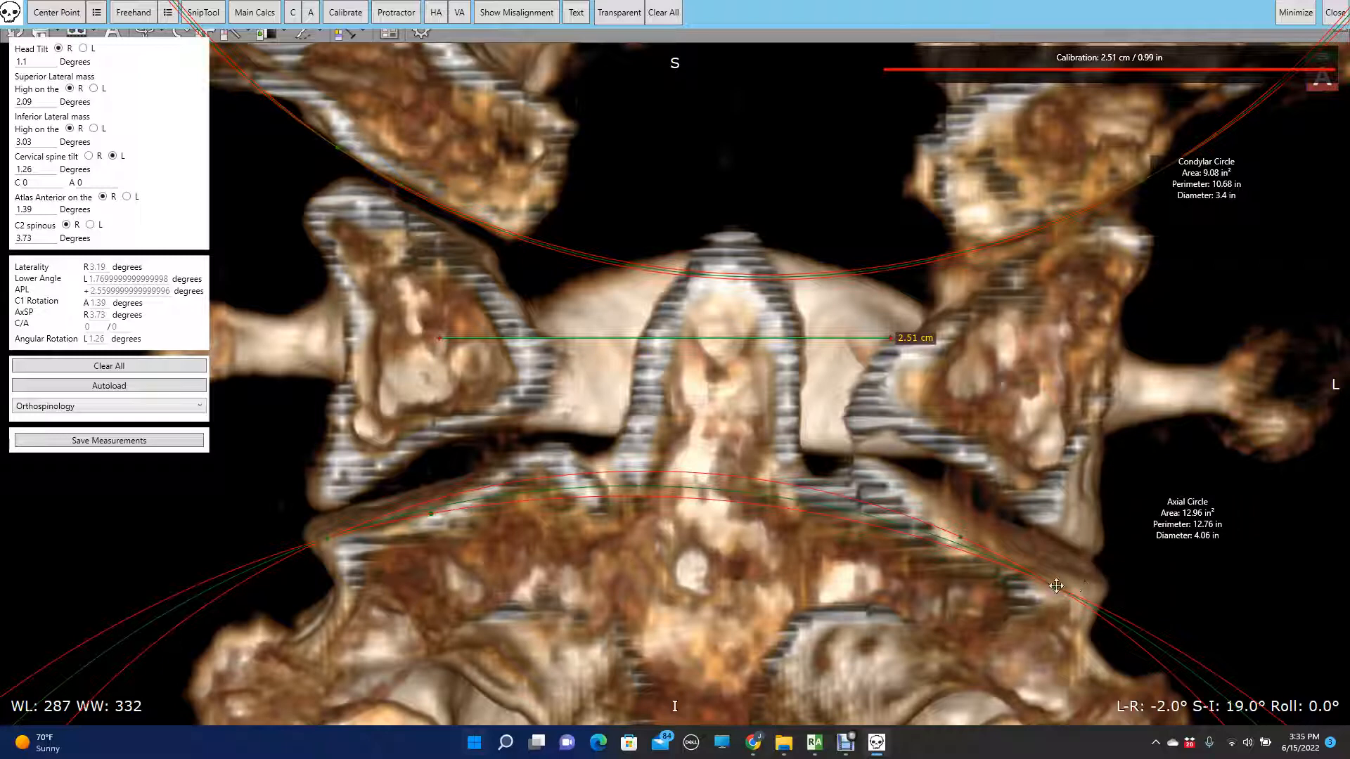
left_click_drag(1057, 586, 1083, 555)
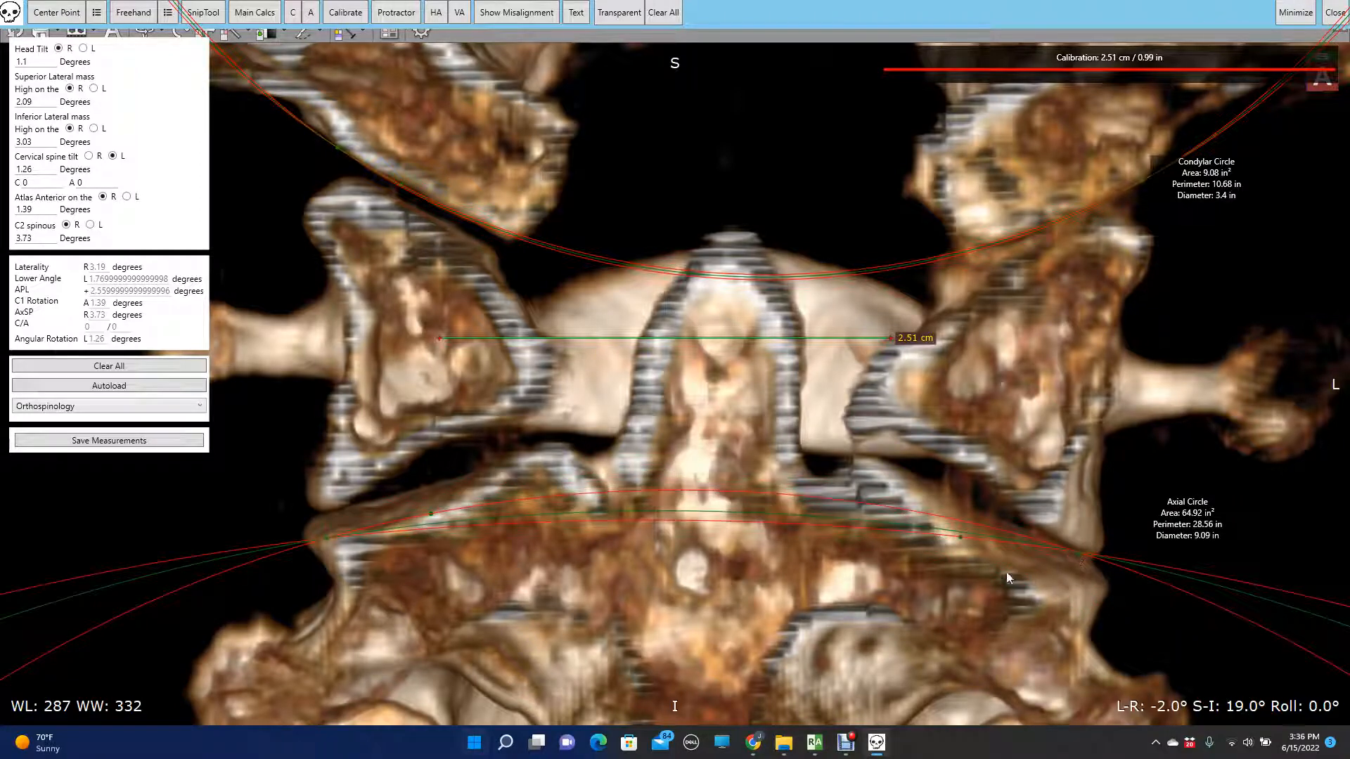
left_click(995, 517)
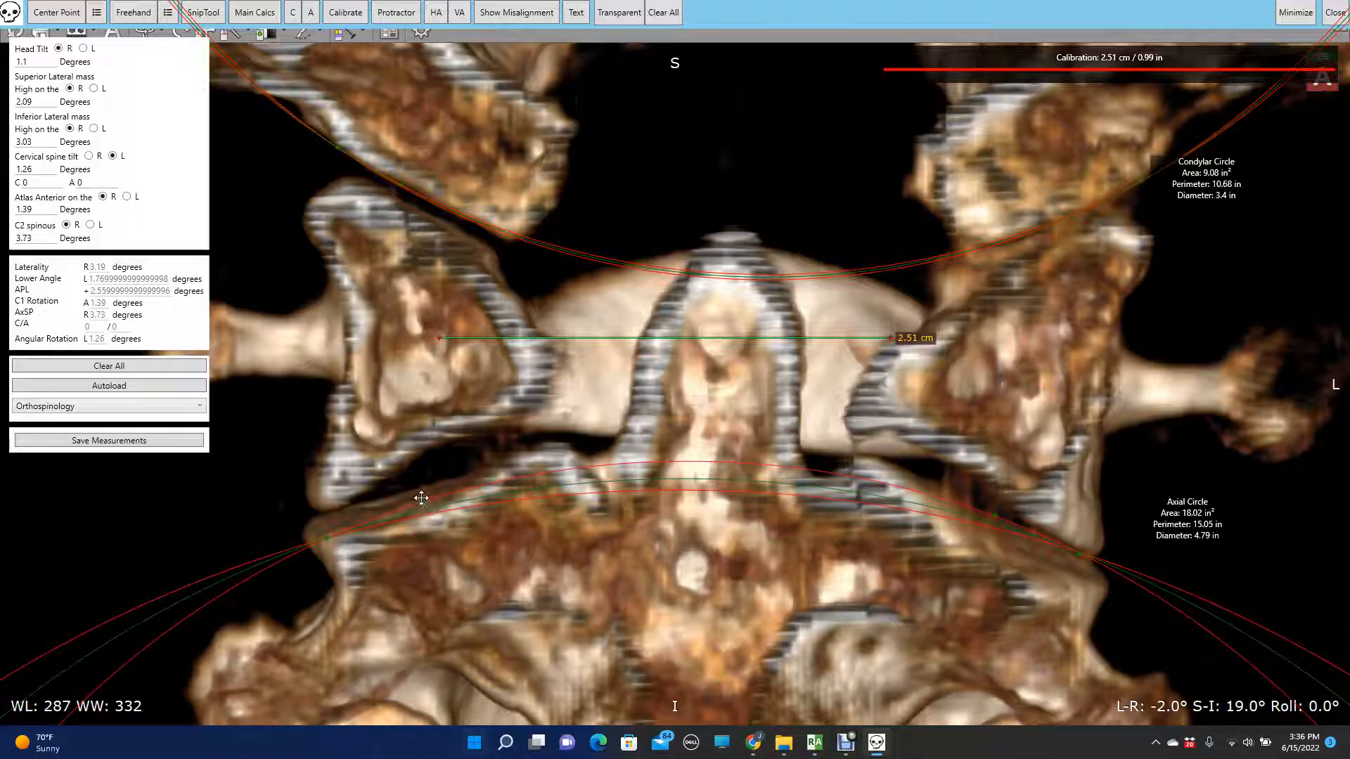
- Refit the axial circle's points to a diameter of about 4.14 in and move both circle labels near the midline
left_click(417, 486)
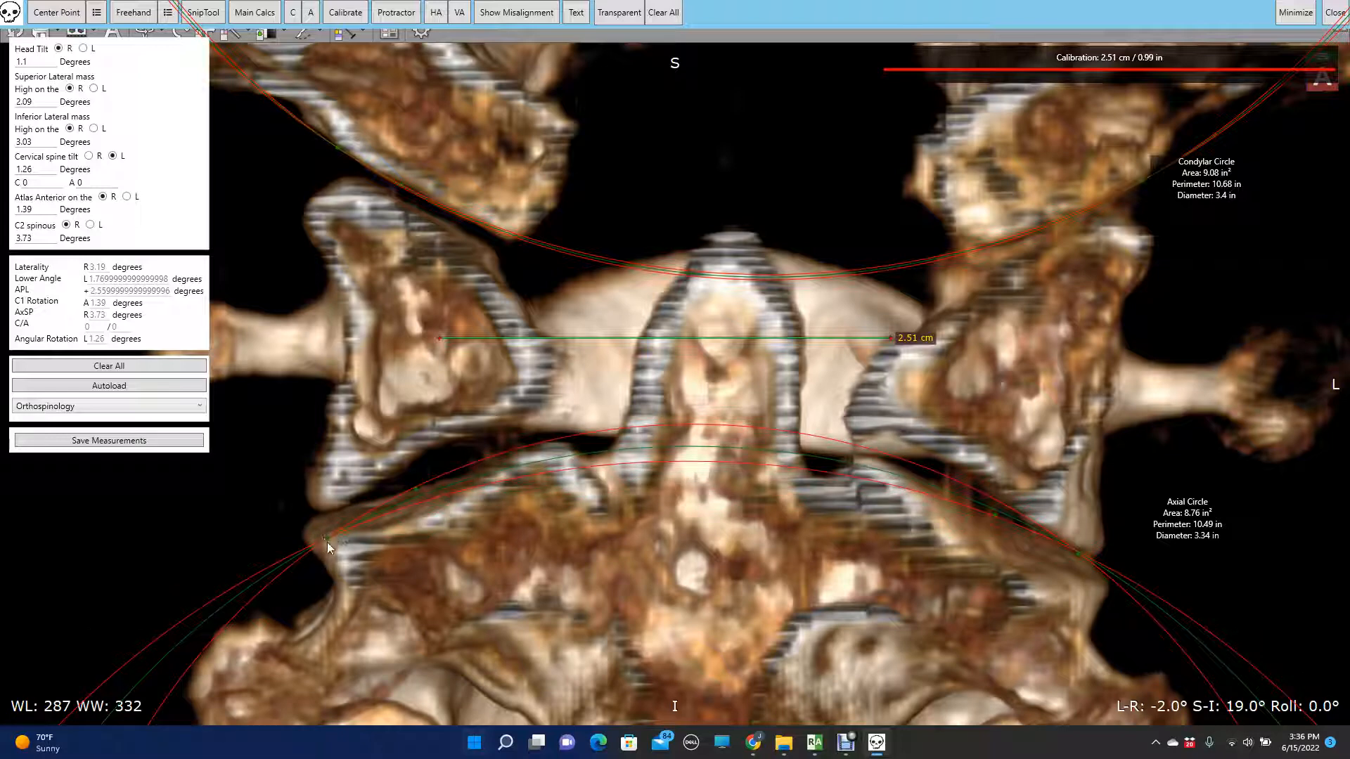
left_click(305, 525)
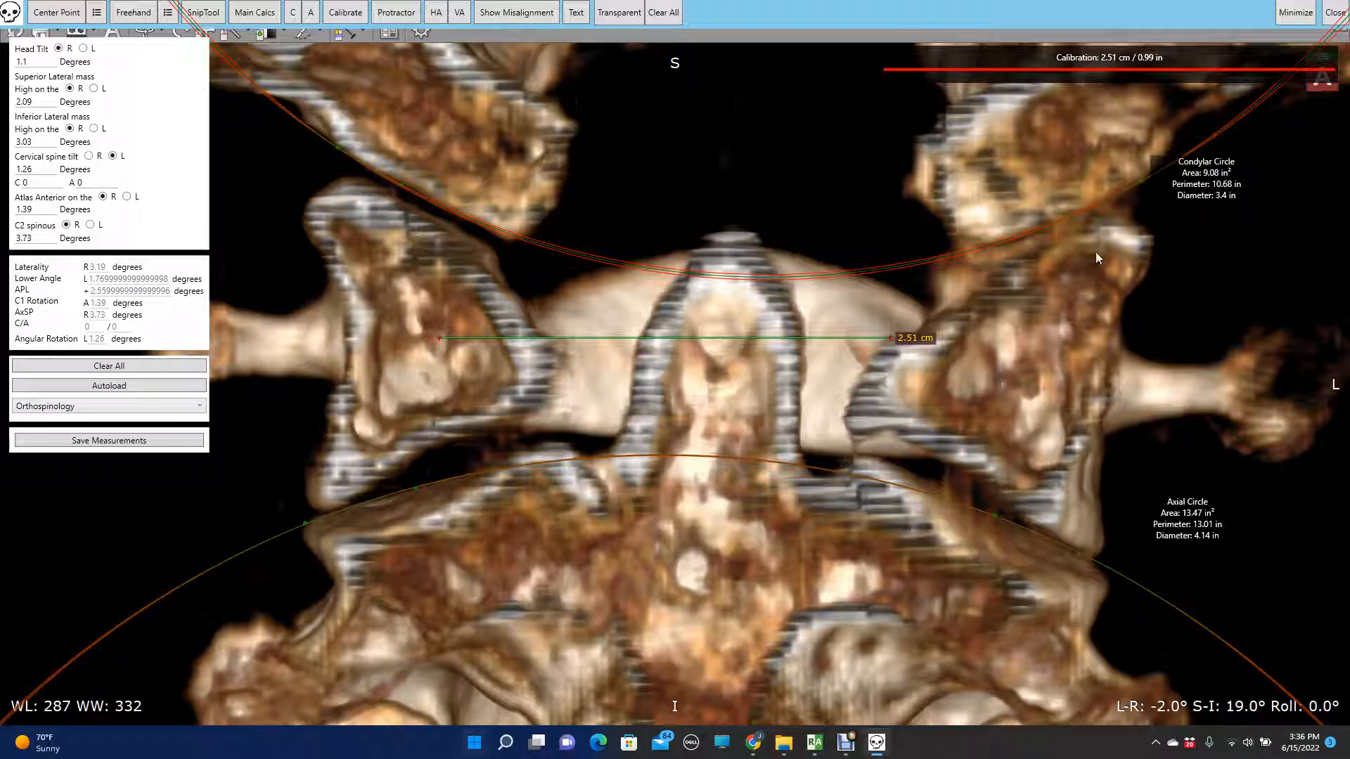
left_click_drag(1204, 171, 709, 161)
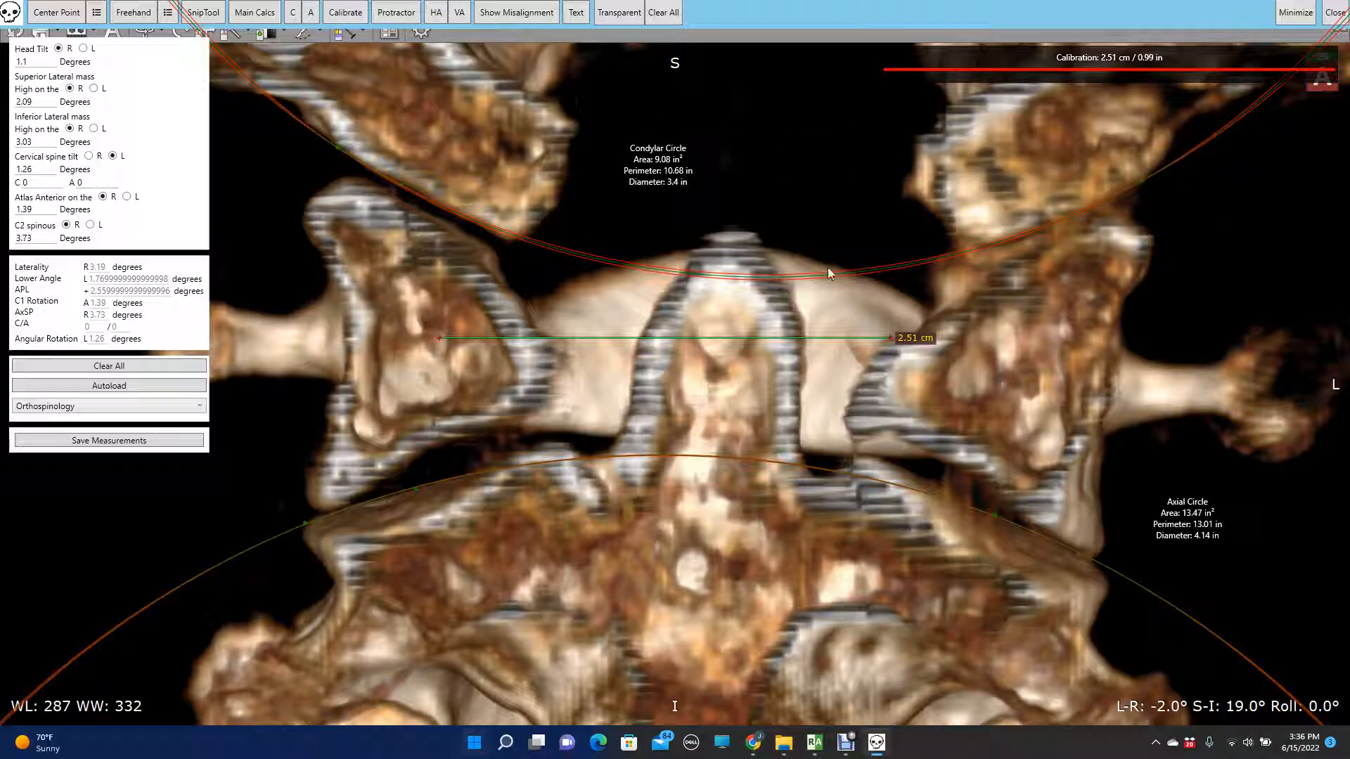
left_click_drag(1201, 521, 712, 492)
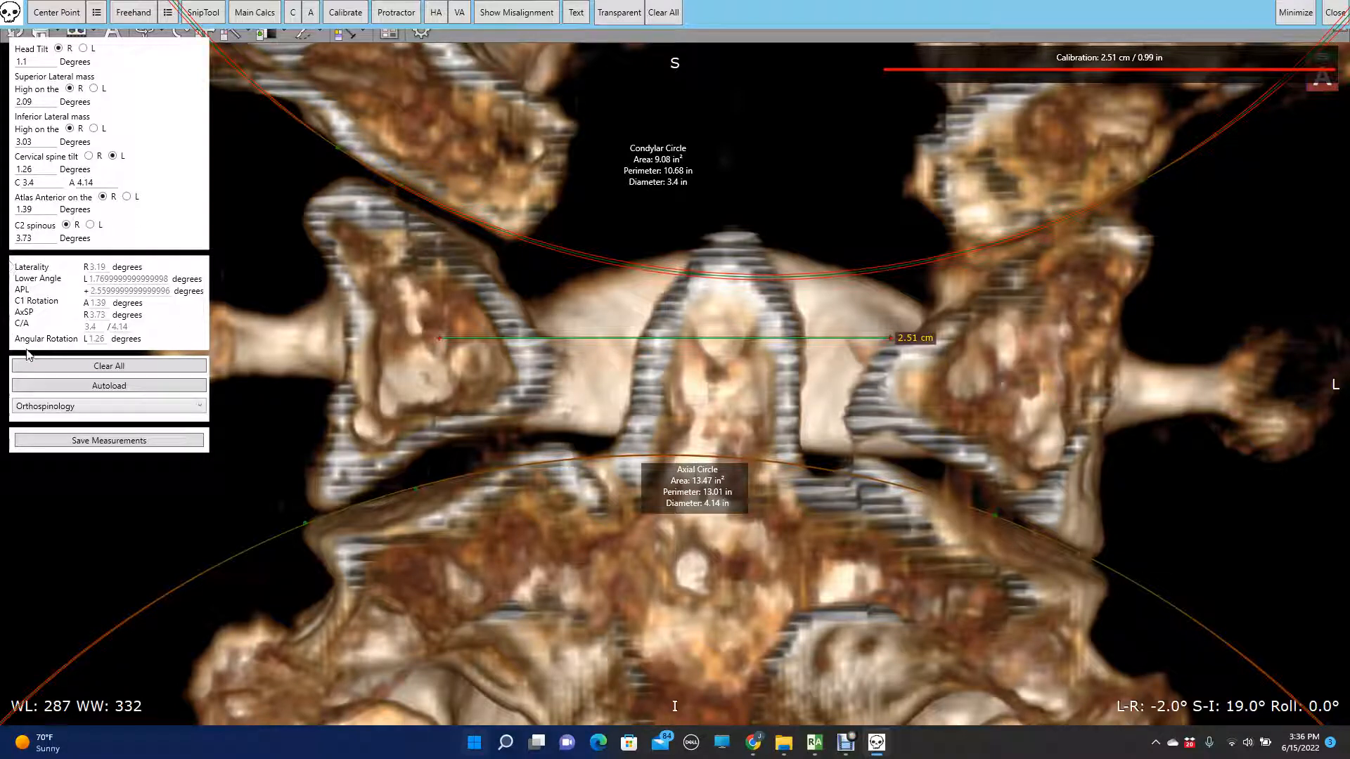
left_click(126, 413)
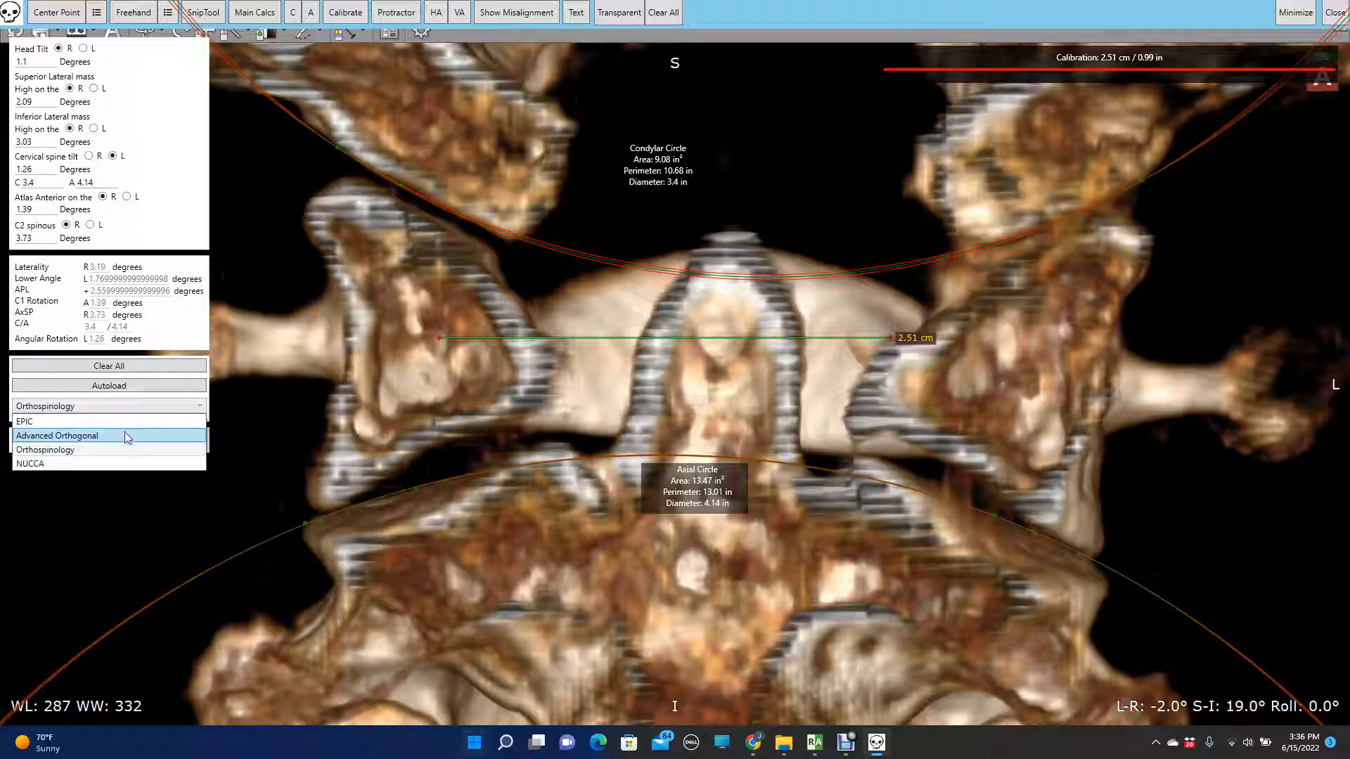
left_click(126, 433)
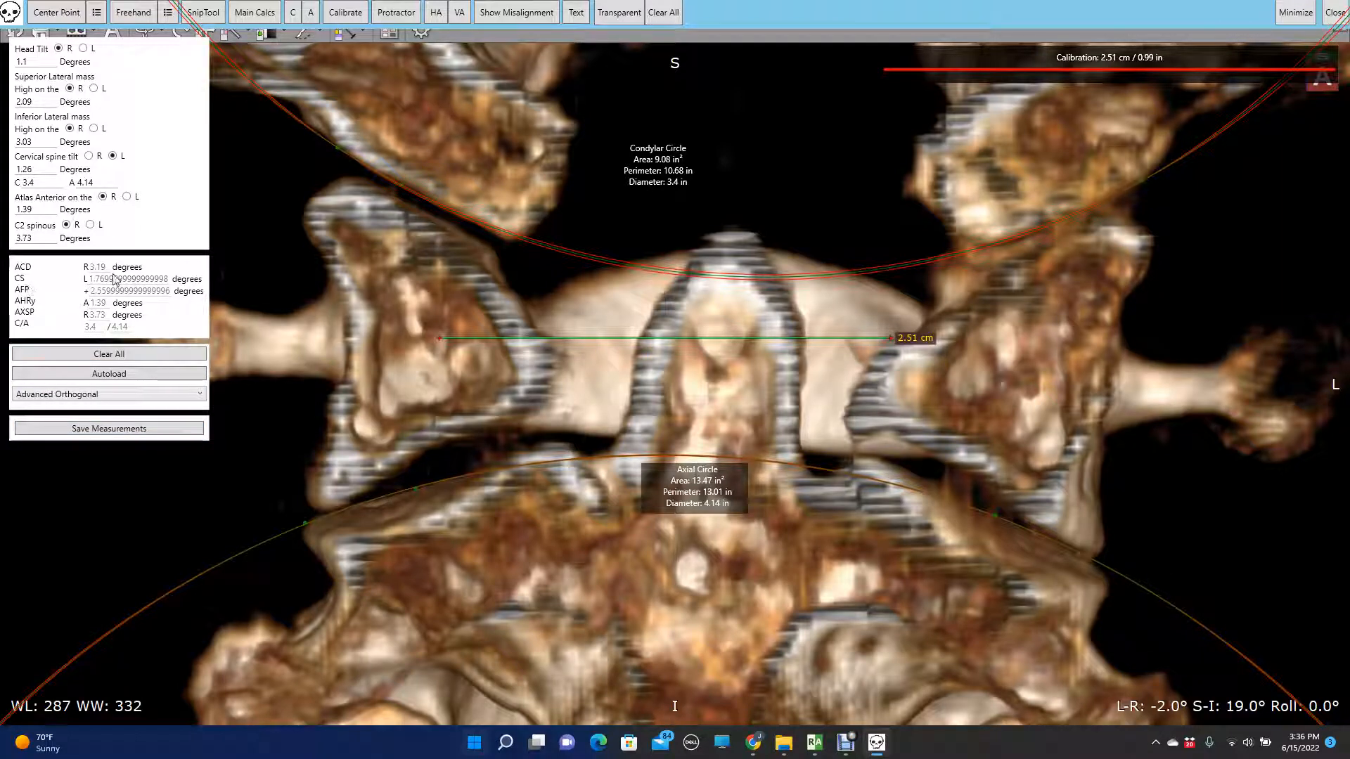
left_click(109, 429)
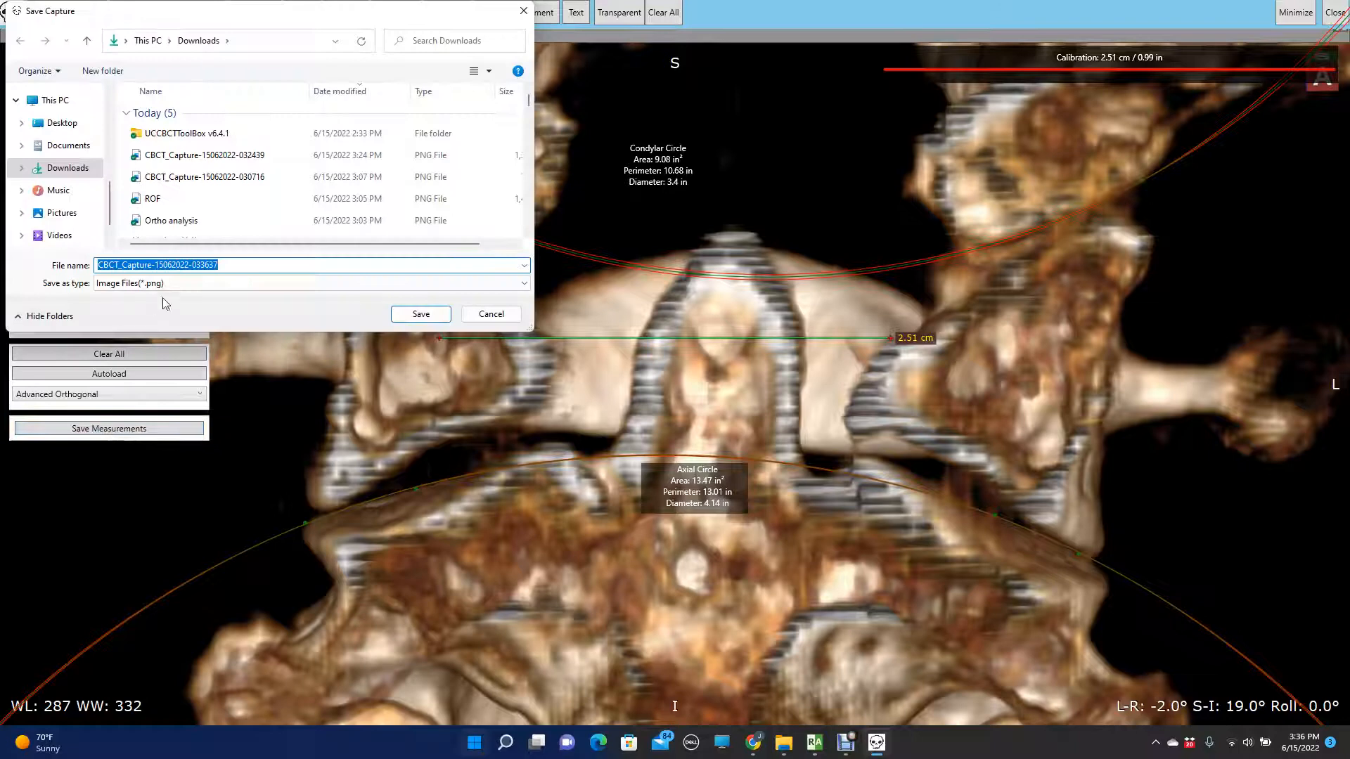
left_click(421, 315)
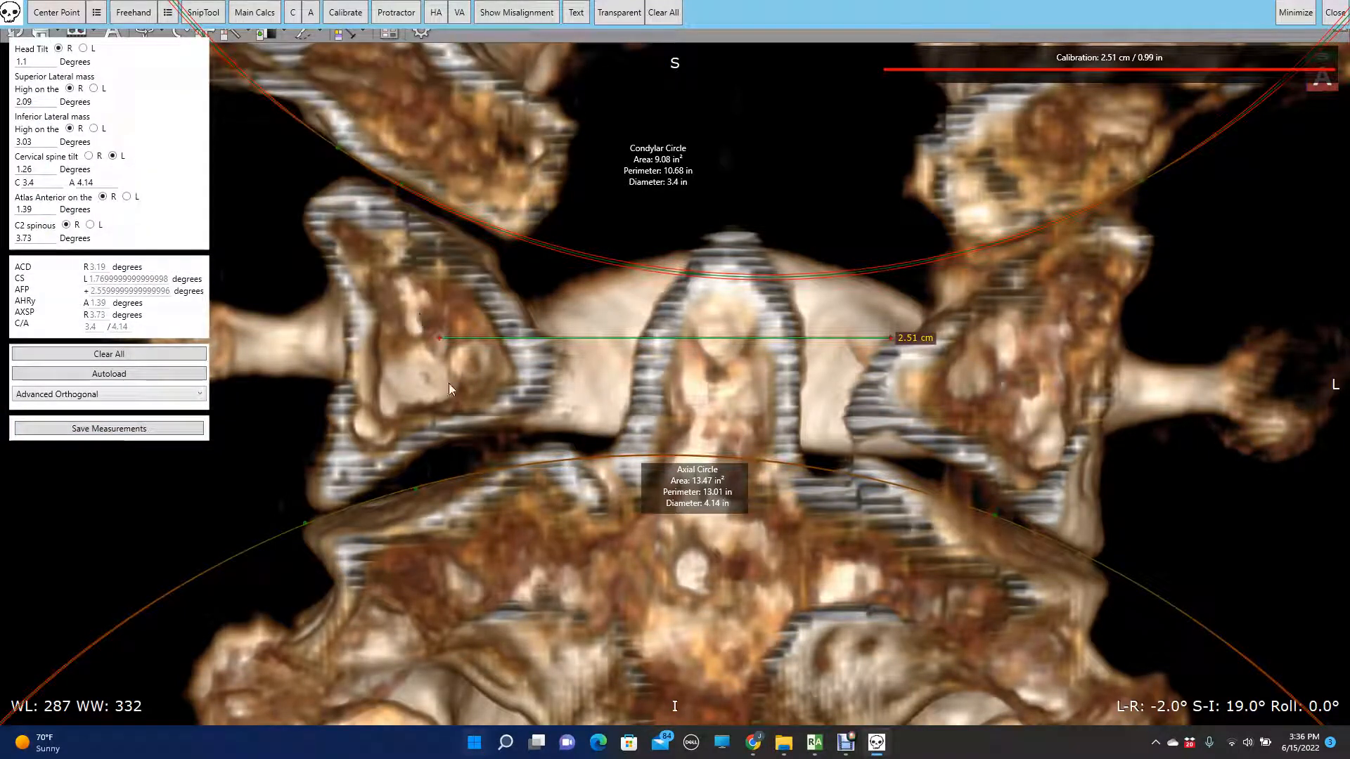
- Reset the rendering in the 3D VR window and cut away the freehand-outlined artifact strip beside the skull's right side
mouse_move(815, 744)
left_click(897, 651)
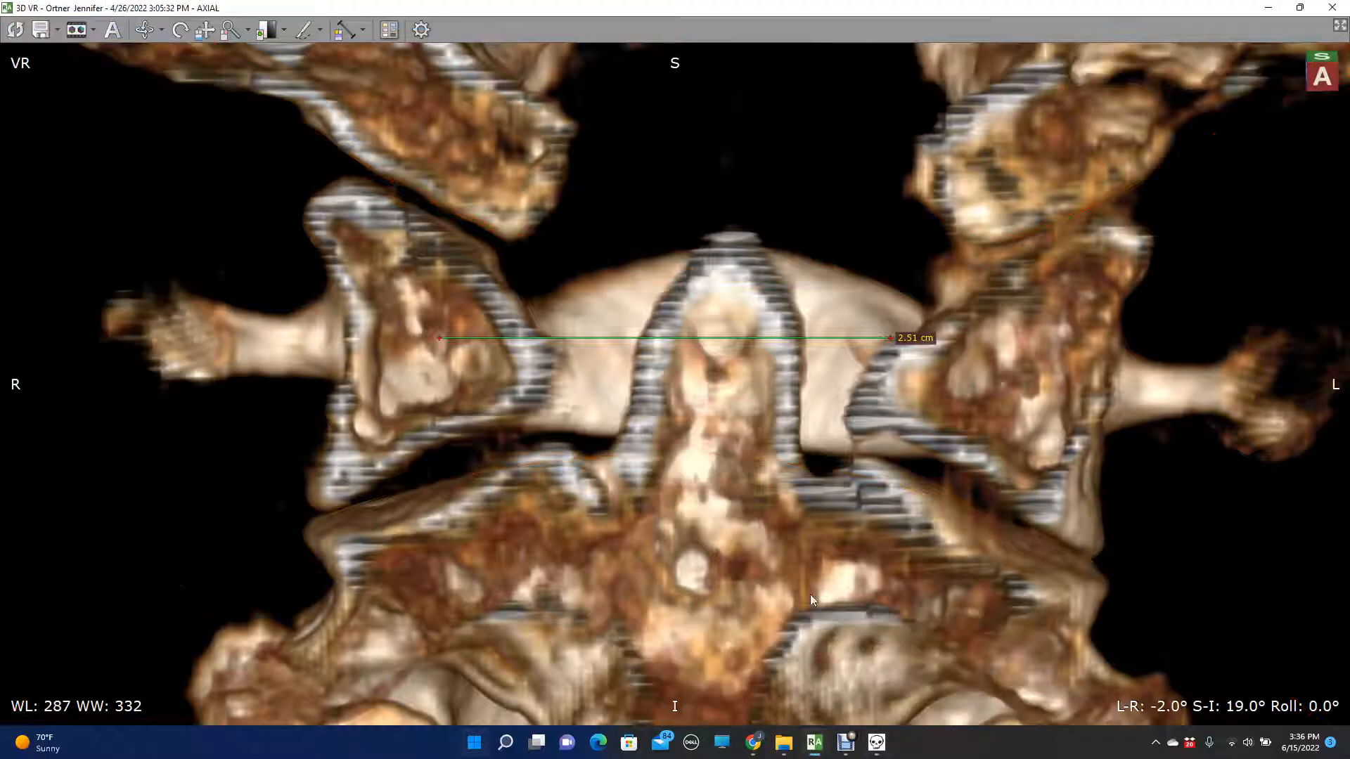
left_click(7, 32)
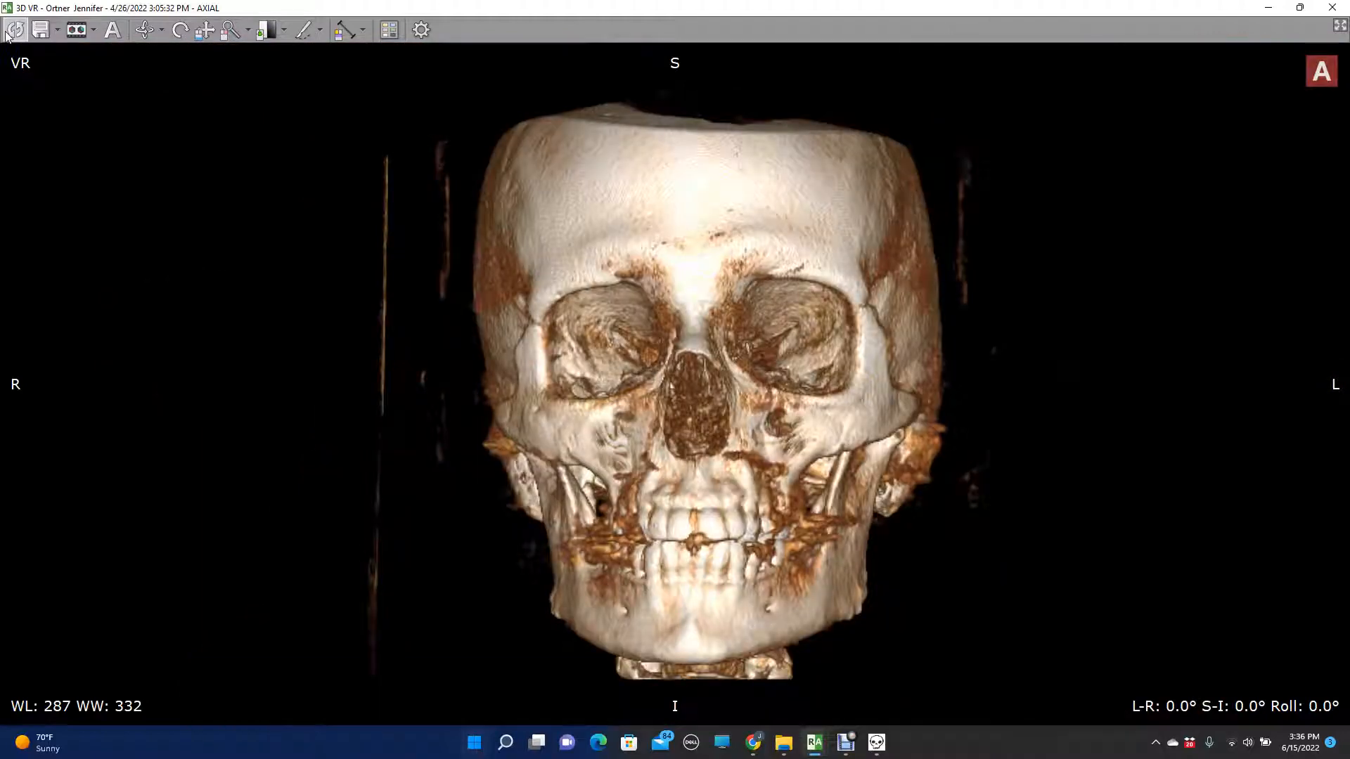
left_click(301, 29)
mouse_move(415, 279)
left_mouse_down()
mouse_move(463, 509)
mouse_move(380, 651)
mouse_move(314, 655)
left_mouse_up()
key("Delete")
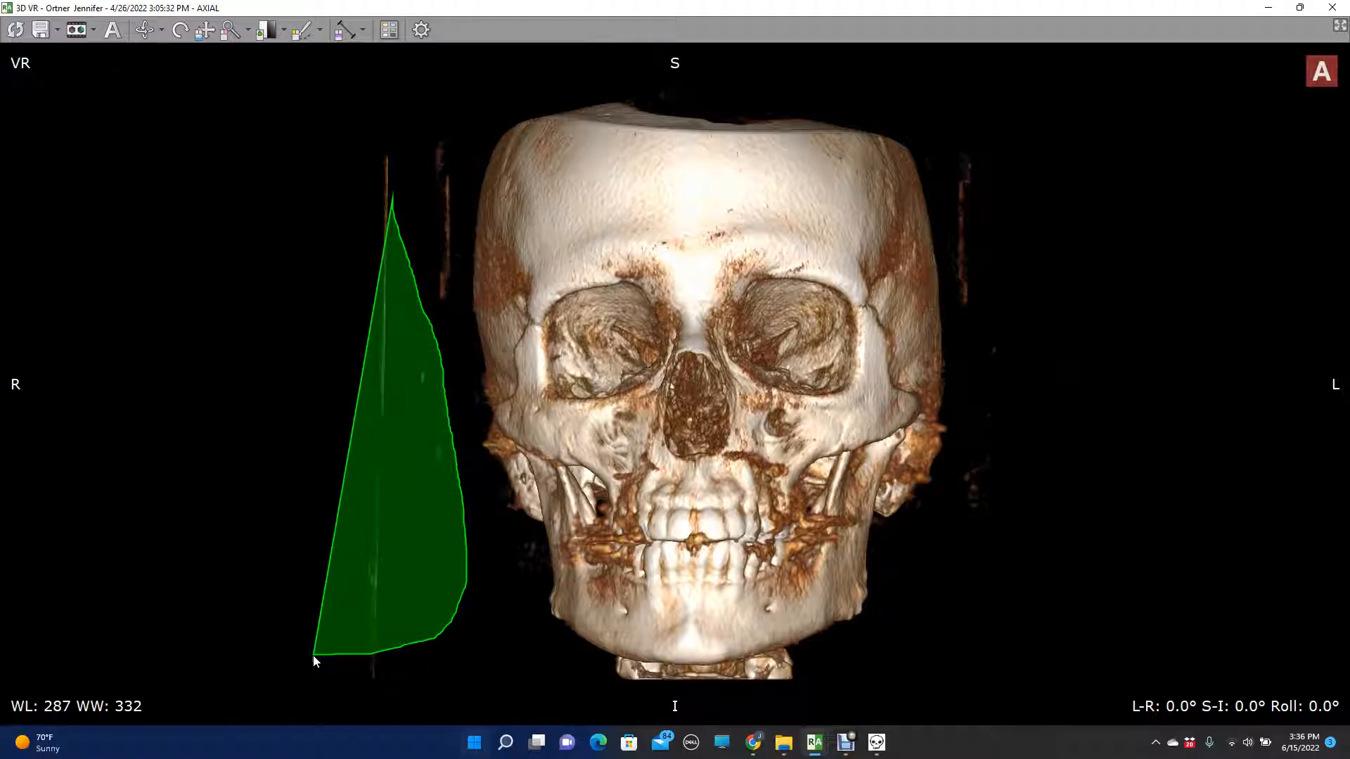
- Rotate the skull to a right lateral view at L-R -93° and enlarge the region around the atlas transverse process
key("Right")
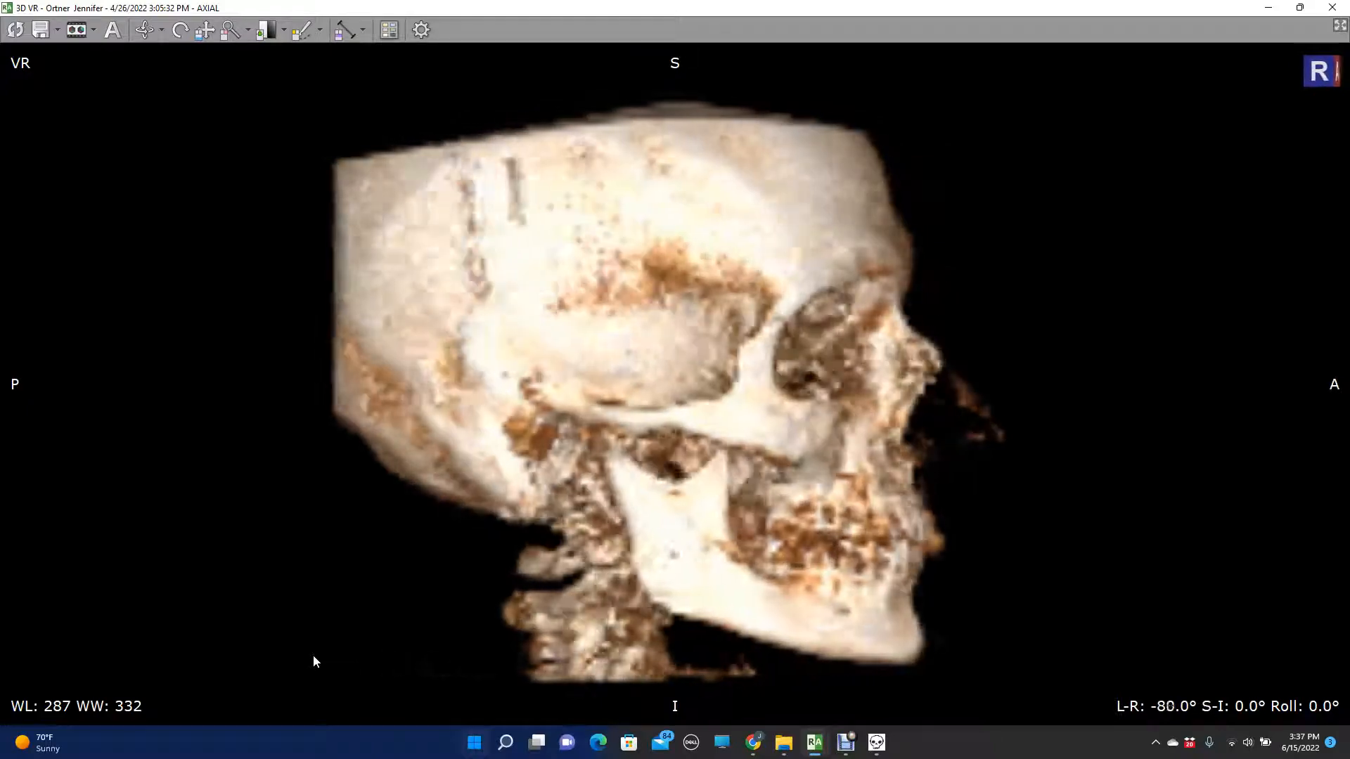
key("Right")
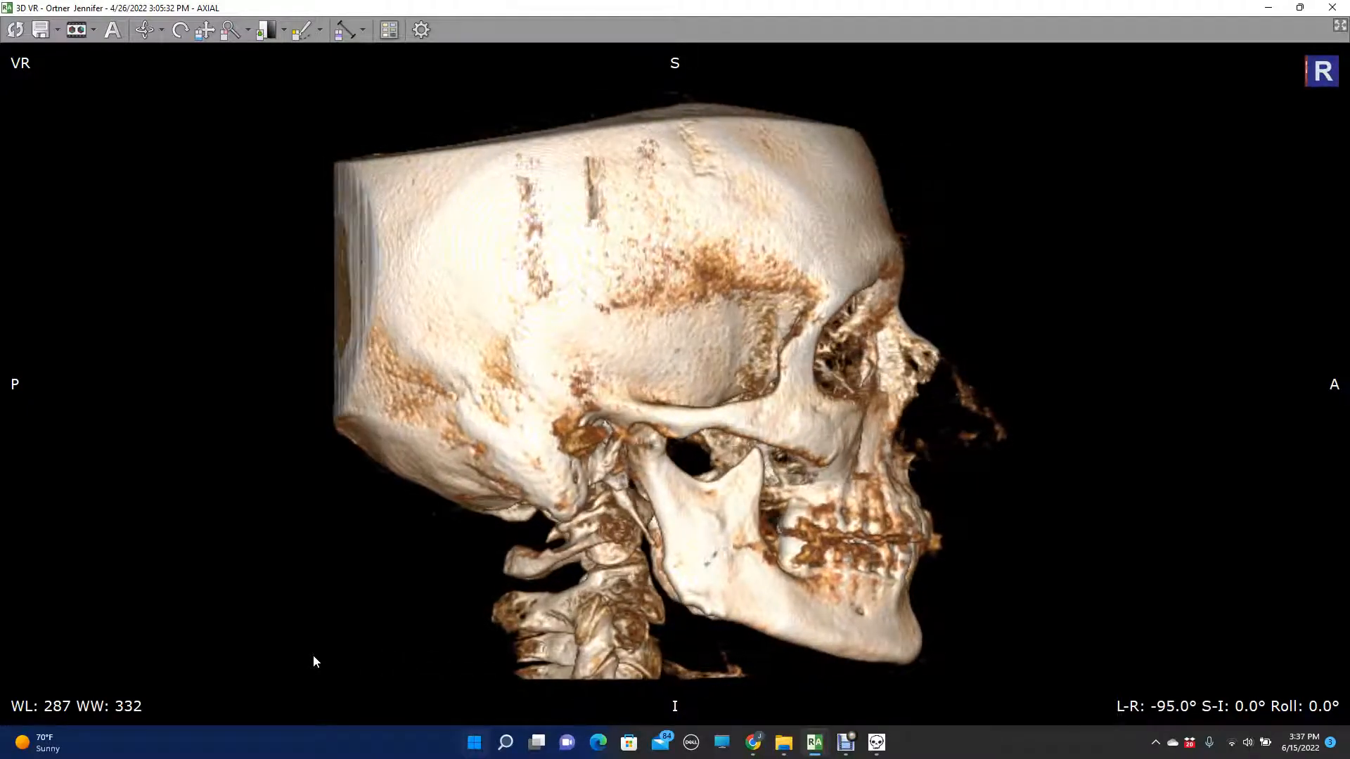
key("Left")
key("Left")
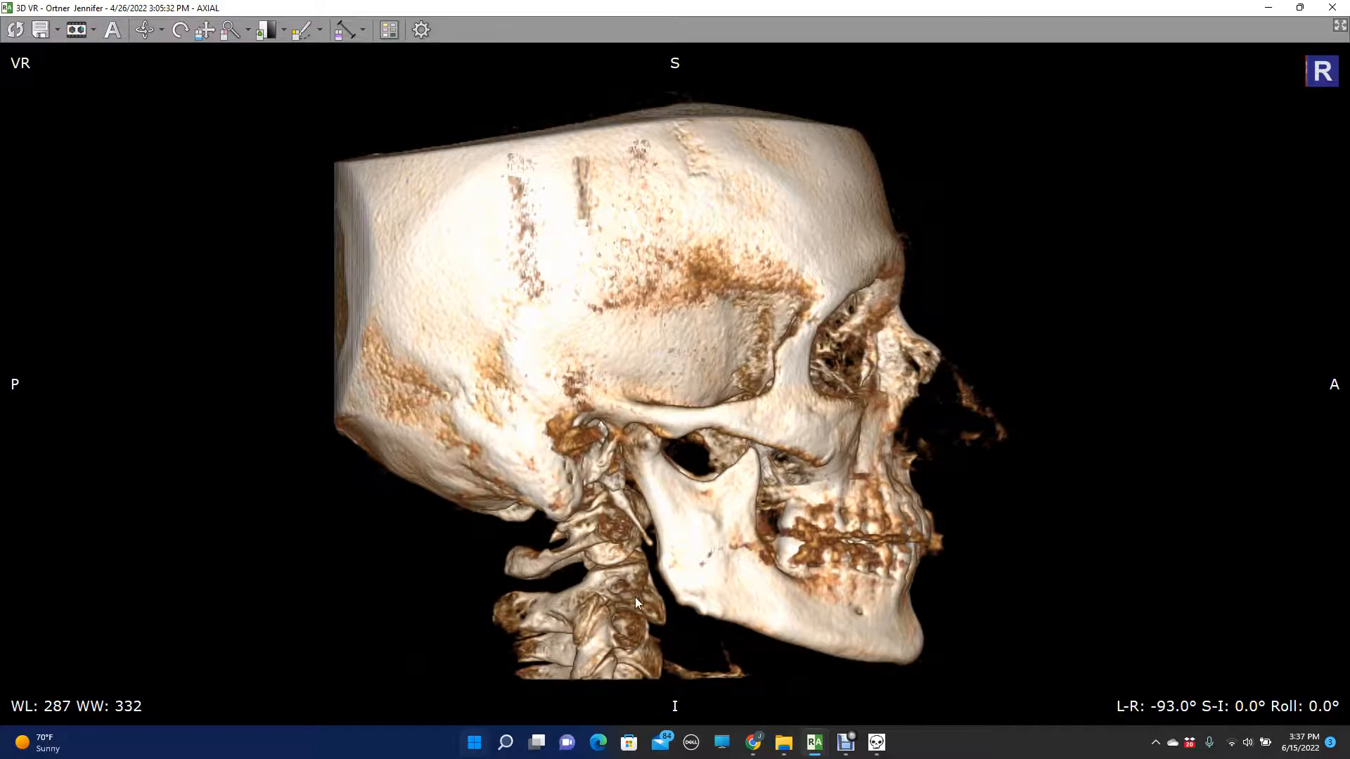
scroll(581, 256, "up", 10)
left_click(203, 32)
left_click_drag(322, 688, 478, 281)
left_click_drag(482, 531, 533, 477)
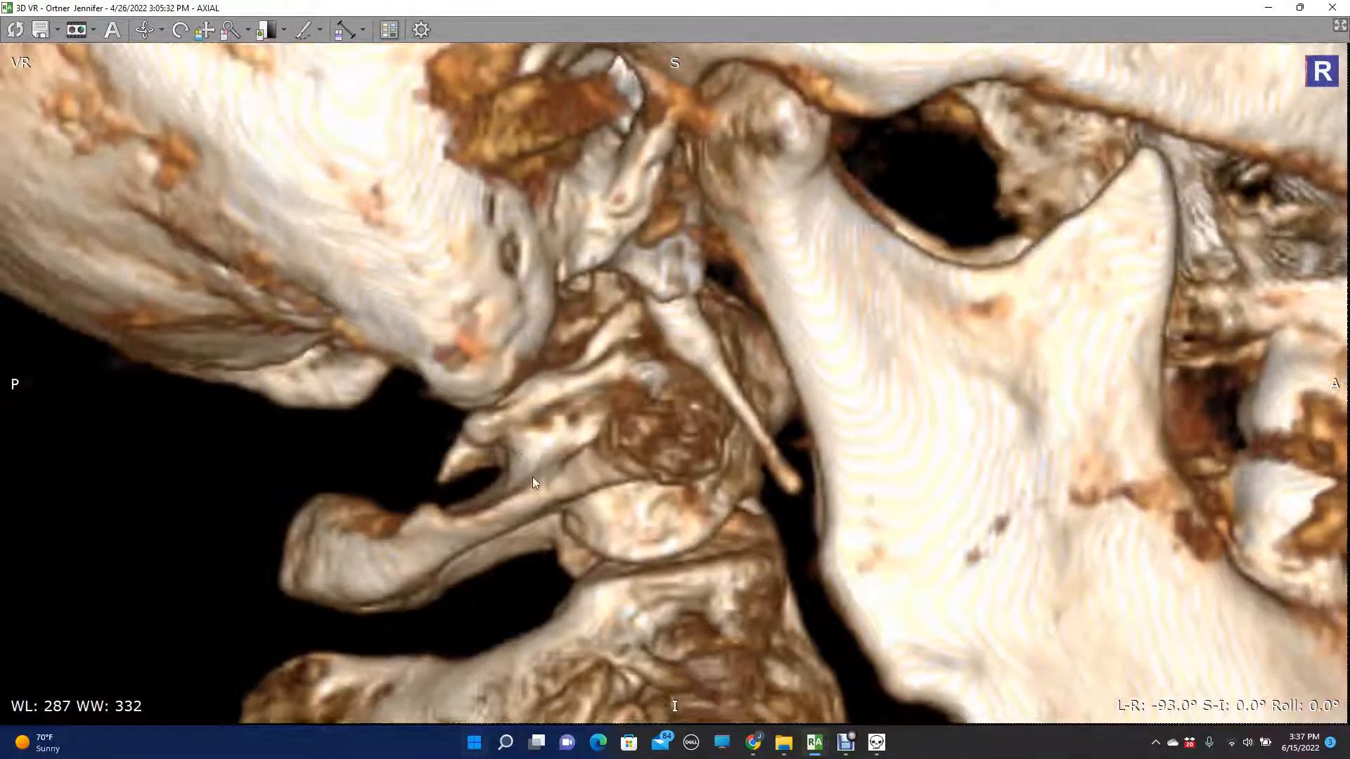
scroll(533, 472, "up", 6)
left_click_drag(530, 367, 526, 317)
scroll(526, 317, "down", 4)
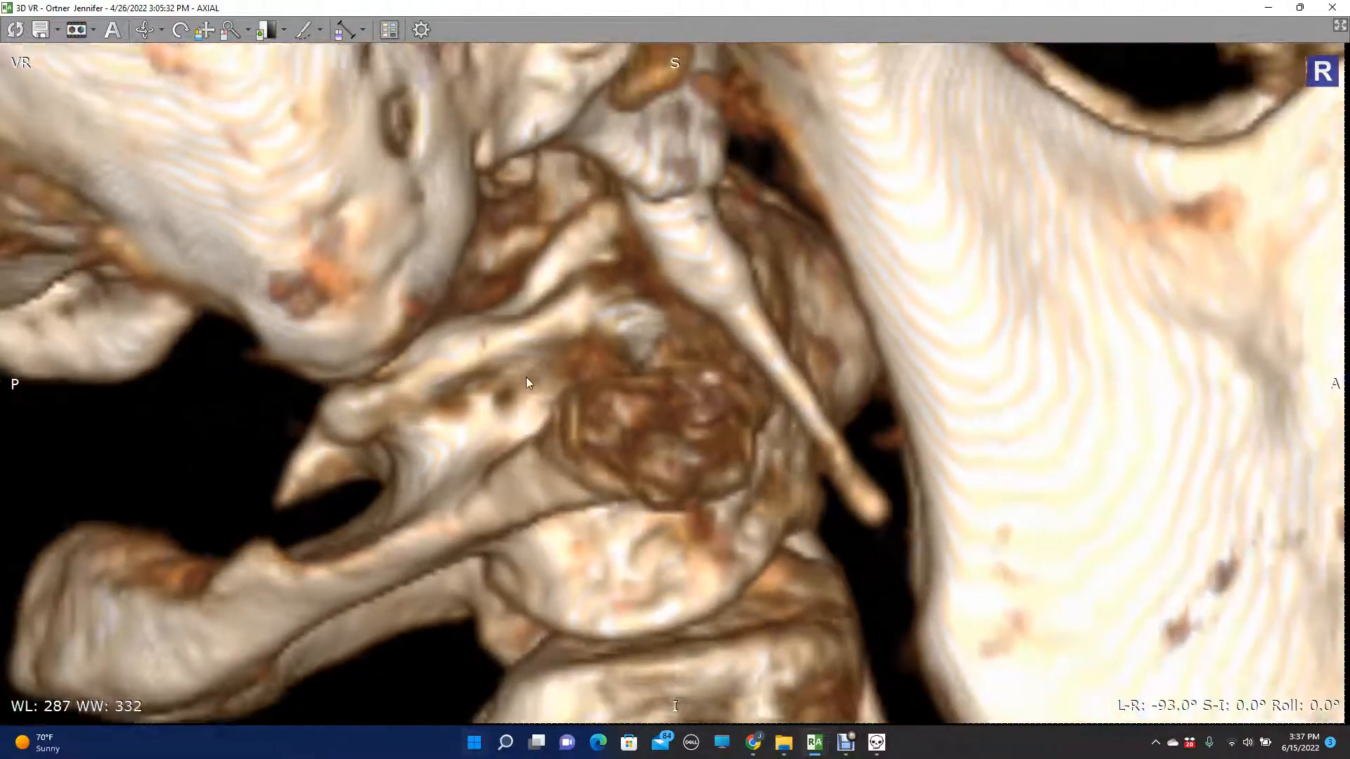
- Hide the calculation results and trace the mastoid tip, atlas transverse process and rear edge of the mandible freehand on the overlay
left_click(876, 742)
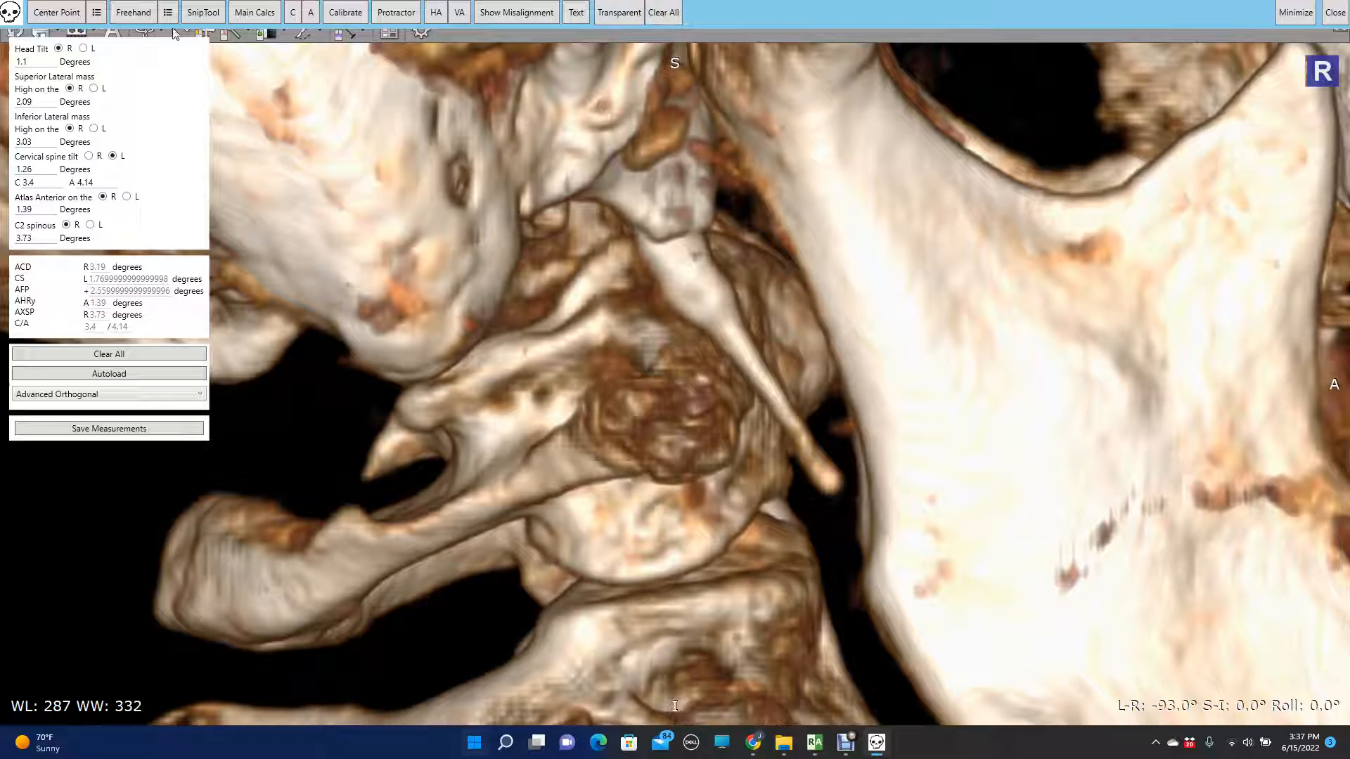
left_click(253, 15)
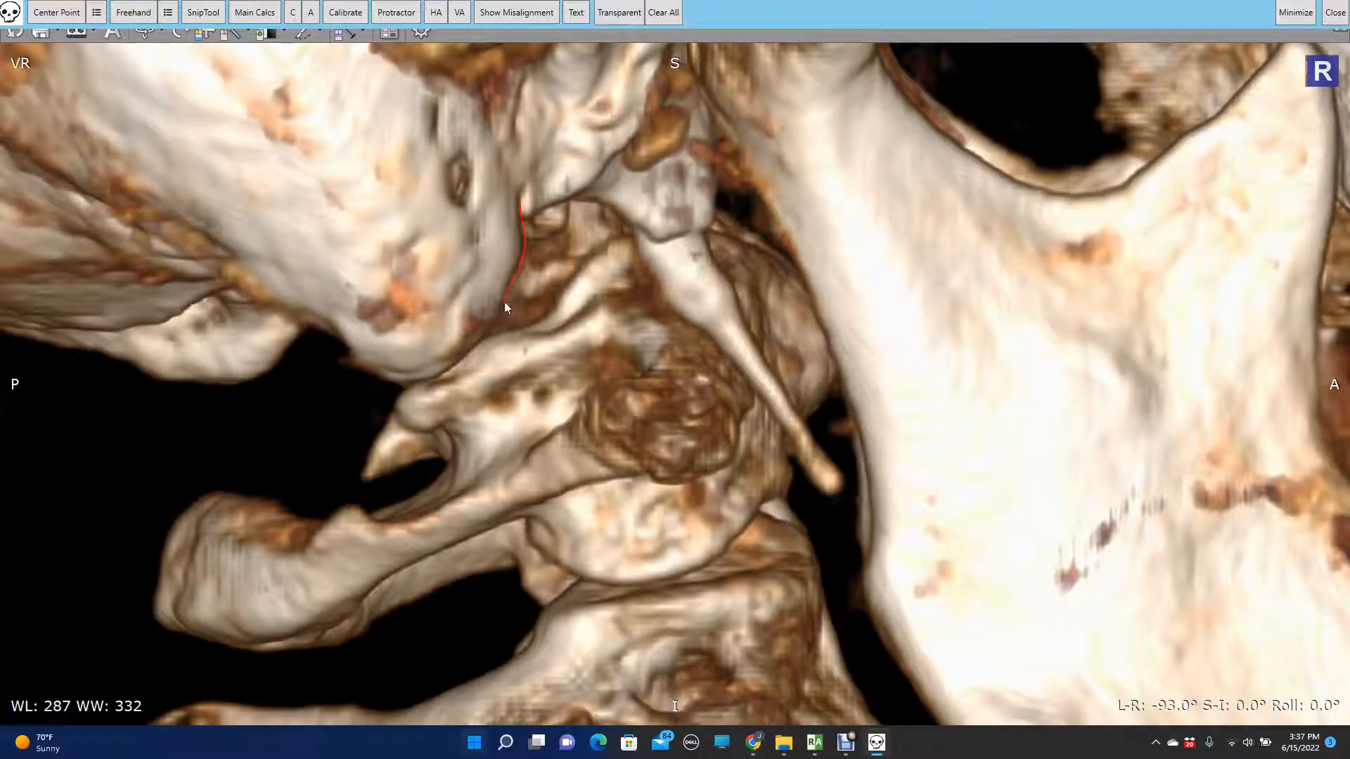
left_click_drag(397, 380, 359, 360)
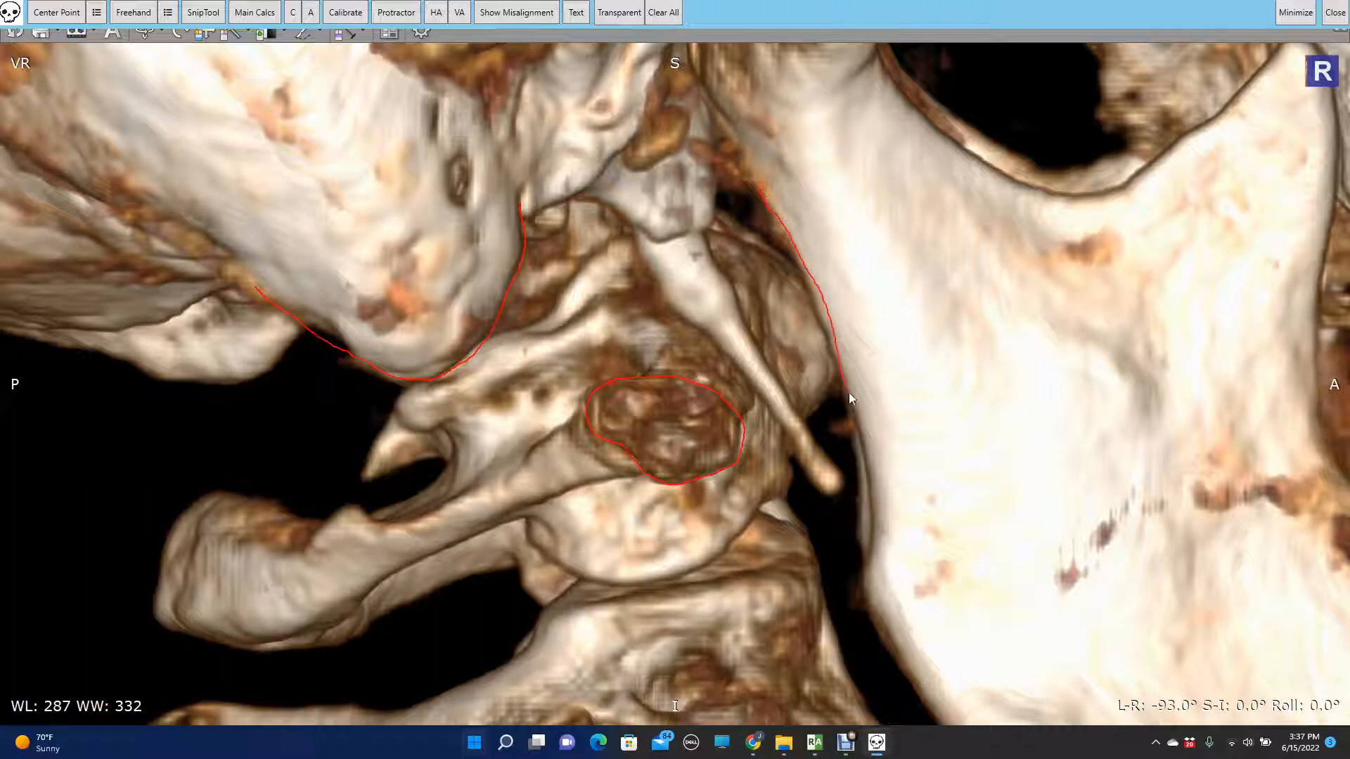
left_click_drag(869, 562, 869, 571)
key("alt+Tab")
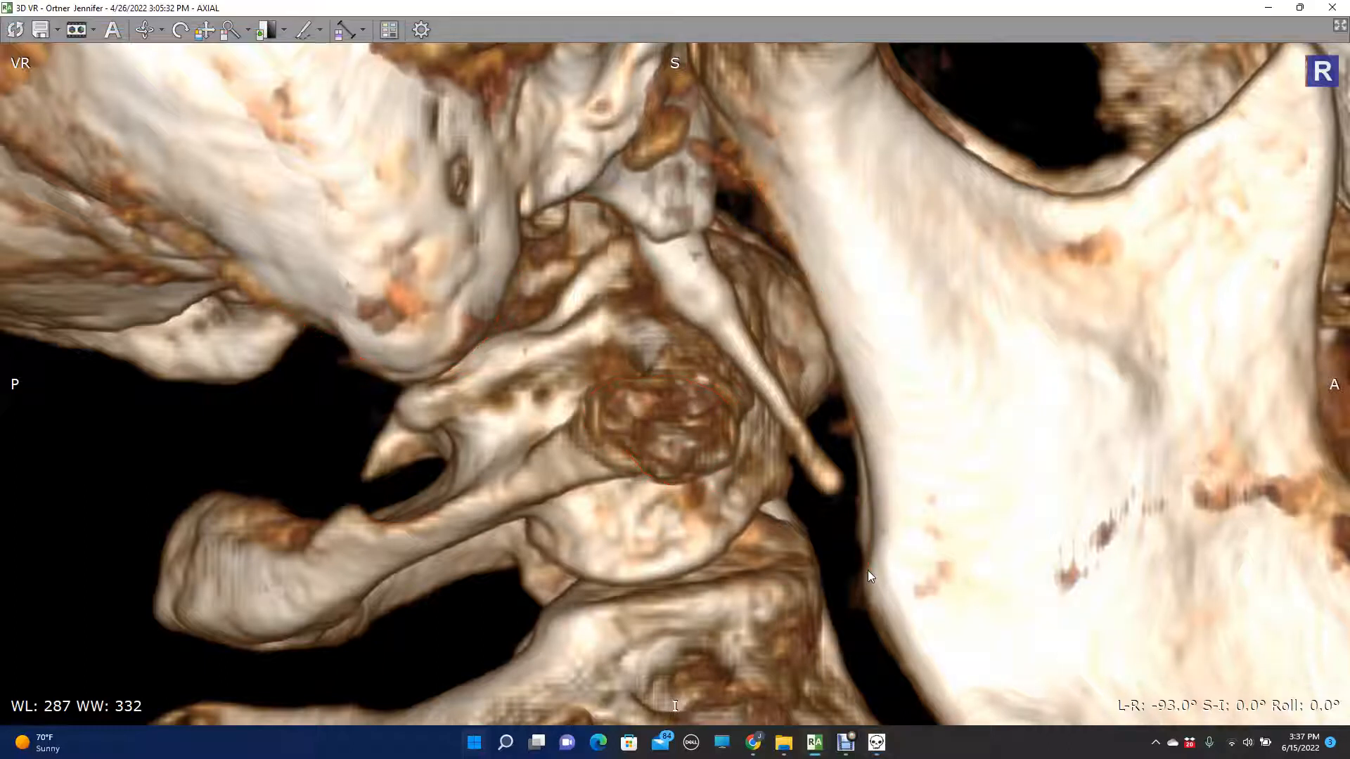
left_click_drag(639, 170, 765, 462)
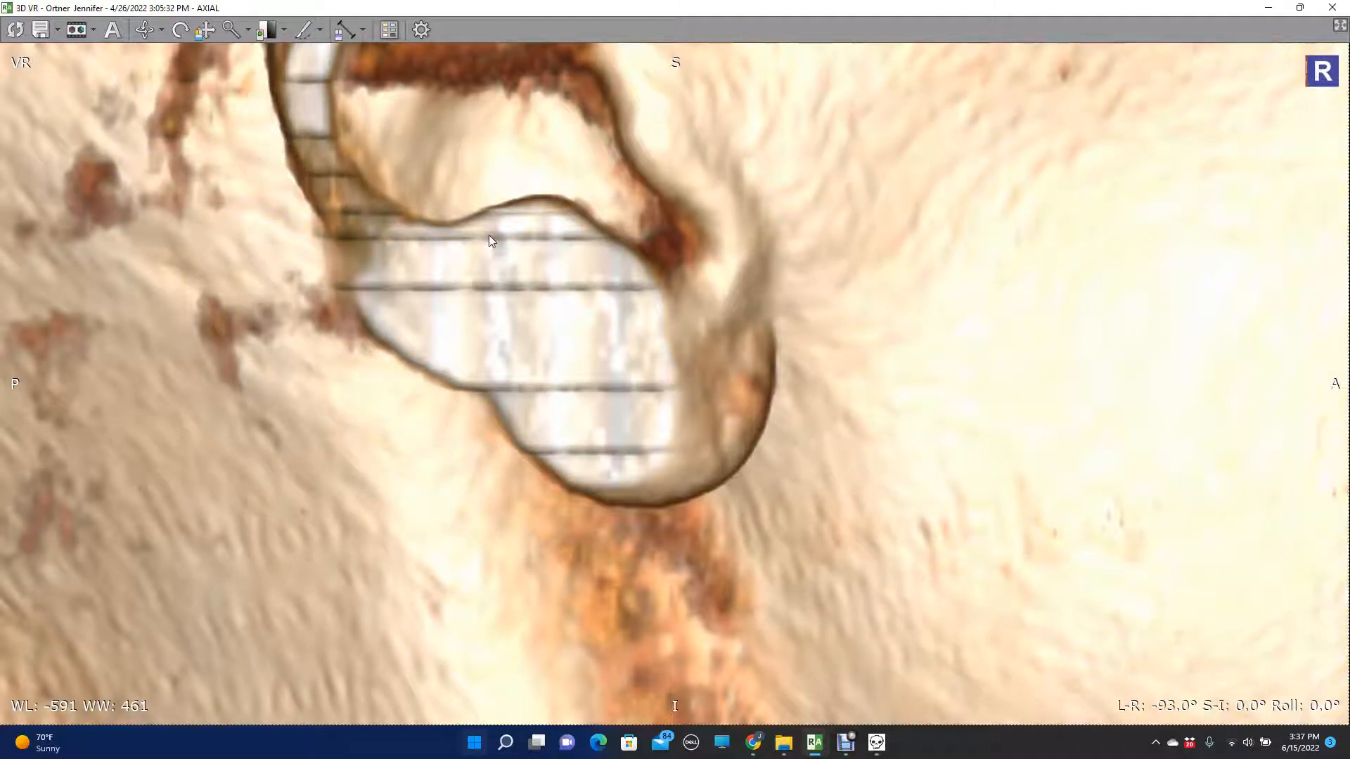
left_click(876, 742)
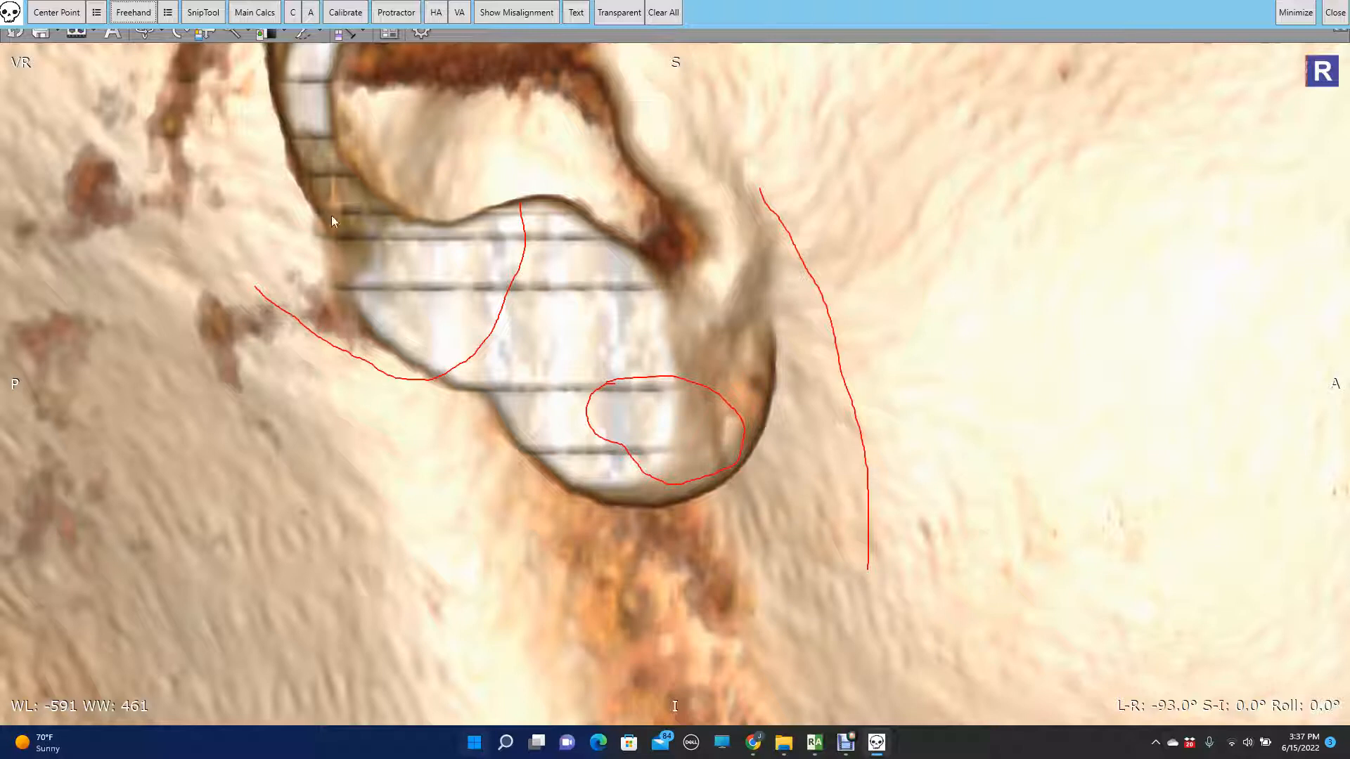
left_click(202, 15)
left_click_drag(204, 105, 921, 602)
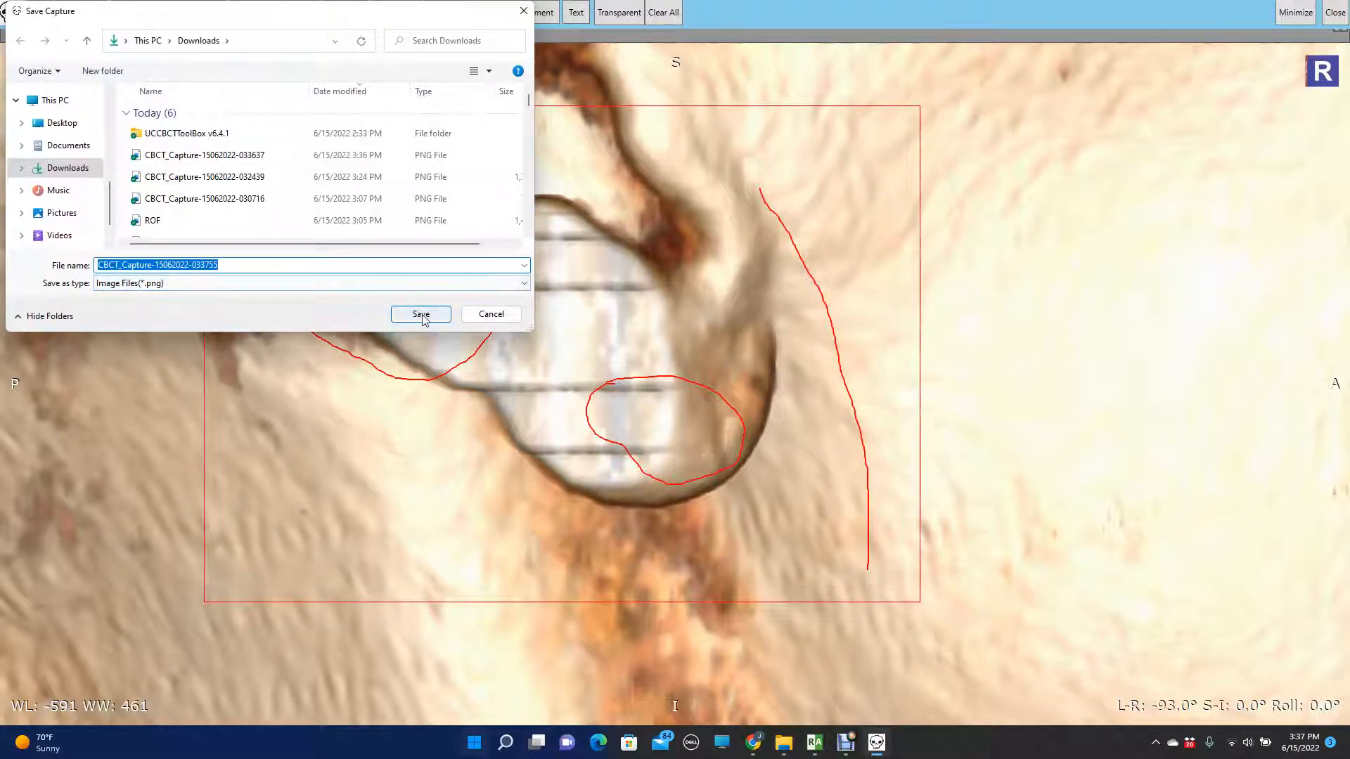
left_click(422, 315)
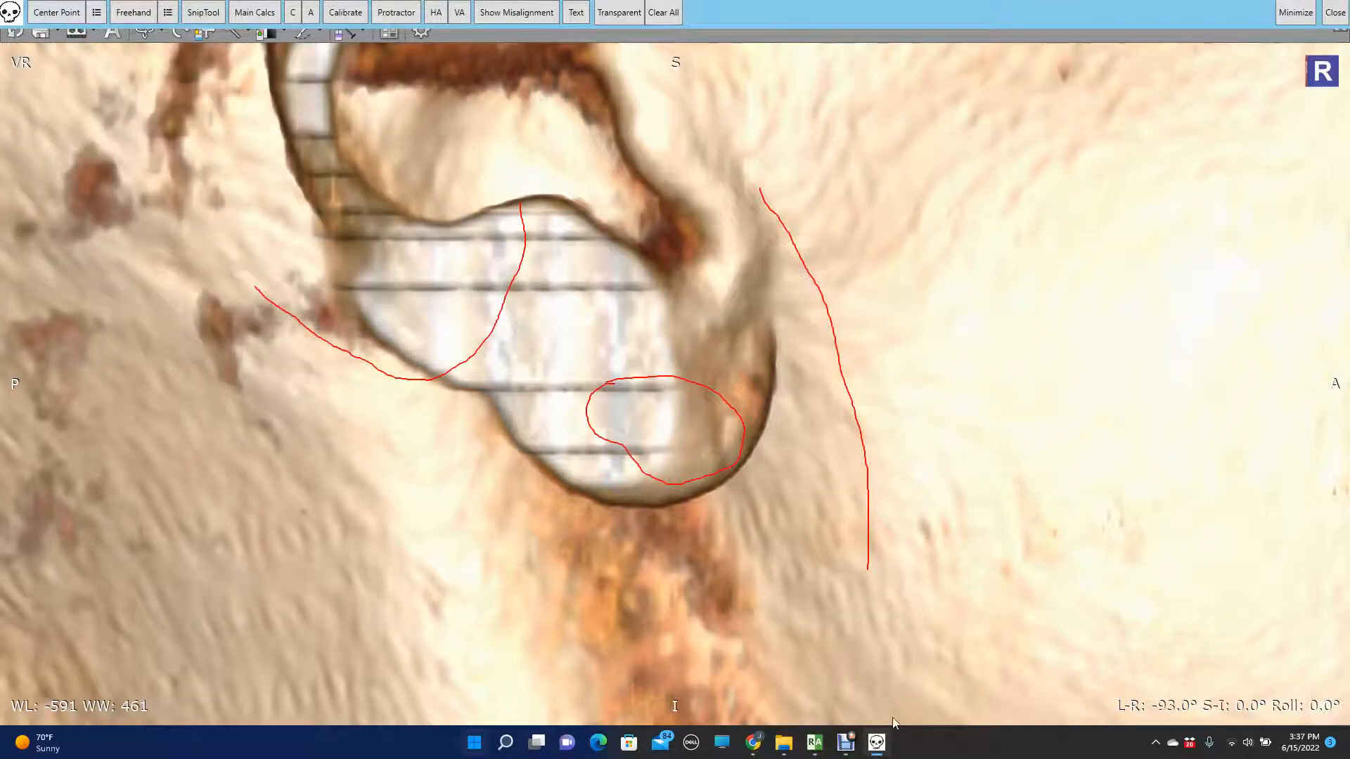
- Reset the 3D VR rendering, cut away the posterior cervical arches from a right side view at L-R -97°, and view the skull from behind
mouse_move(815, 743)
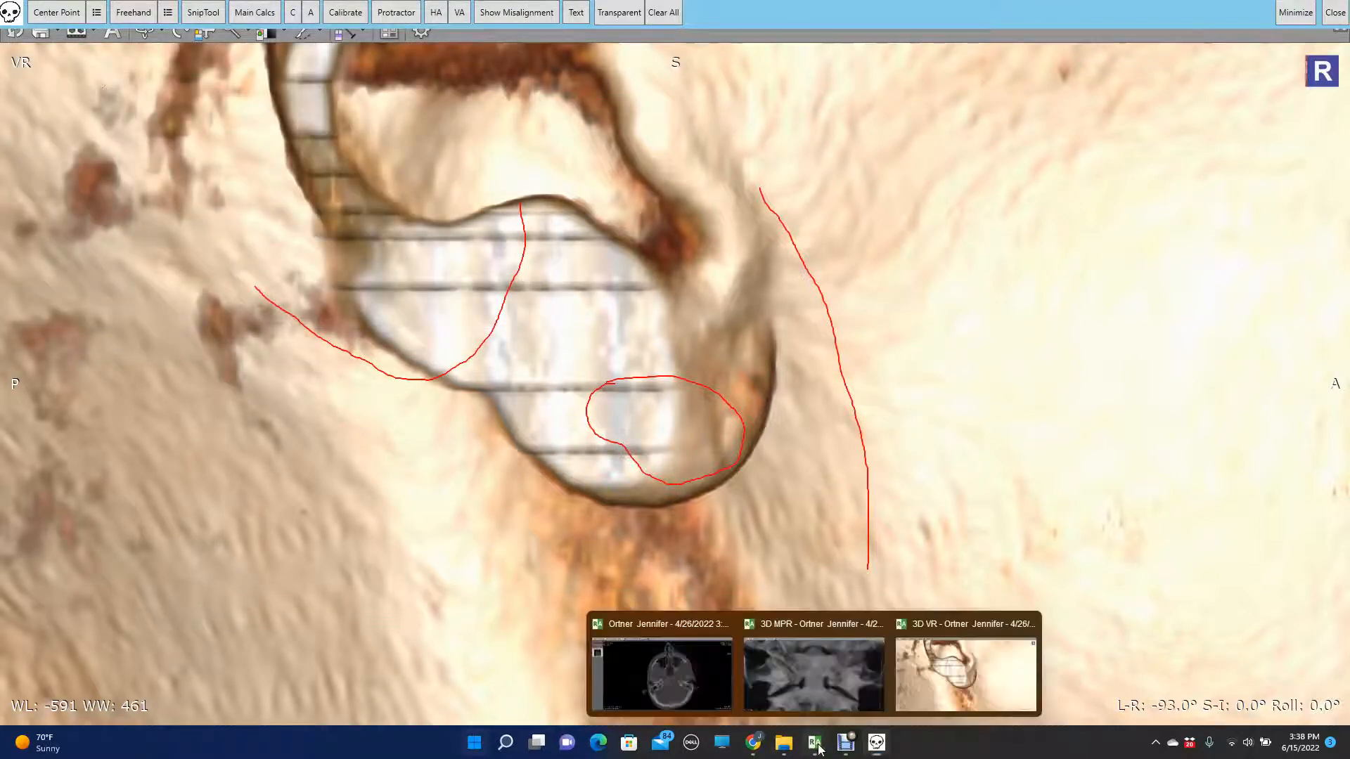
left_click(909, 678)
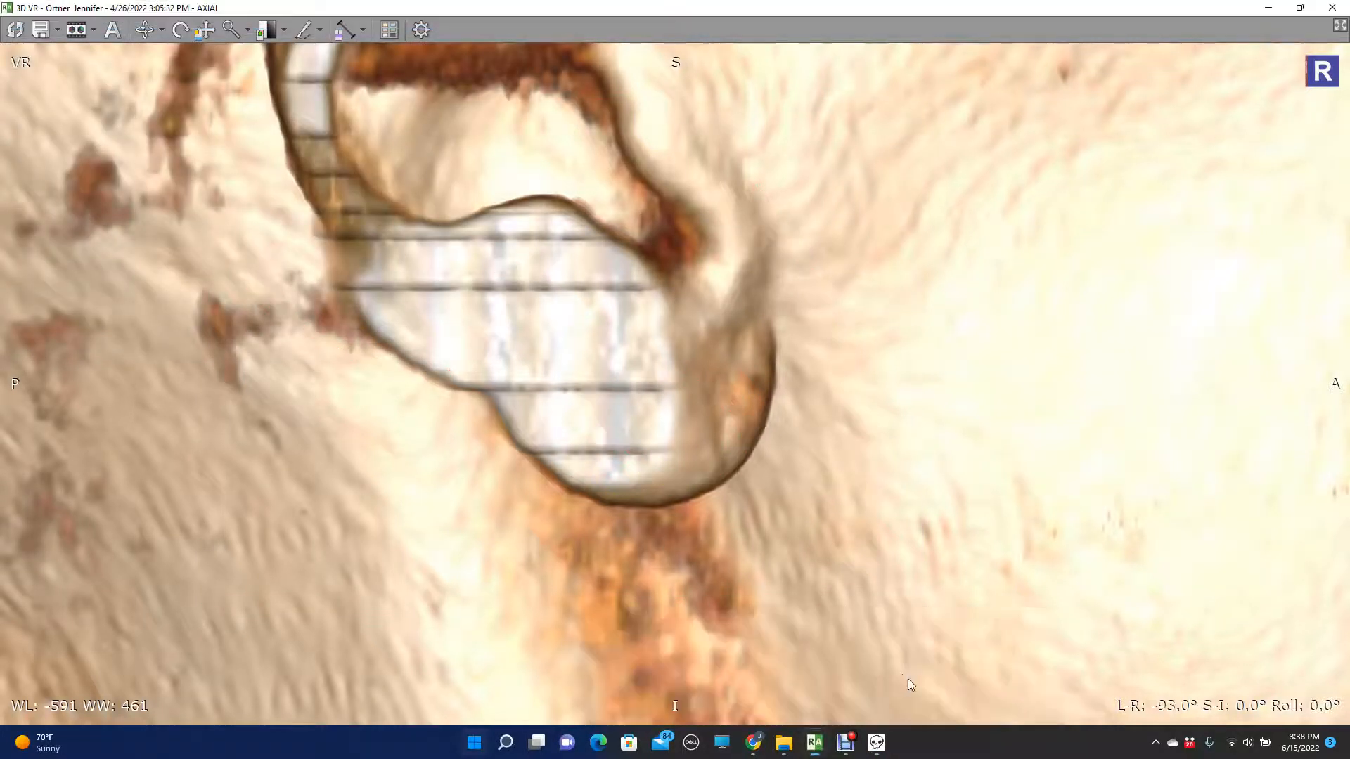
left_click(14, 29)
key("Right")
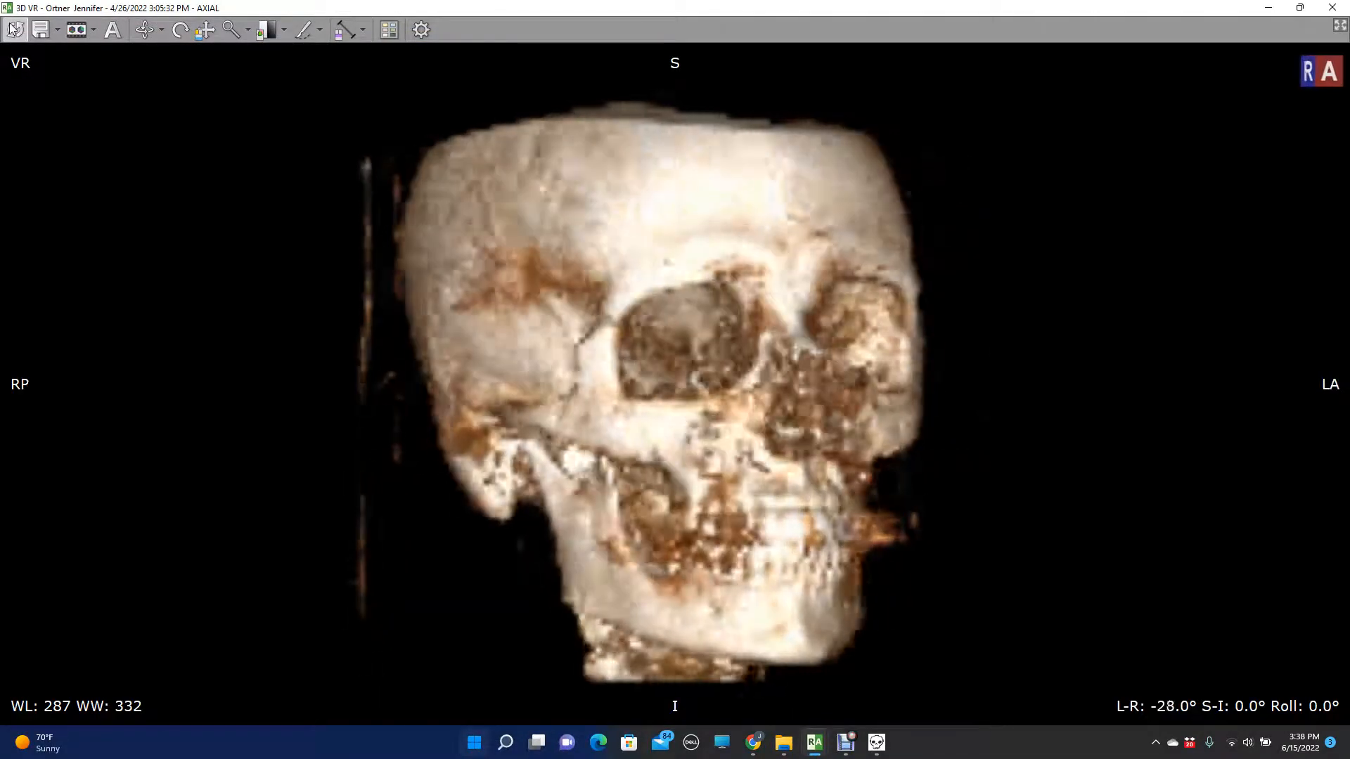
key("Right")
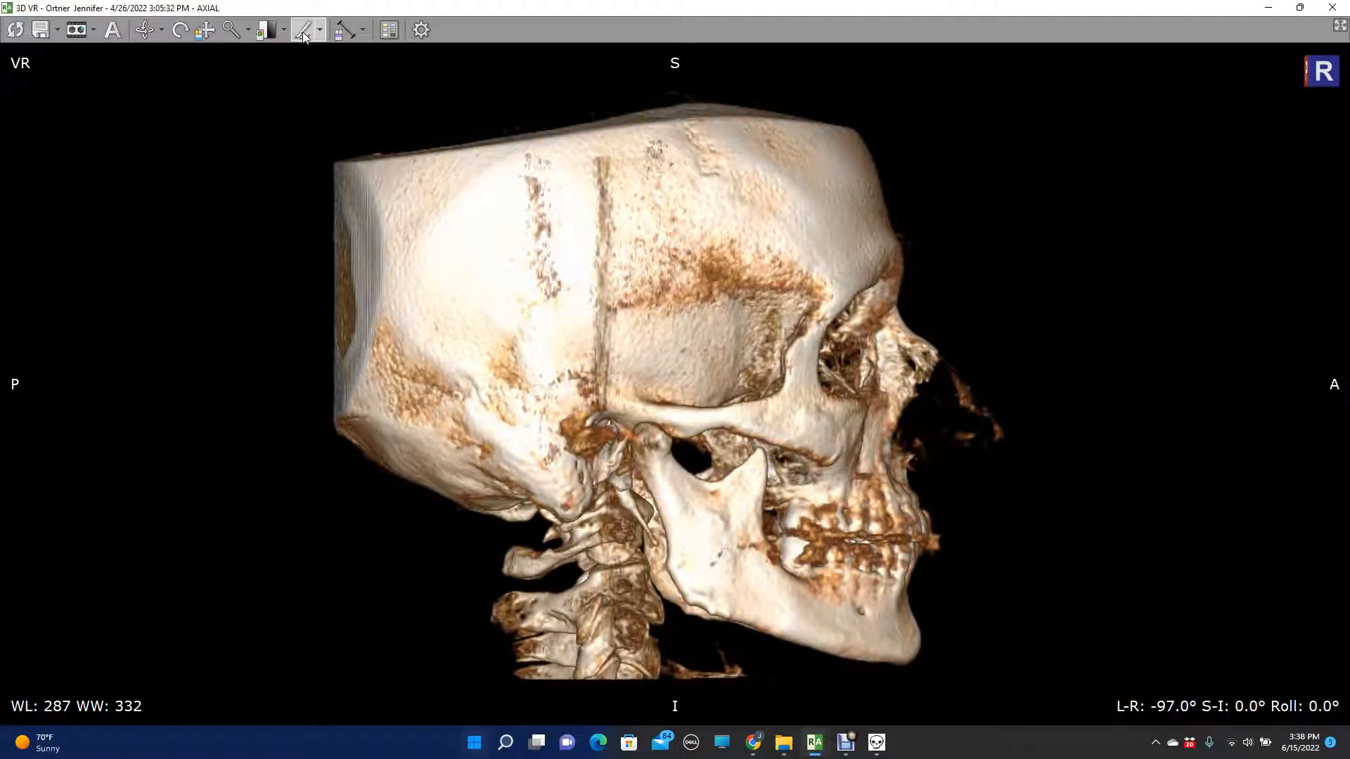
mouse_move(571, 701)
left_mouse_down()
mouse_move(601, 640)
mouse_move(588, 558)
mouse_move(478, 547)
mouse_move(406, 699)
left_mouse_up()
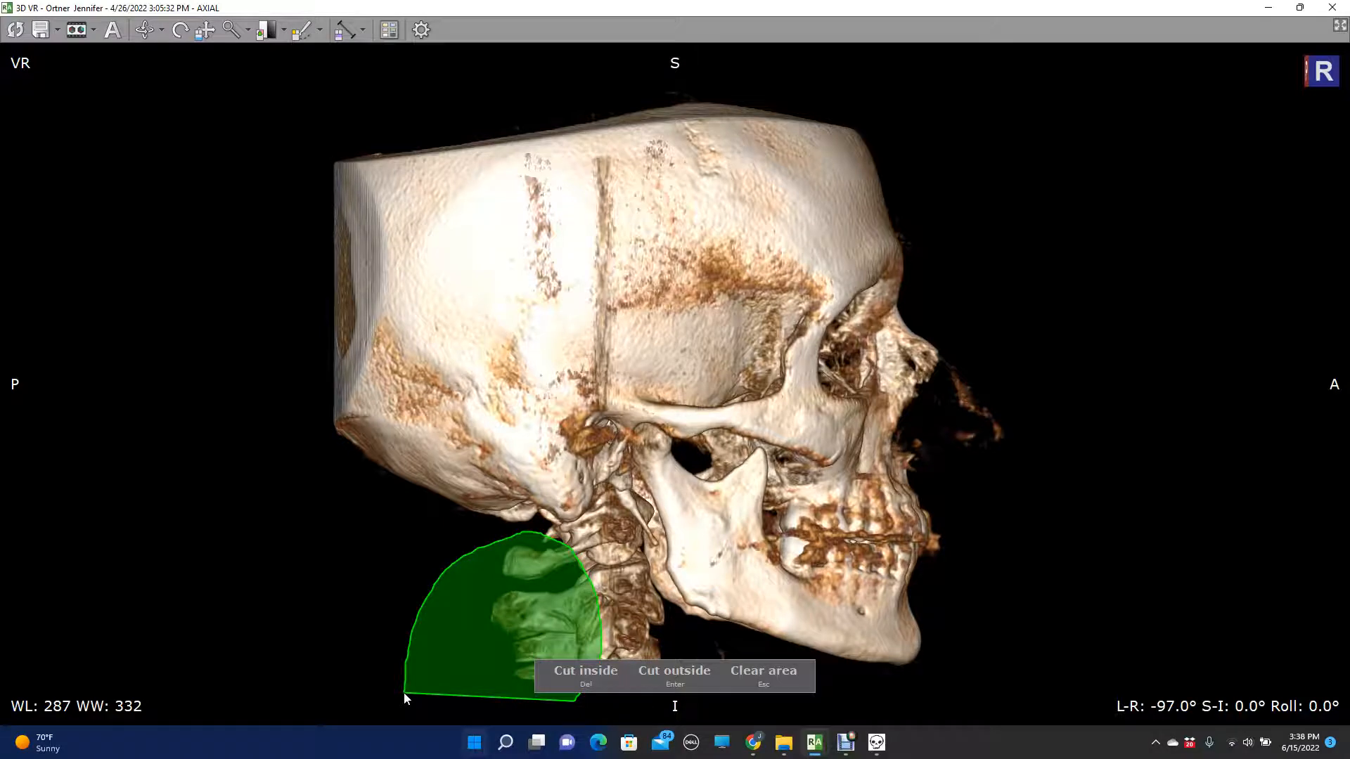
key("Delete")
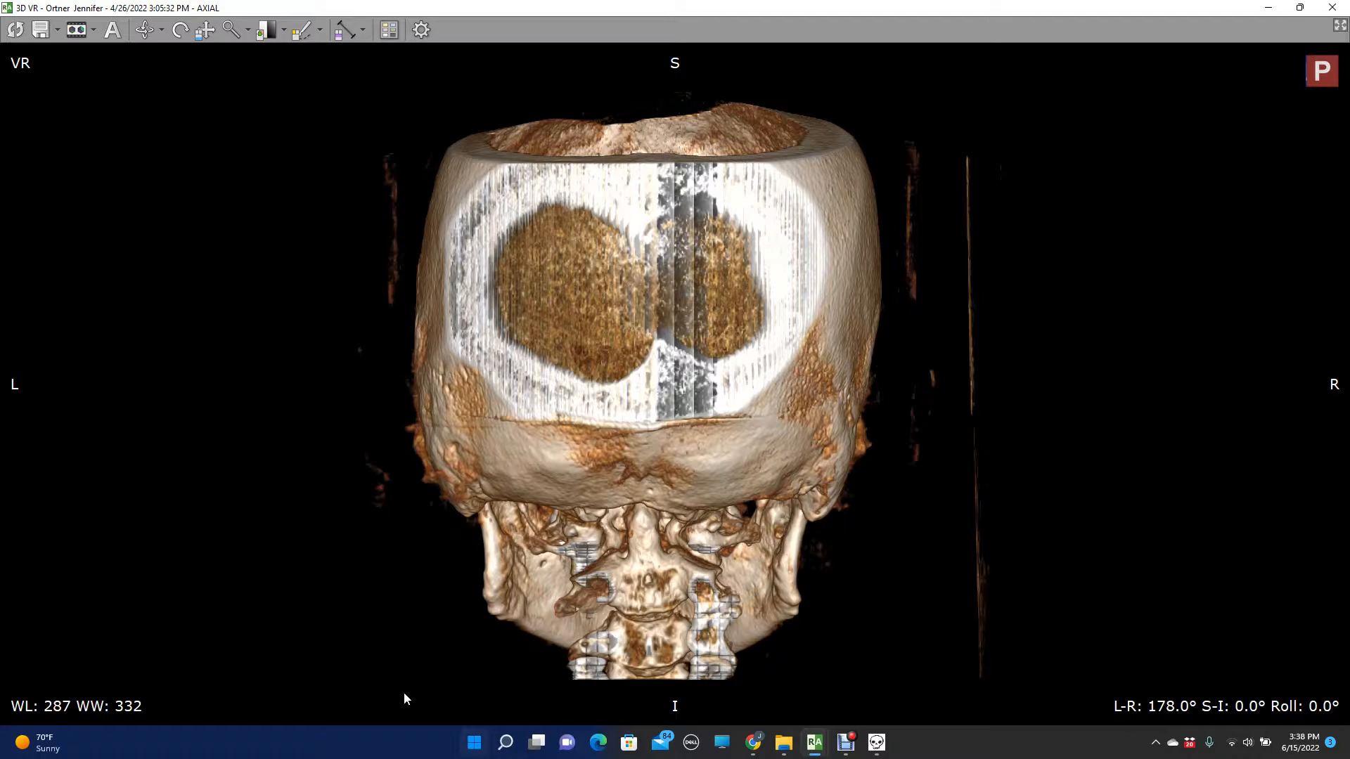
left_click(843, 740)
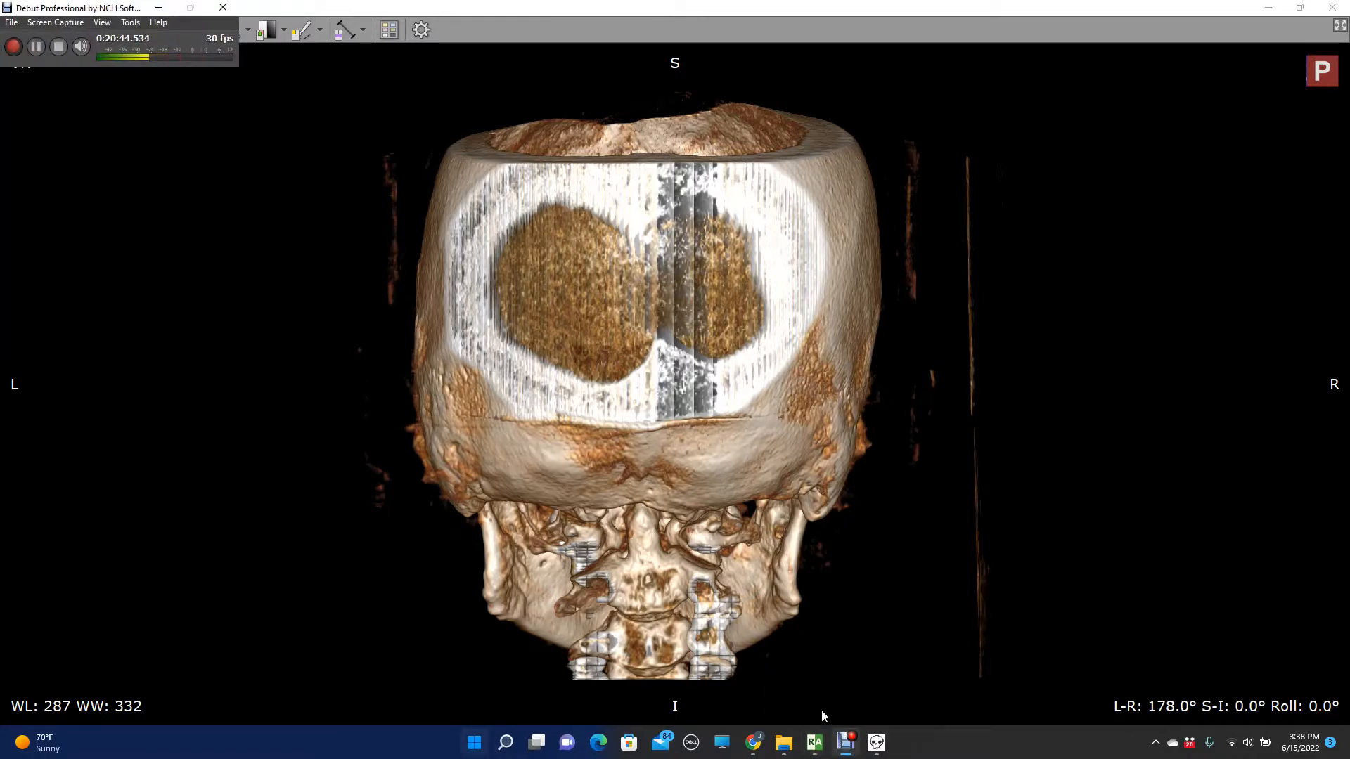